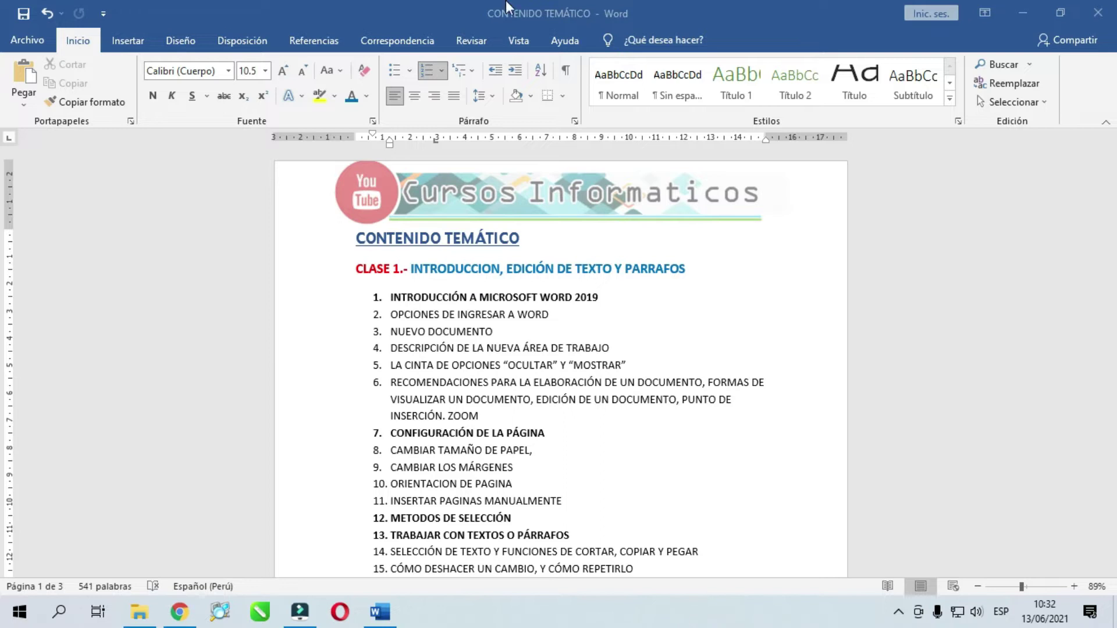
Drag the 'silabo word' desktop icon from mid-desktop to the right edge and deselect it.
scroll(623, 399, down, 2)
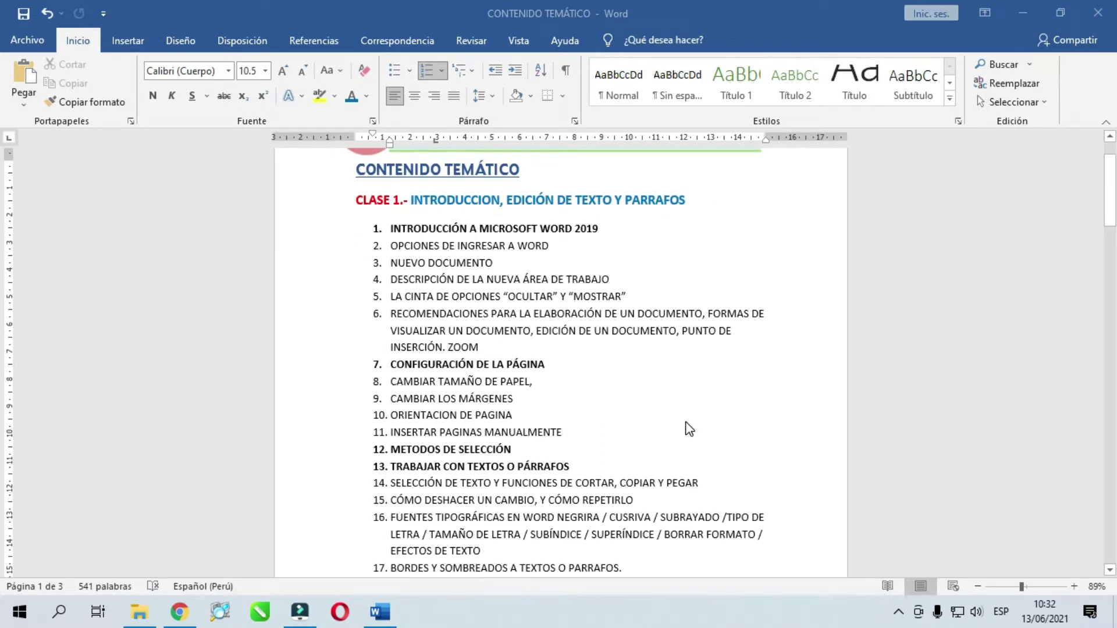
scroll(689, 430, down, 3)
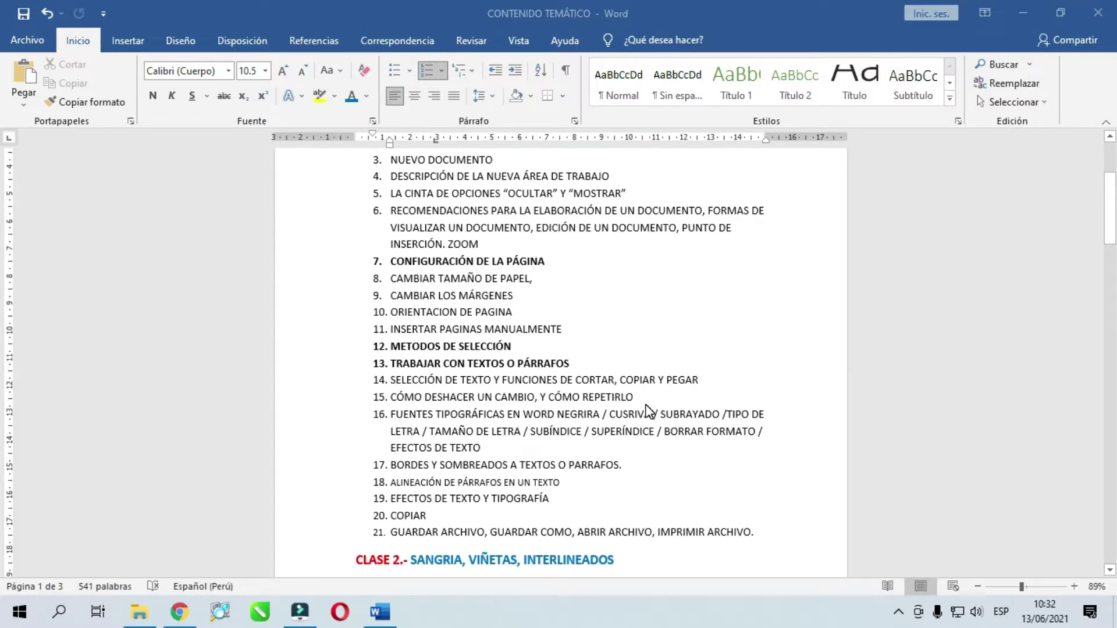
scroll(596, 423, down, 2)
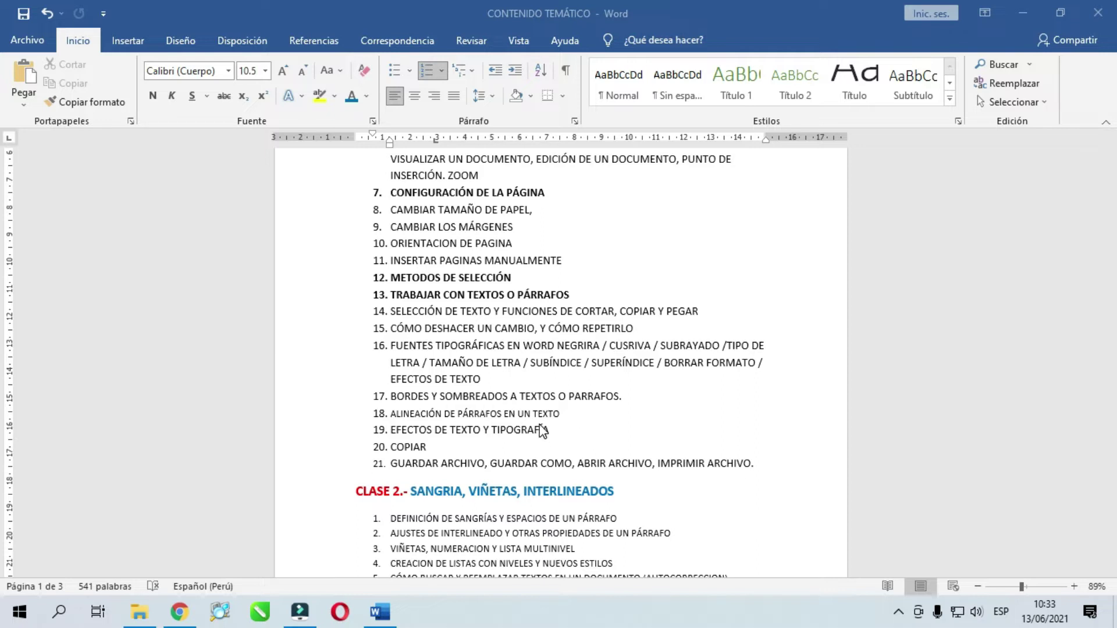
scroll(541, 430, down, 1)
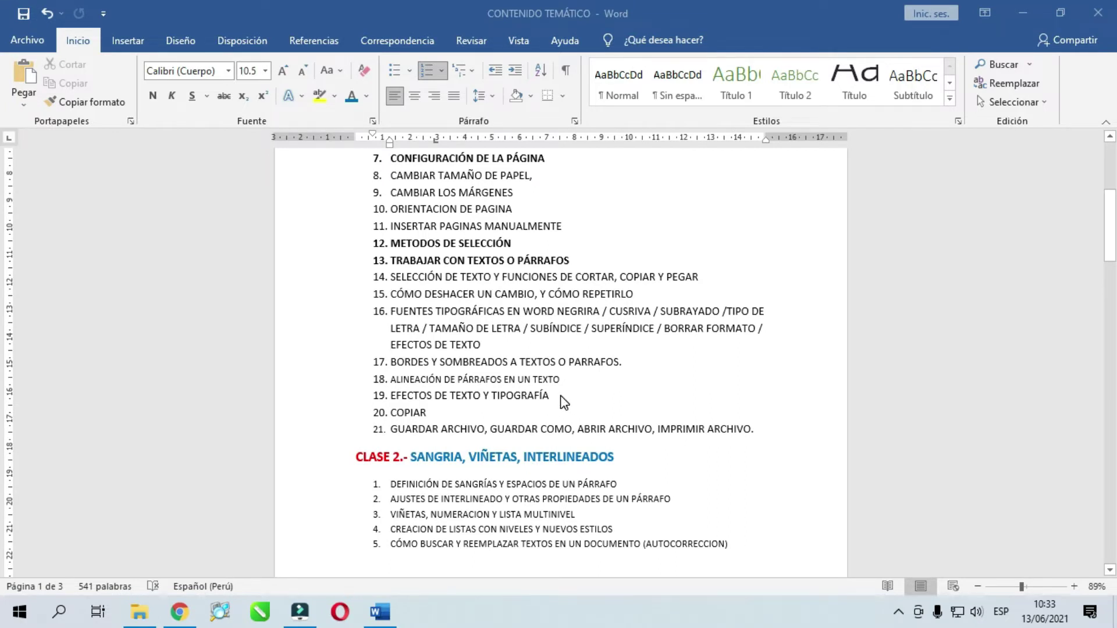
scroll(611, 395, down, 2)
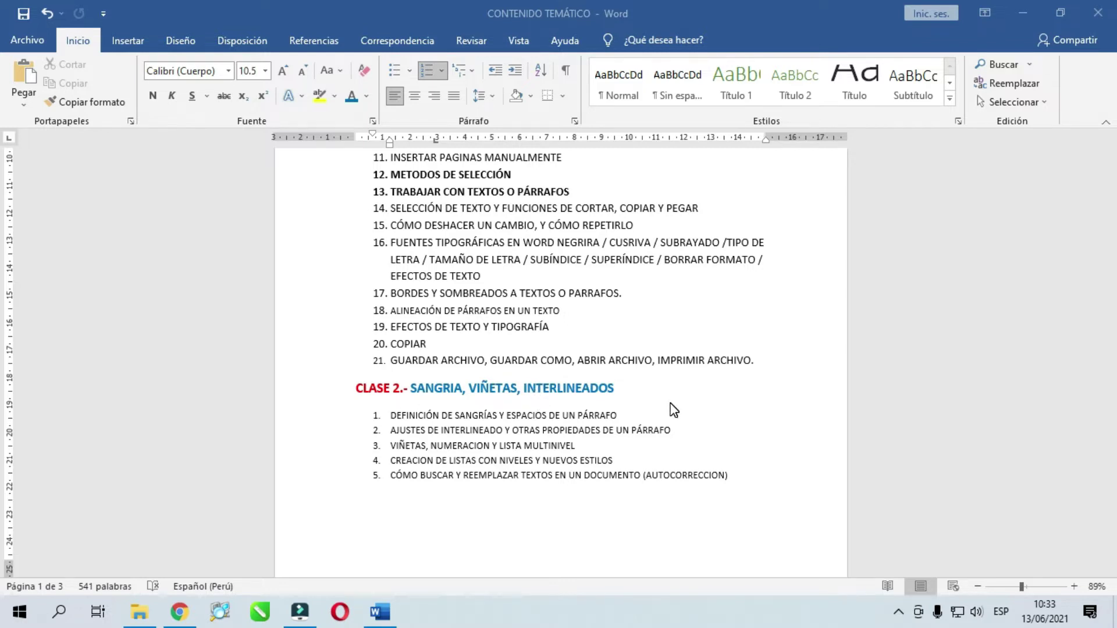
scroll(673, 409, down, 2)
scroll(674, 410, down, 3)
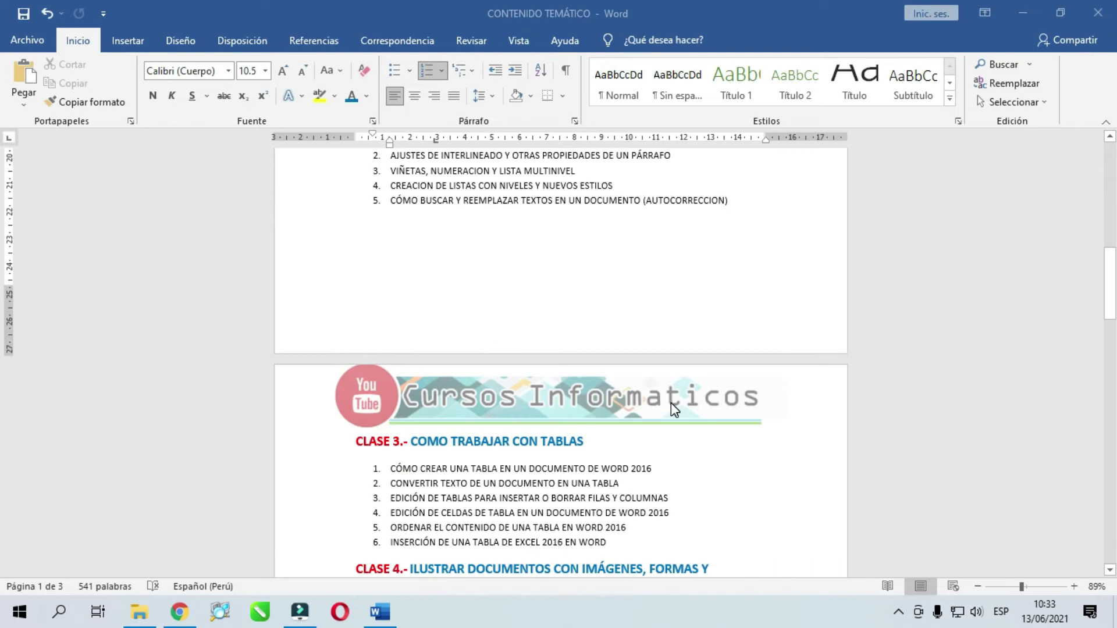
scroll(672, 402, down, 2)
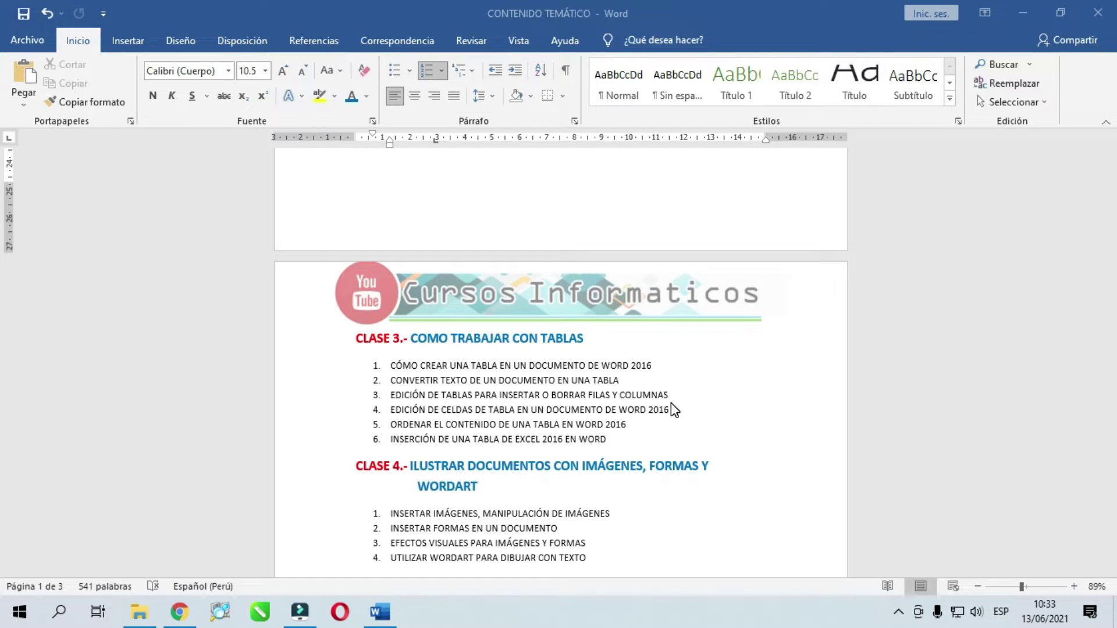
scroll(673, 410, down, 3)
scroll(673, 413, down, 10)
scroll(673, 413, down, 4)
scroll(669, 413, down, 5)
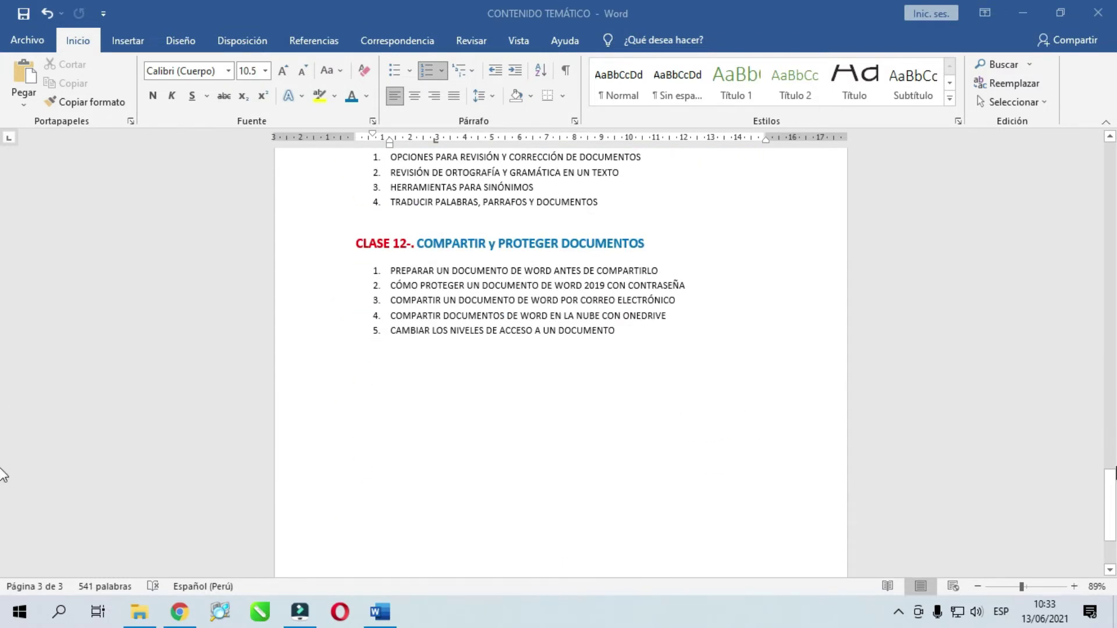
drag(1110, 510, 1109, 180)
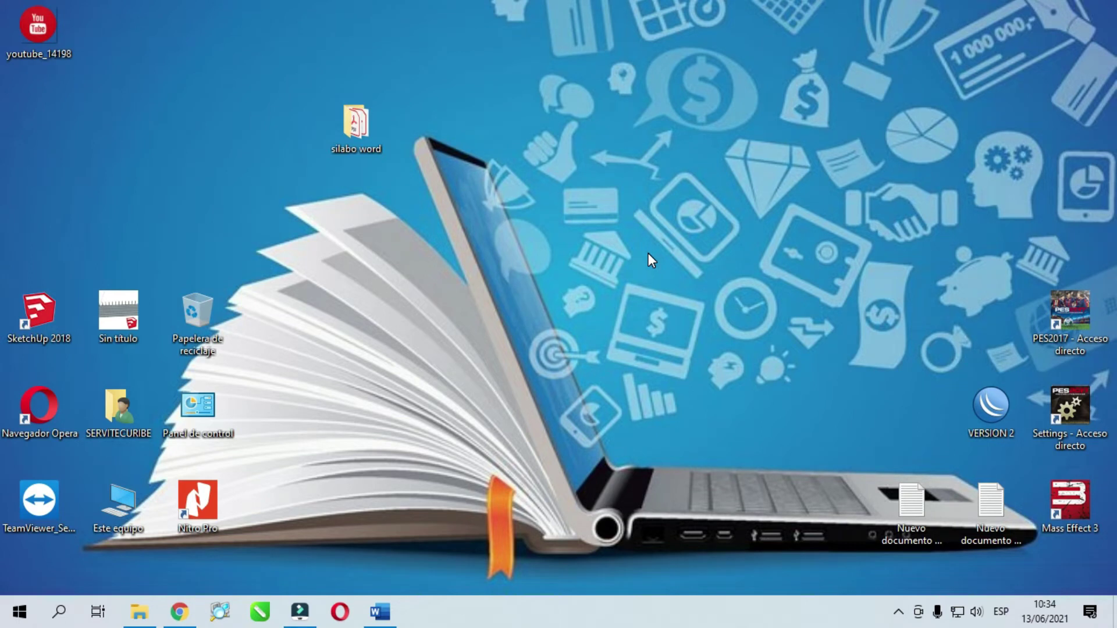
drag(355, 124, 1056, 225)
click(581, 281)
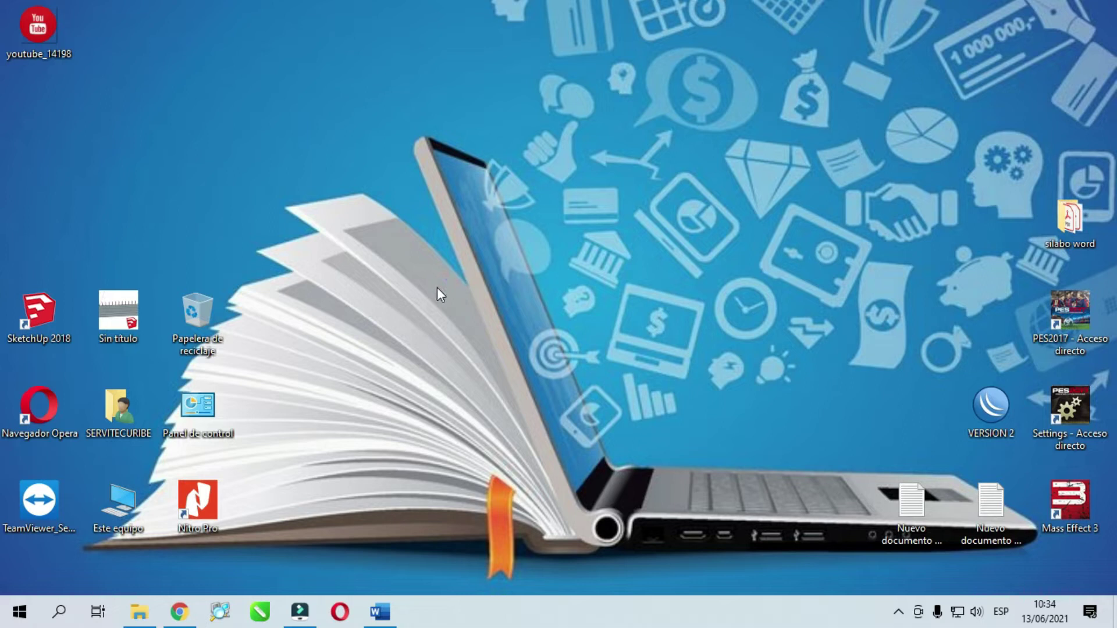
click(18, 612)
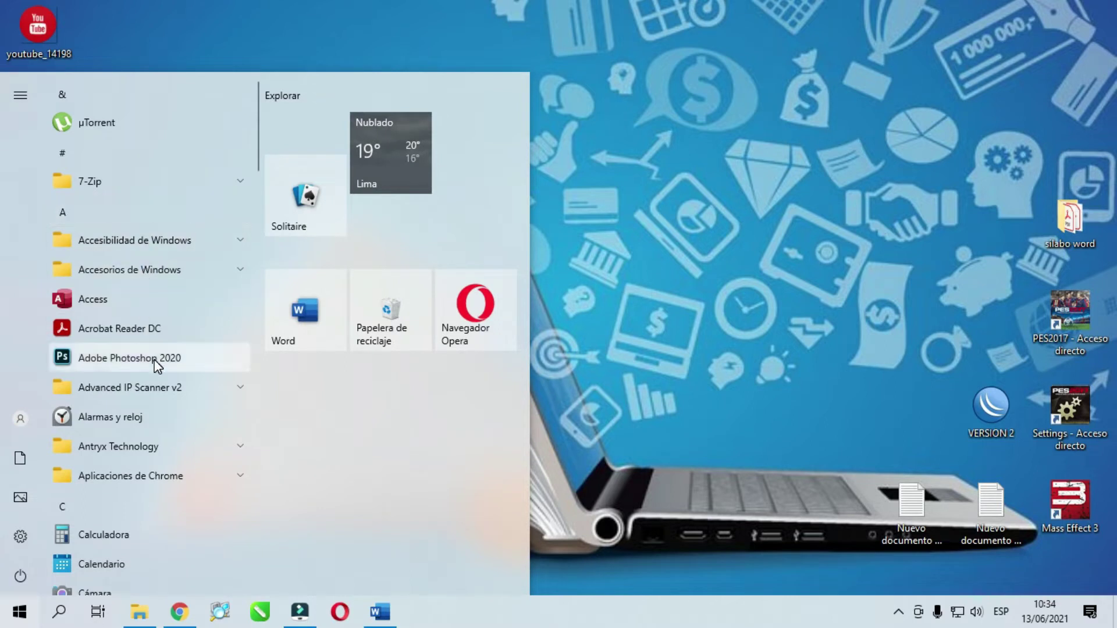
scroll(157, 356, down, 5)
scroll(157, 356, down, 5)
scroll(157, 356, down, 5)
scroll(157, 356, down, 5)
scroll(157, 356, down, 3)
scroll(157, 356, down, 5)
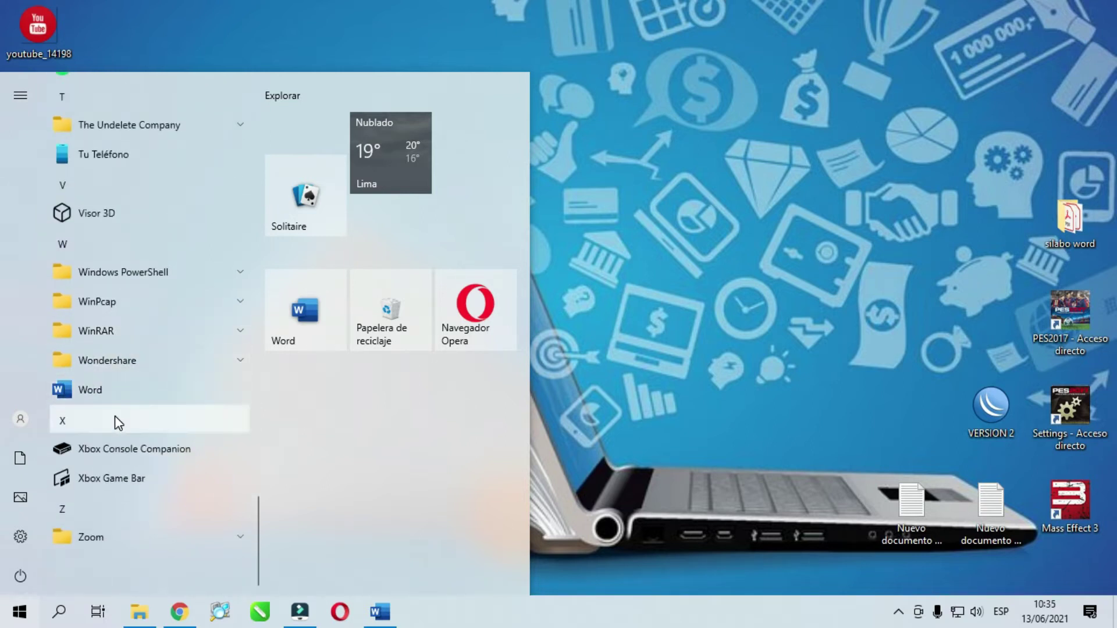
click(591, 325)
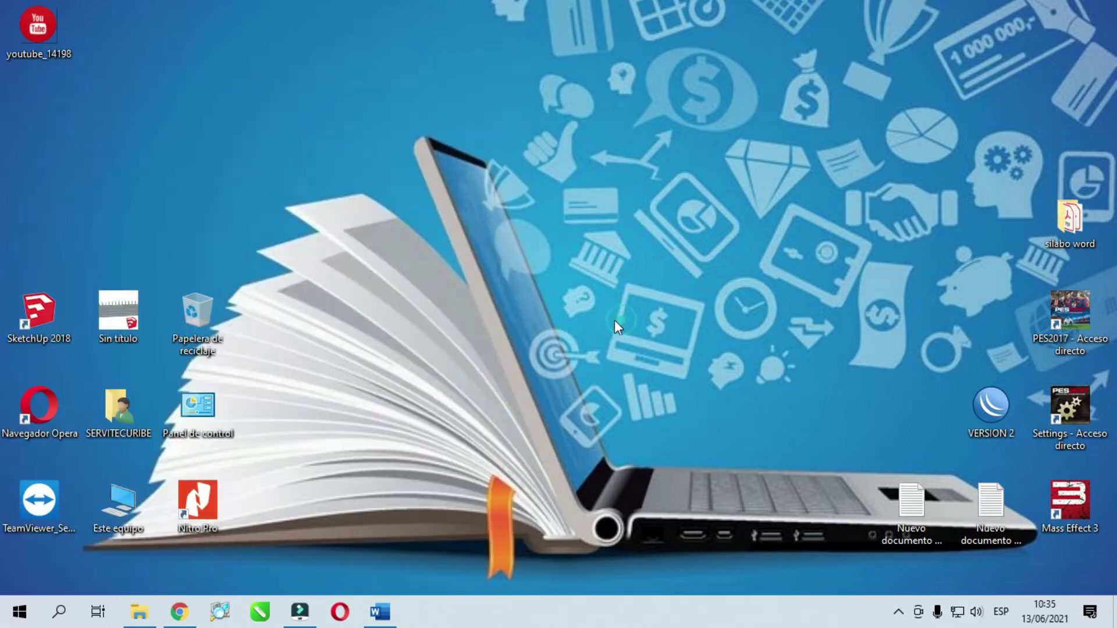
click(60, 612)
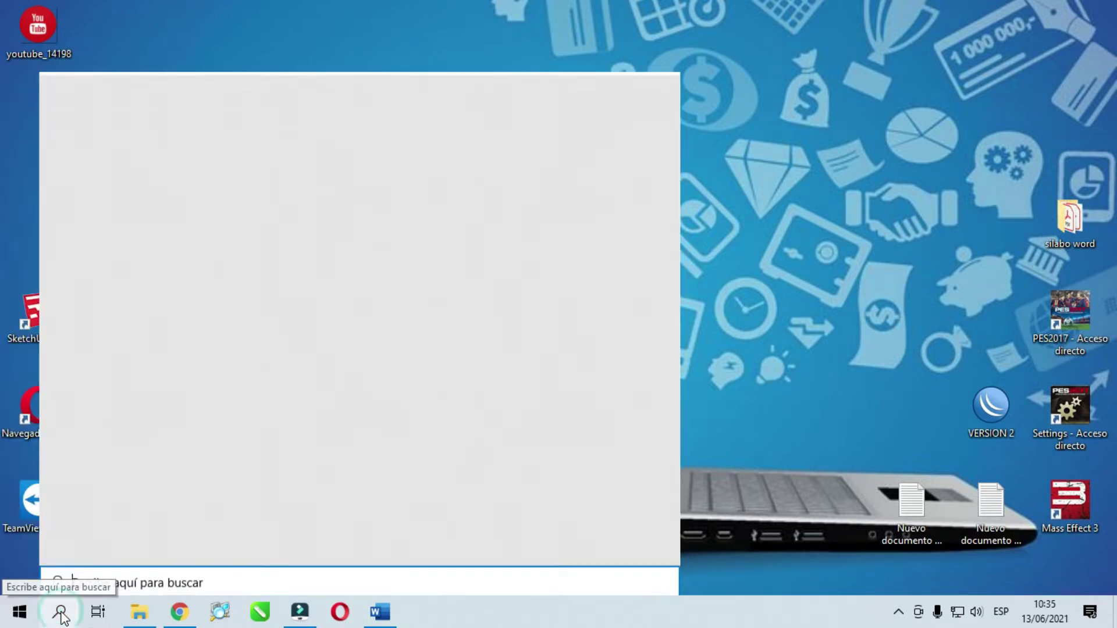
text(WOR)
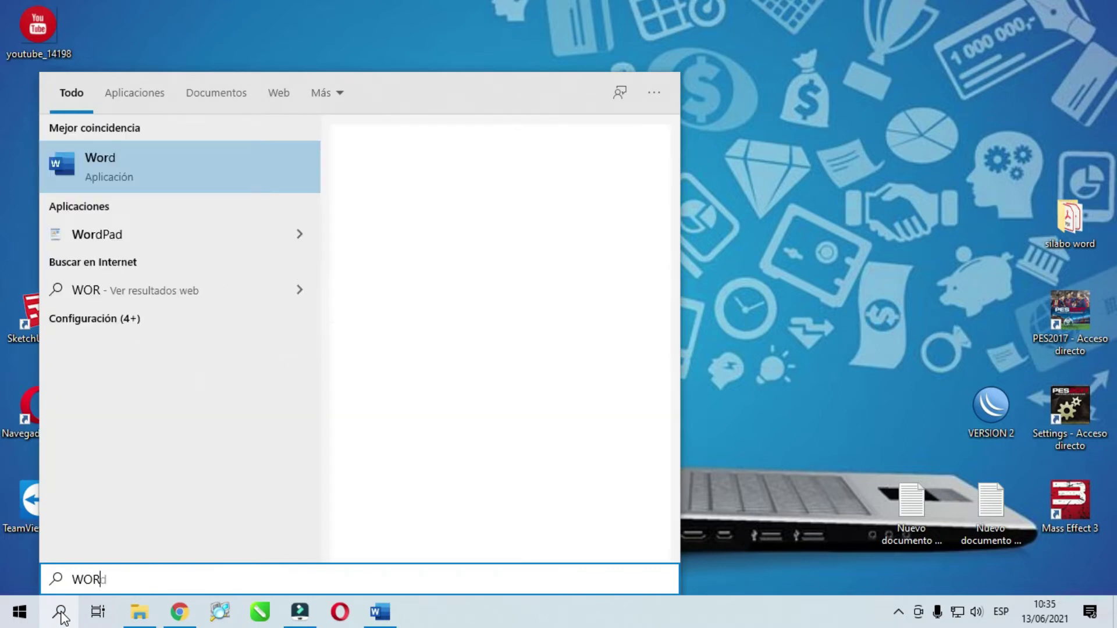
text(D)
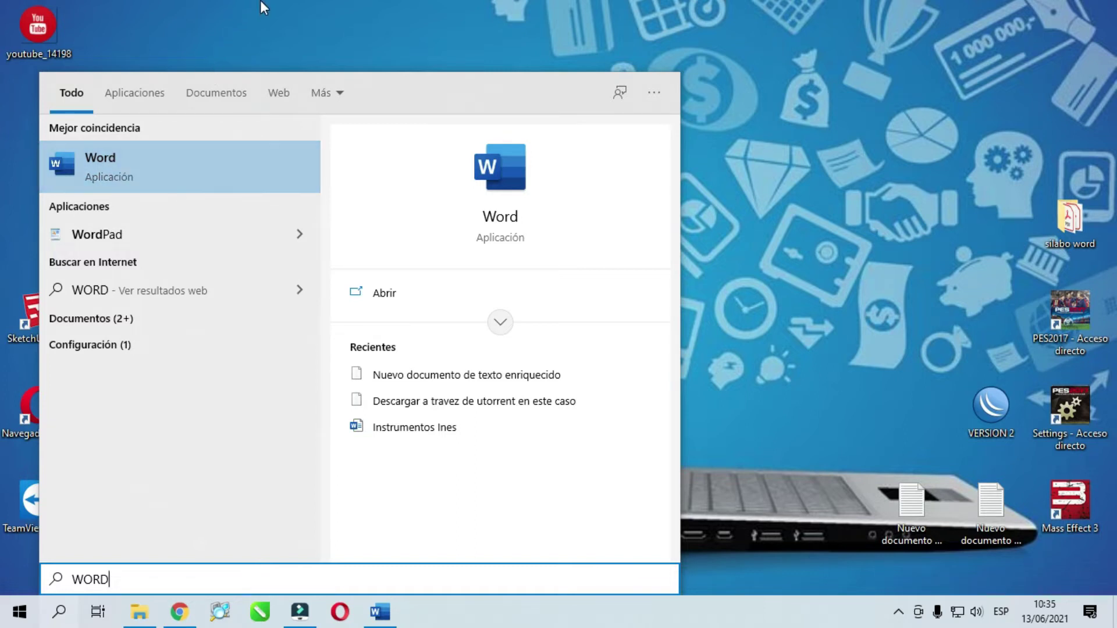
click(255, 48)
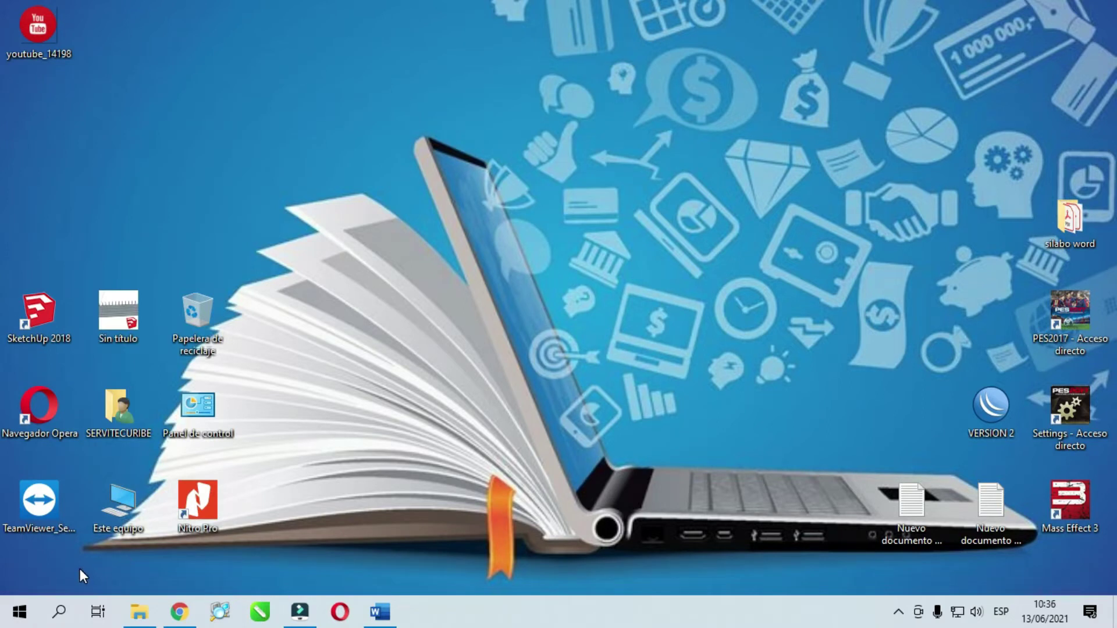
Launch Word by running WINWORD from the Run dialog.
key(super+r)
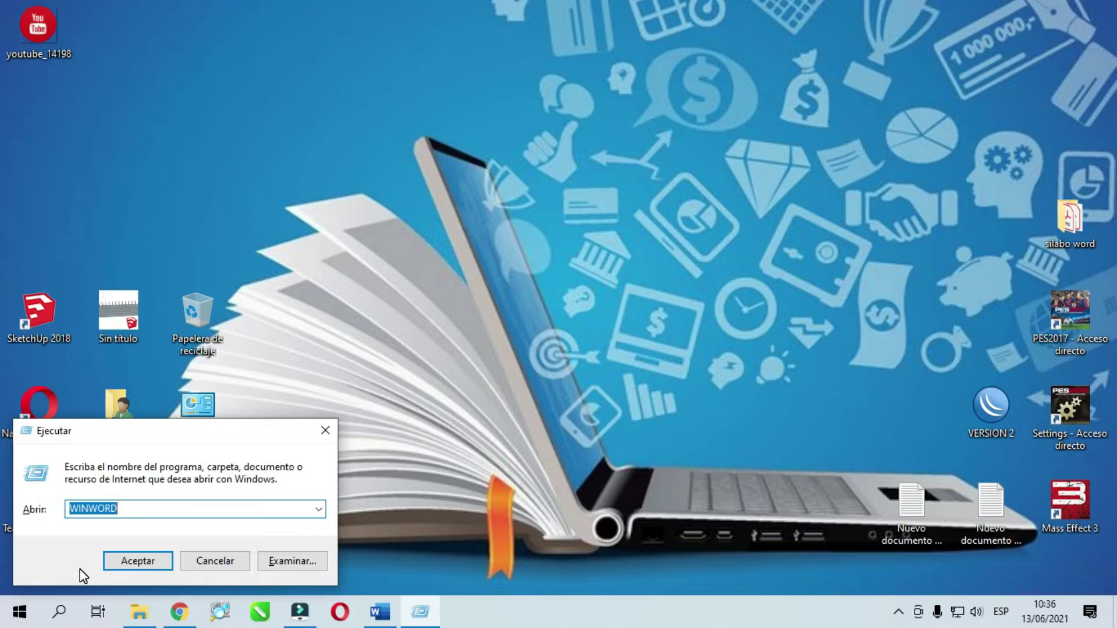
key(BackSpace)
text(WINWORD)
key(Return)
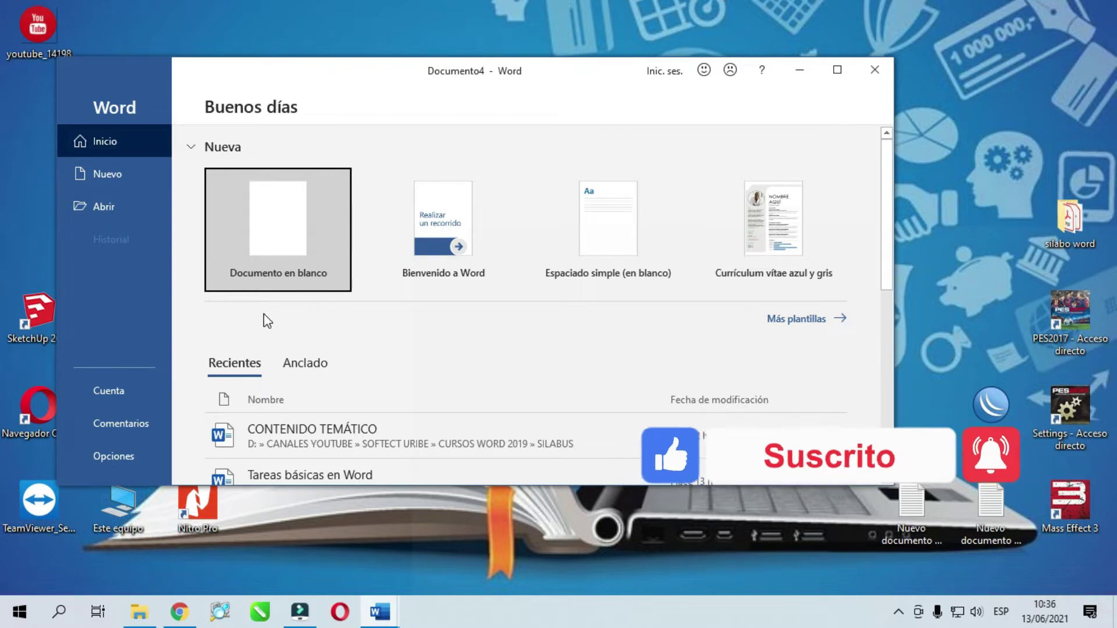
Maximize the Word window and create a new 'Documento en blanco'.
click(837, 69)
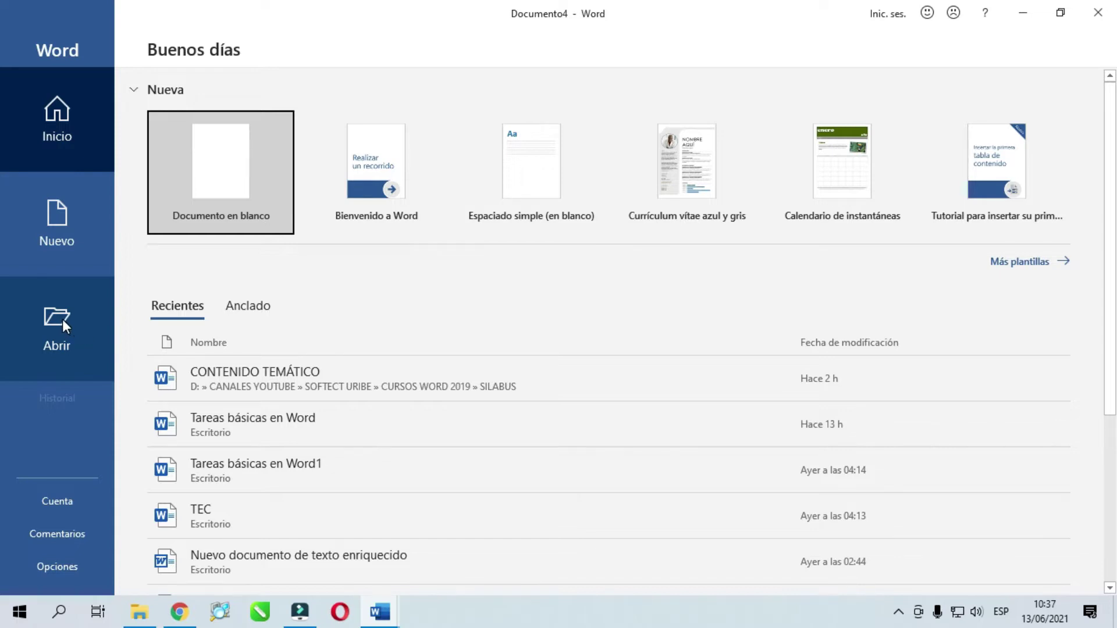
click(221, 160)
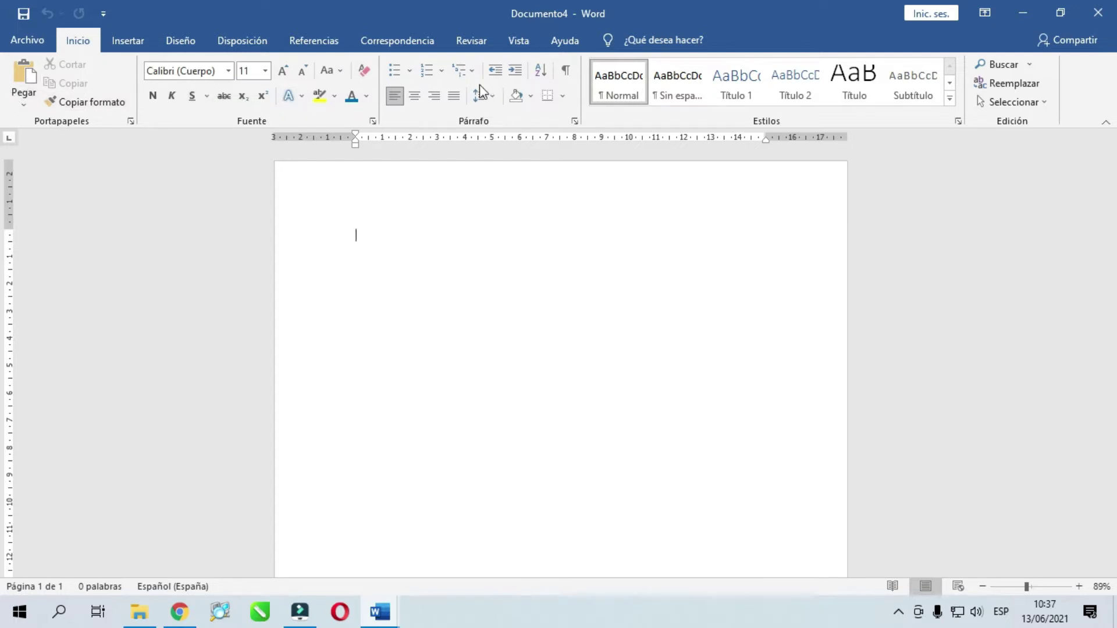
click(128, 40)
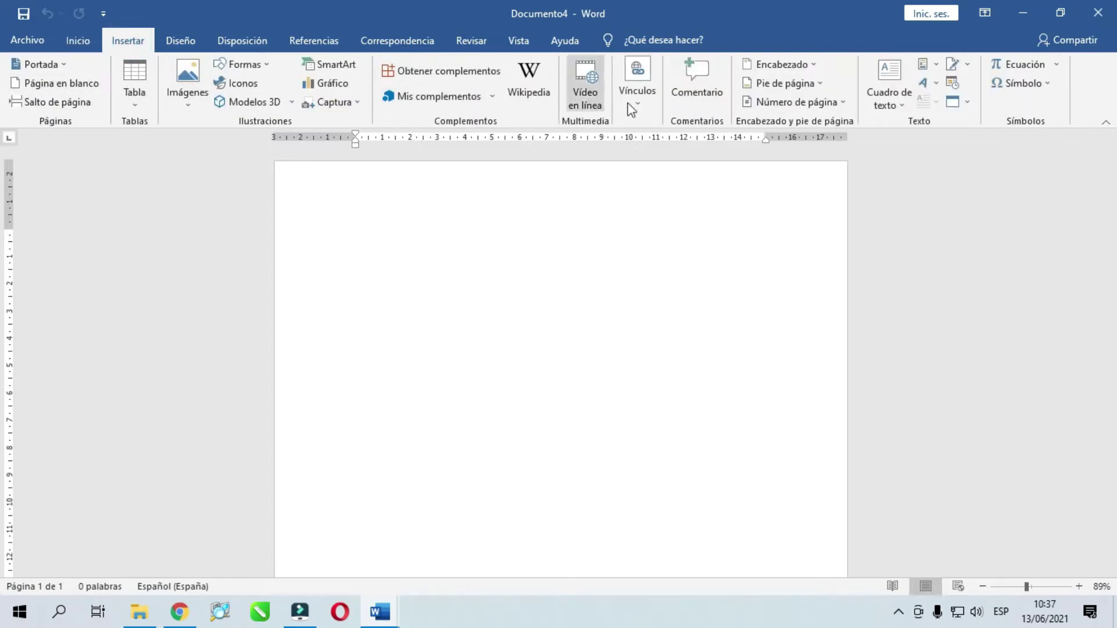
click(181, 41)
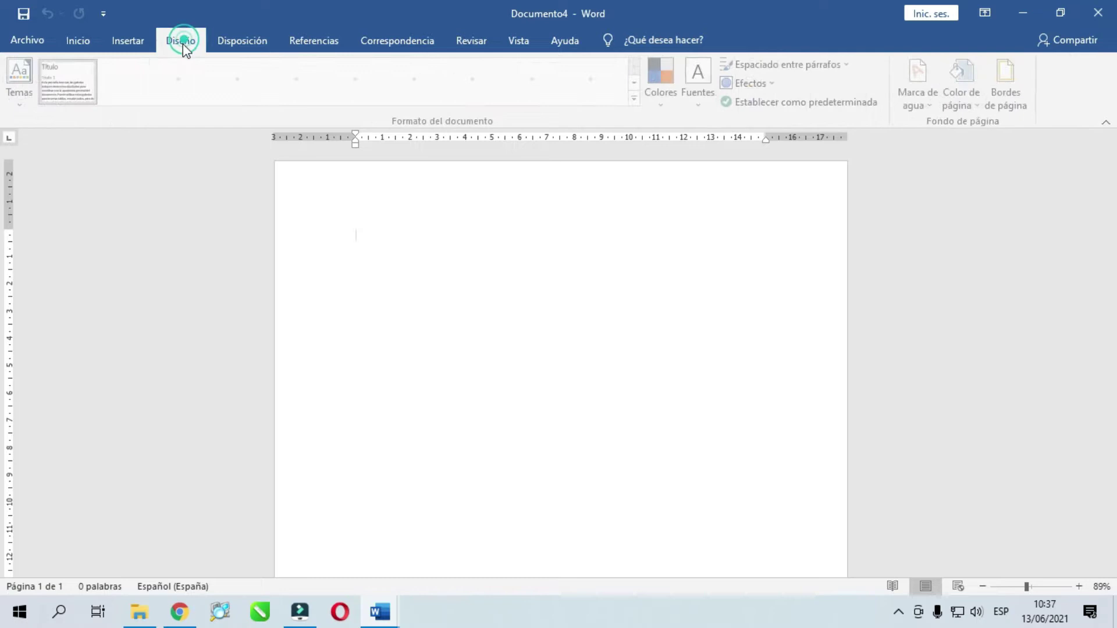
click(249, 44)
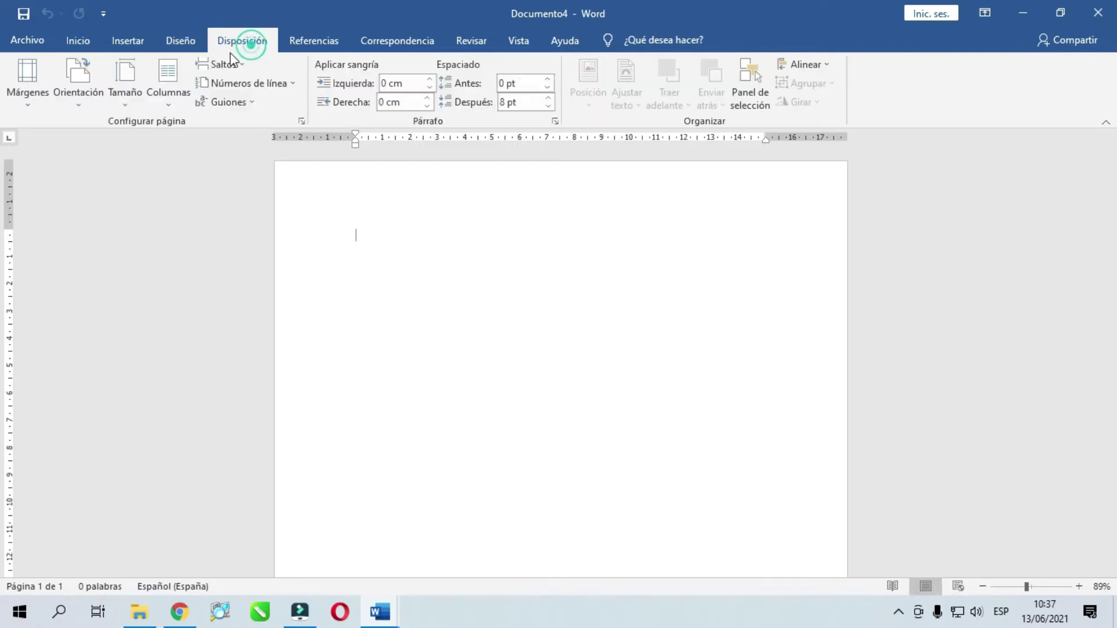
click(76, 44)
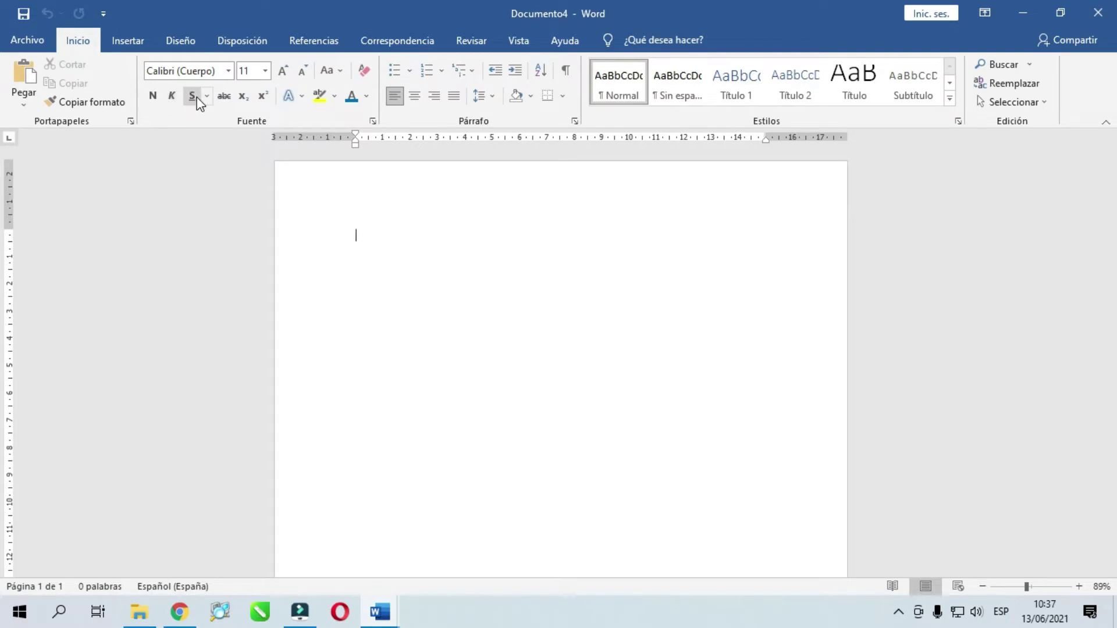
click(26, 41)
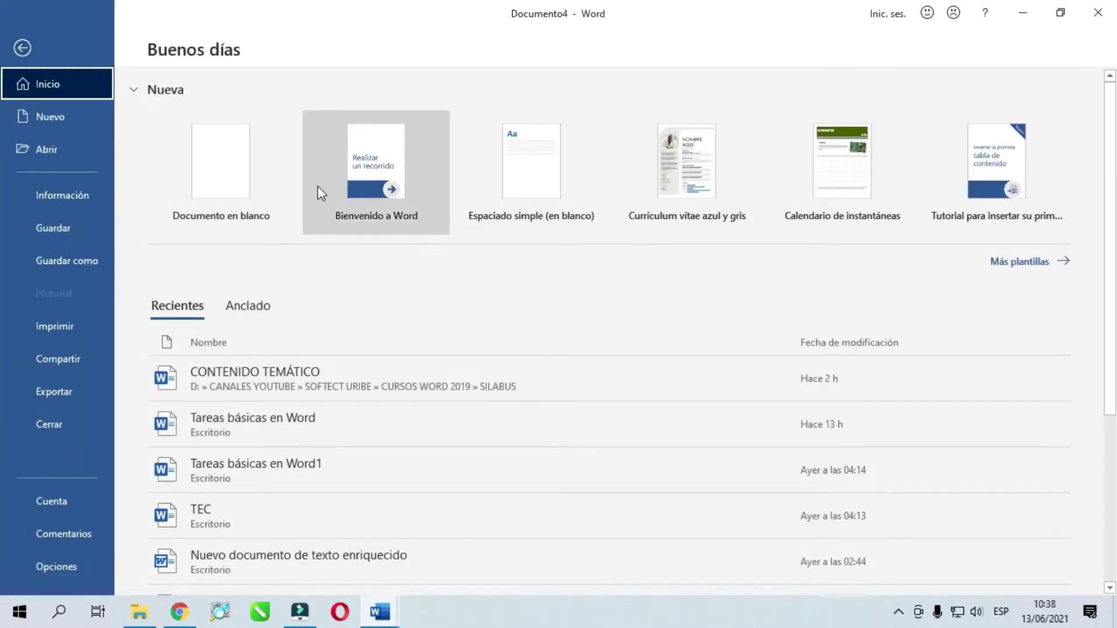
click(22, 47)
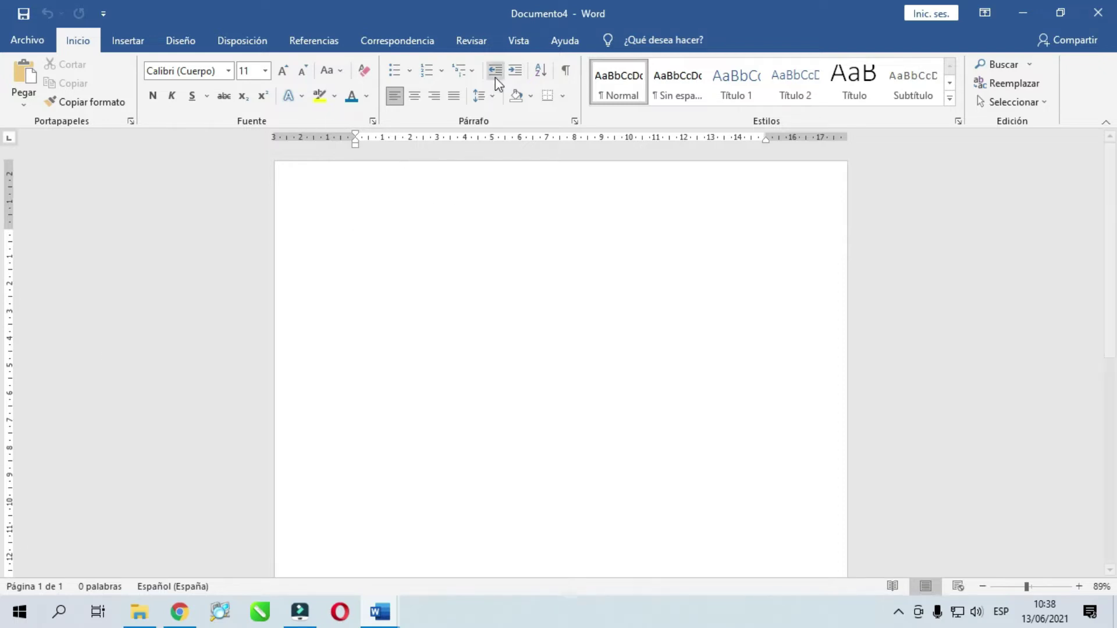
Toggle Regla off and back on in the Vista tab, leaving the rulers visible.
click(518, 41)
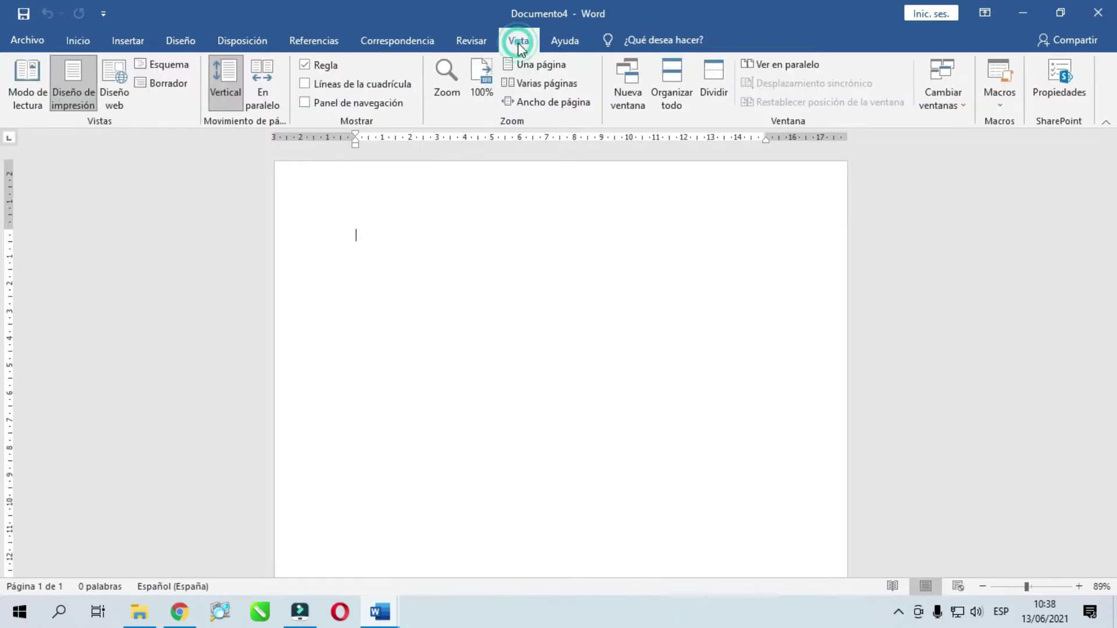
click(305, 65)
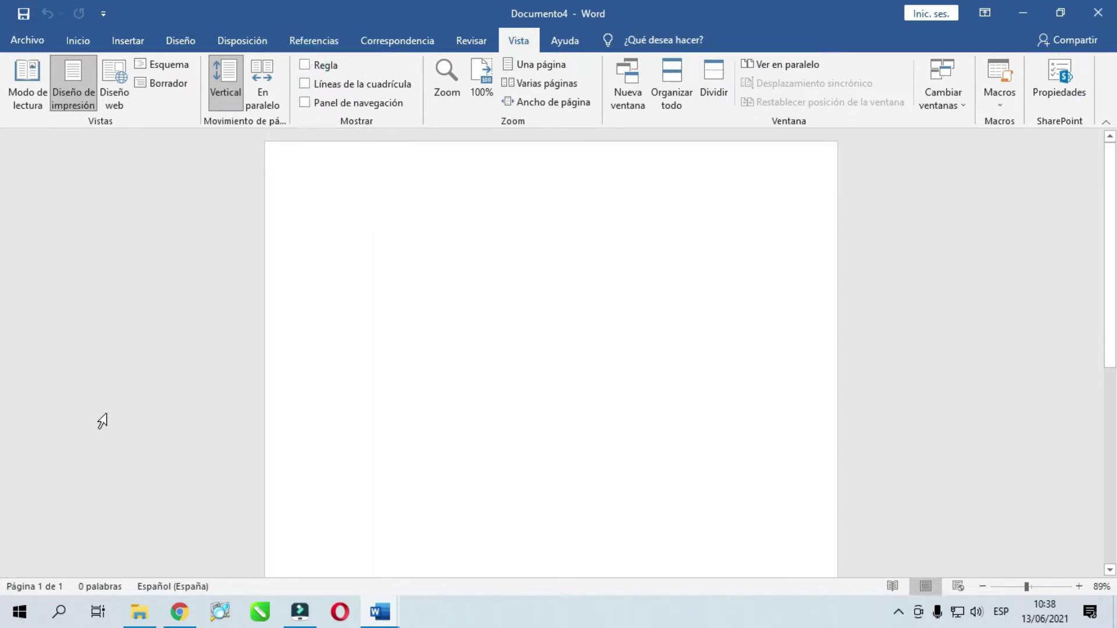
click(309, 65)
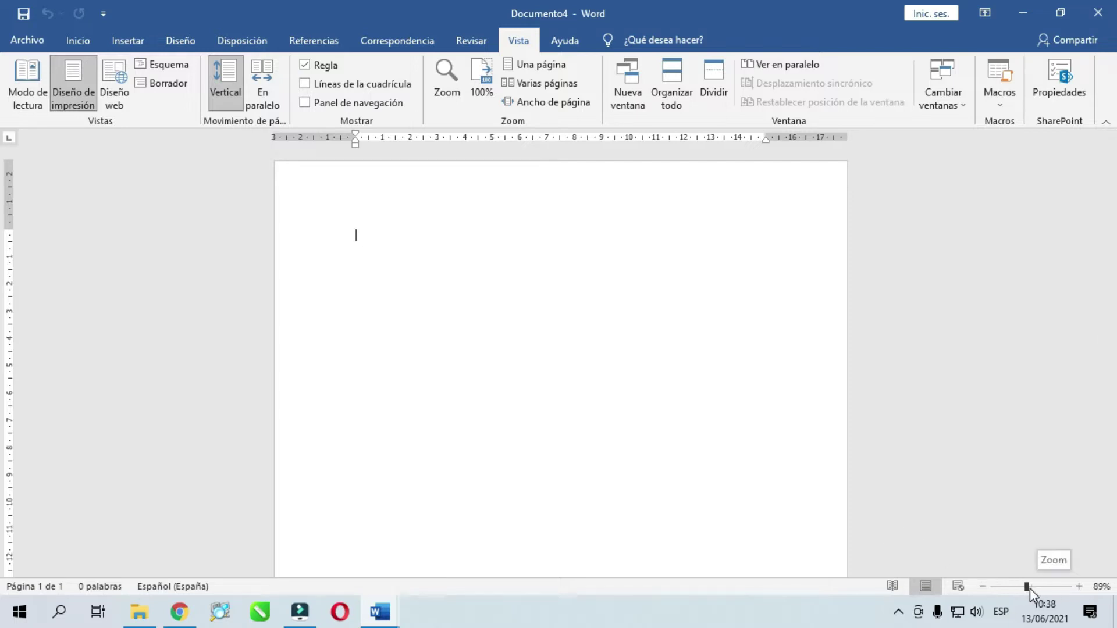
Lower the page zoom to 73%, raise it to 116%, and return to Inicio.
drag(1029, 589, 1028, 594)
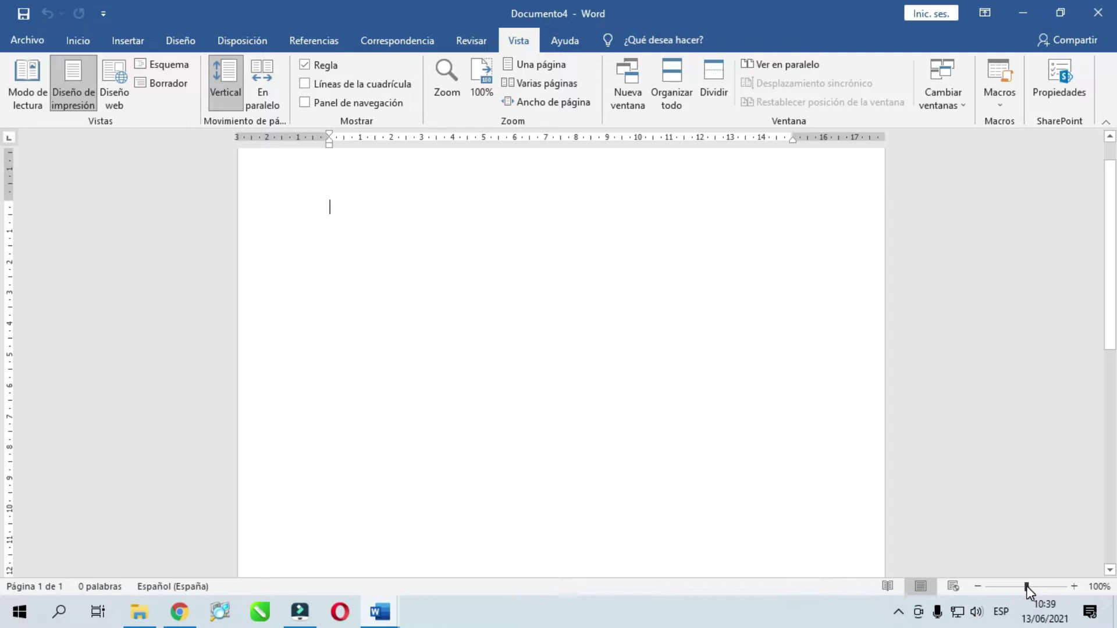
mouse_move(1026, 588)
mouse_down()
mouse_move(1012, 593)
mouse_move(1027, 588)
mouse_up()
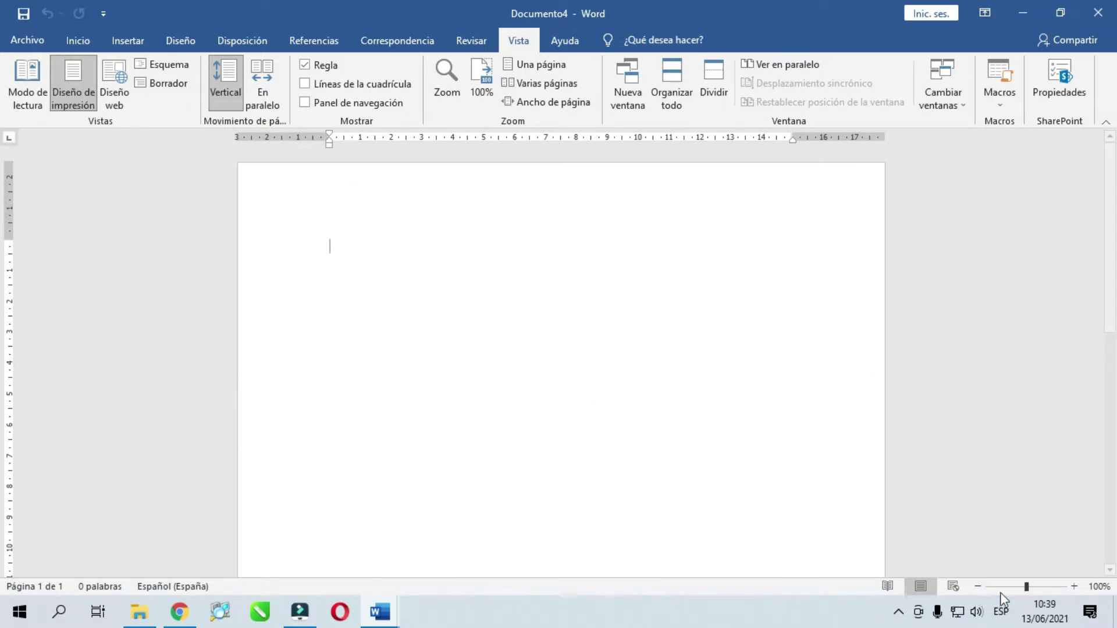
drag(1026, 587, 1013, 587)
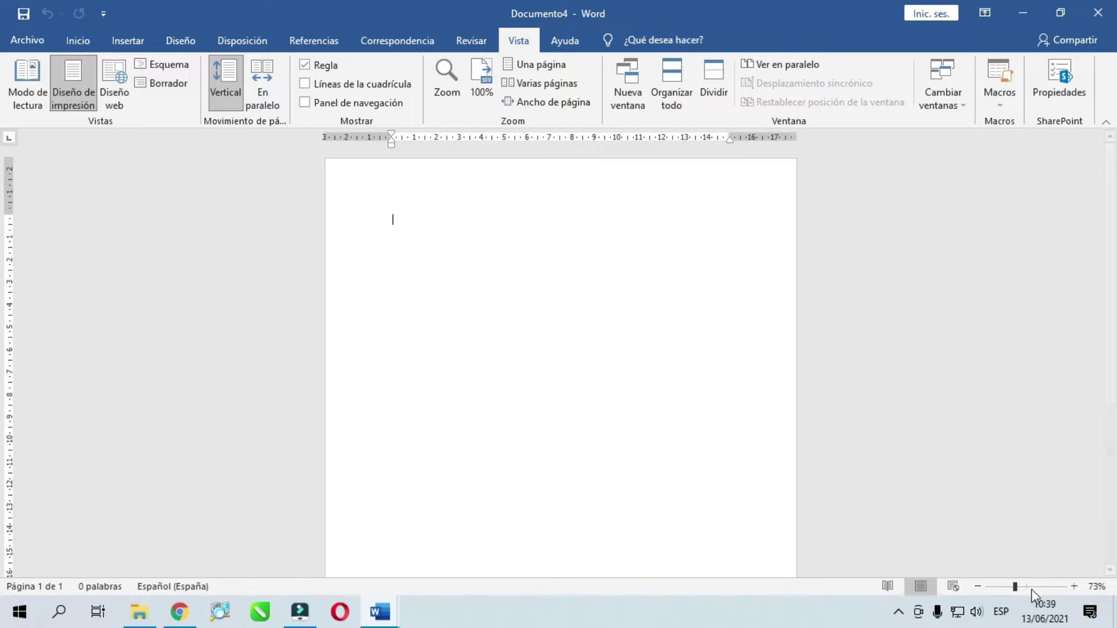
click(1027, 588)
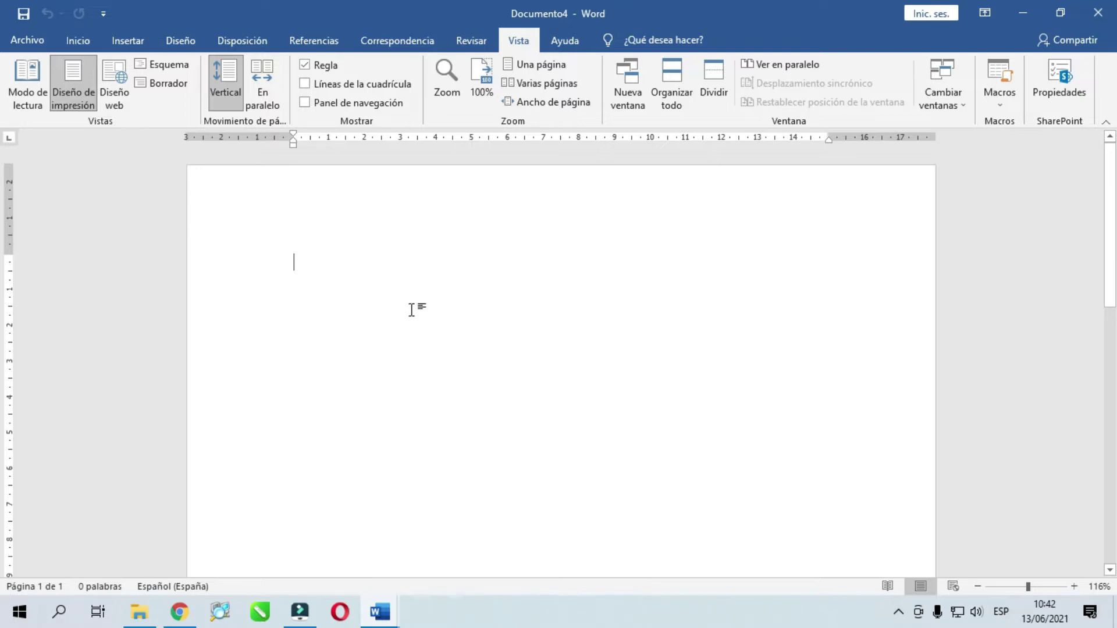
click(82, 41)
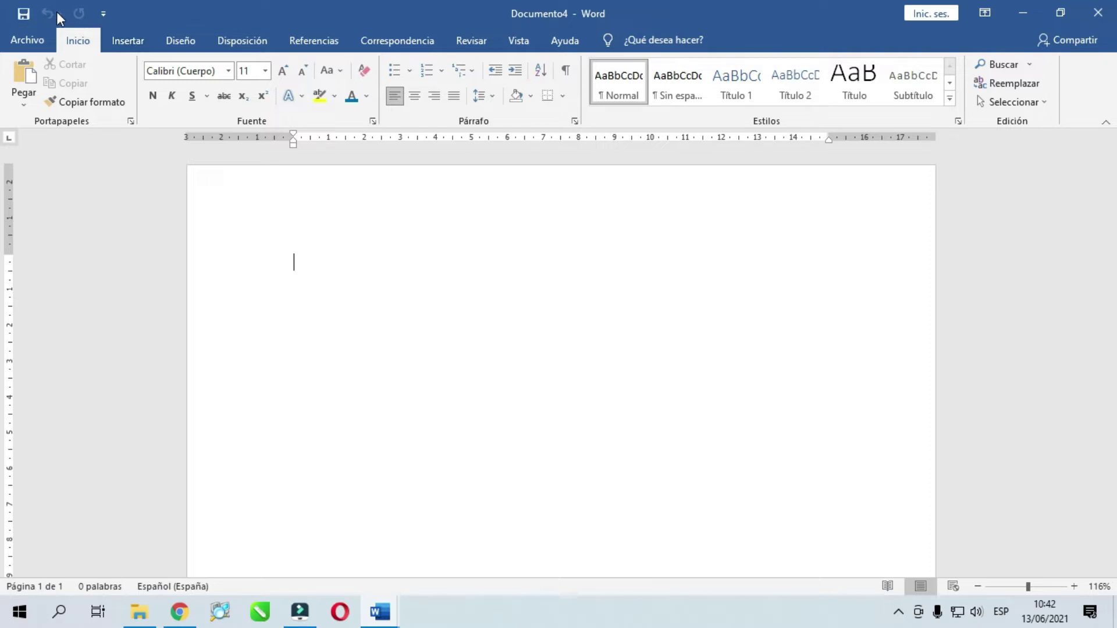
Add 'Vista previa de impresión e Imprimir' to the Quick Access Toolbar and open the preview.
right_click(82, 12)
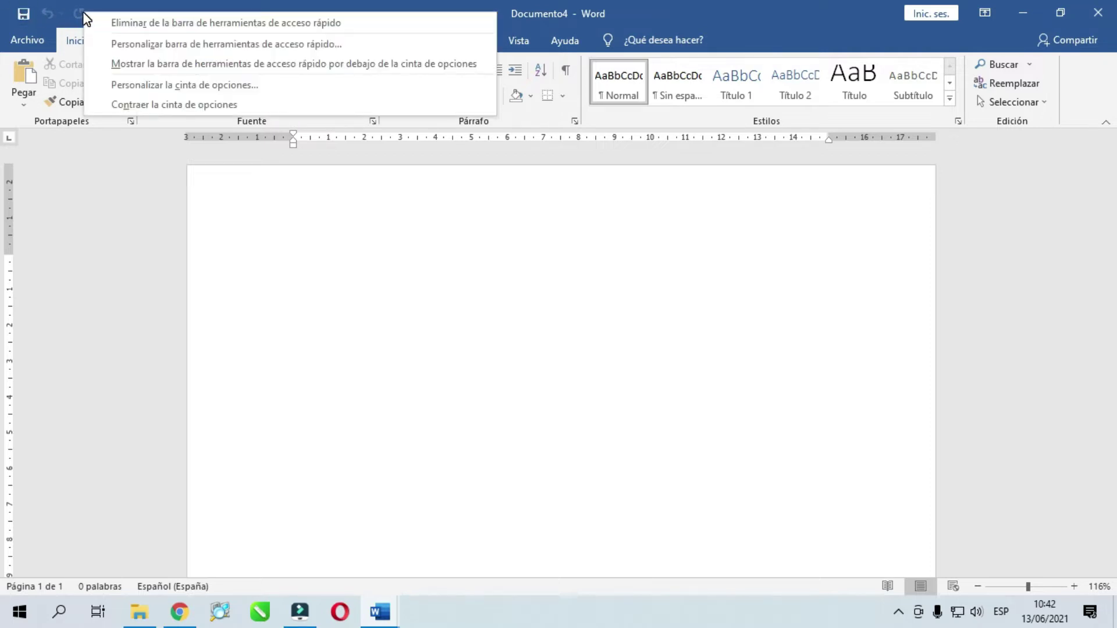
click(142, 45)
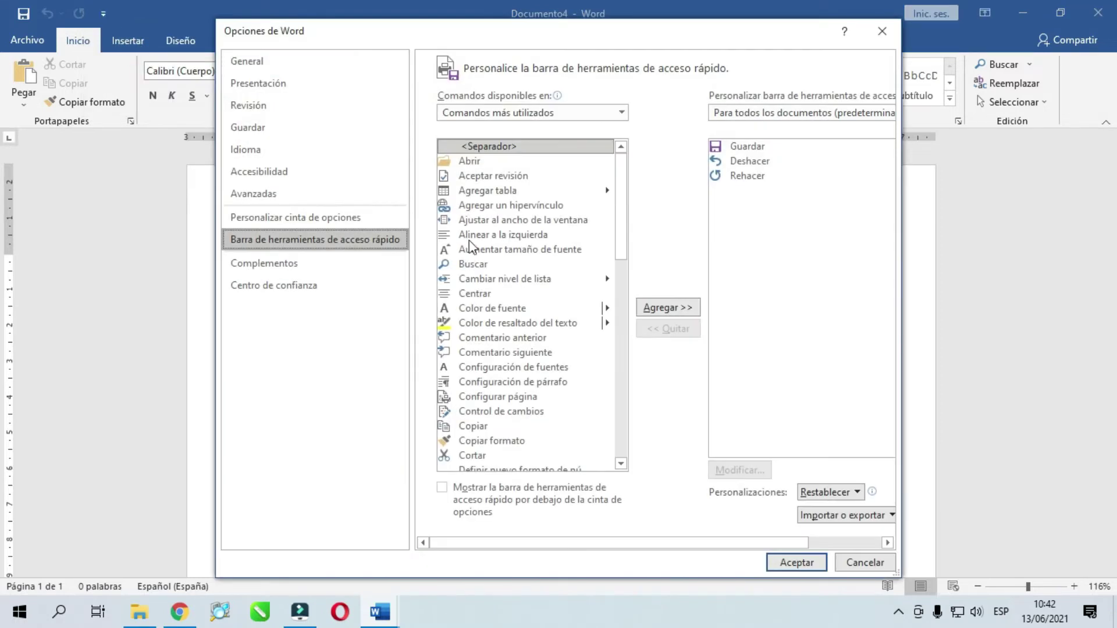
drag(621, 194, 622, 418)
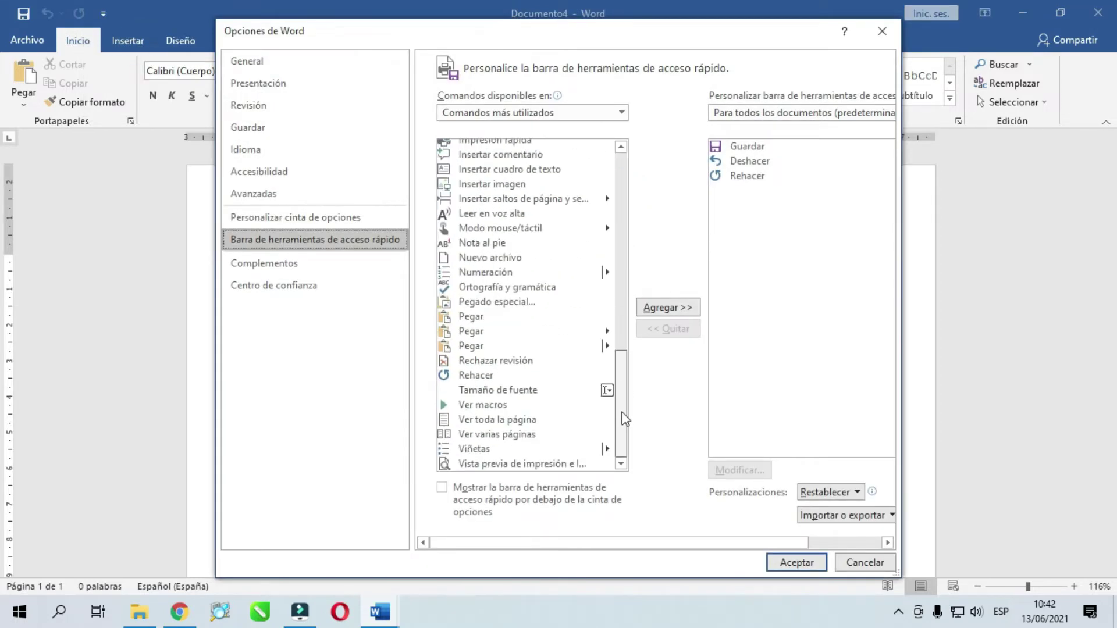
click(507, 464)
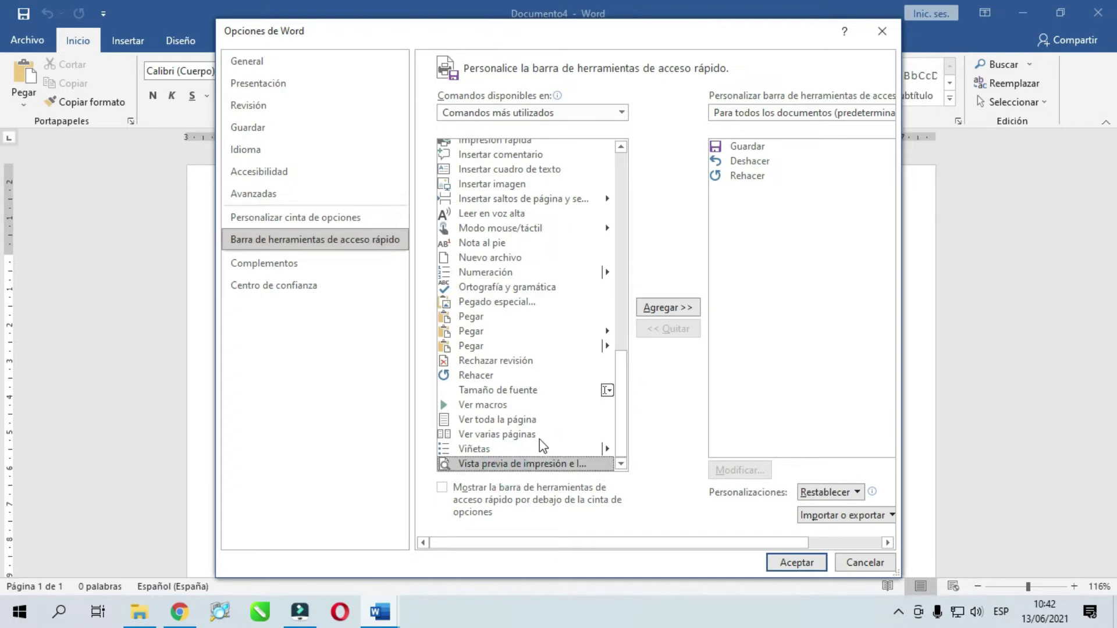
click(651, 313)
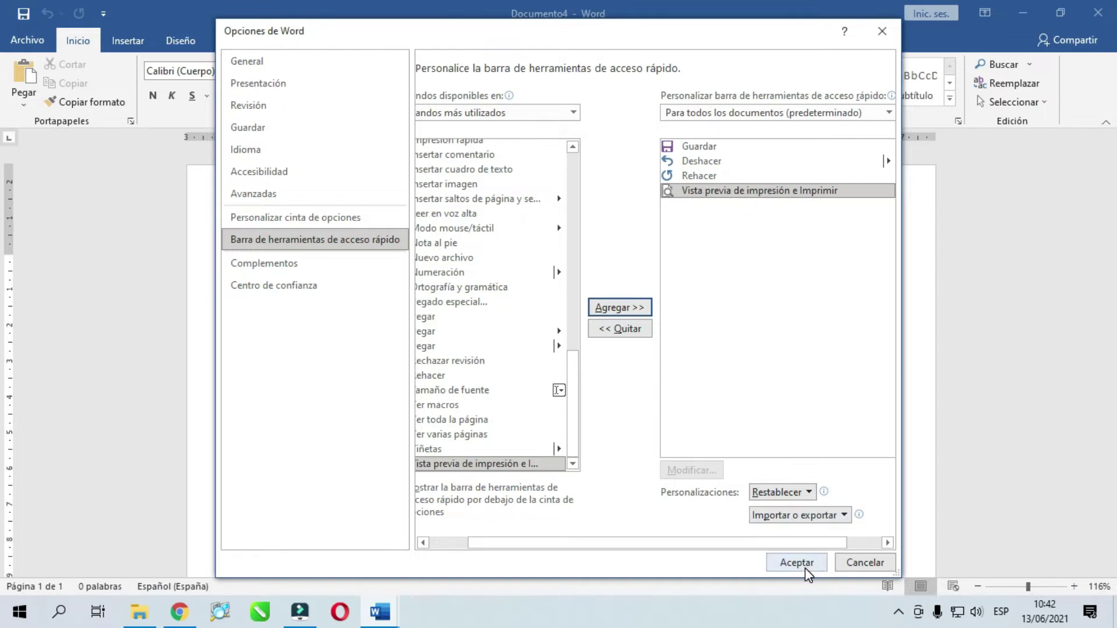
click(806, 570)
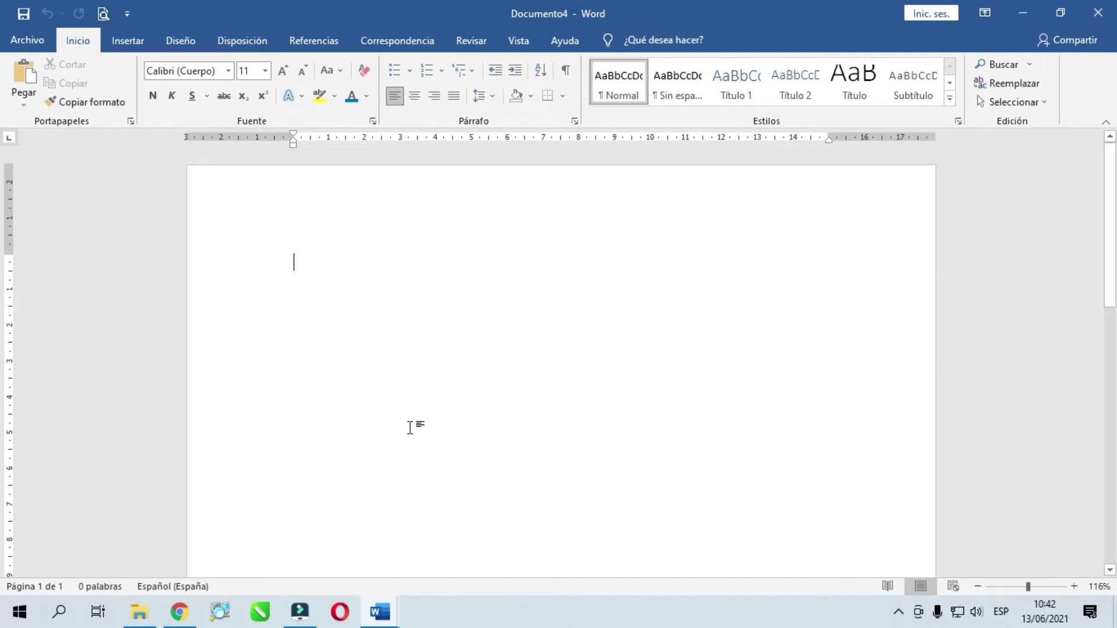
click(102, 14)
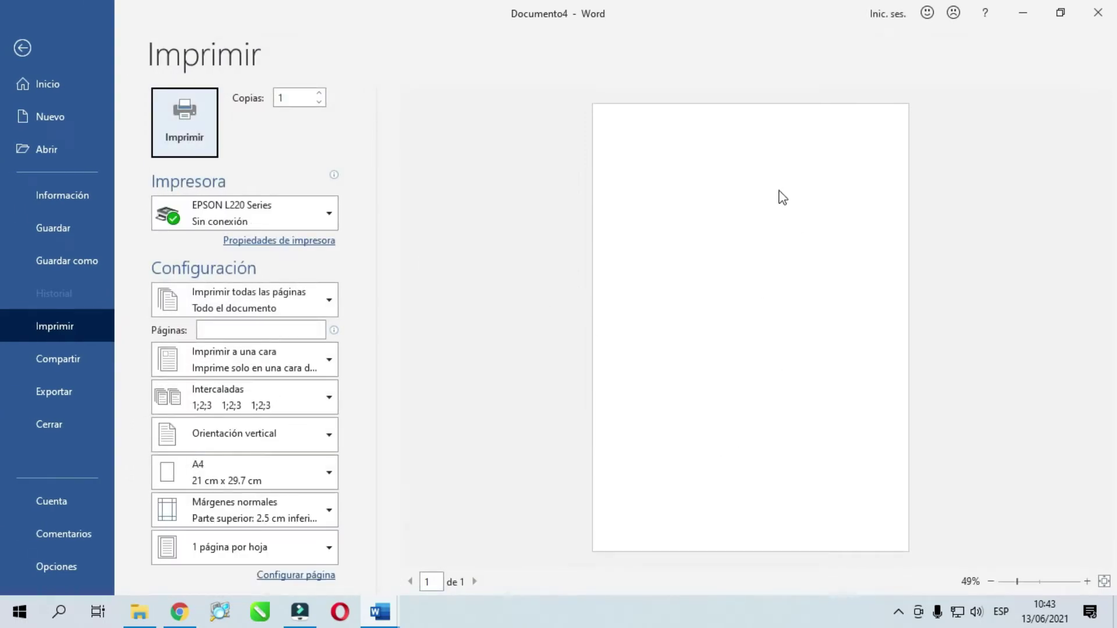
Exit print preview and collapse the ribbon, briefly viewing the Referencias commands.
click(23, 49)
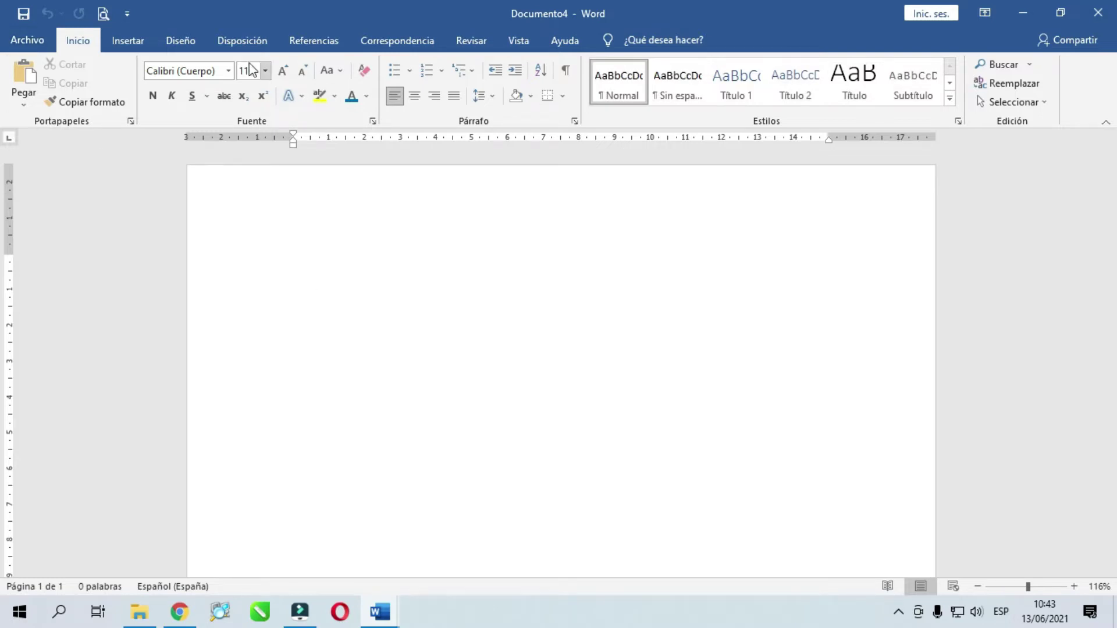
right_click(393, 36)
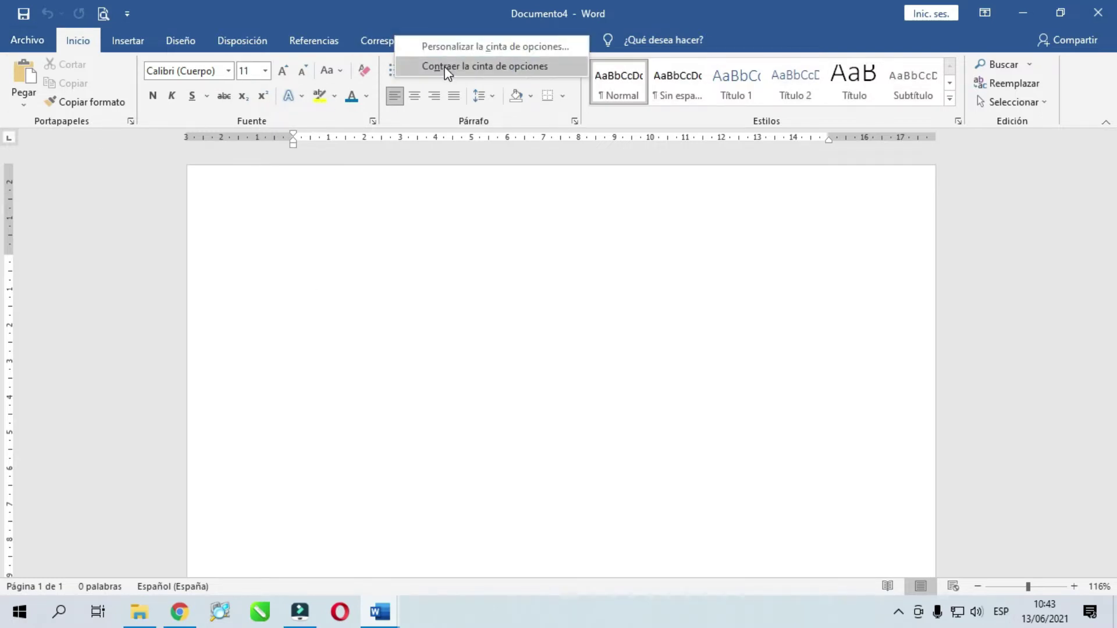
click(447, 67)
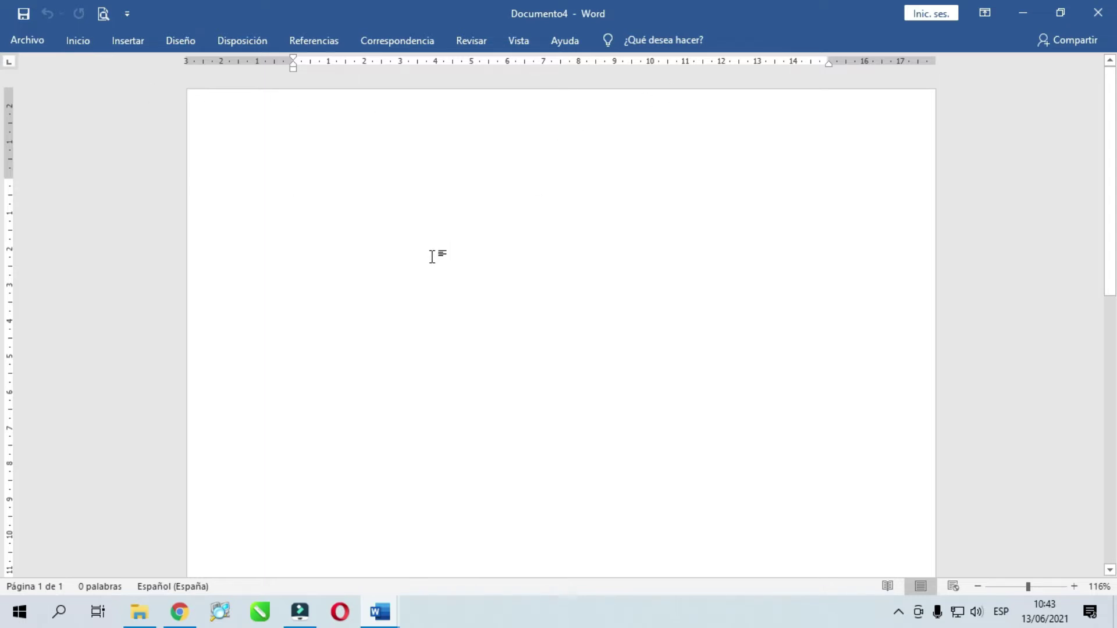
click(310, 39)
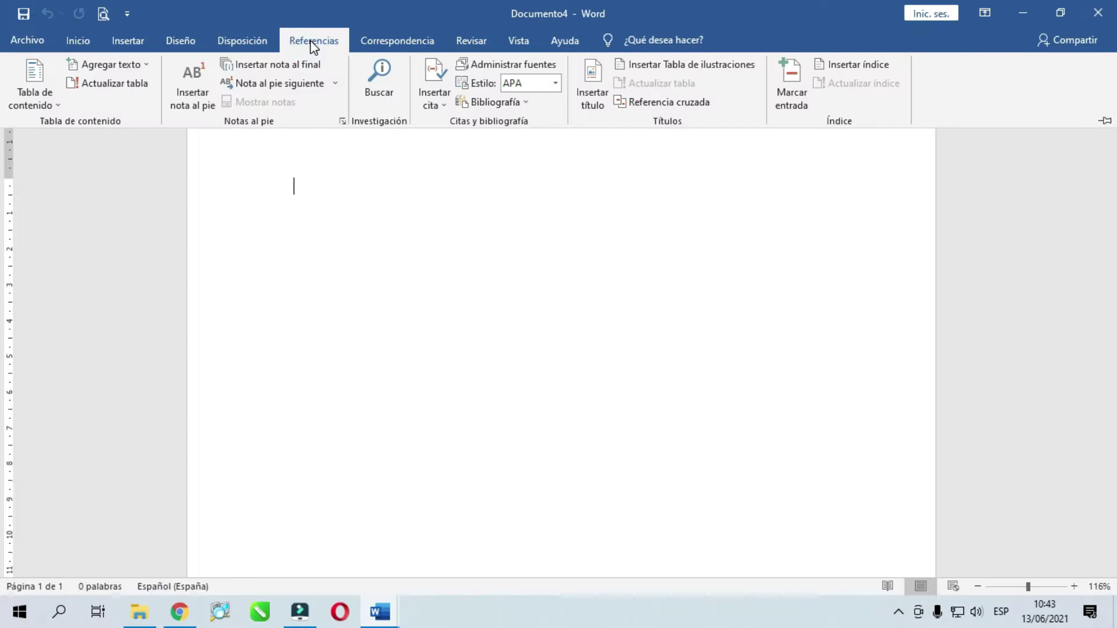
click(399, 292)
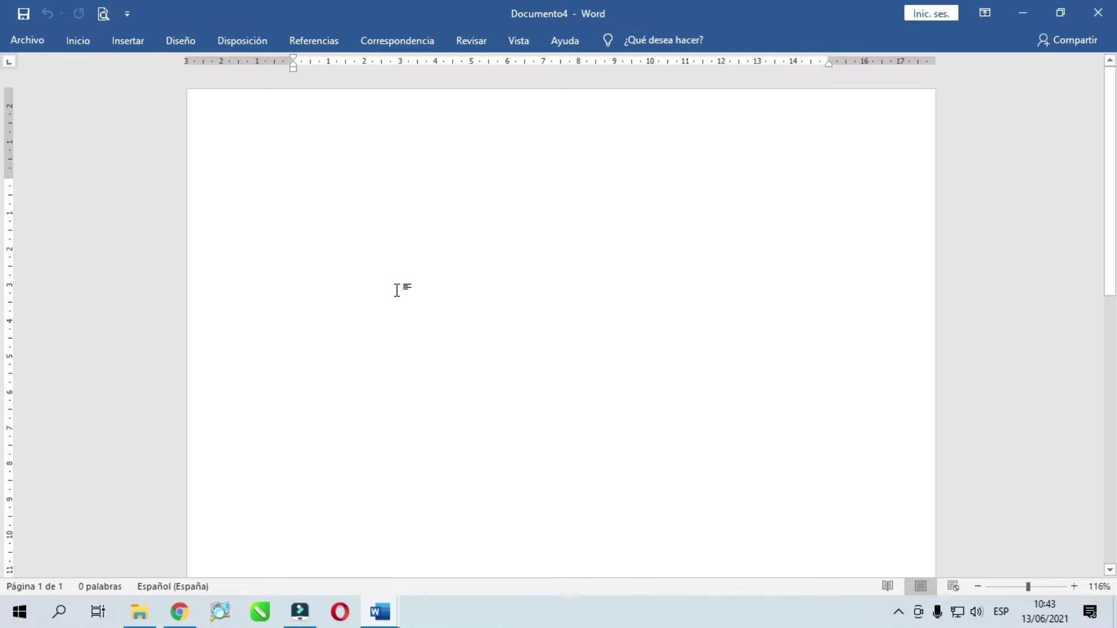
Uncheck Contraer la cinta so the ribbon stays pinned, then return to Inicio.
right_click(307, 41)
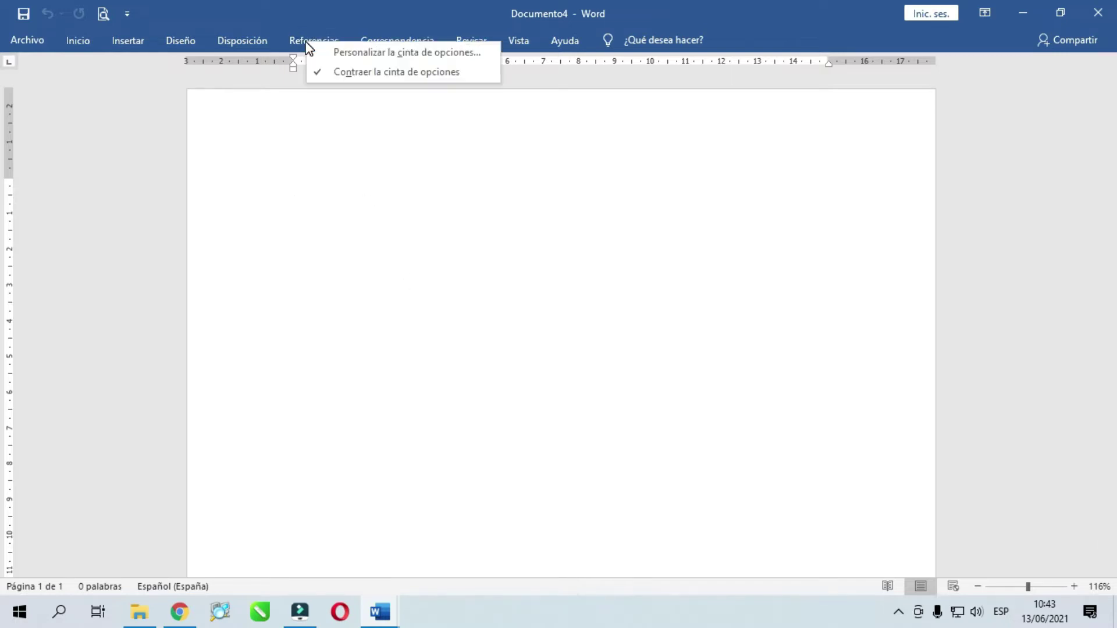
click(319, 72)
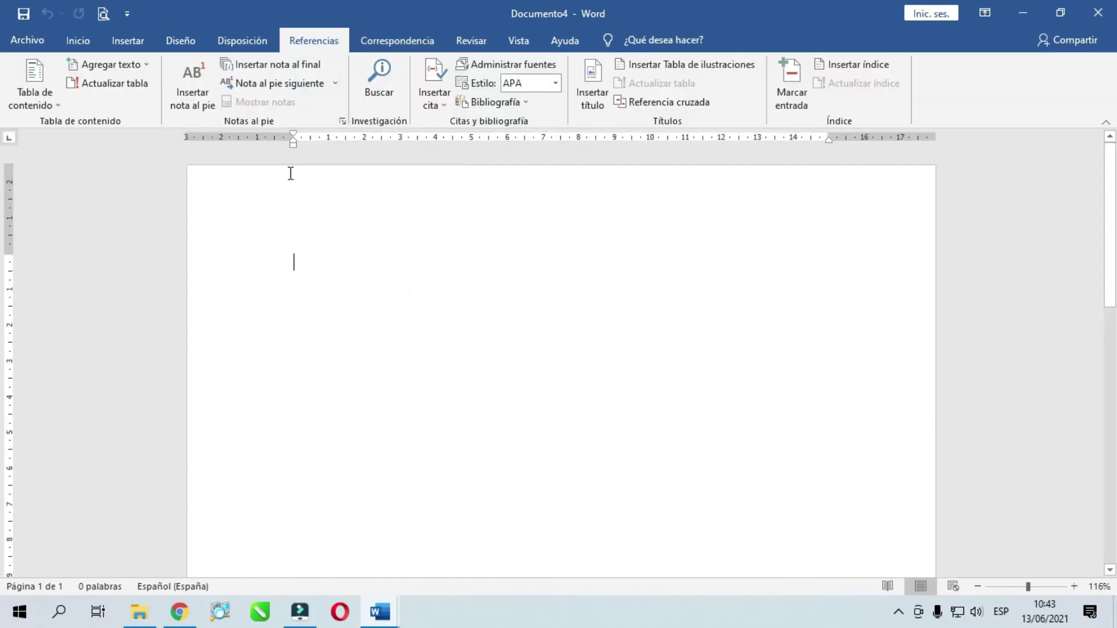
click(76, 40)
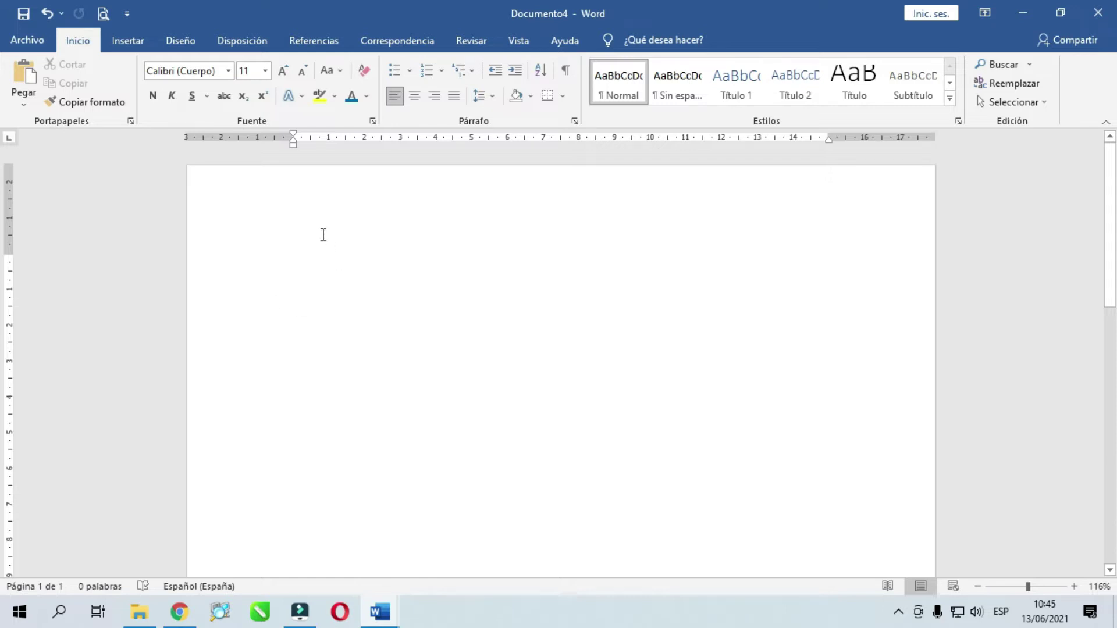
Set the paper size to A4 via Disposición > Tamaño.
click(346, 267)
click(243, 42)
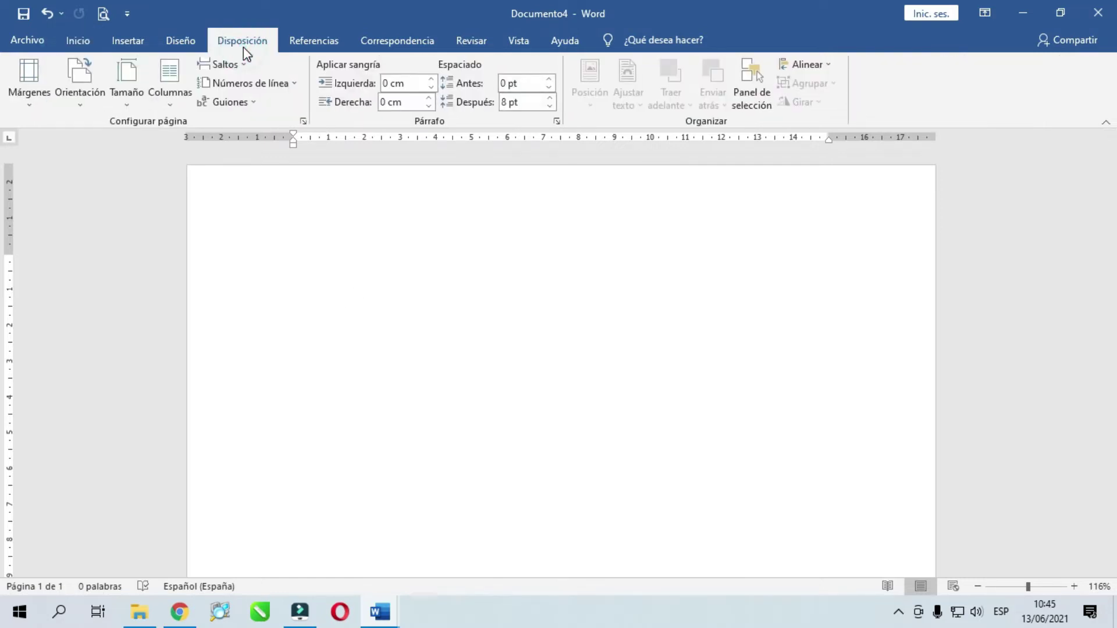
click(129, 102)
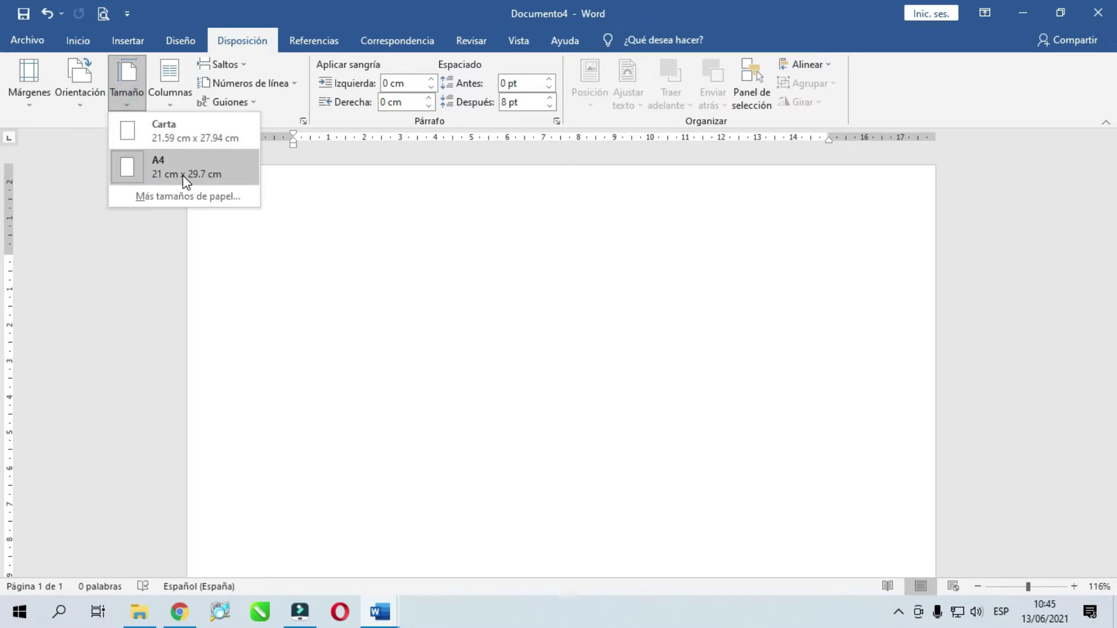
click(405, 338)
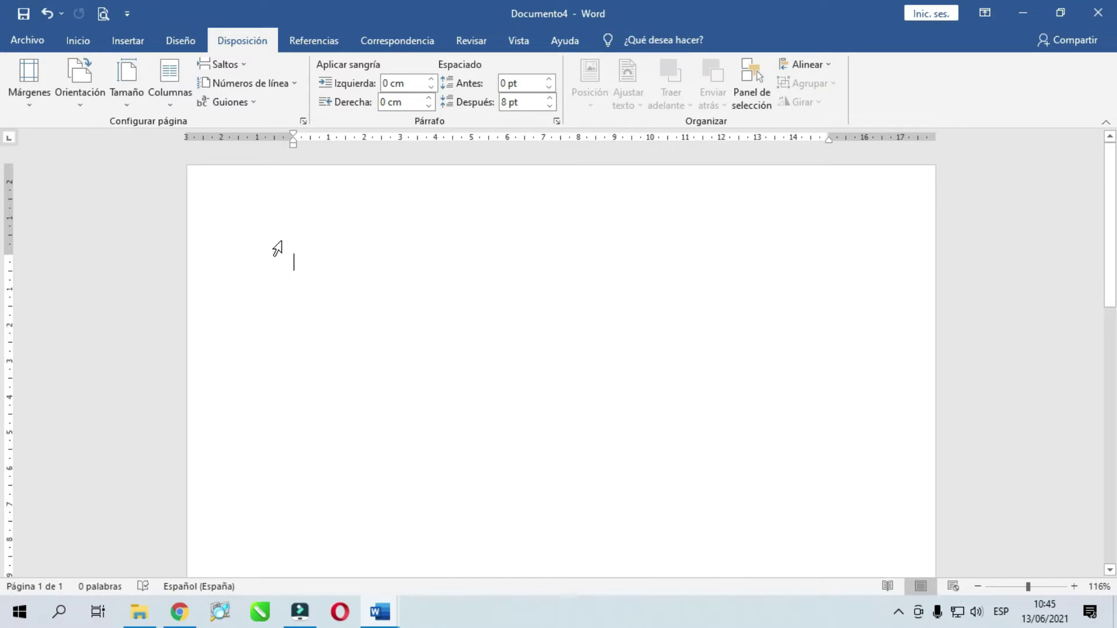
click(133, 81)
click(160, 160)
Enable Líneas de la cuadrícula on Vista, then show the Márgenes presets on Disposición.
click(518, 40)
click(328, 88)
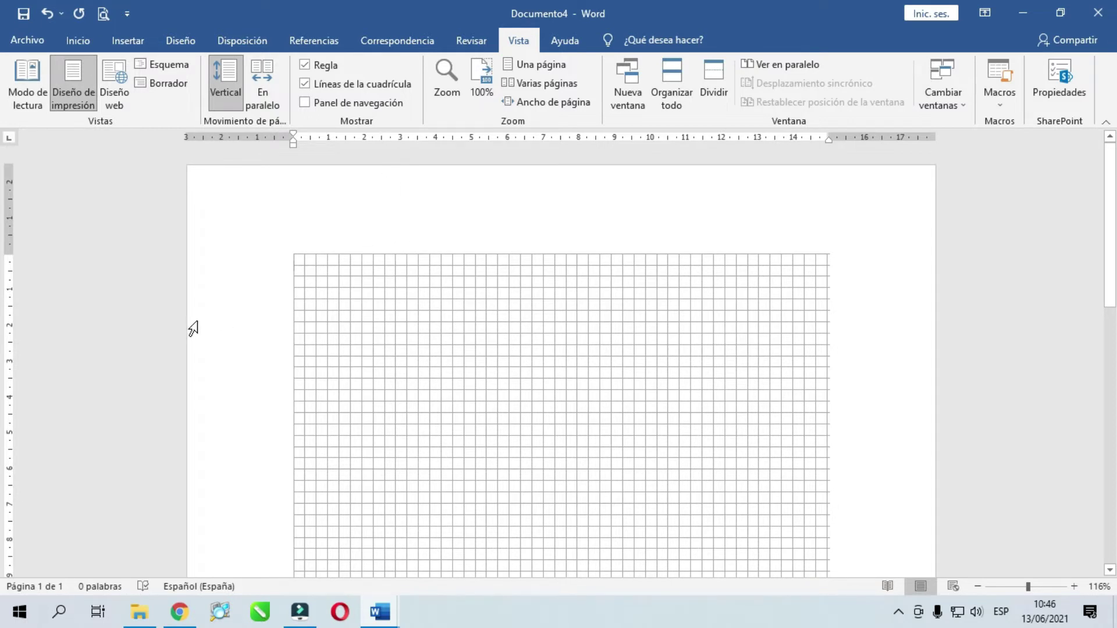
scroll(706, 381, down, 10)
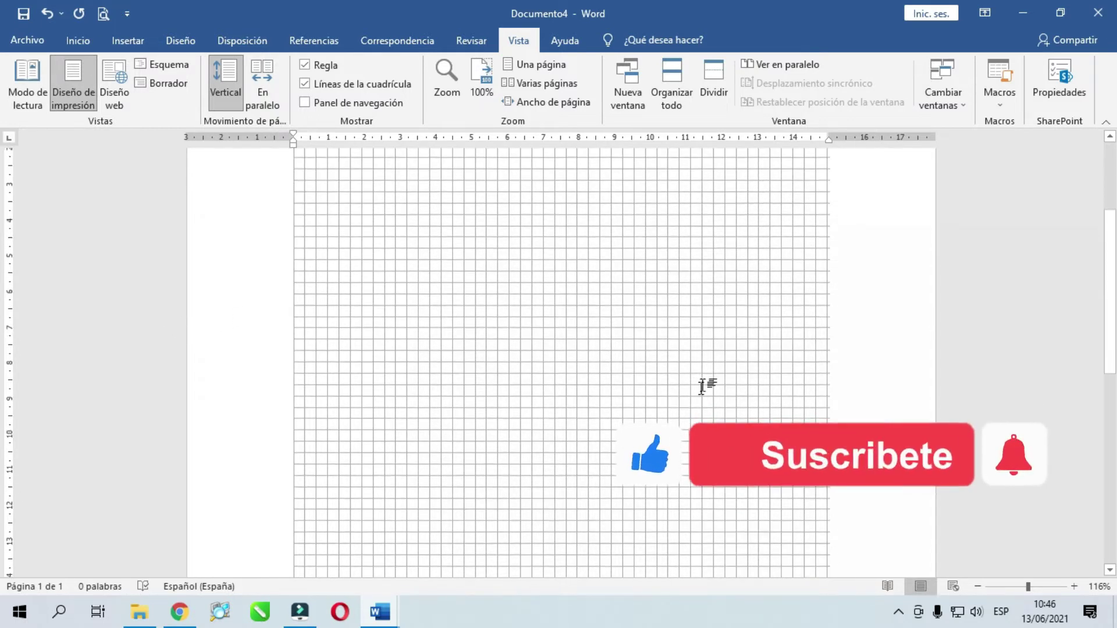
scroll(552, 534, up, 10)
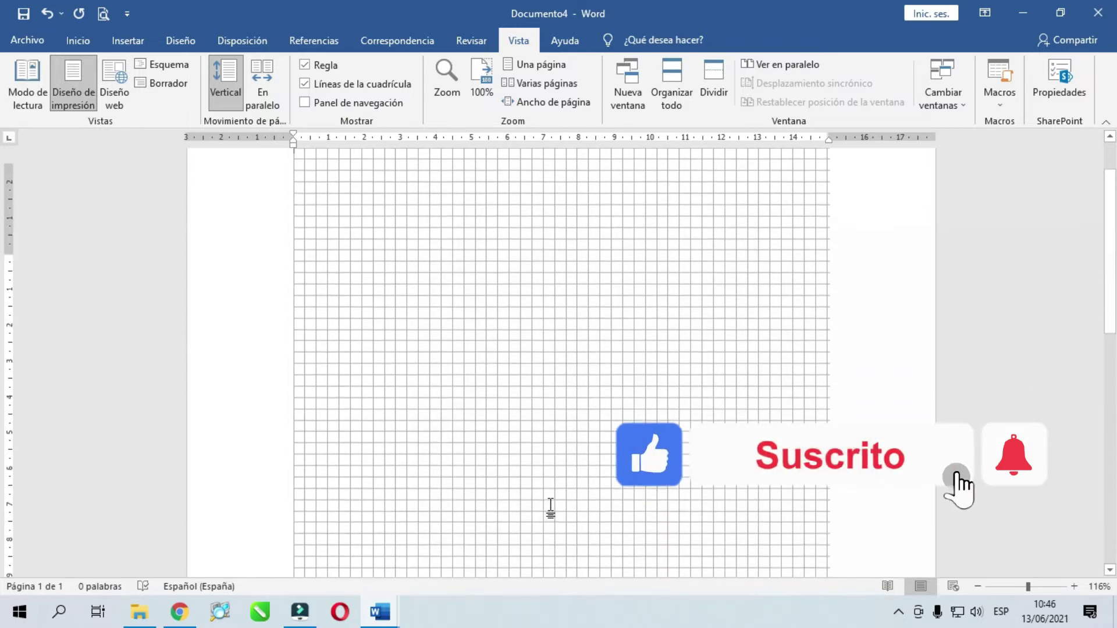
click(239, 39)
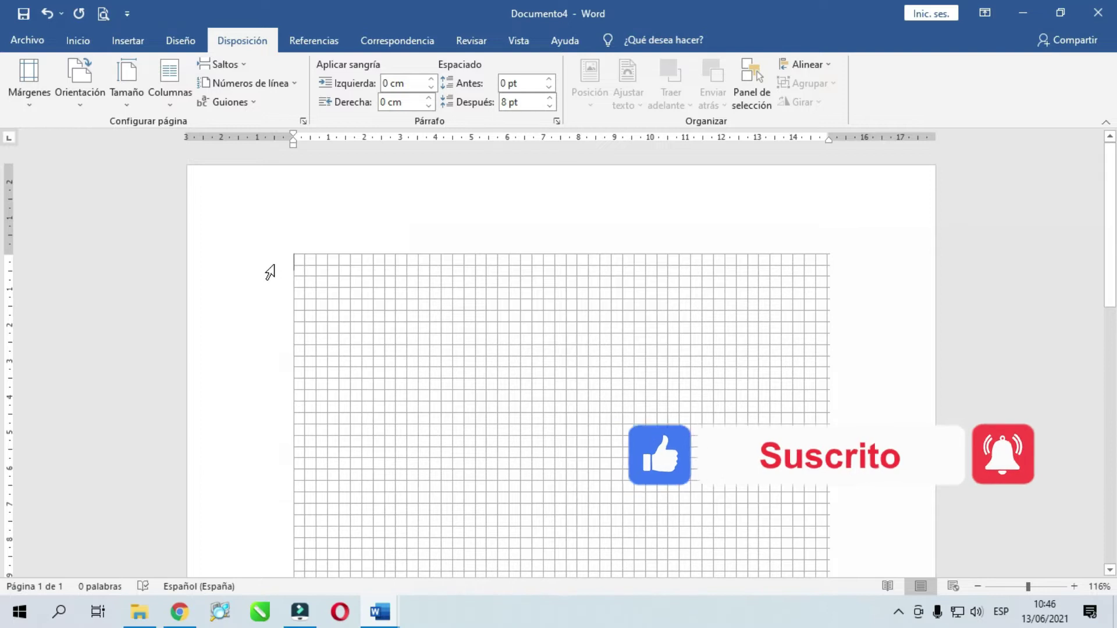
click(27, 107)
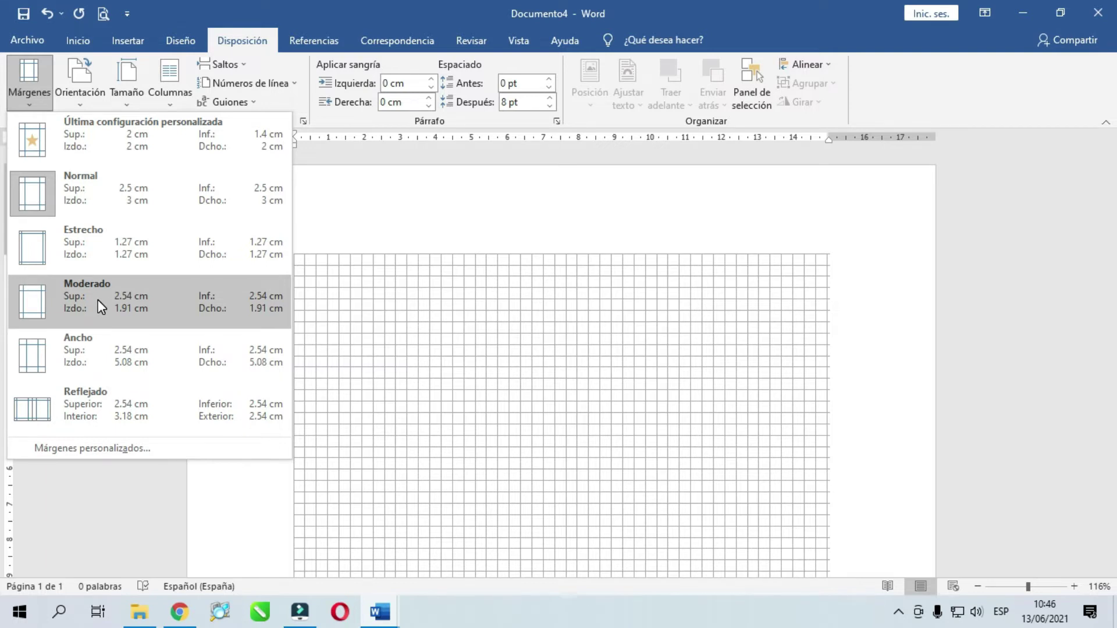
In Márgenes personalizados, reduce the top and left margins to 2 cm.
click(101, 449)
drag(612, 157, 803, 107)
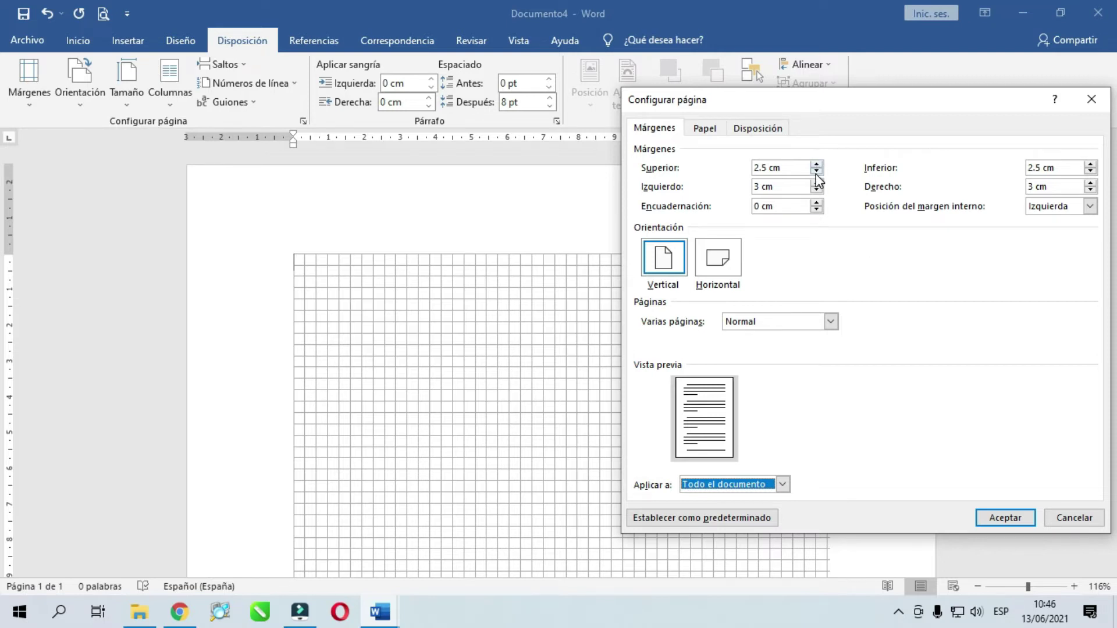
click(817, 173)
click(816, 173)
click(816, 173)
click(816, 173)
click(816, 173)
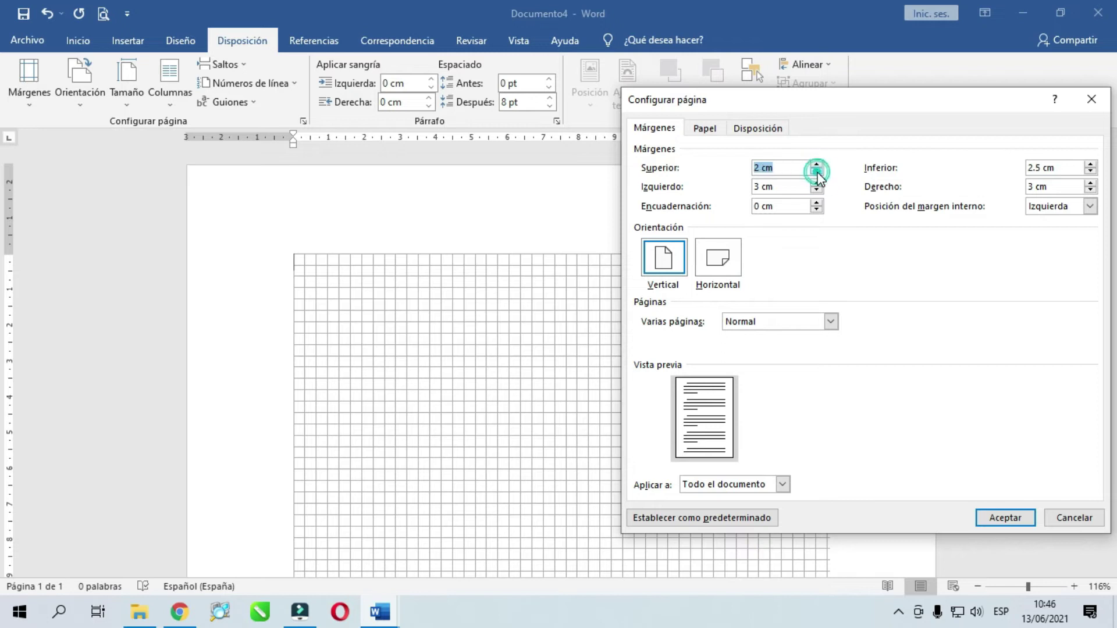
click(817, 190)
click(816, 190)
click(817, 190)
Reduce the bottom and right margins to 2 cm and apply with Aceptar.
drag(874, 101, 778, 104)
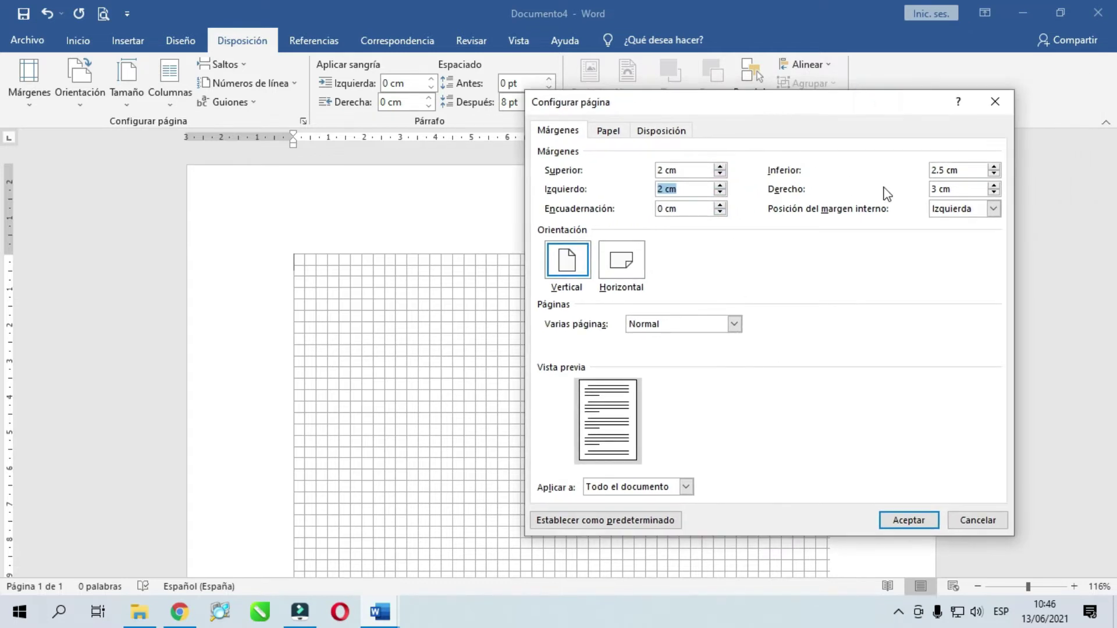
click(993, 174)
click(994, 174)
click(994, 174)
click(993, 174)
click(993, 174)
click(993, 192)
click(993, 193)
click(993, 193)
click(993, 193)
click(994, 193)
click(993, 192)
click(993, 192)
click(993, 192)
click(993, 192)
click(993, 193)
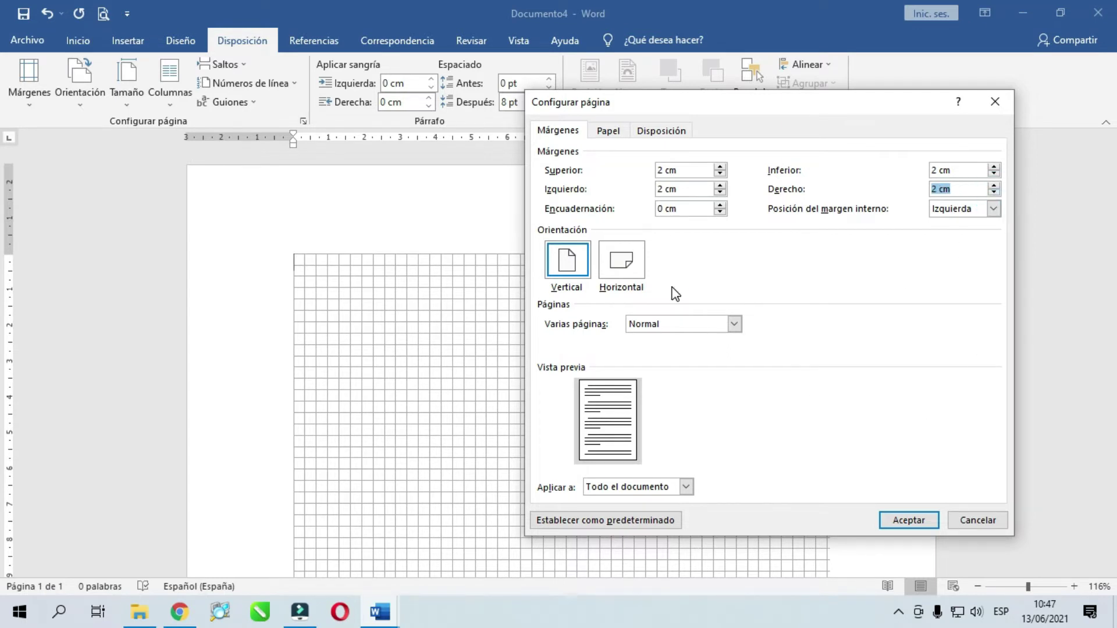
click(911, 521)
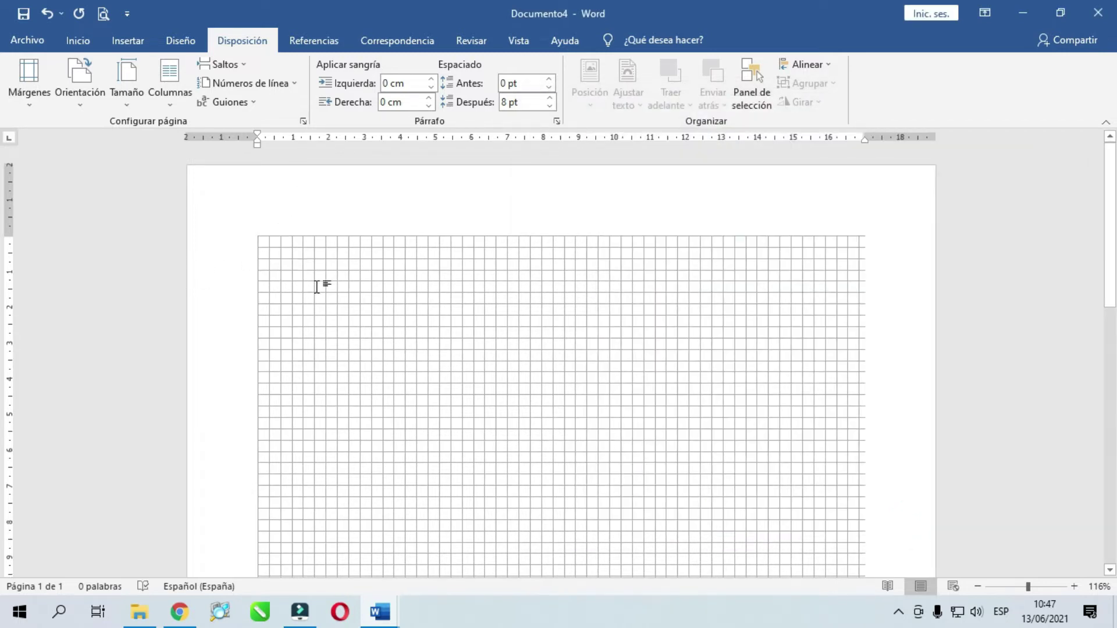
Turn off Líneas de la cuadrícula on the Vista tab and type 'Microsoft Word 2019'.
click(518, 42)
click(304, 85)
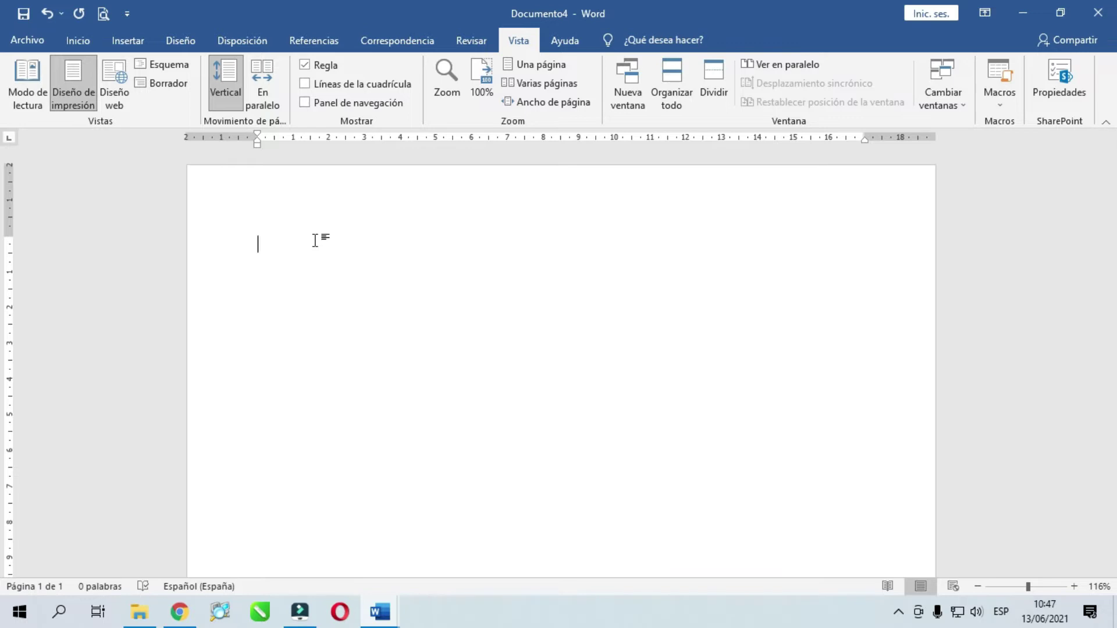
text(Microsoft Word 2019)
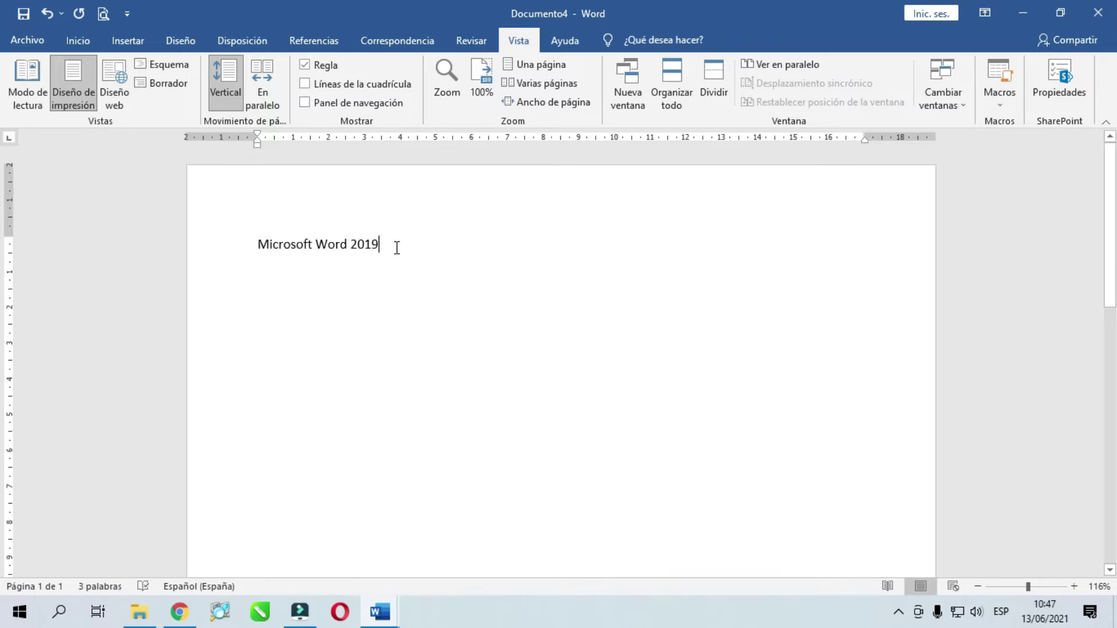
Switch to the Inicio tab, glance at Diseño, and return to Inicio.
click(73, 43)
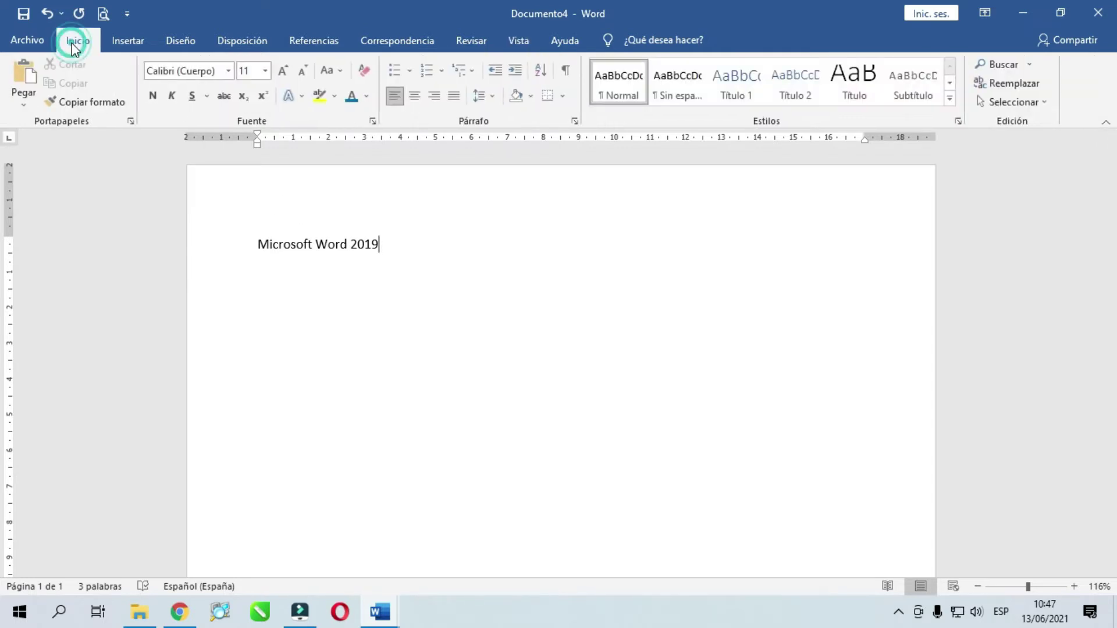
click(180, 41)
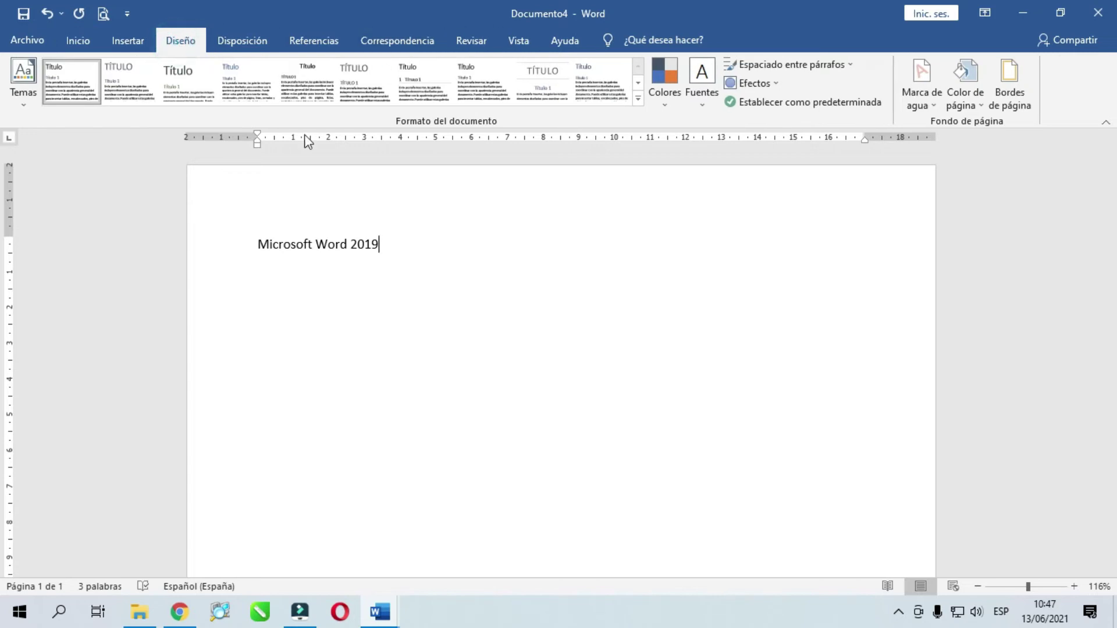
click(77, 40)
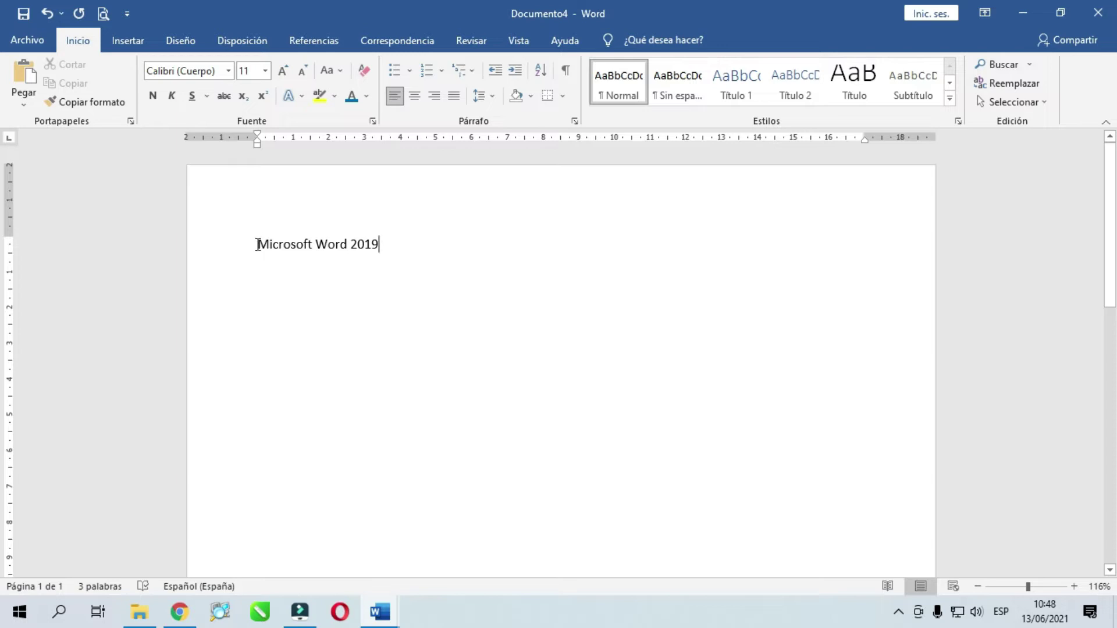
Practise selecting the word Microsoft by dragging and with Shift+Right.
drag(258, 245, 313, 247)
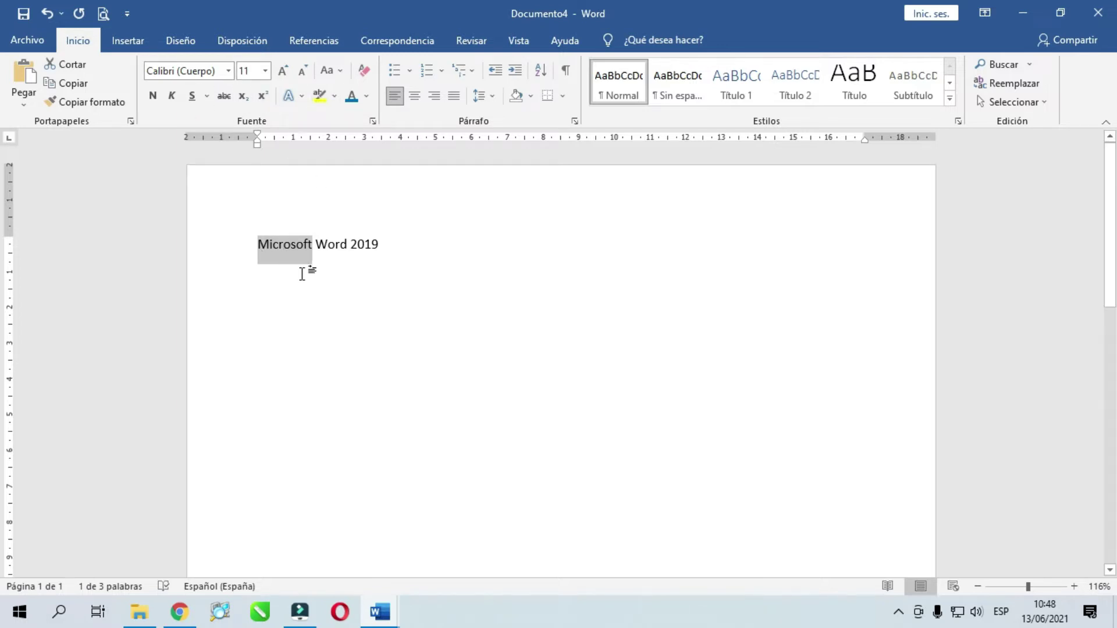
click(269, 263)
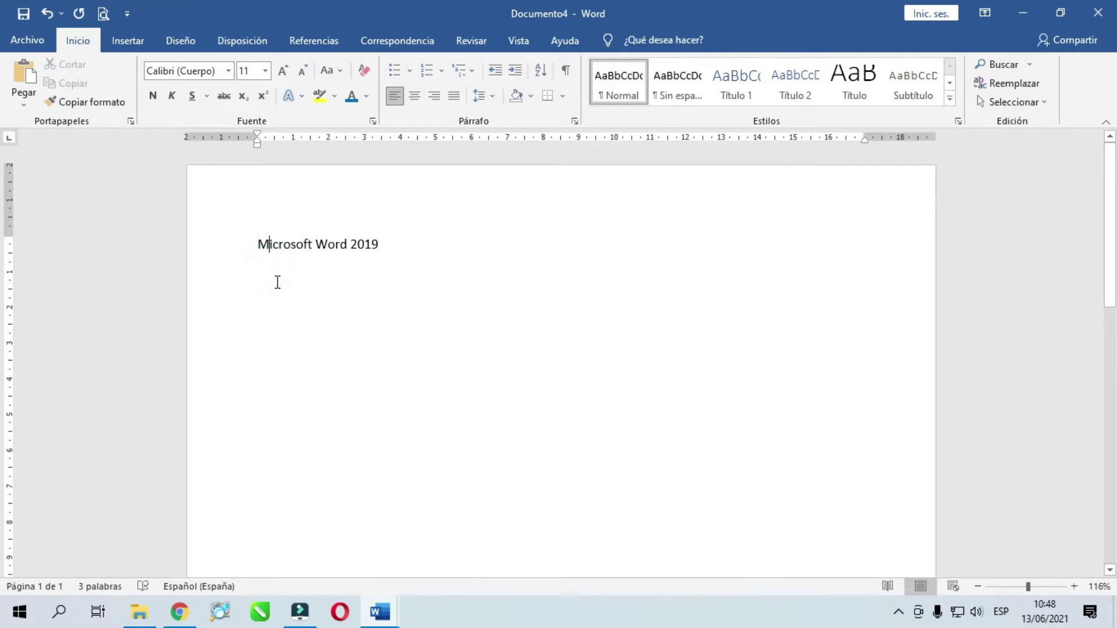
click(258, 244)
key(shift+Right)
key(shift+Right)
key(shift+Right)
key(shift+Right)
key(shift+Right)
key(shift+Right)
key(shift+Right)
key(shift+Right)
key(shift+Right)
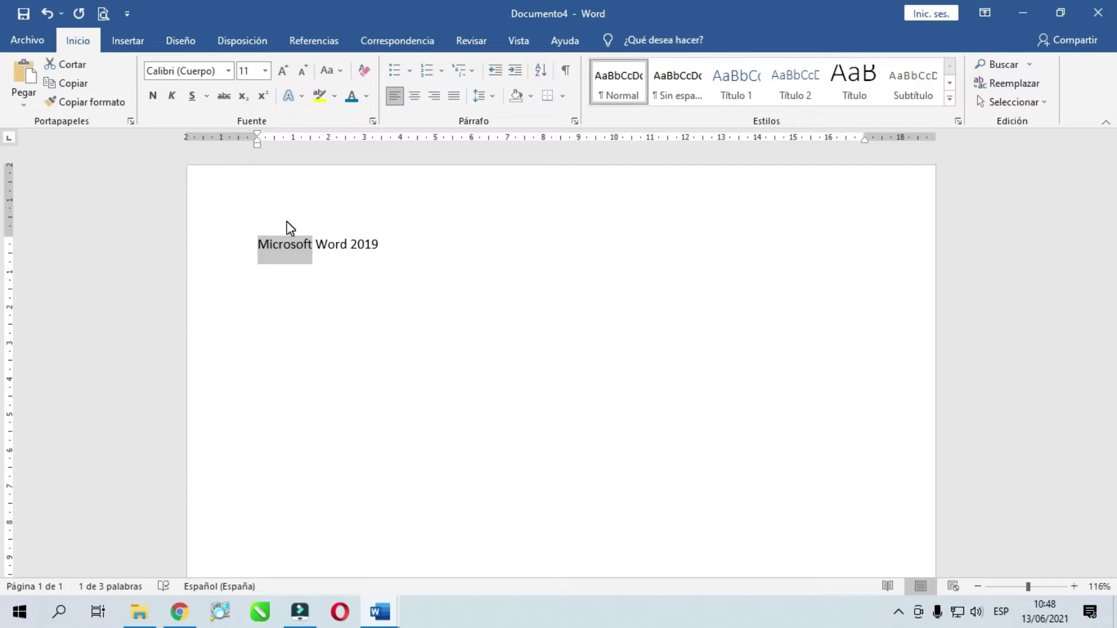
click(258, 244)
Add a second line 'word es un editor de texto' below the first line.
click(392, 249)
key(Return)
text(word es un editor de texto)
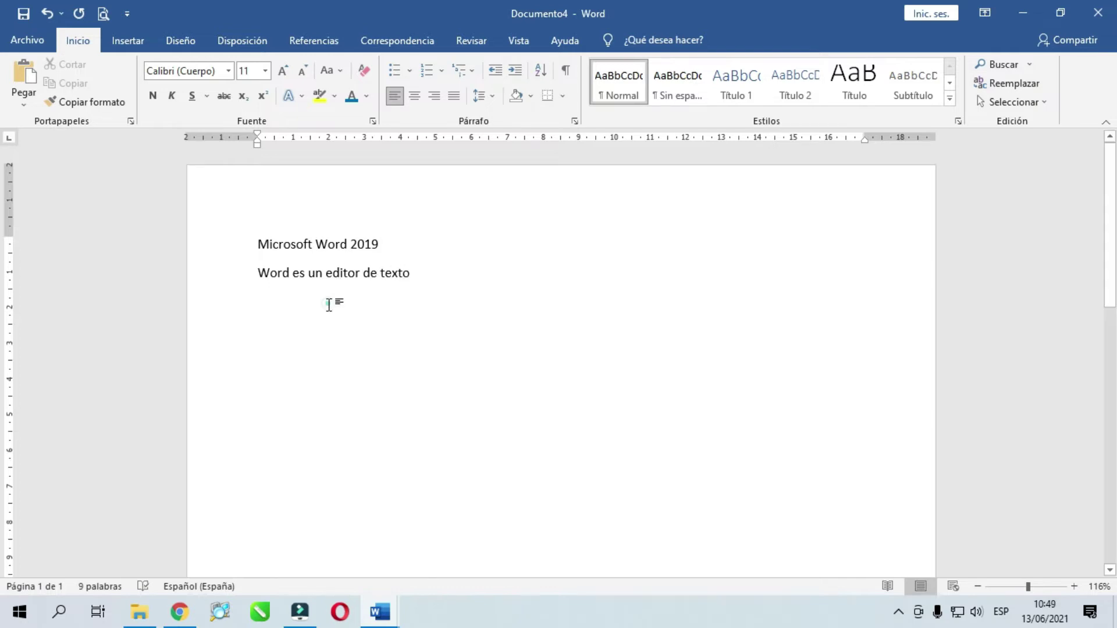
Practise selecting both lines with Ctrl+E and Shift+Down, then reselect Microsoft.
click(256, 244)
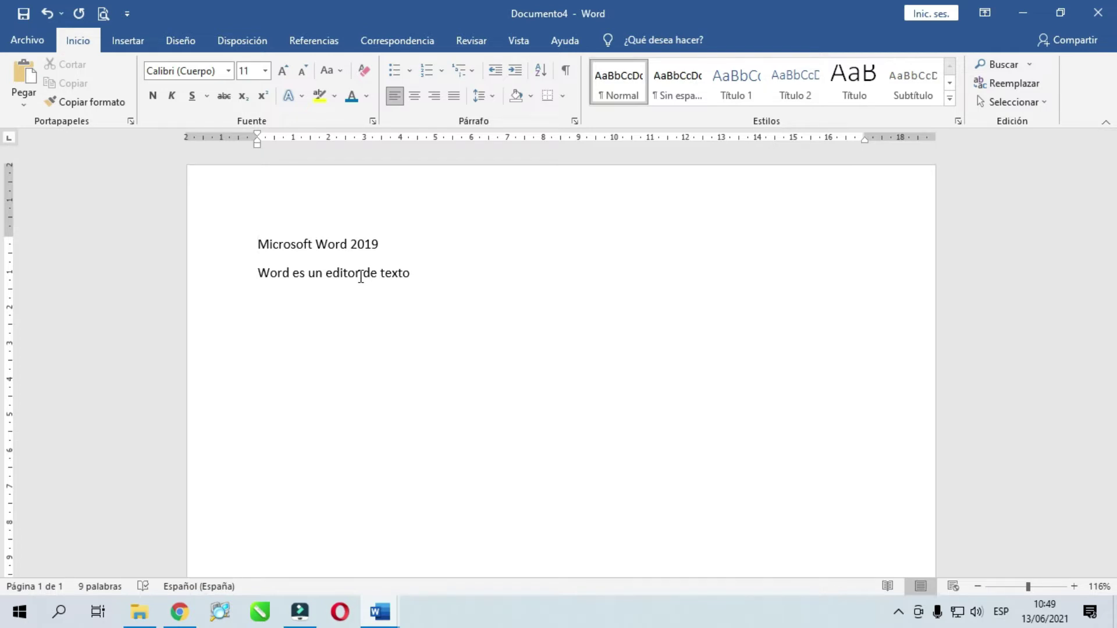
key(ctrl+e)
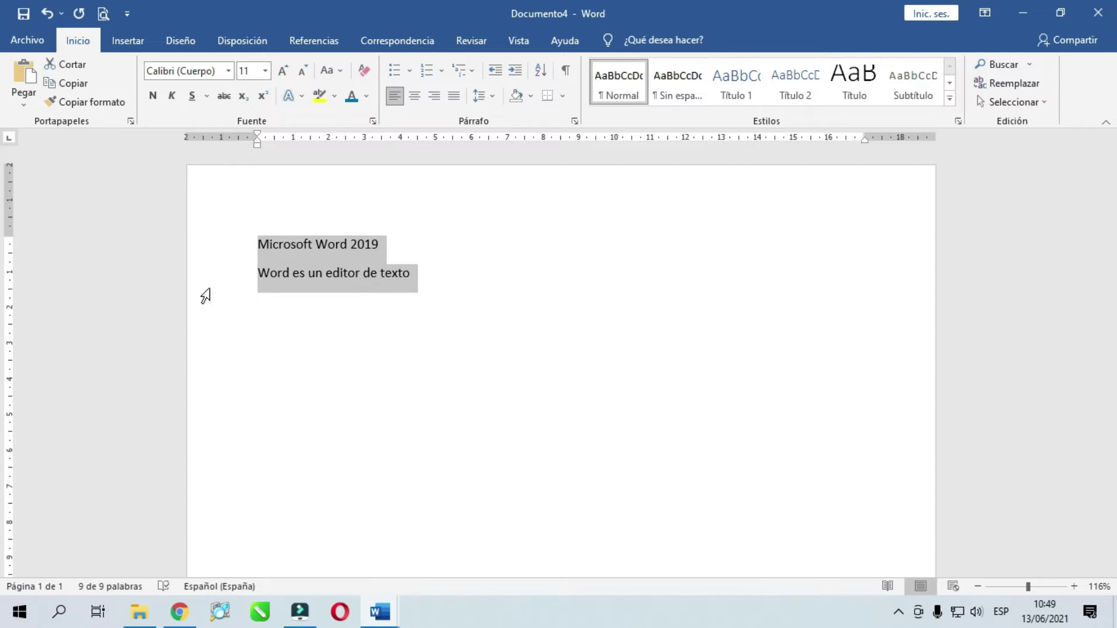
click(252, 244)
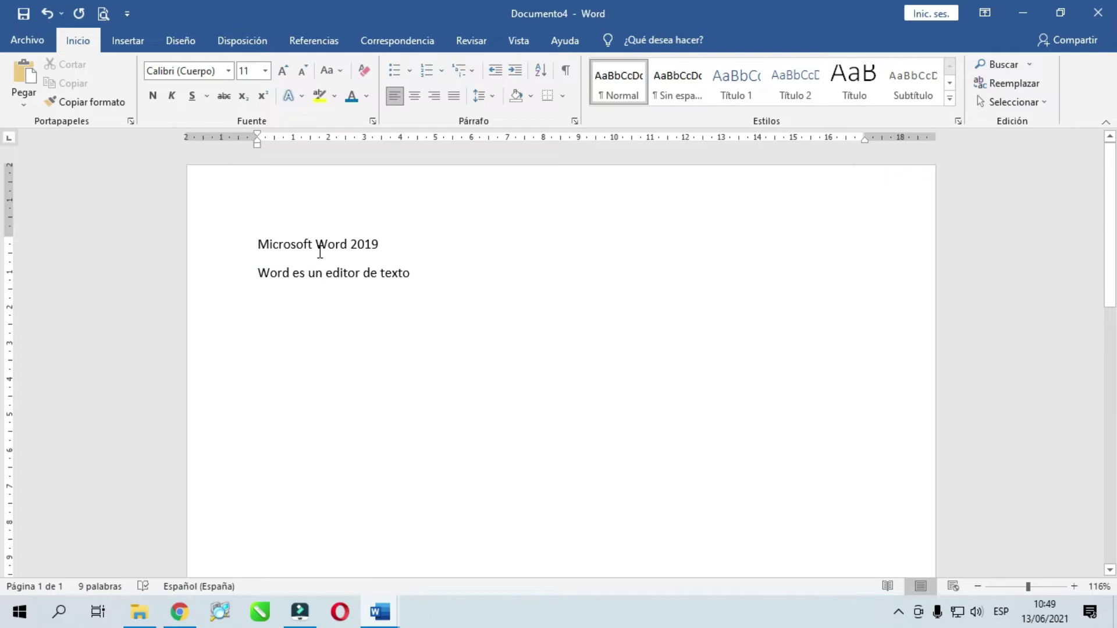
key(shift+Down)
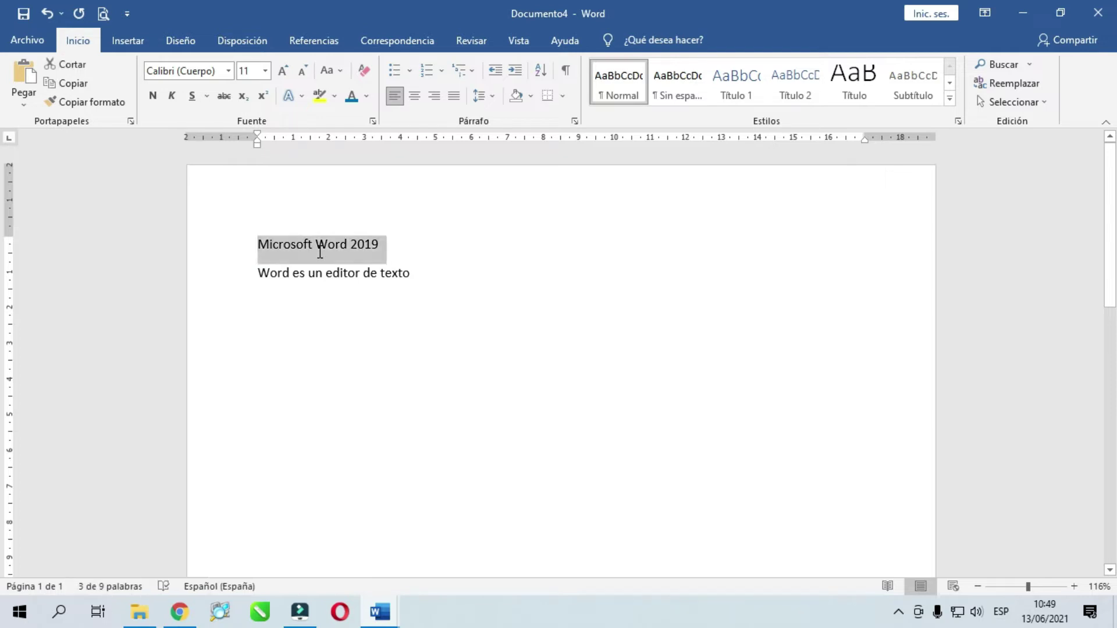
key(shift+Down)
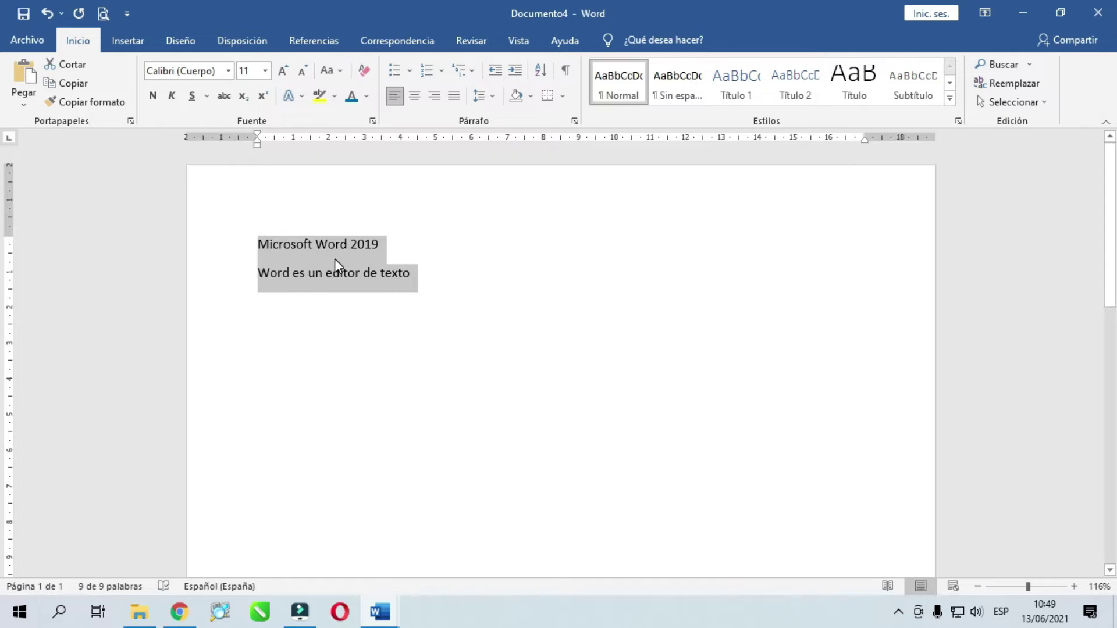
click(334, 259)
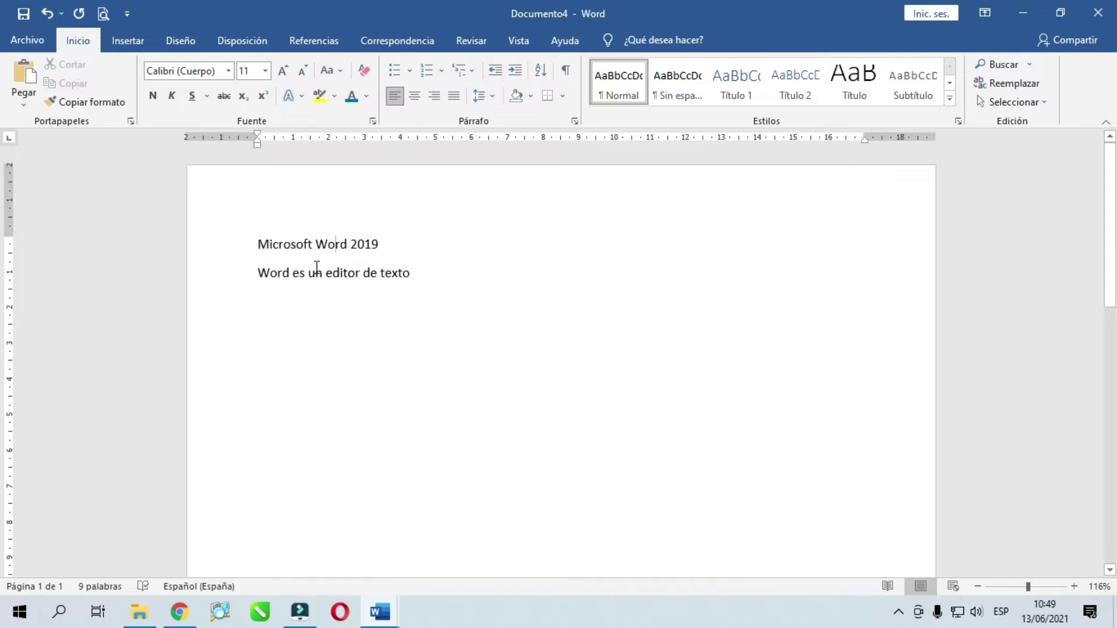
drag(256, 244, 312, 243)
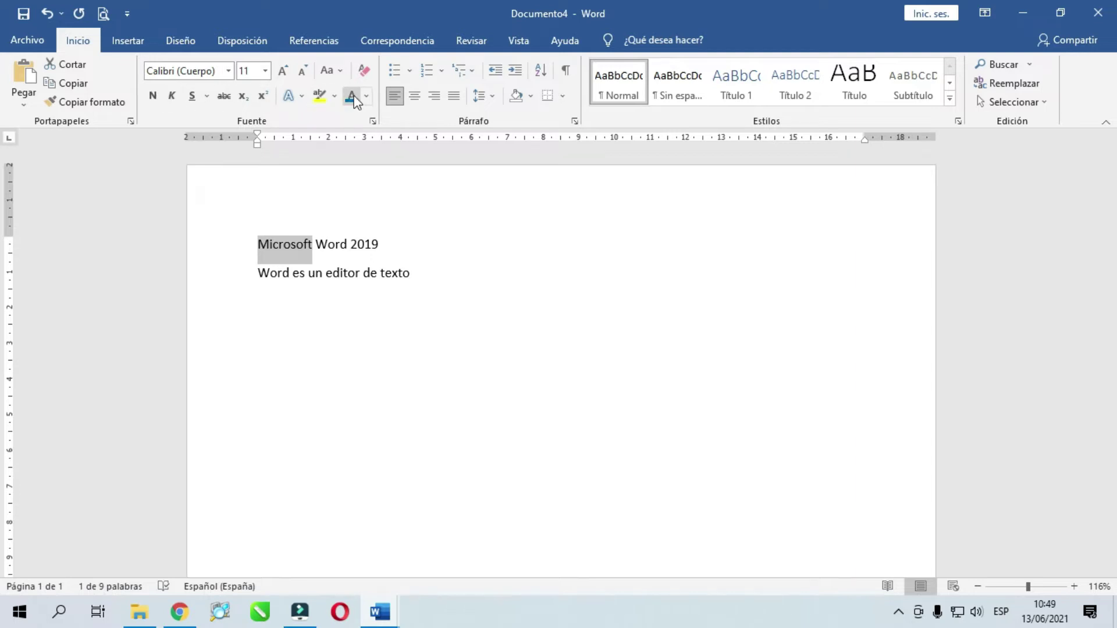
Make the word 'Microsoft' bold and italic.
click(155, 99)
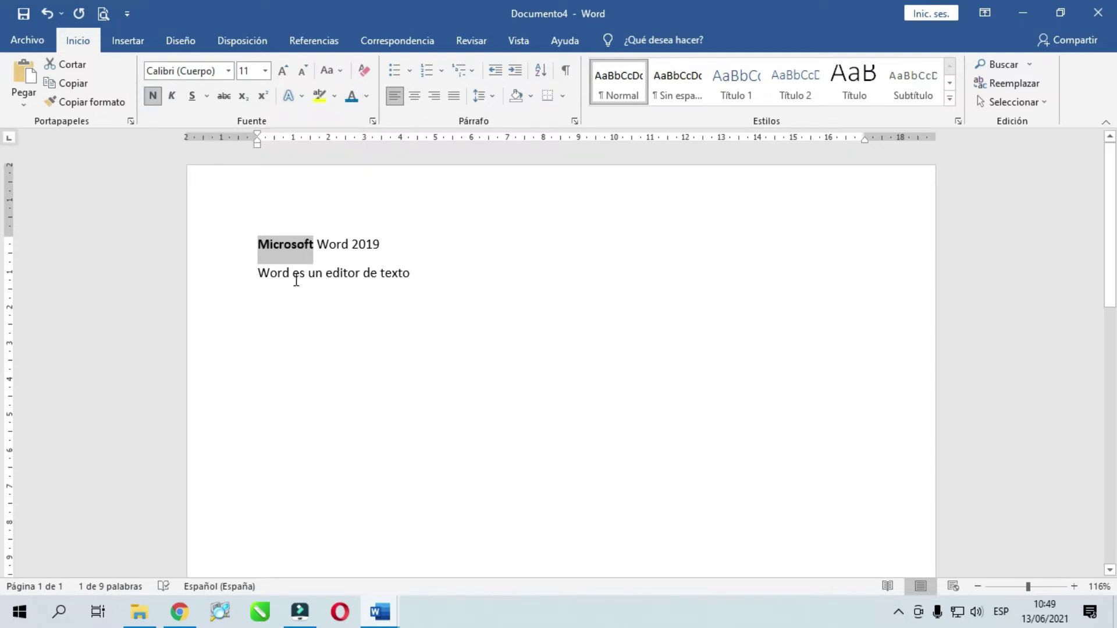
click(296, 252)
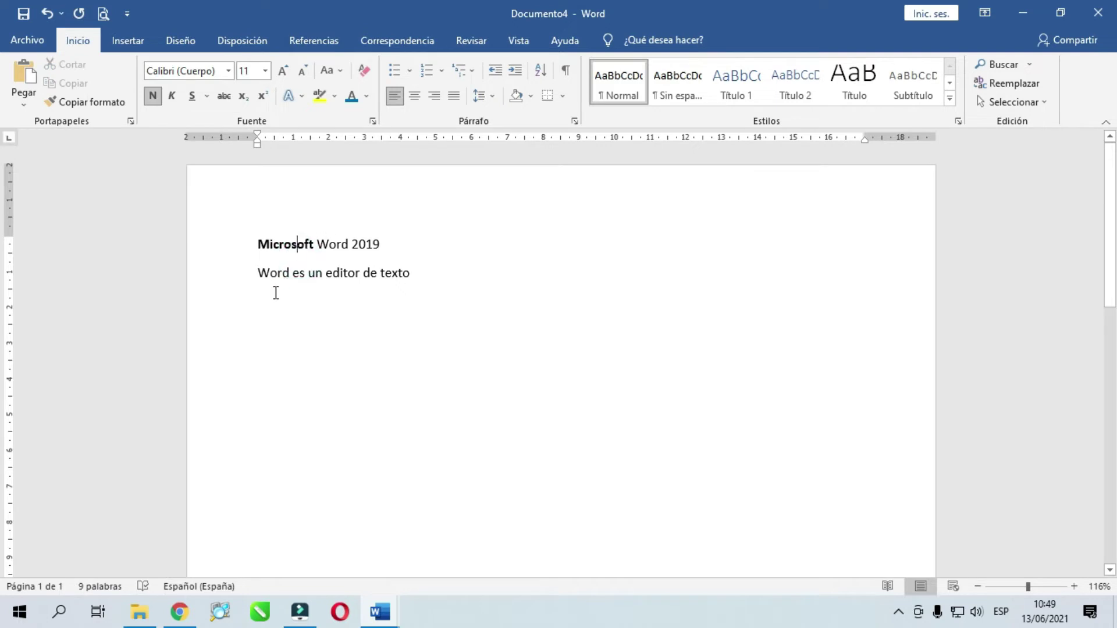
drag(256, 244, 314, 246)
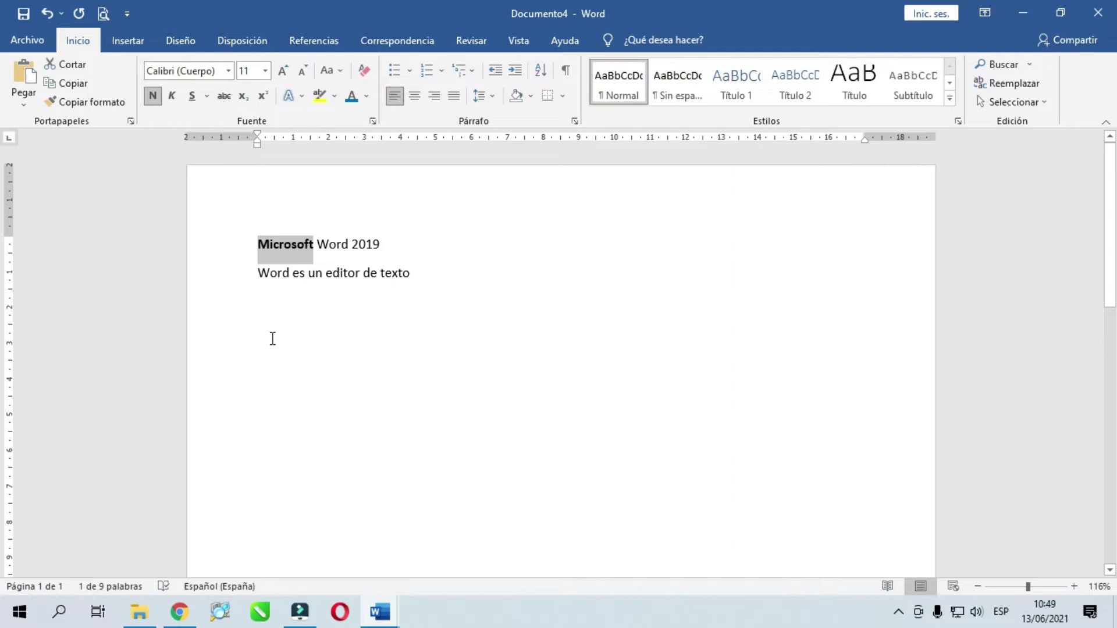
click(174, 98)
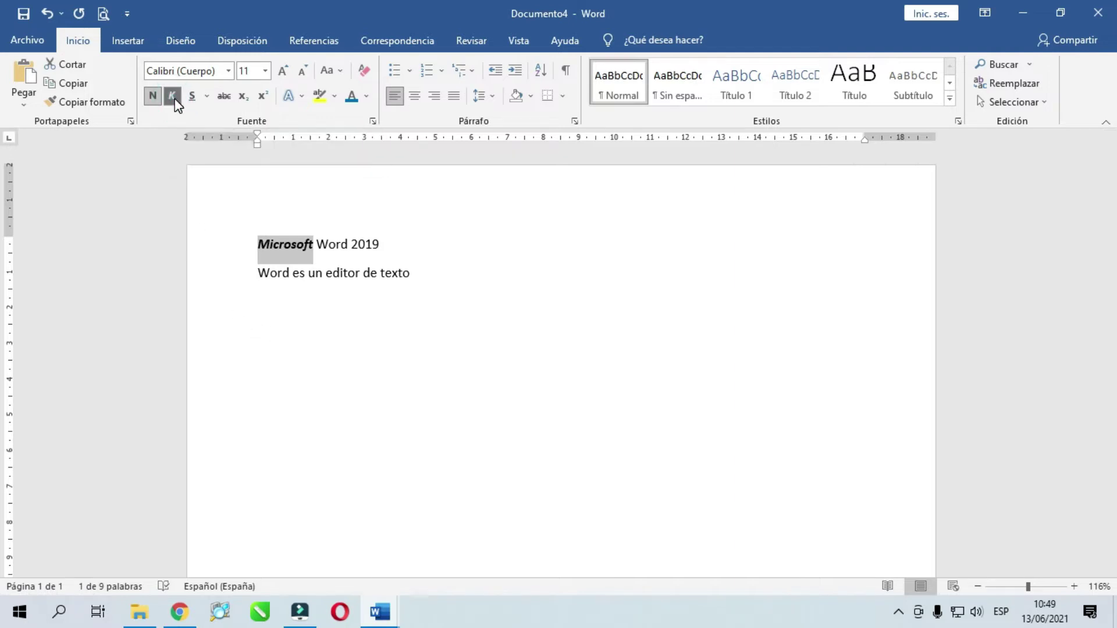
Underline 'Microsoft' and apply an underline style from the Subrayado dropdown.
click(207, 96)
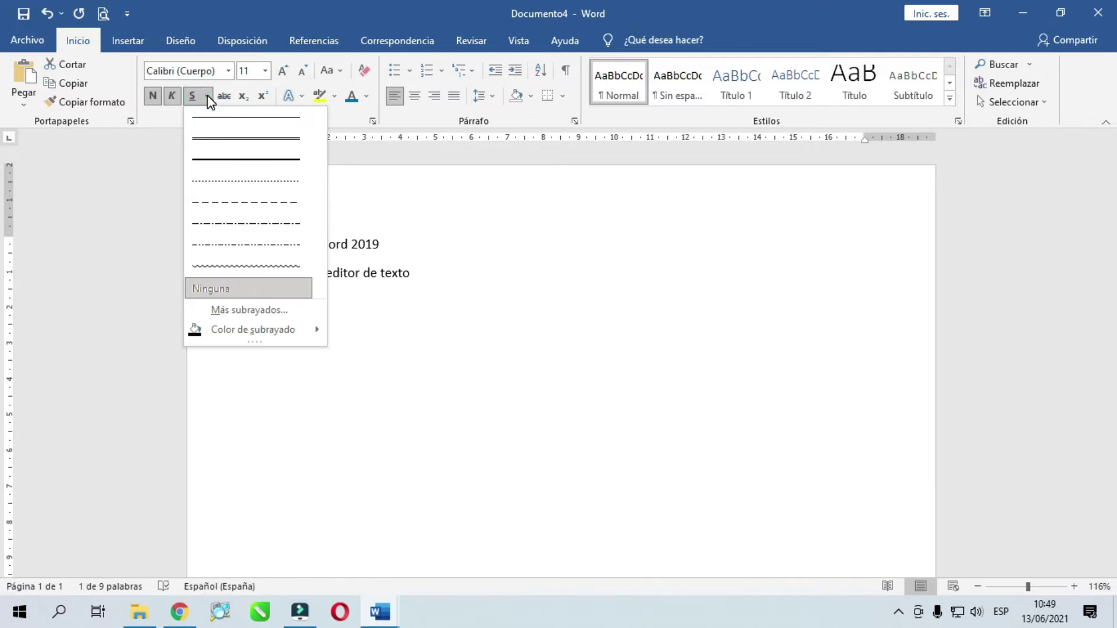
click(207, 95)
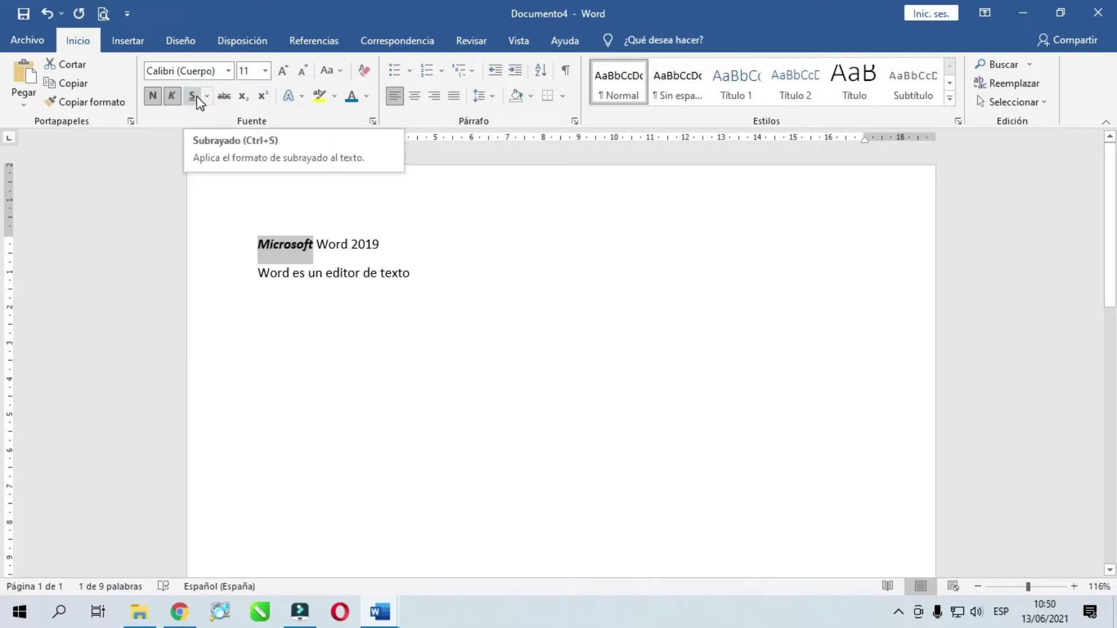
click(194, 95)
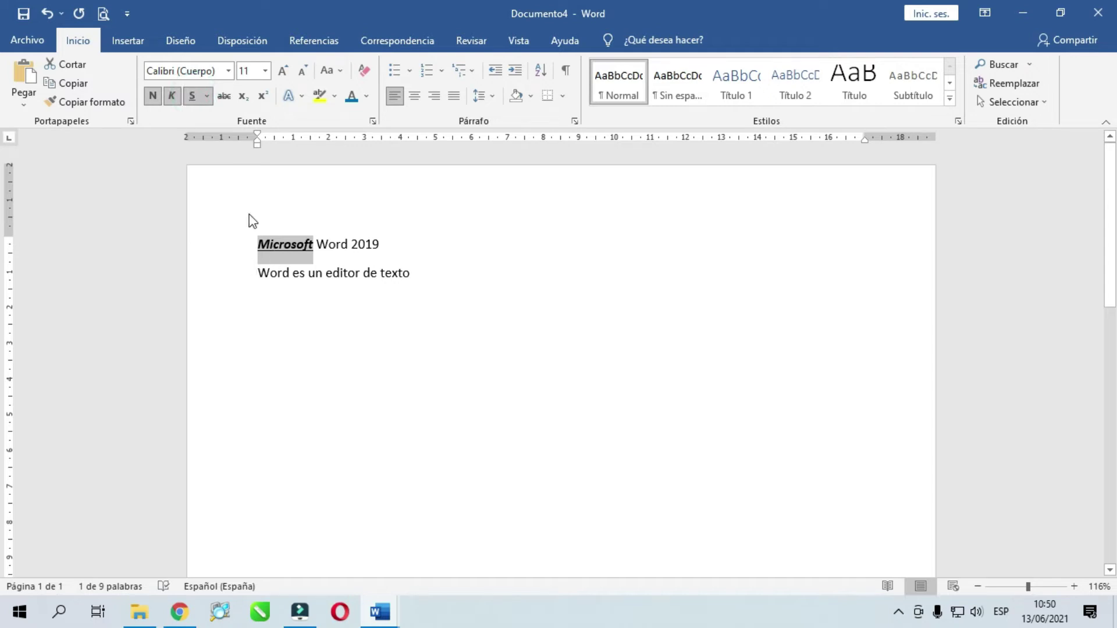
click(207, 96)
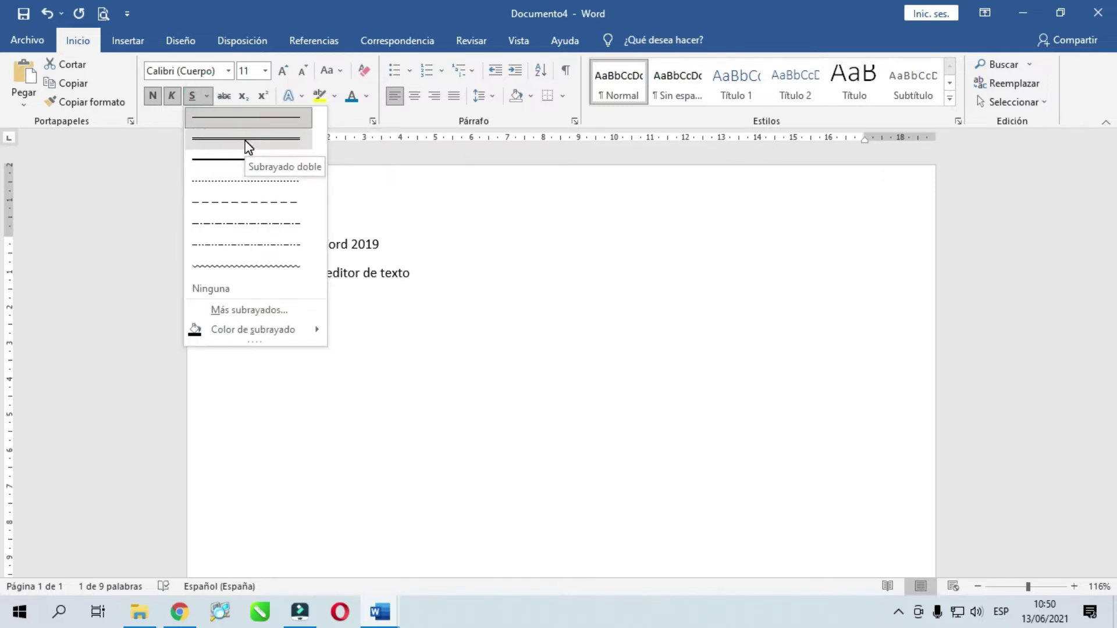
click(246, 141)
click(307, 243)
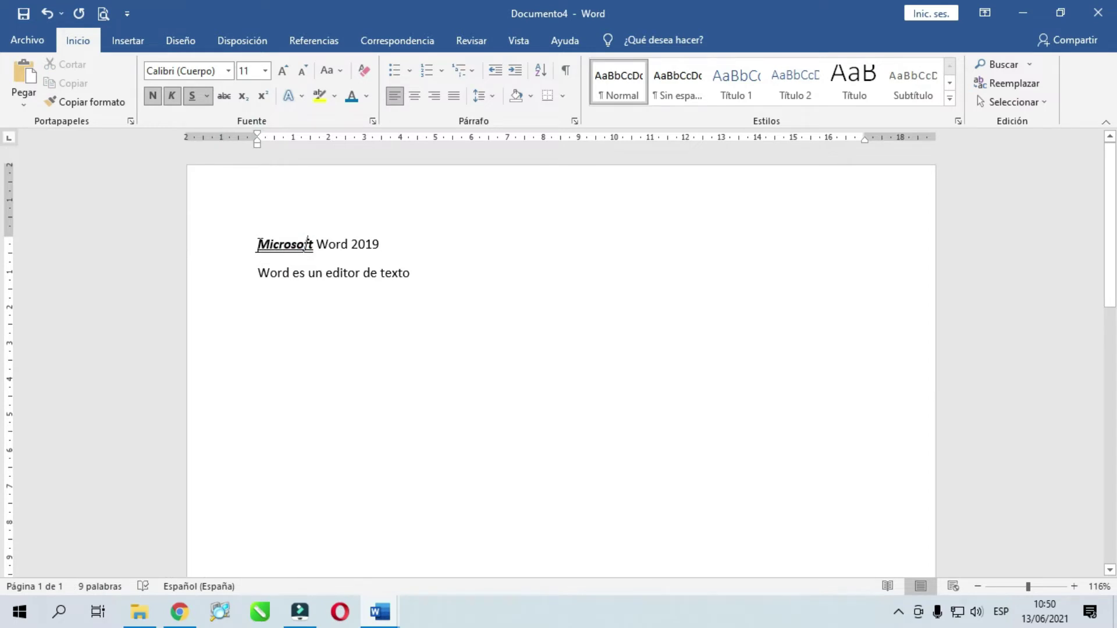
drag(257, 243, 313, 243)
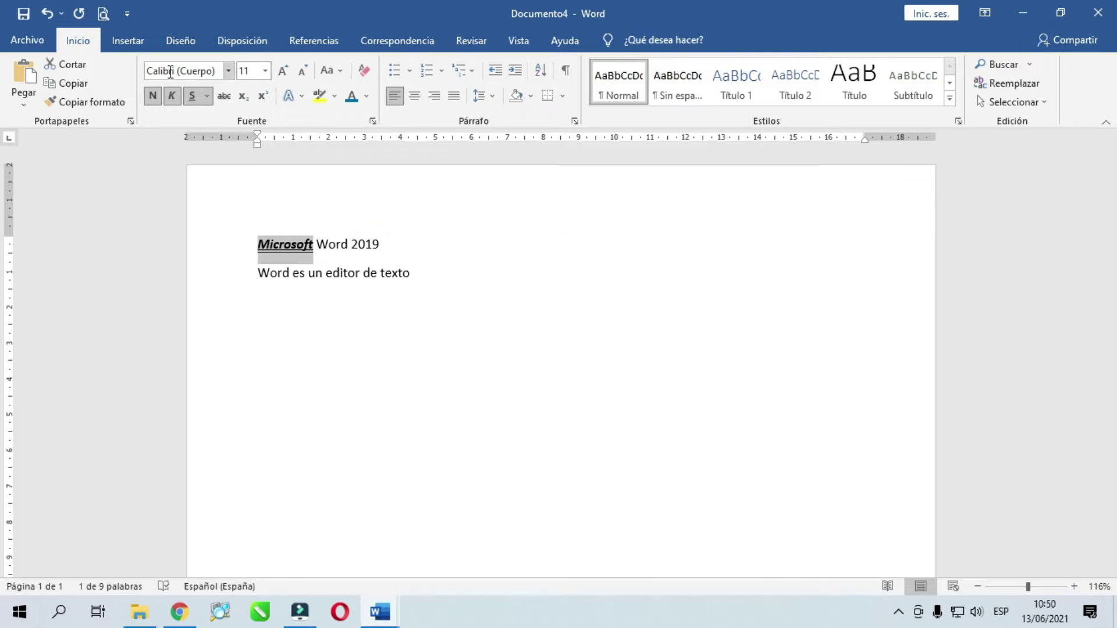
Change the font of 'Microsoft' to Ache-Extended.
click(229, 71)
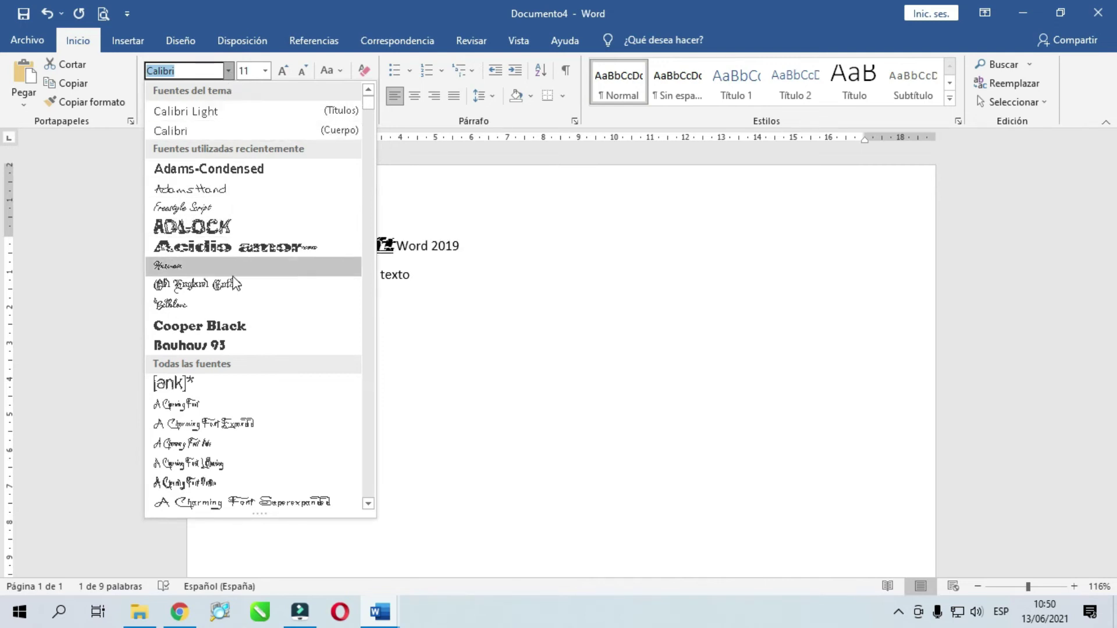
scroll(237, 360, down, 5)
scroll(242, 372, down, 3)
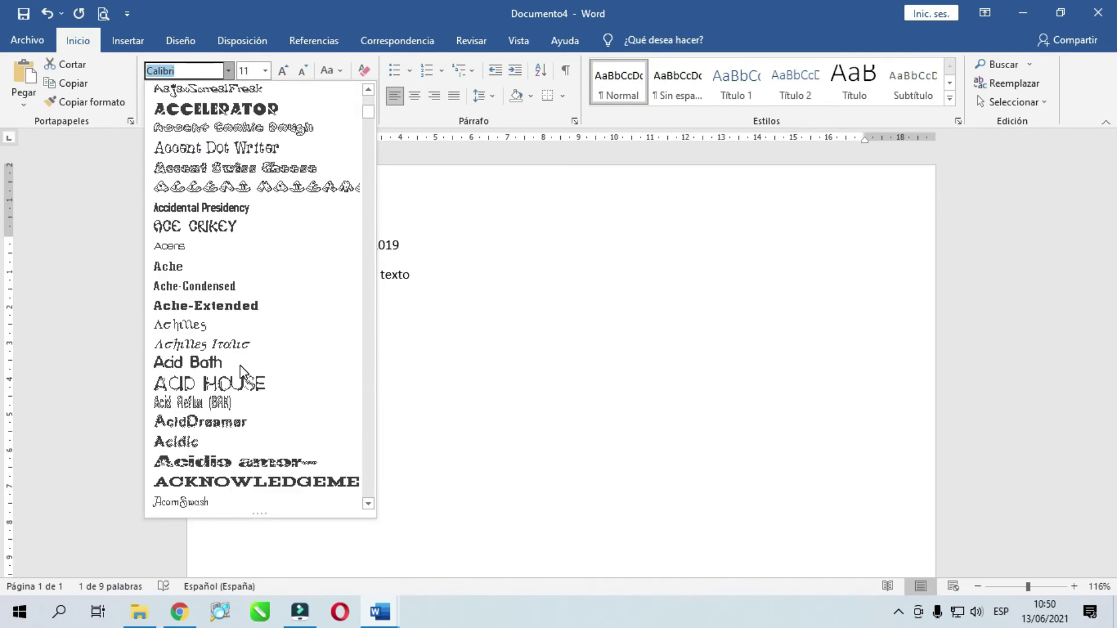
scroll(241, 373, down, 1)
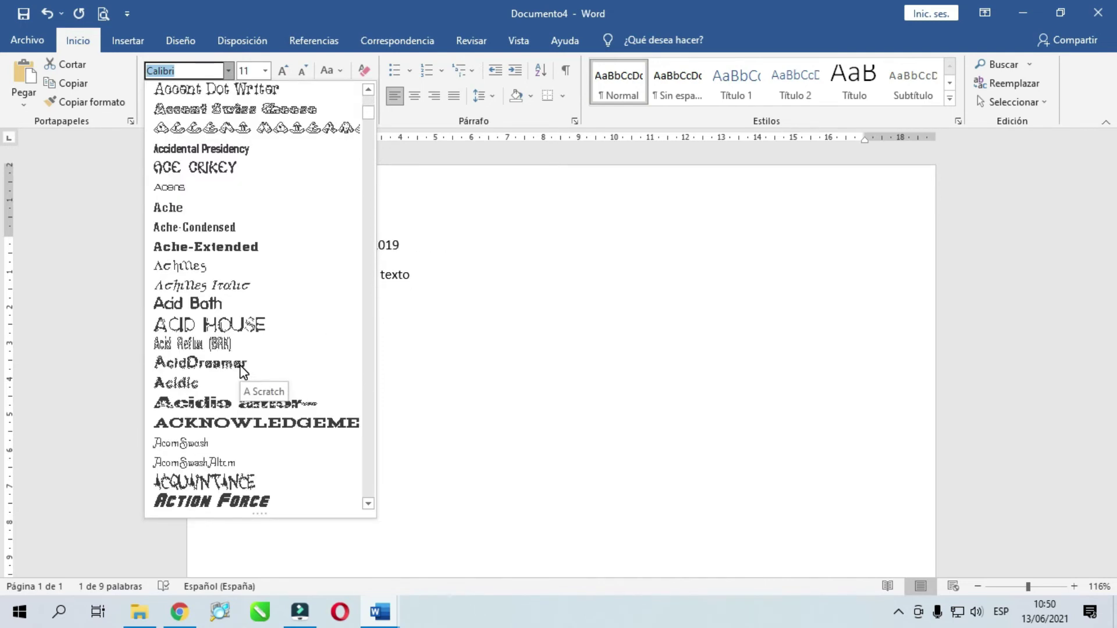
click(250, 248)
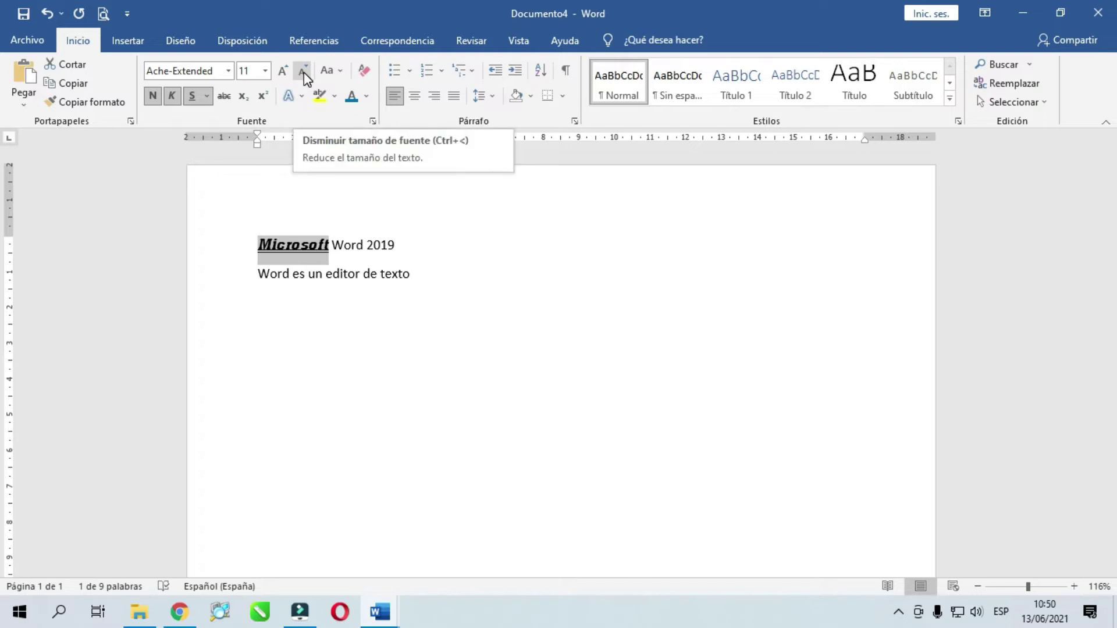
Enlarge 'Microsoft' with Aumentar tamaño and set it to 48 pt.
click(283, 71)
click(284, 71)
click(283, 71)
click(283, 71)
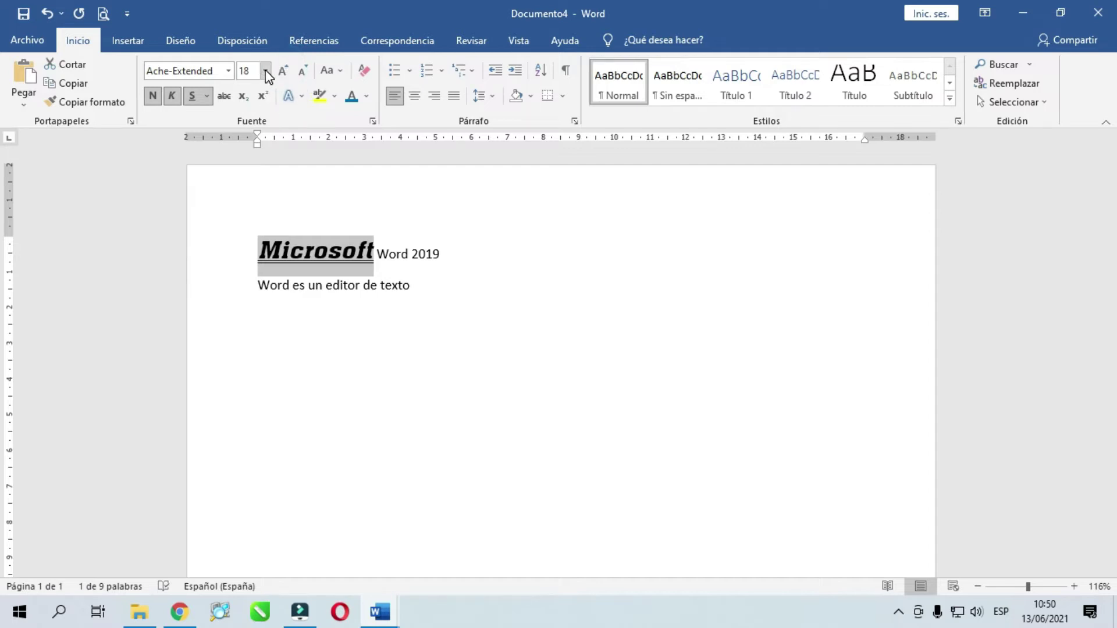
click(265, 70)
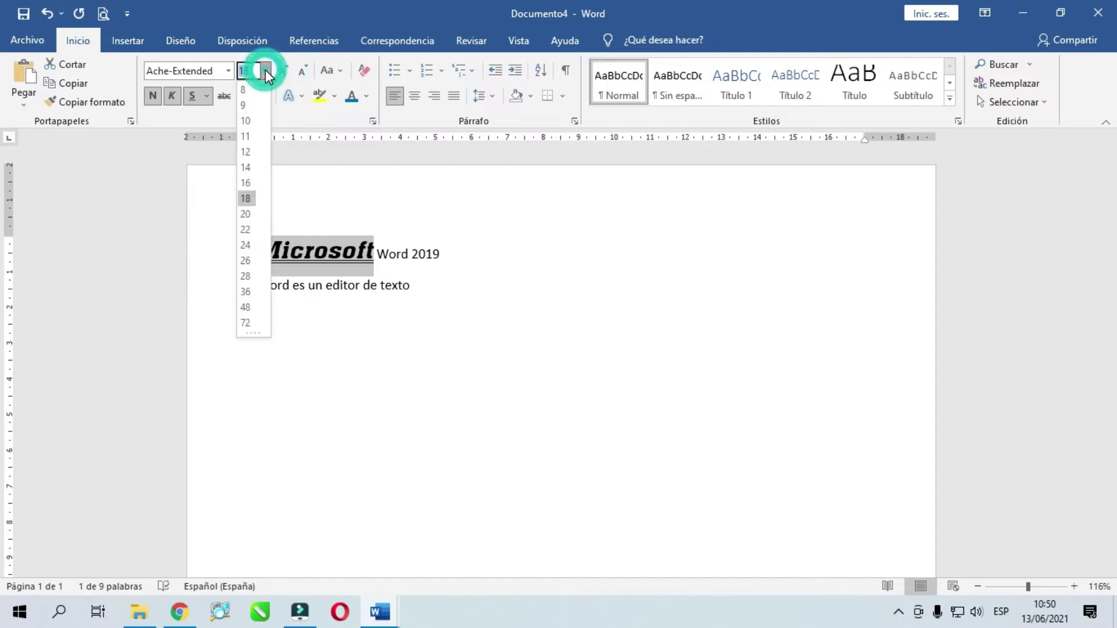
click(249, 306)
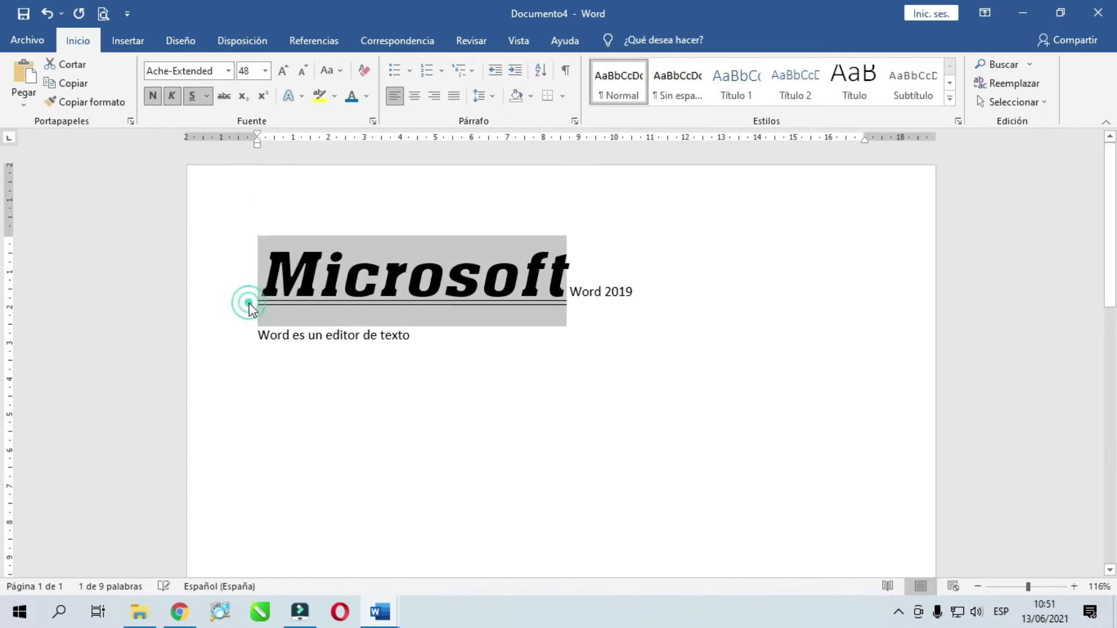
click(558, 334)
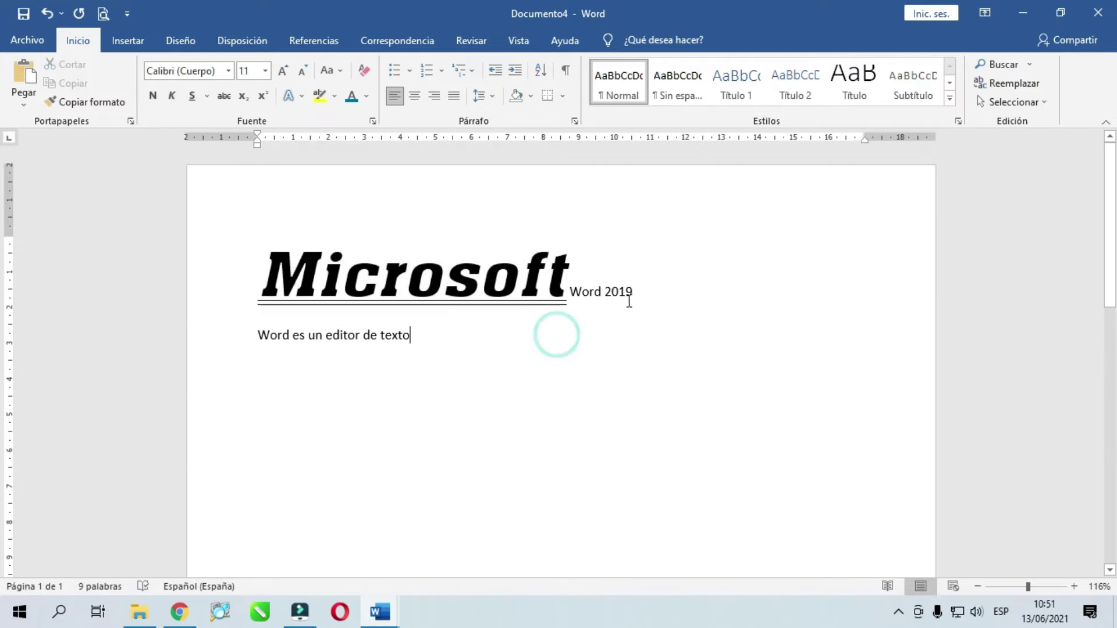
Select 'Word 2019', enlarge it and set it to 48 pt.
drag(572, 291, 644, 287)
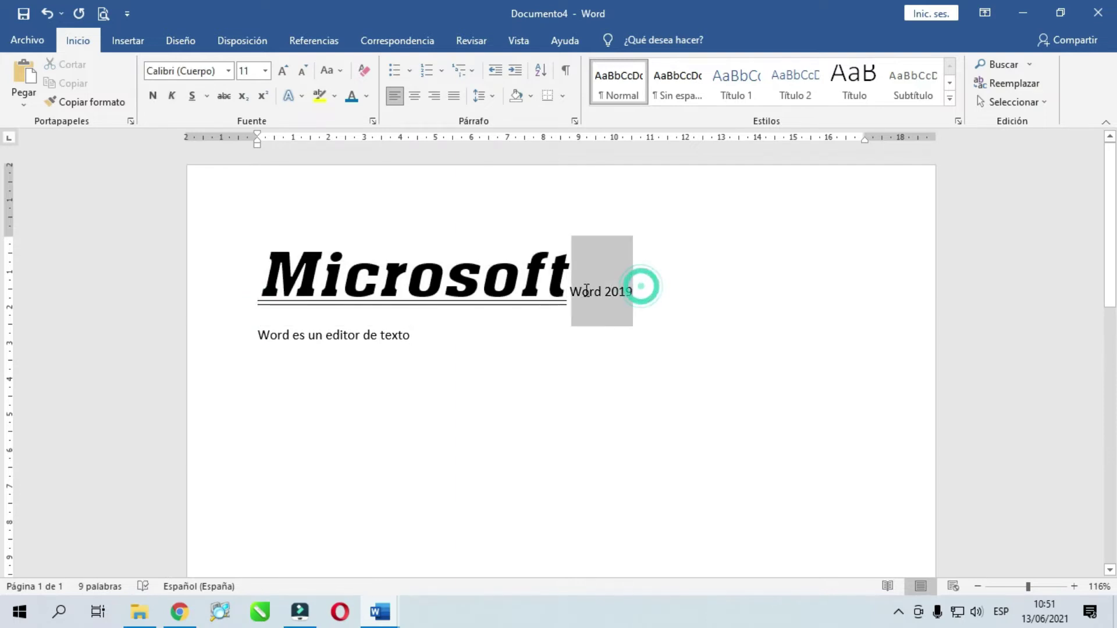
click(285, 72)
click(285, 71)
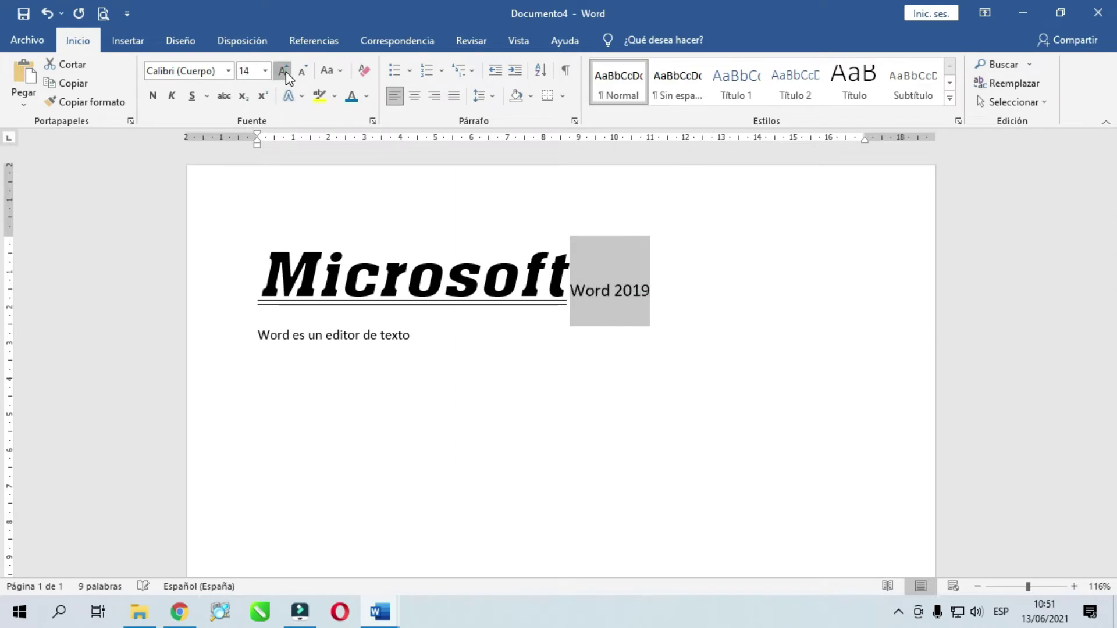
click(285, 72)
click(285, 72)
click(267, 71)
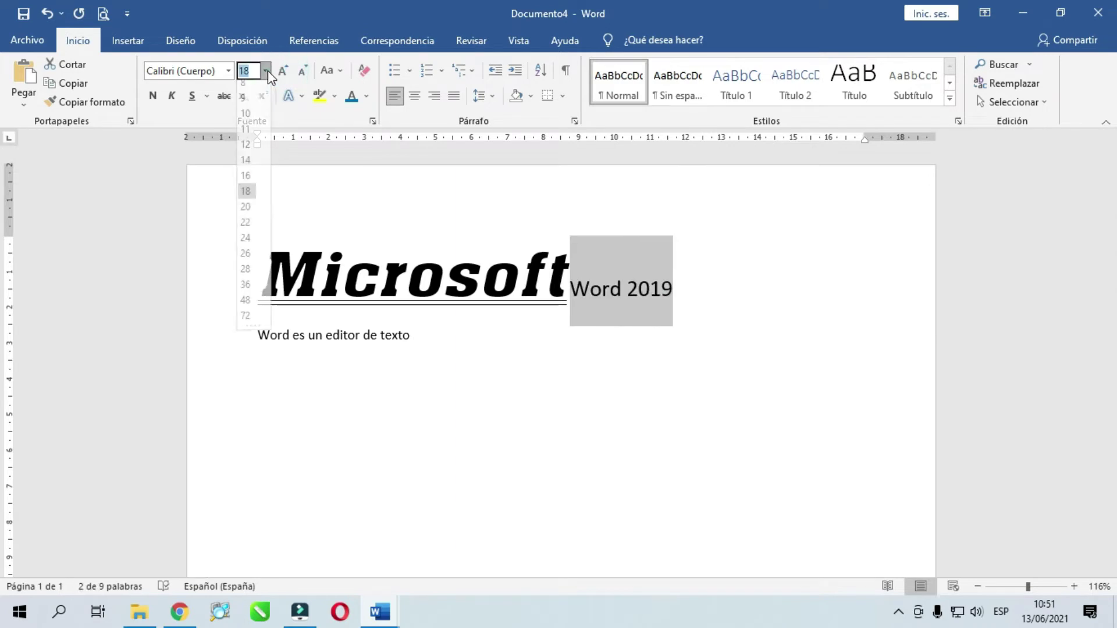
click(245, 307)
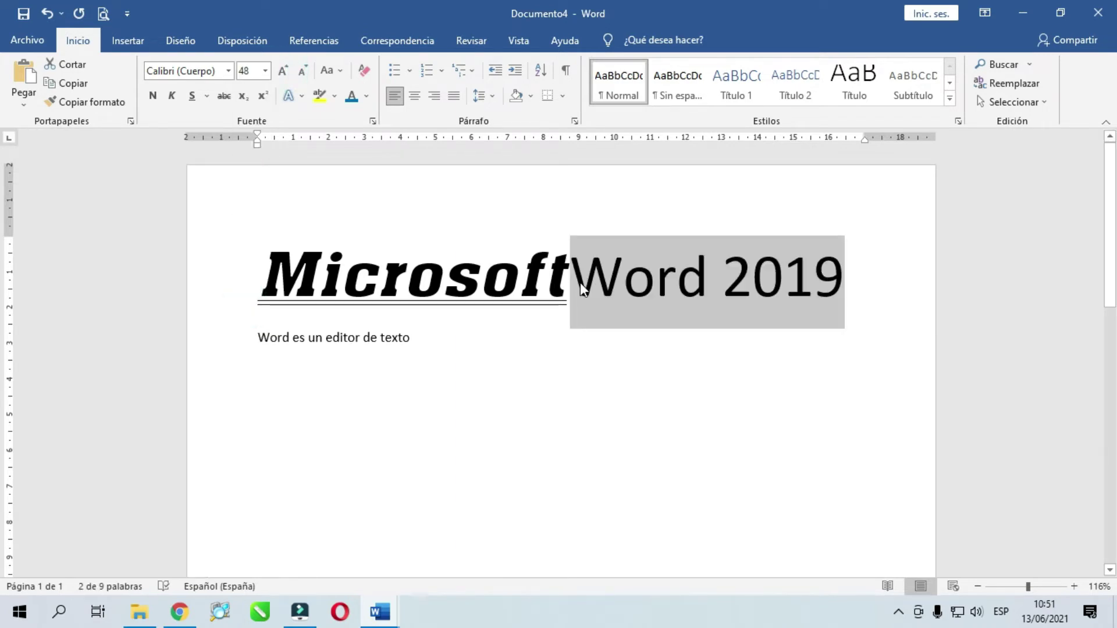
click(576, 284)
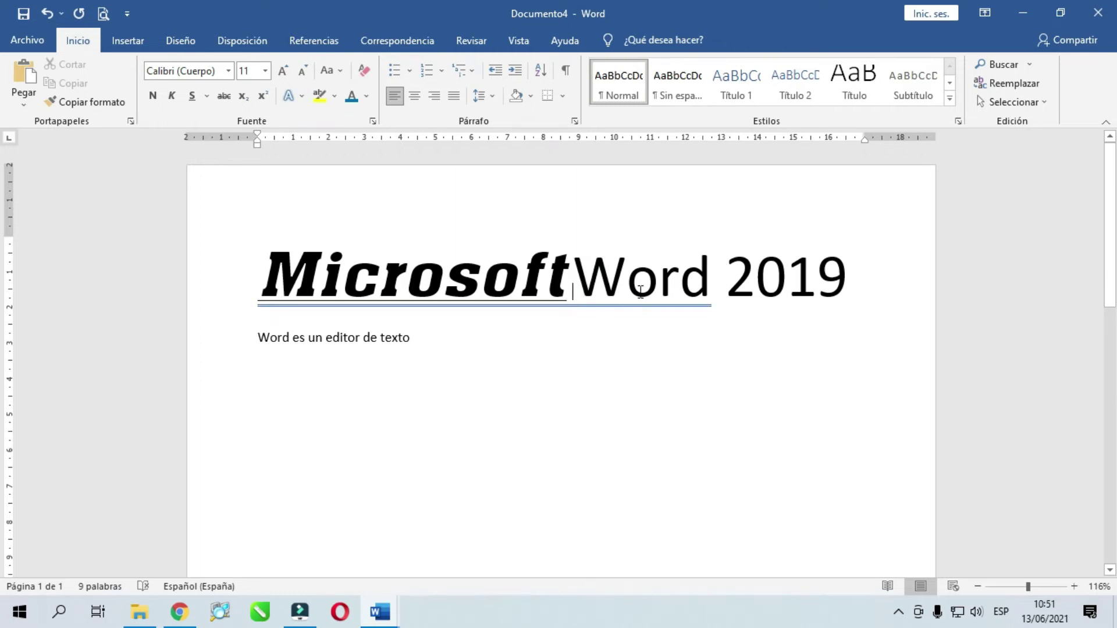
drag(853, 277, 573, 279)
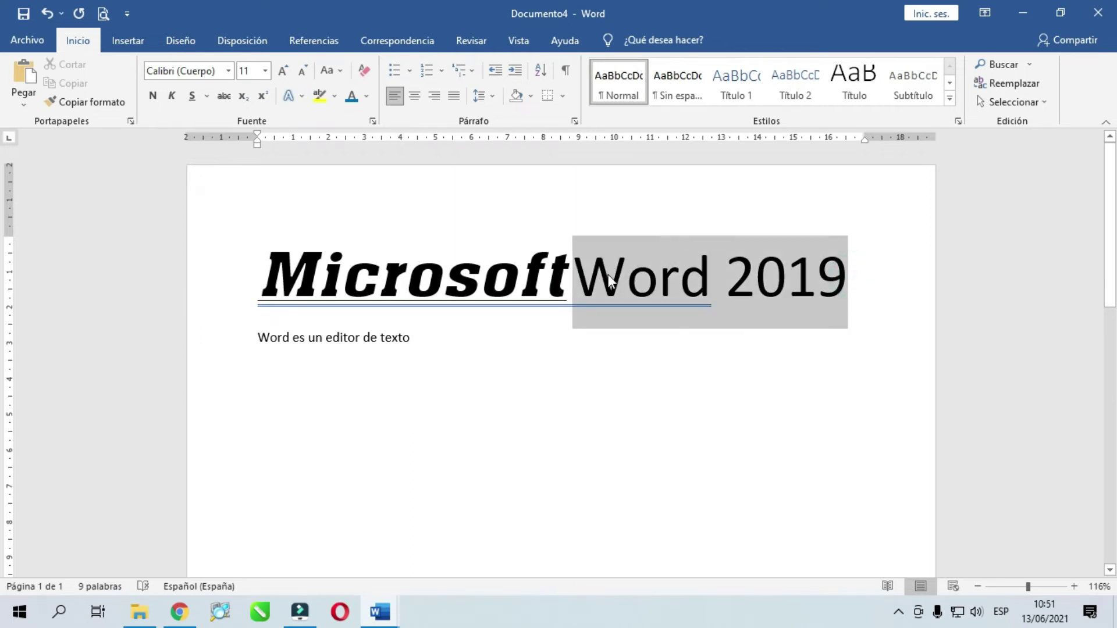
Color 'Microsoft' purple from Colores estándar, after briefly trying blue.
click(425, 274)
drag(259, 274, 567, 278)
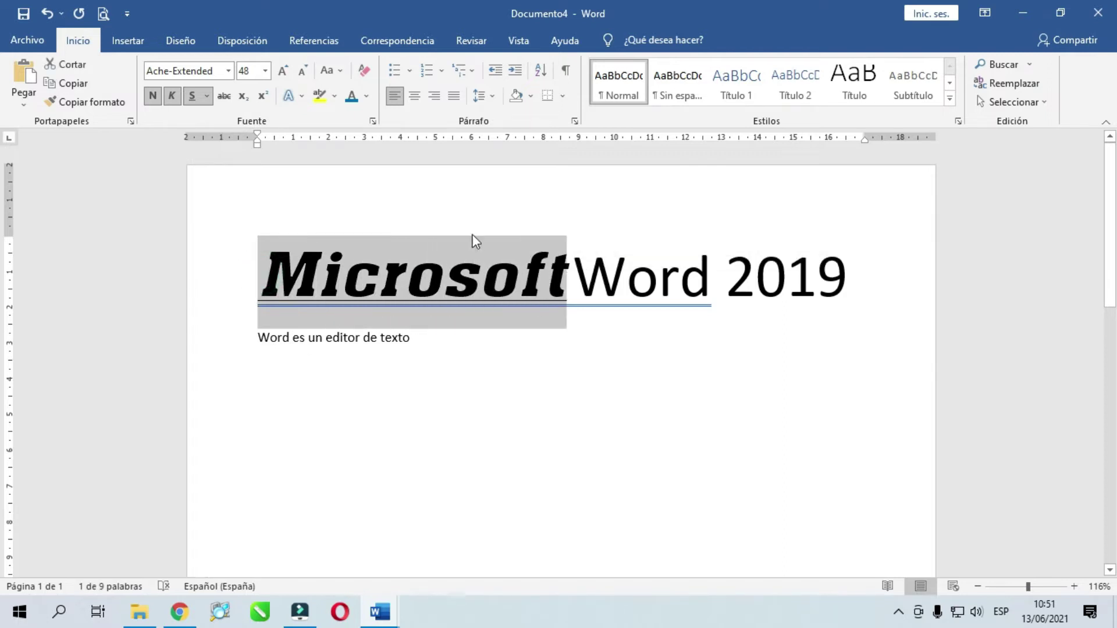
click(366, 97)
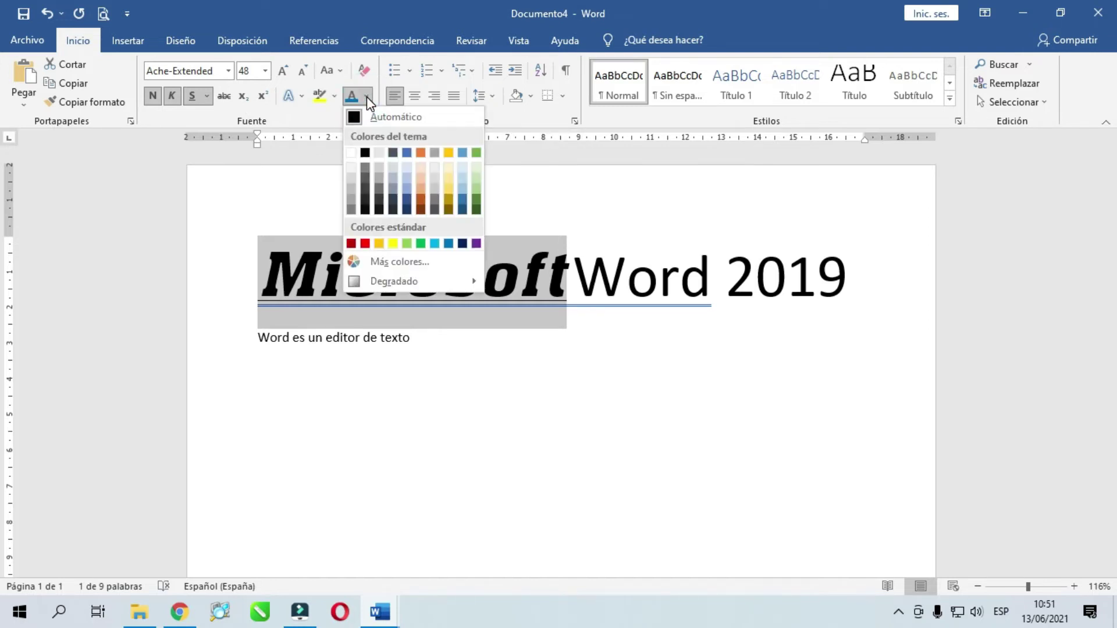
click(345, 54)
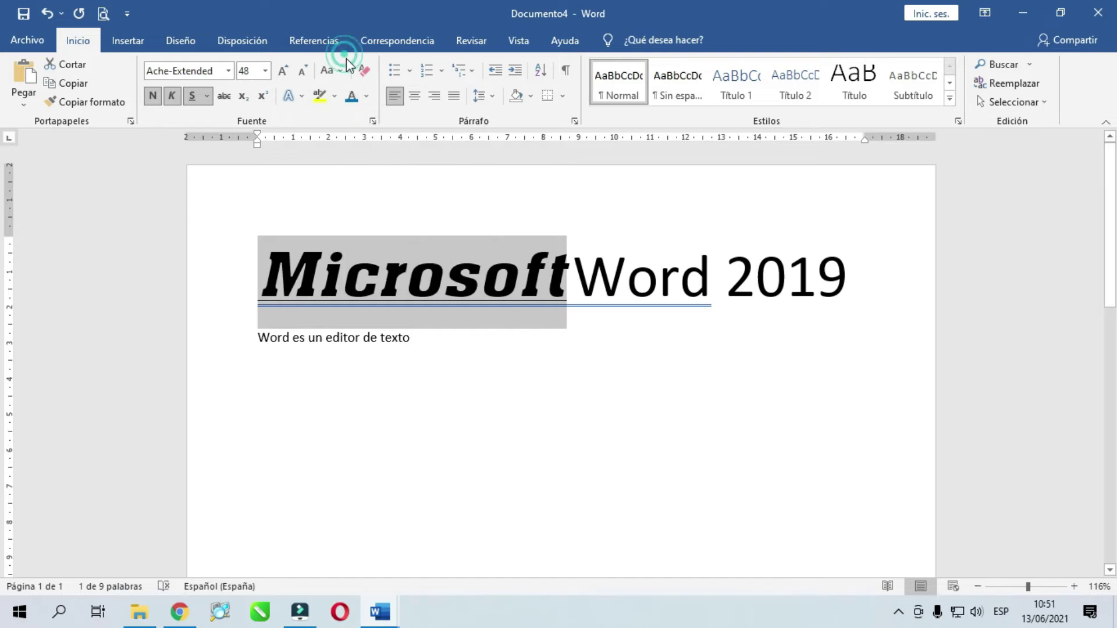
click(352, 97)
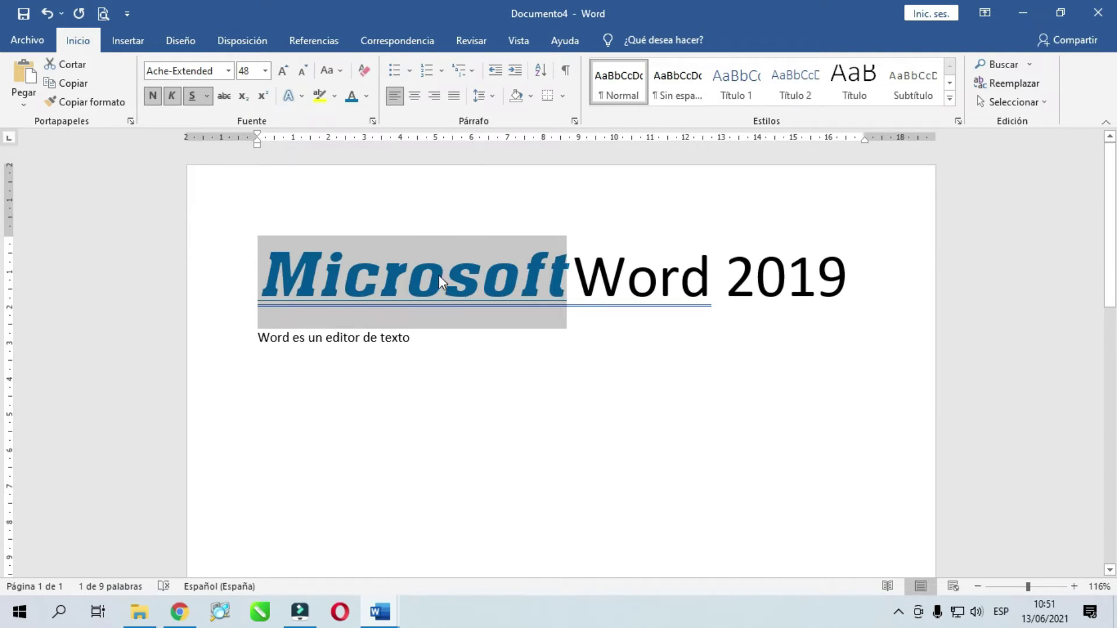
click(367, 97)
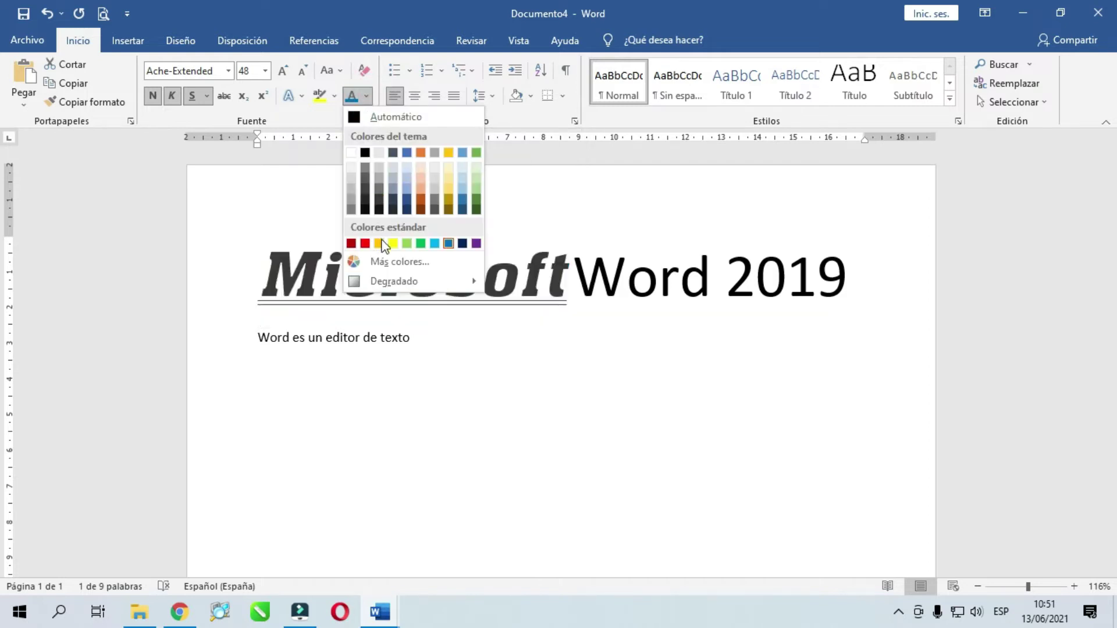
click(476, 243)
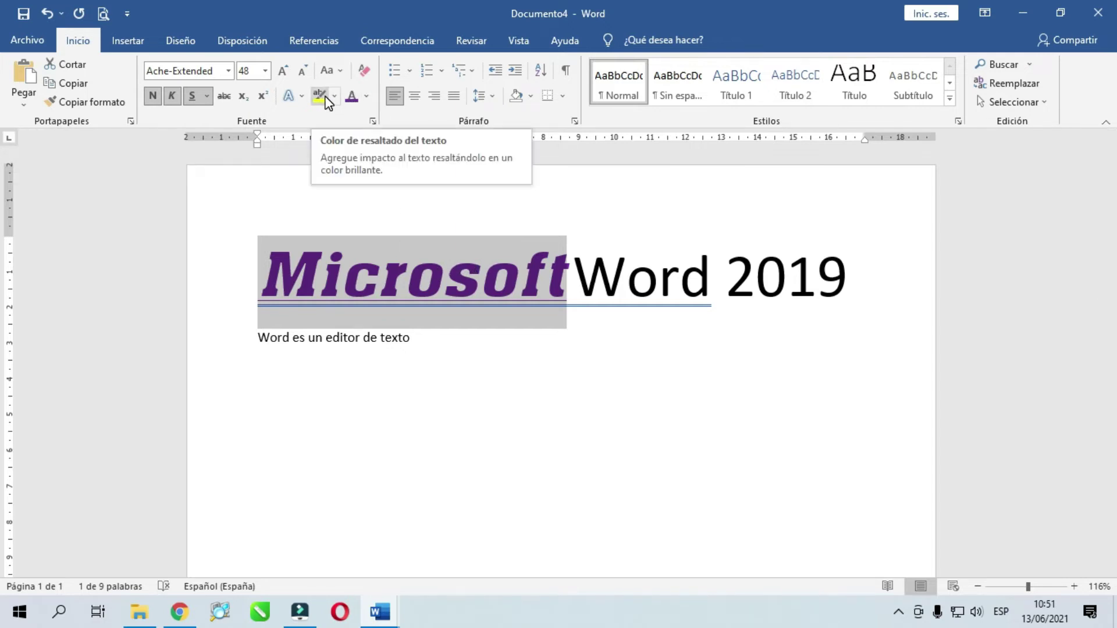
Highlight 'Word' in turquoise instead of the default yellow highlight.
drag(571, 279, 709, 279)
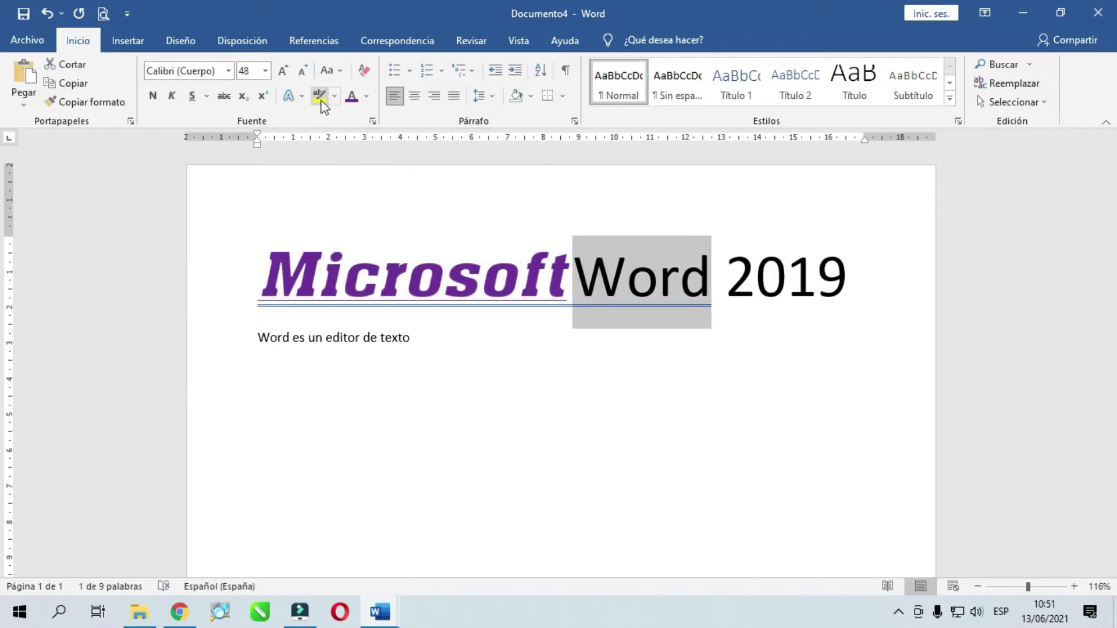
click(319, 96)
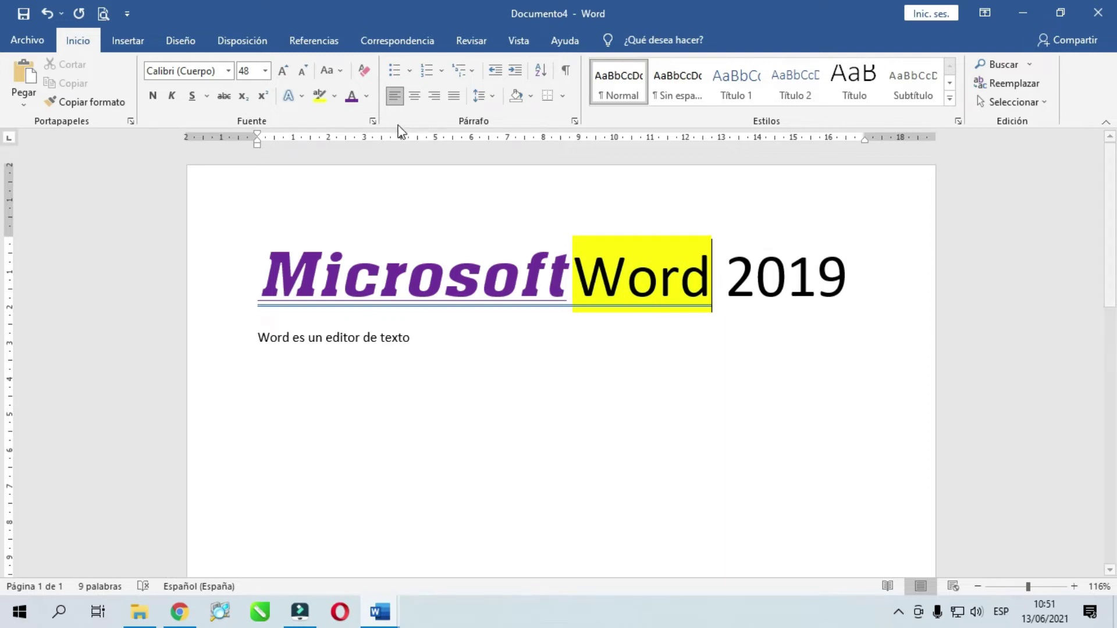
click(337, 96)
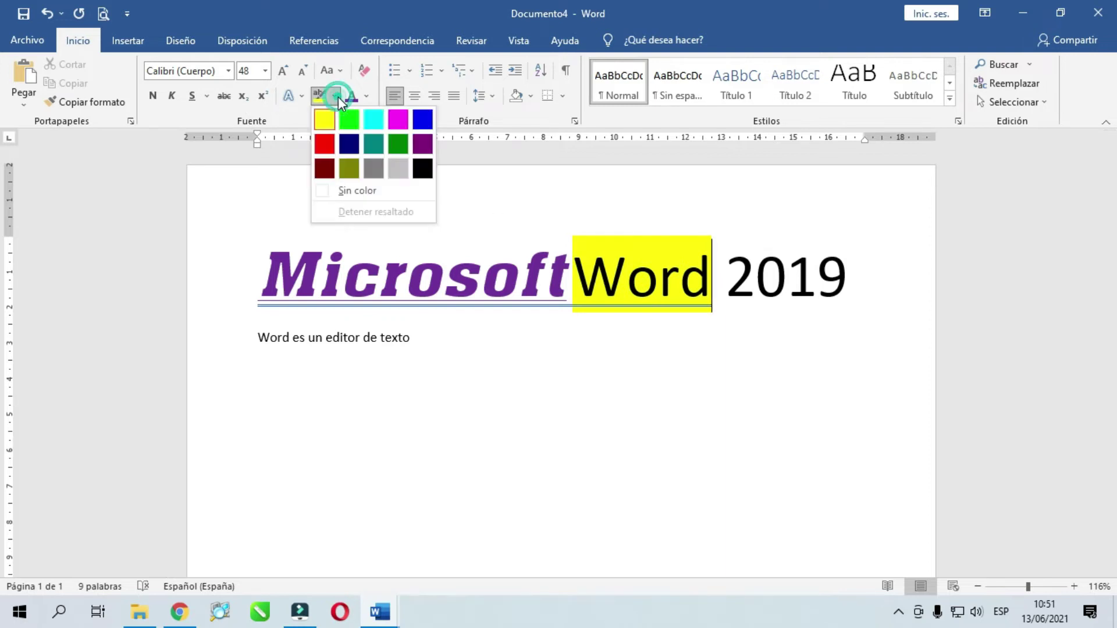
click(373, 120)
drag(575, 271, 711, 273)
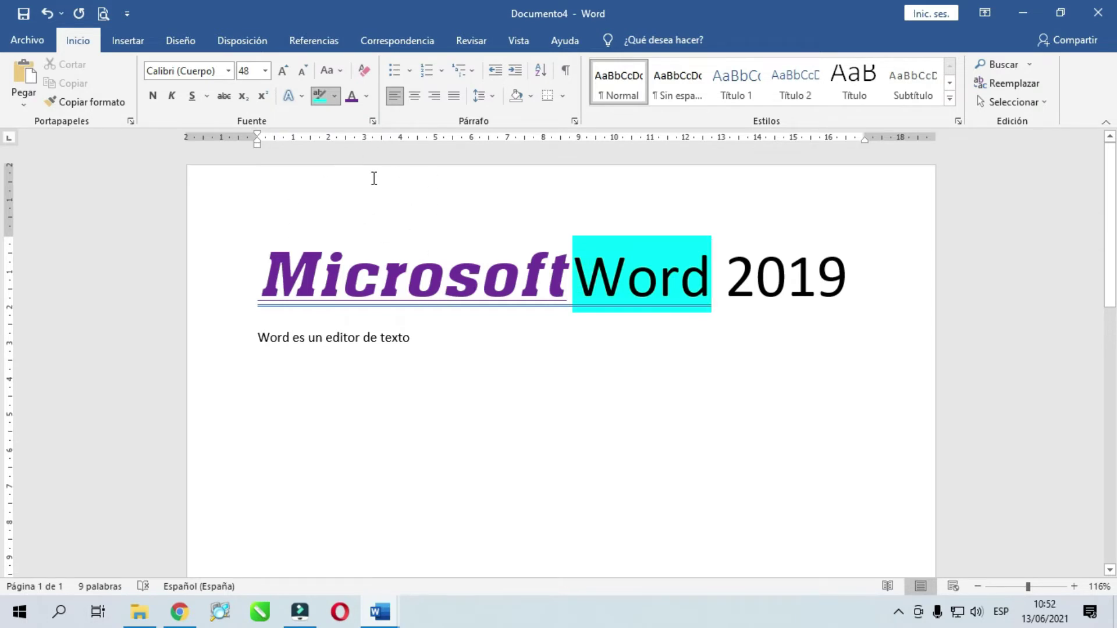
click(323, 94)
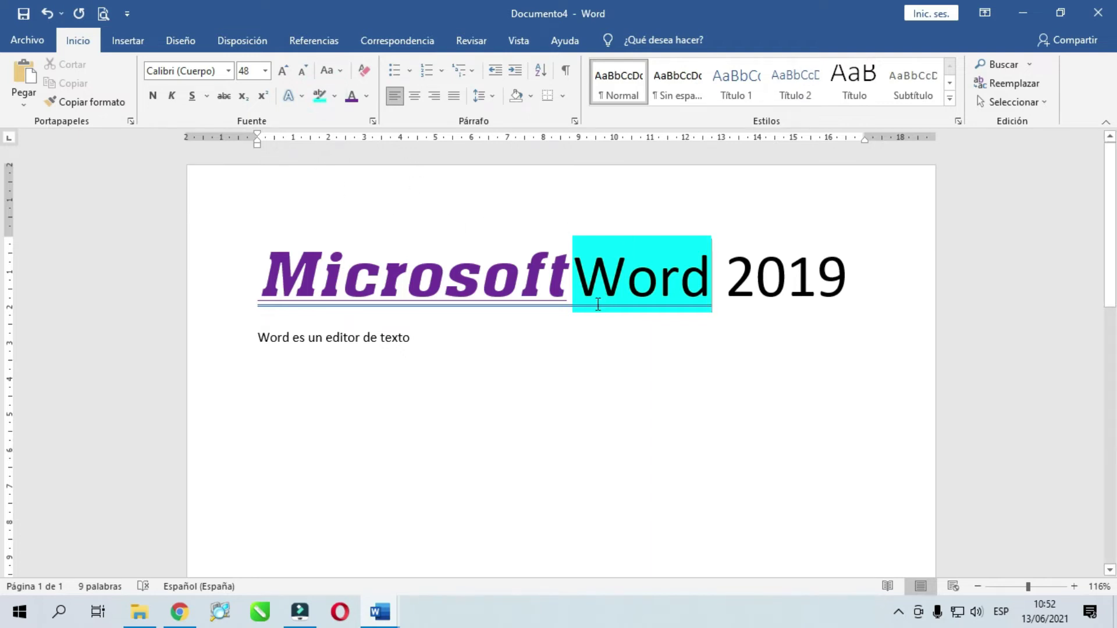
drag(721, 279, 573, 274)
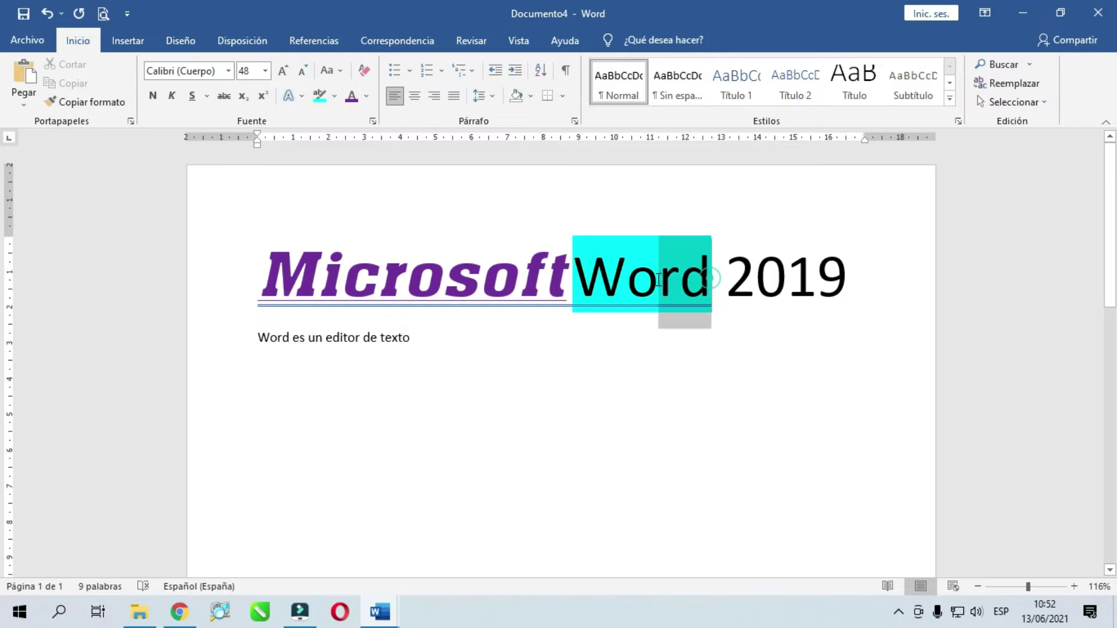
Clear all formatting from 'Word' and set its highlight to Sin color.
click(364, 71)
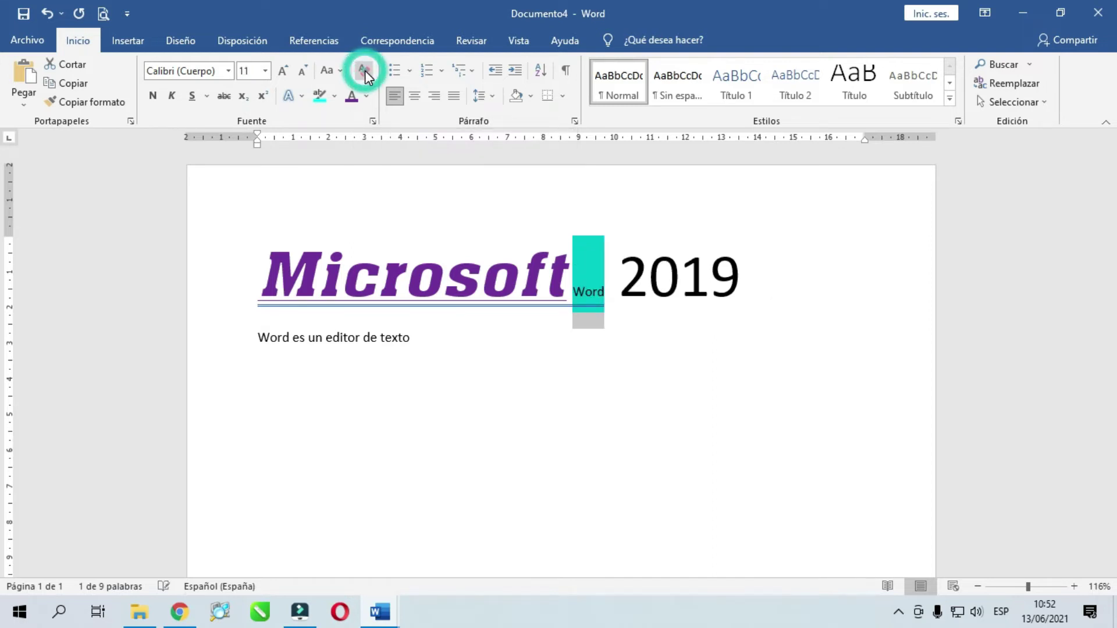
click(604, 292)
drag(606, 291, 573, 291)
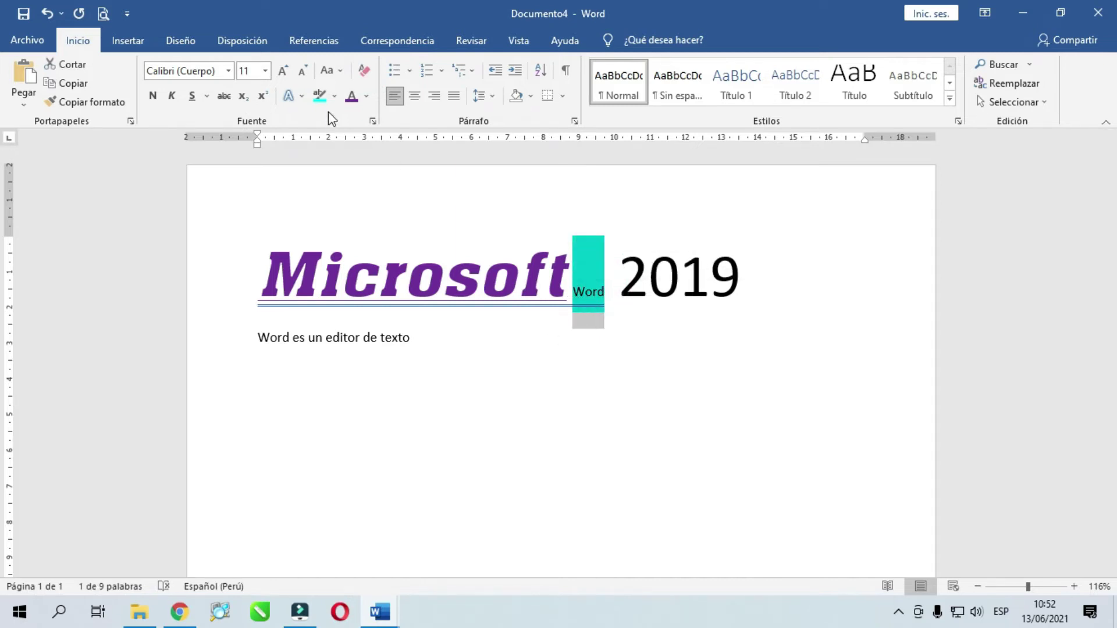
click(334, 96)
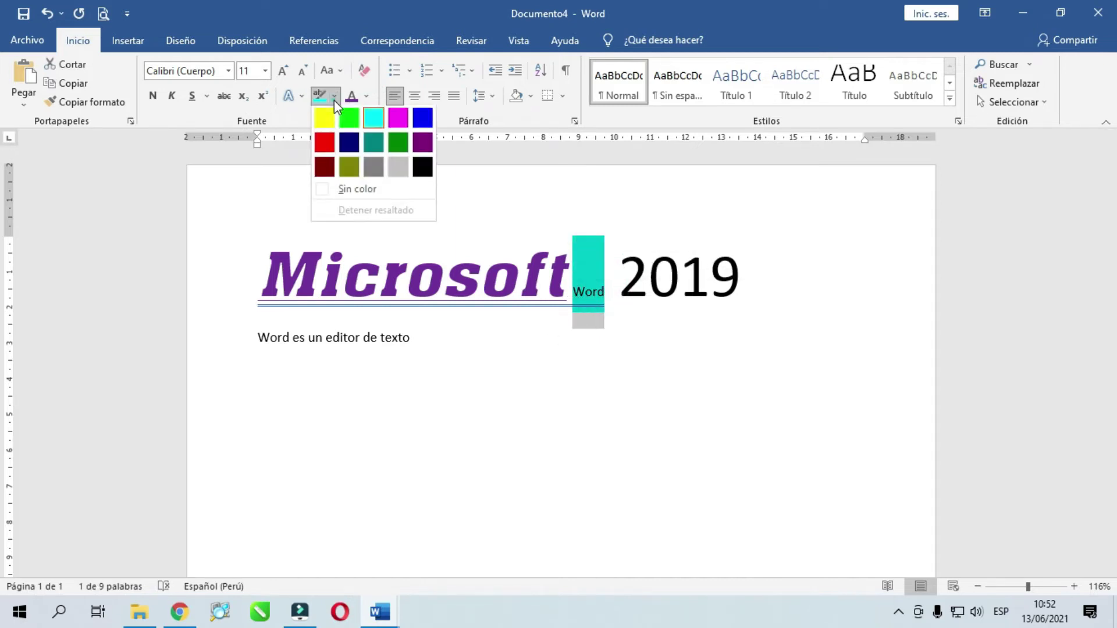
click(362, 189)
click(568, 312)
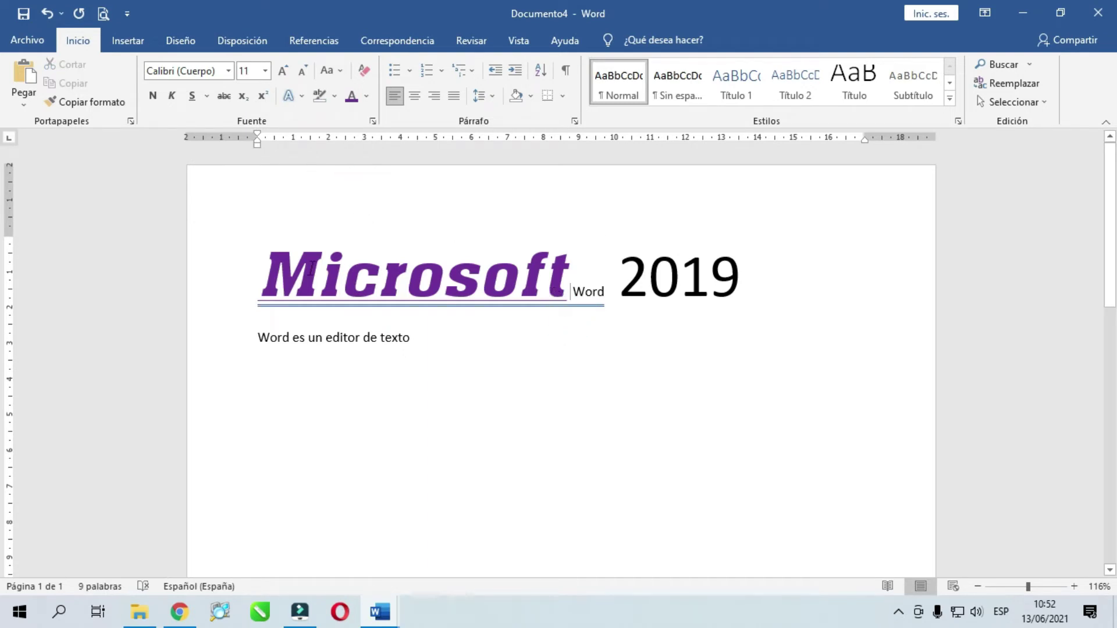
drag(263, 267, 584, 291)
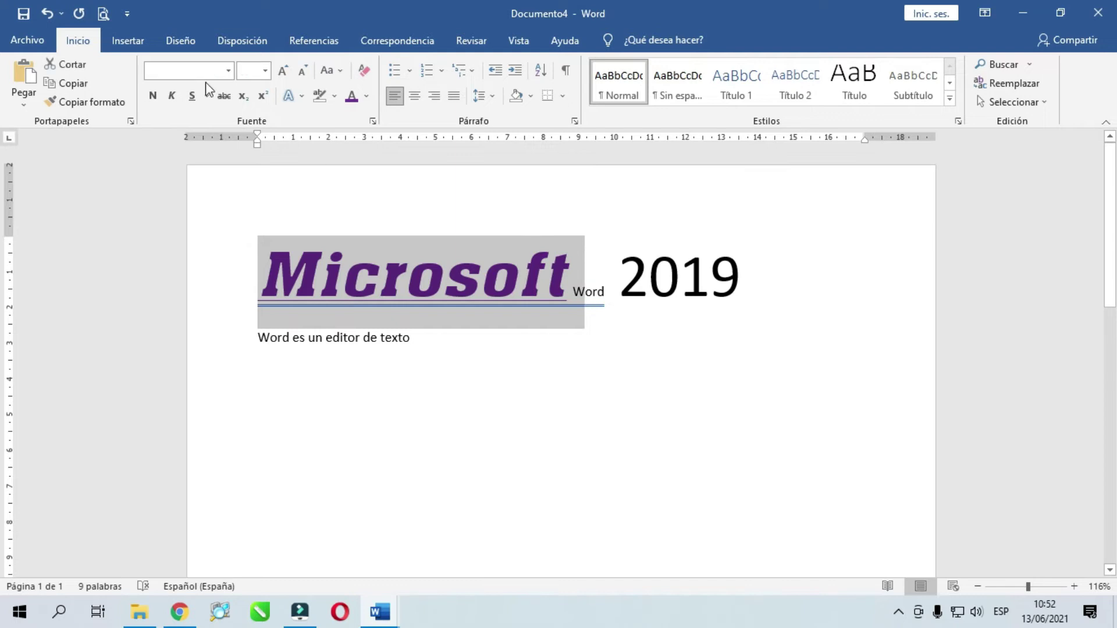
Apply a gold bevelled text effect to 'Microsoft', then a green Iluminado glow.
click(304, 94)
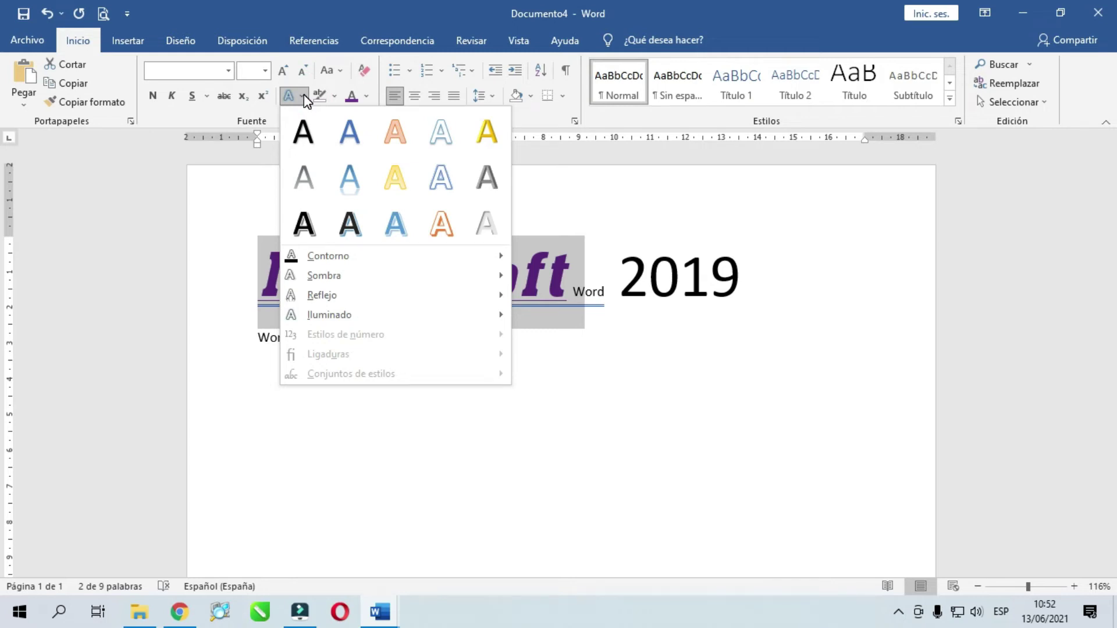
click(488, 134)
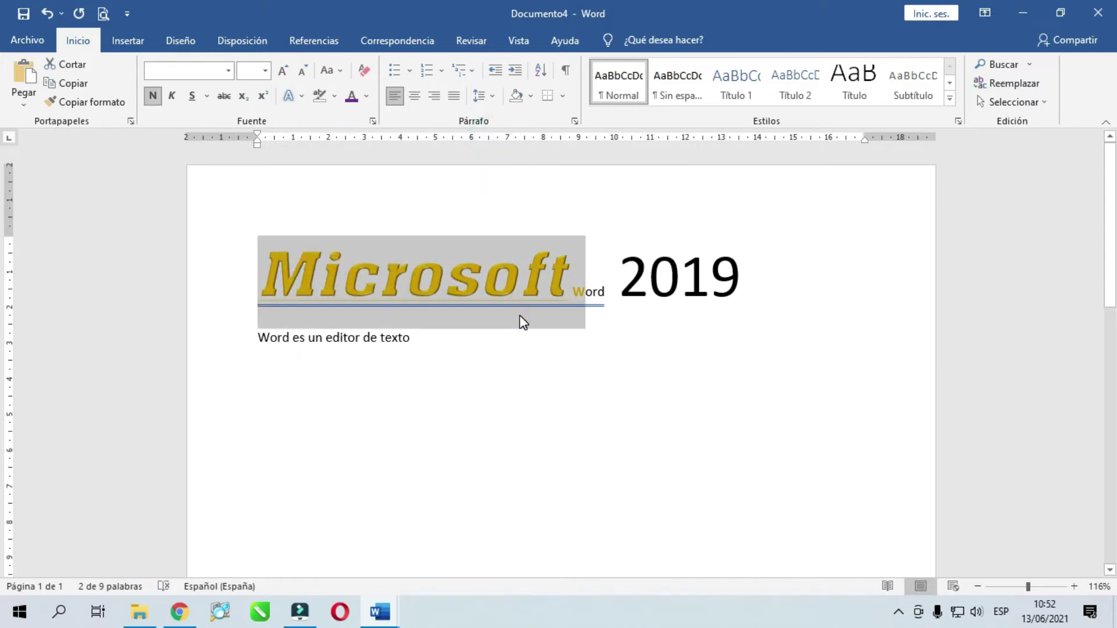
click(483, 297)
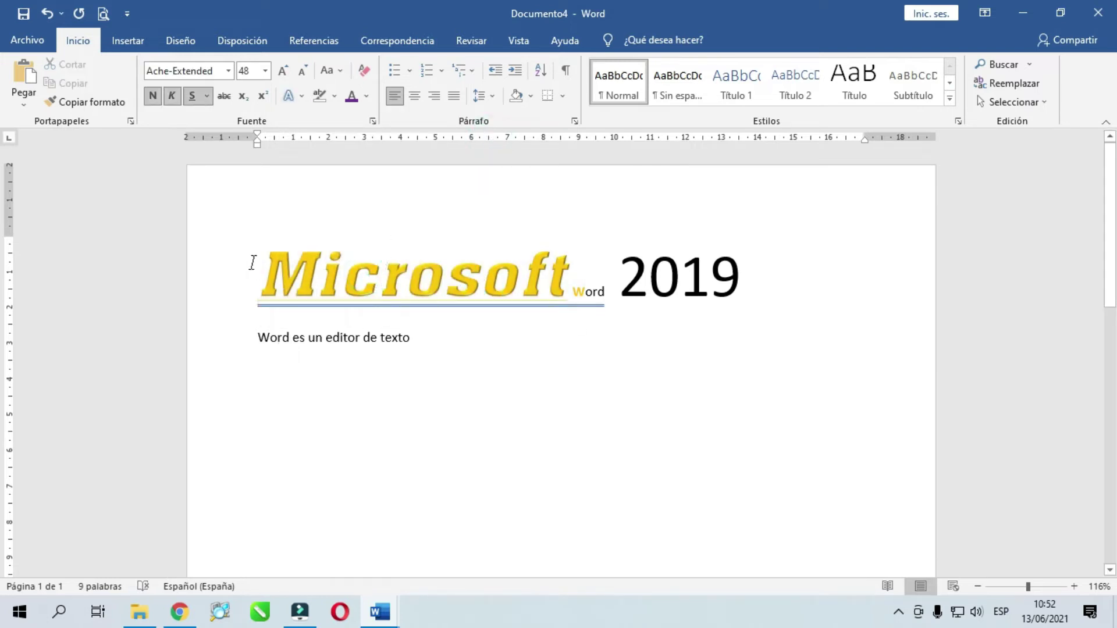
drag(264, 267, 569, 292)
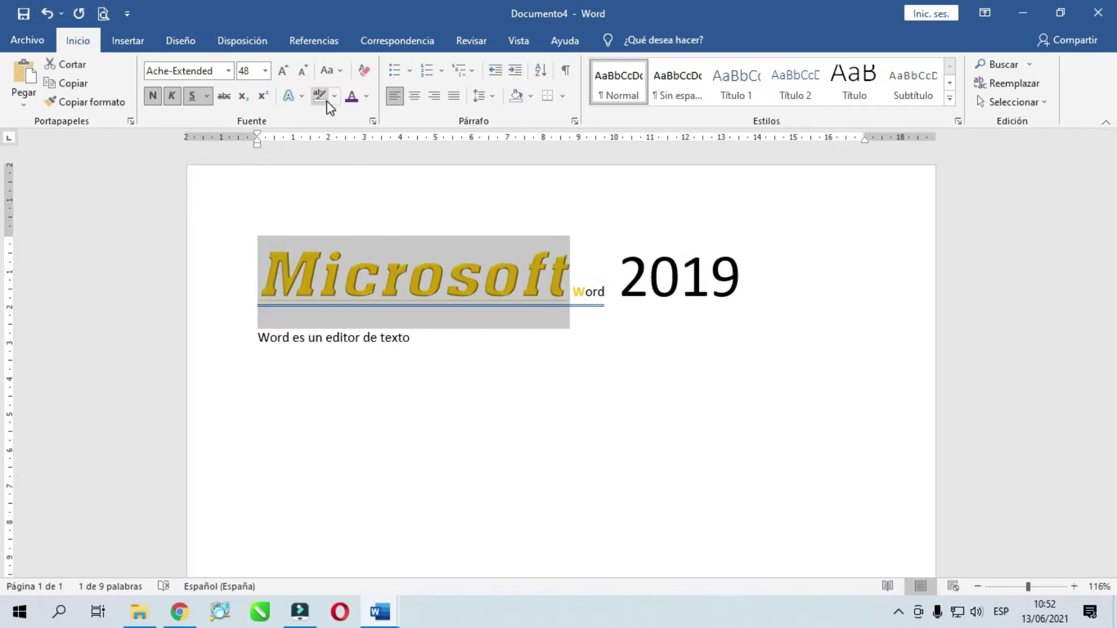
click(289, 96)
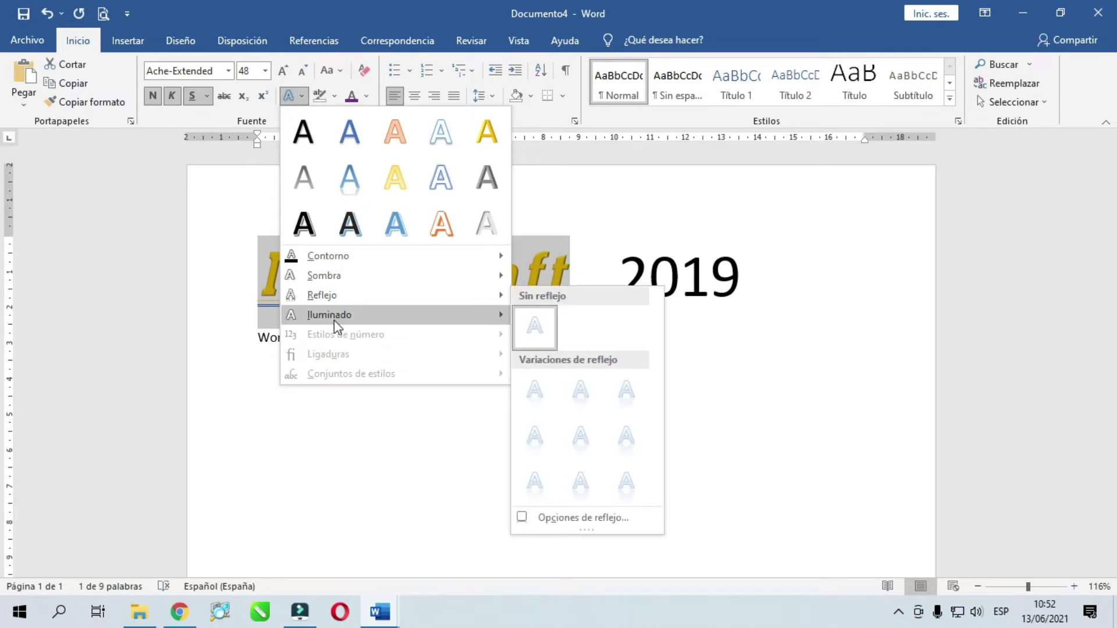
mouse_move(329, 314)
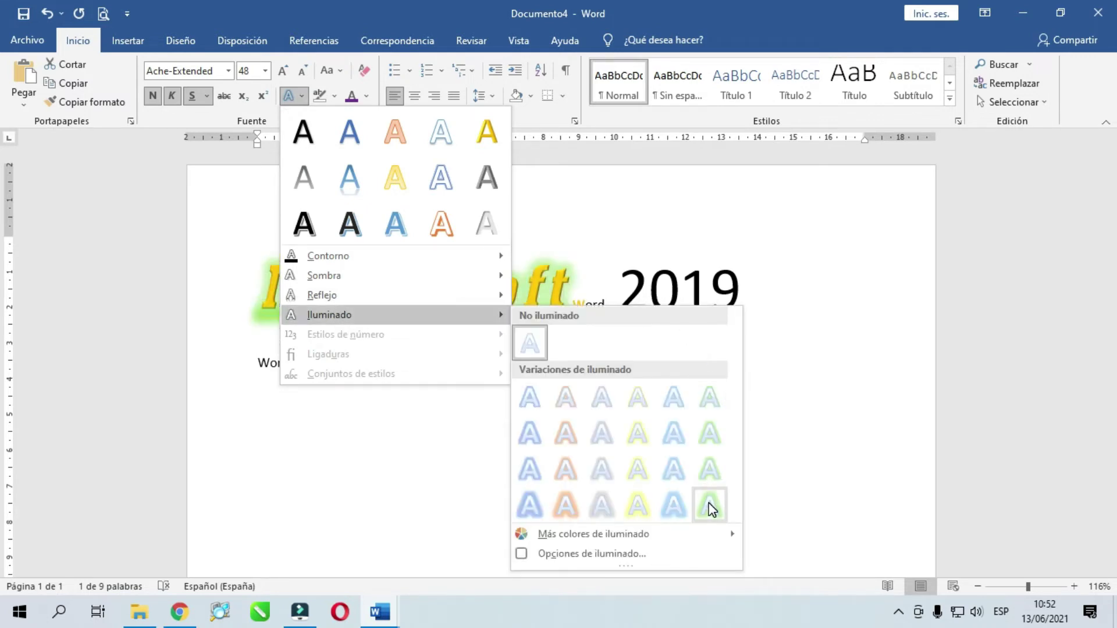
click(709, 504)
click(435, 338)
mouse_move(267, 282)
mouse_down()
mouse_move(553, 285)
mouse_move(534, 323)
mouse_up()
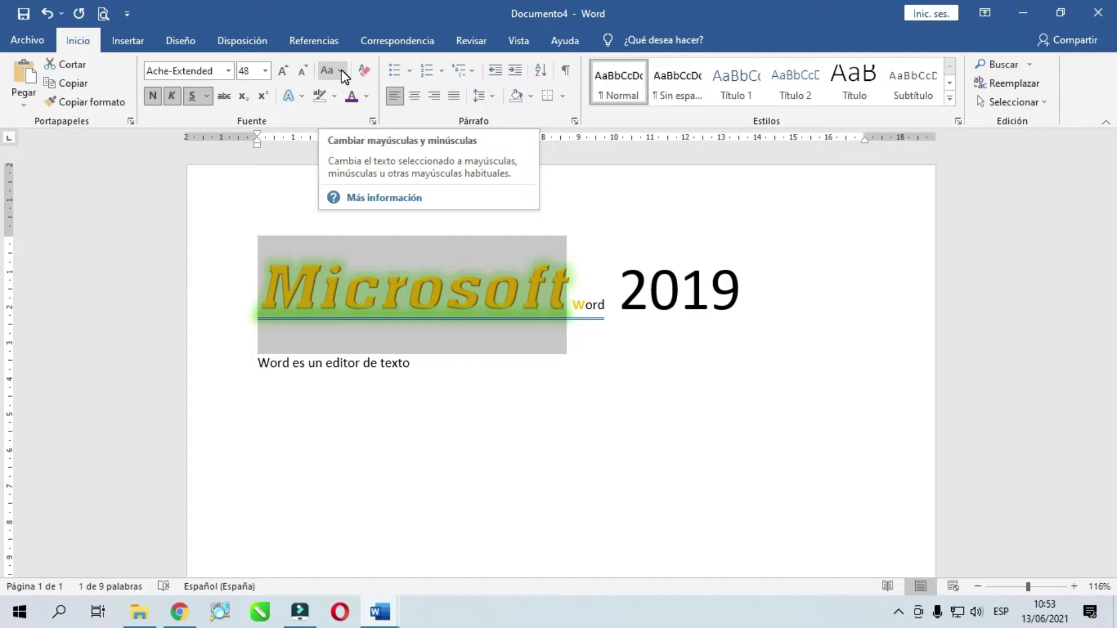
Change 'Microsoft' to all caps, then all lowercase, and finally Capitalize Each Word.
click(342, 71)
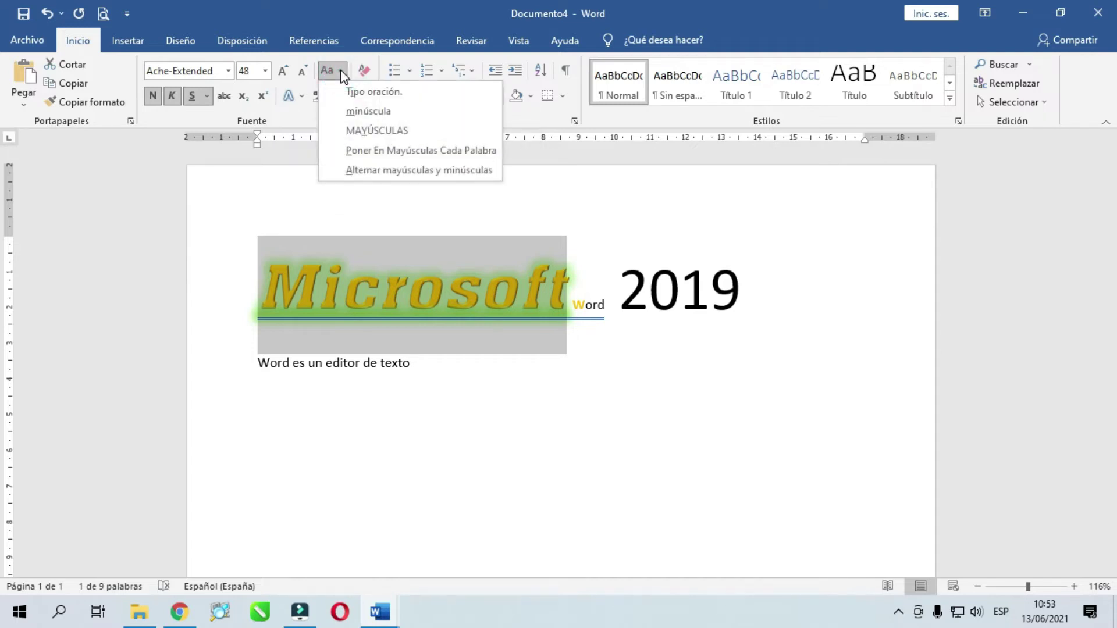
click(382, 134)
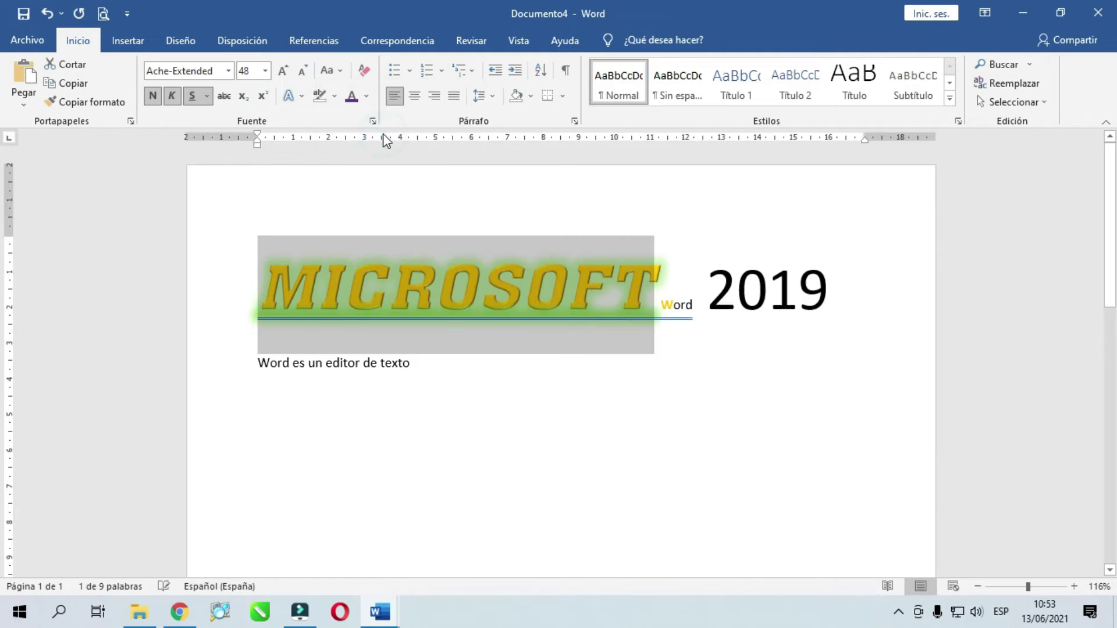
click(605, 302)
click(335, 71)
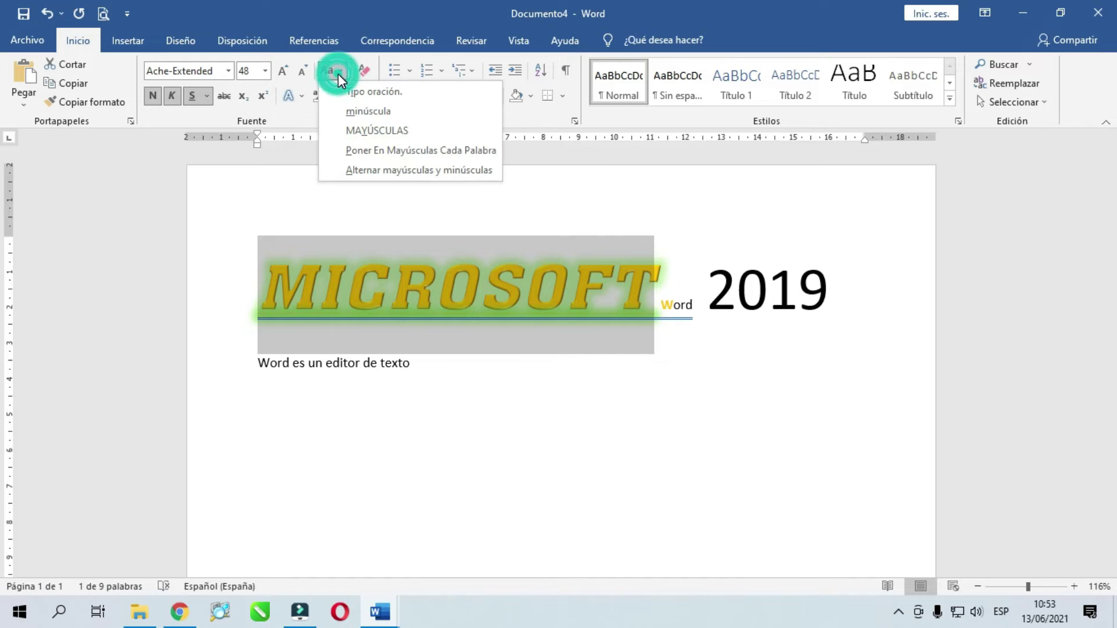
click(362, 112)
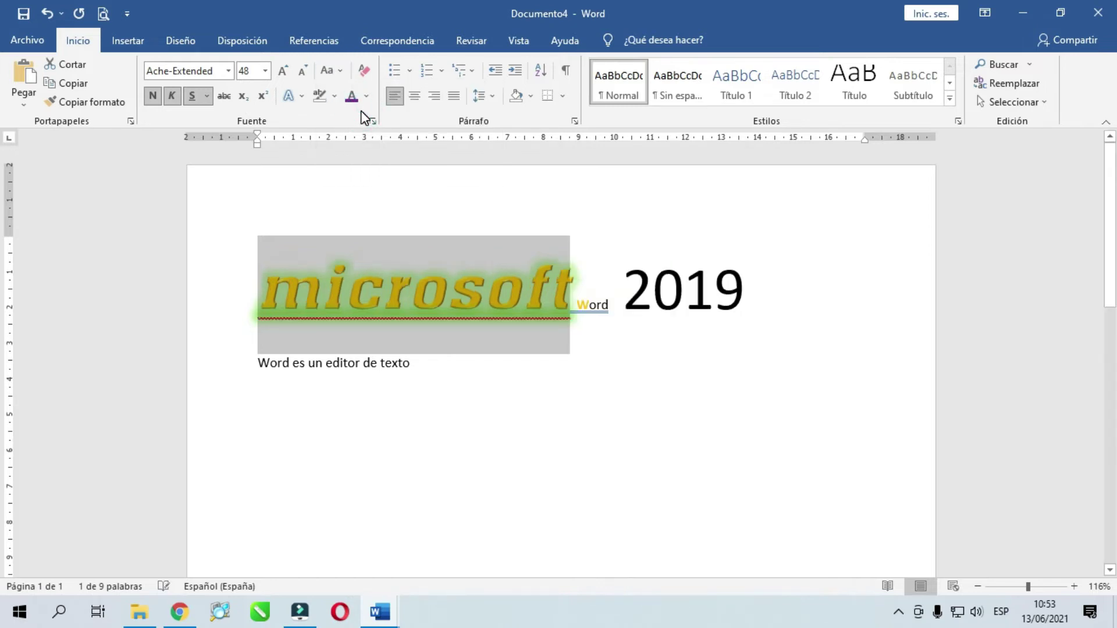
click(340, 71)
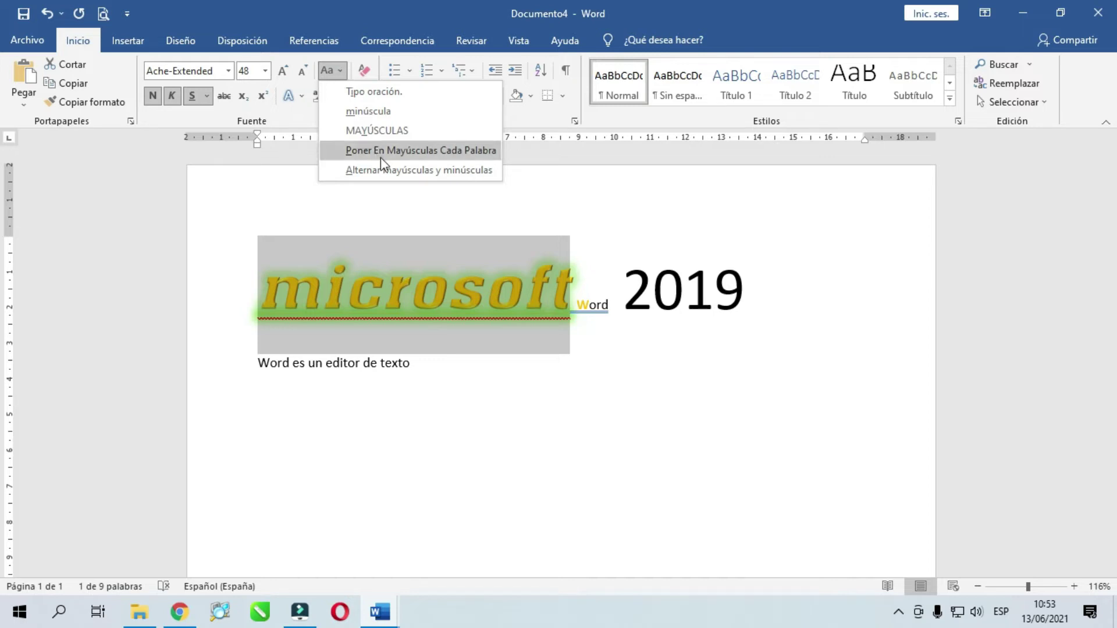
click(476, 152)
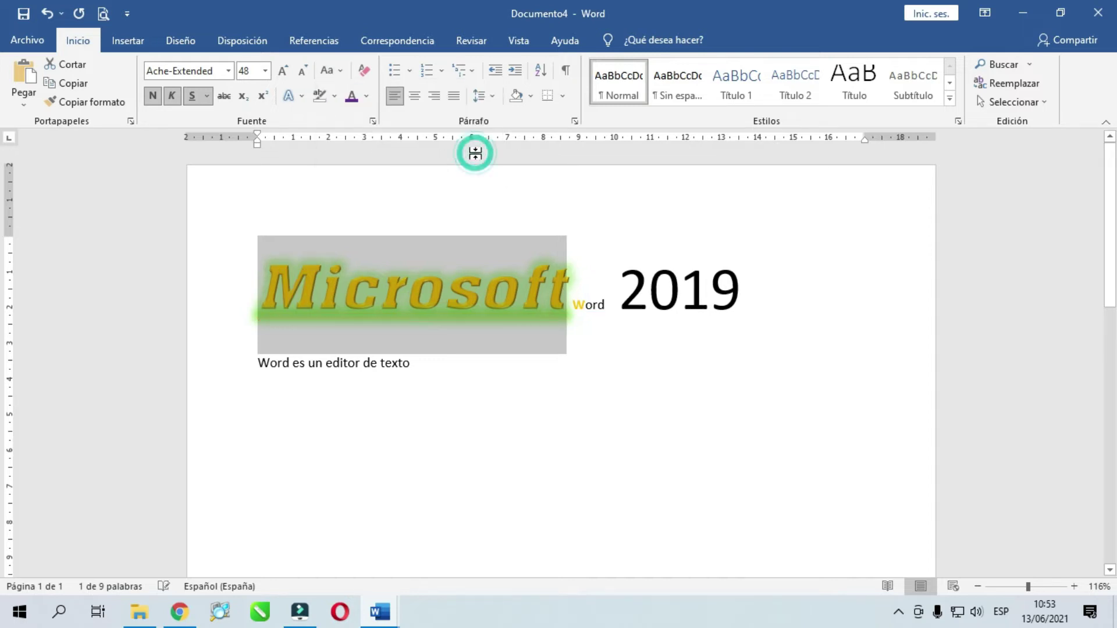
Deselect the heading and place the insertion point after 'texto'.
click(558, 303)
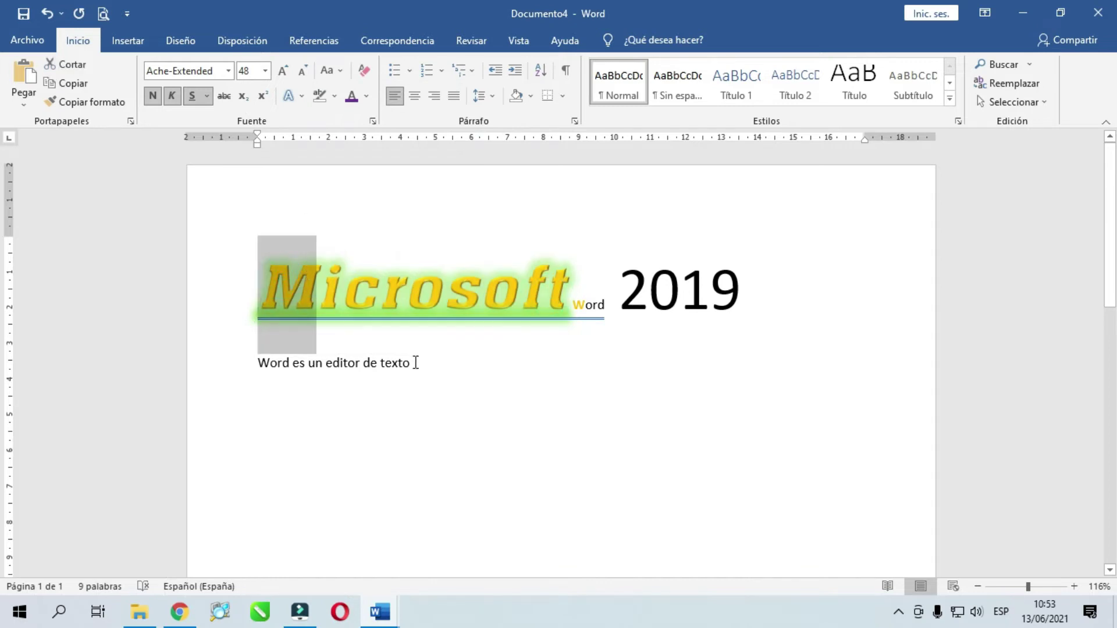
click(361, 311)
drag(319, 302, 571, 302)
click(419, 334)
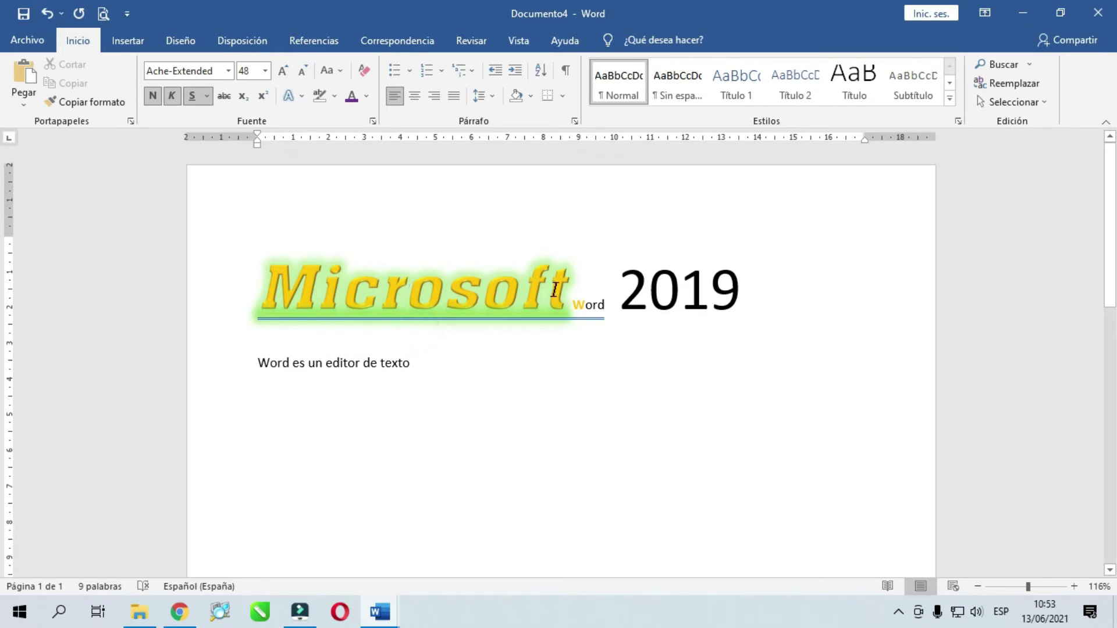
click(436, 356)
In a new Chrome tab, search 'microsoft word 2019' and view the Microsoft Office 2019 result.
click(179, 611)
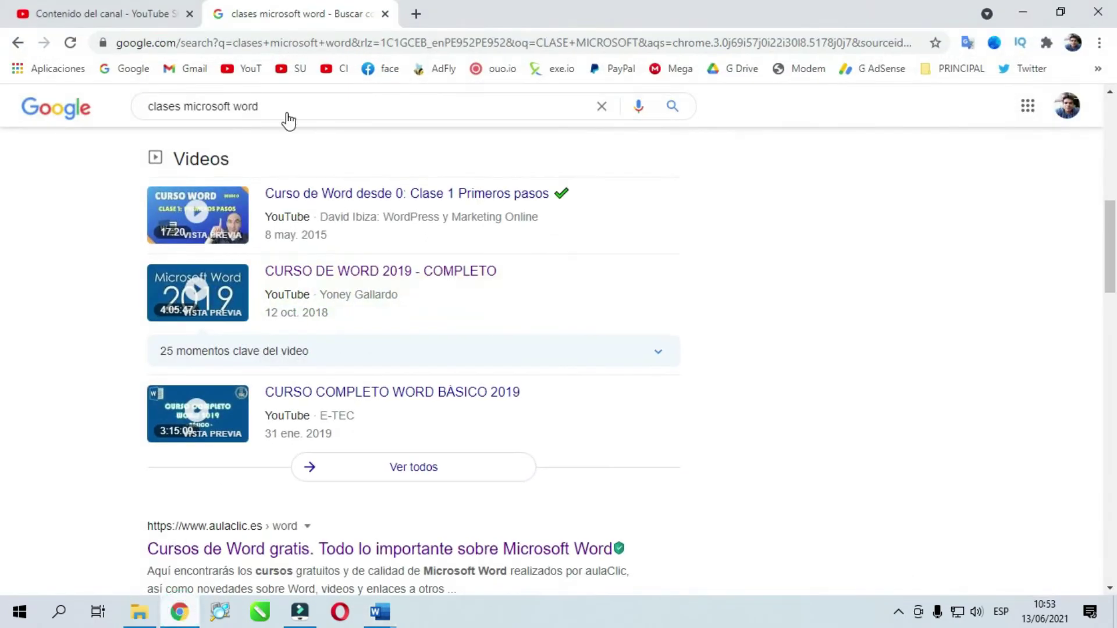
click(416, 13)
click(324, 50)
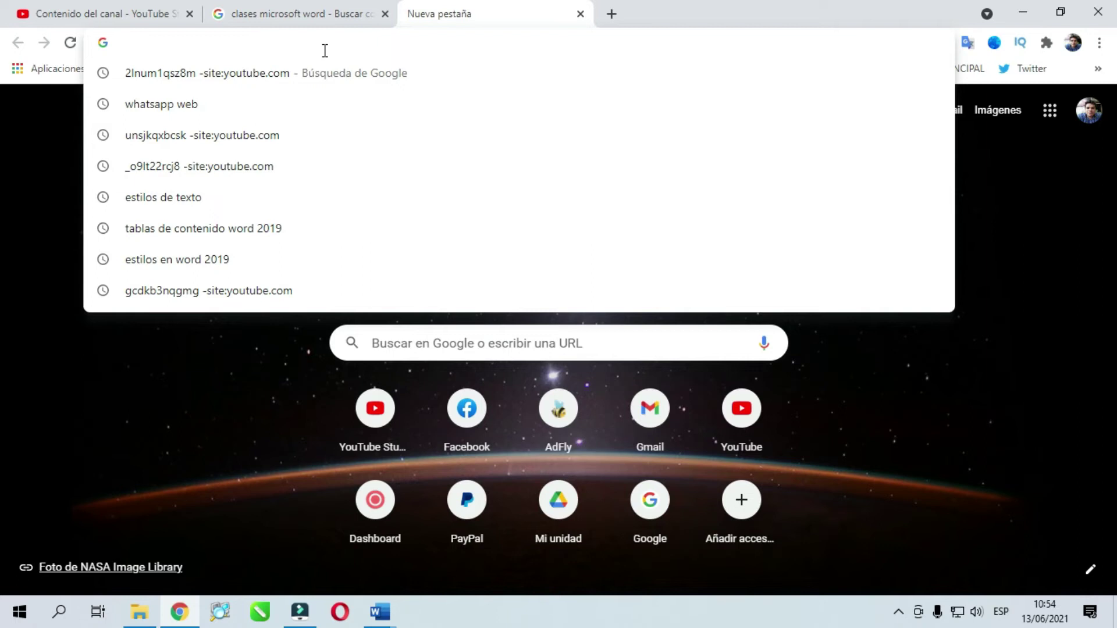
text(microsoft word 2019)
key(Return)
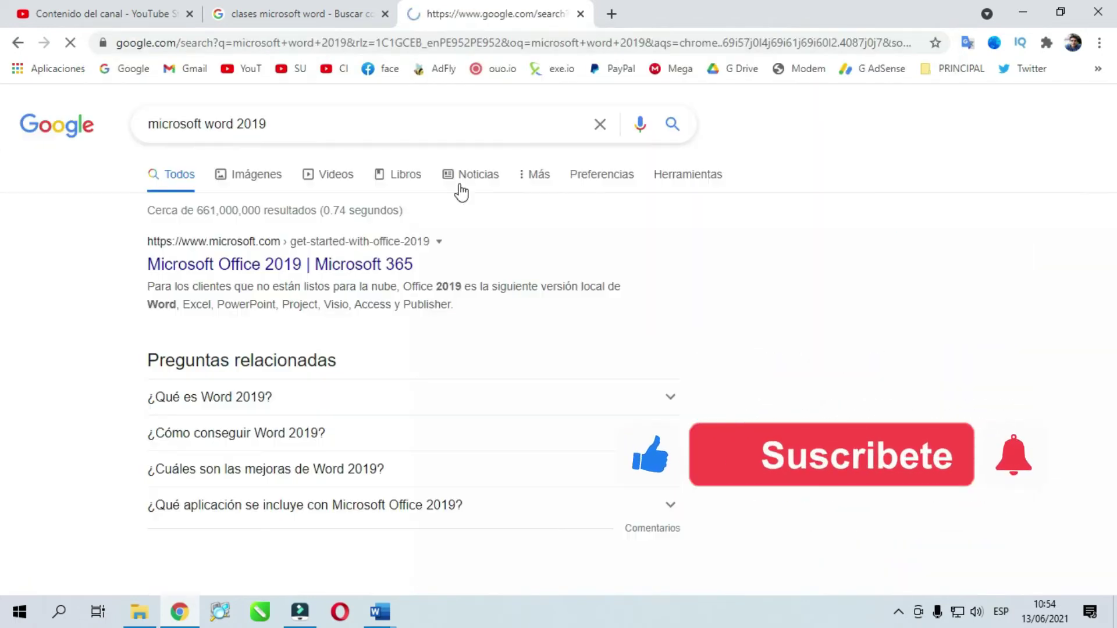
click(257, 262)
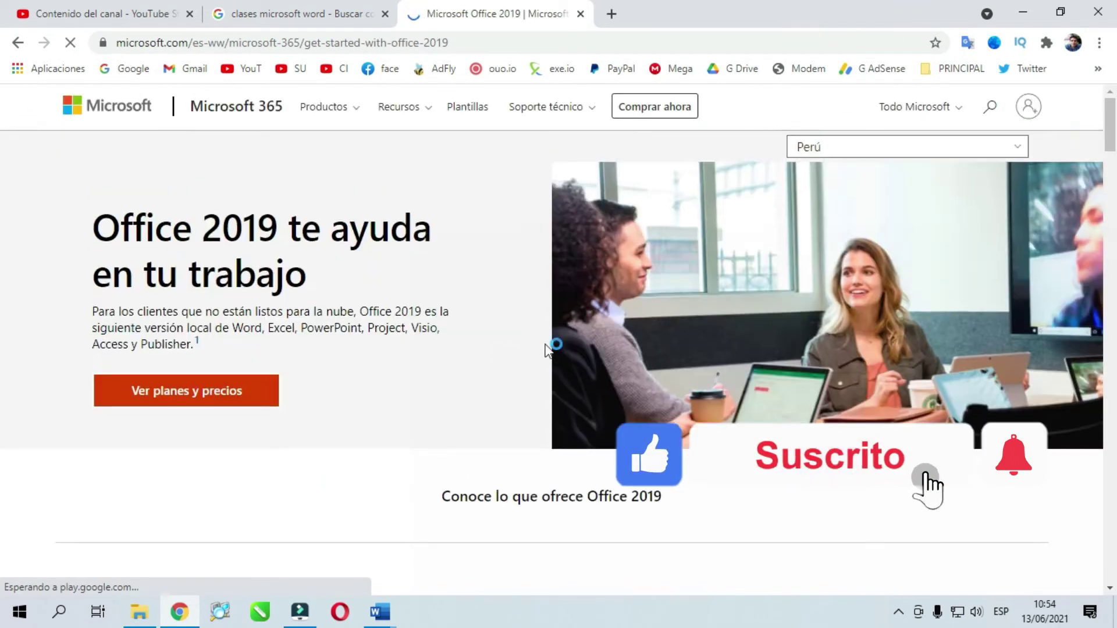
scroll(495, 354, down, 10)
scroll(547, 358, down, 5)
scroll(531, 361, up, 10)
scroll(459, 384, up, 5)
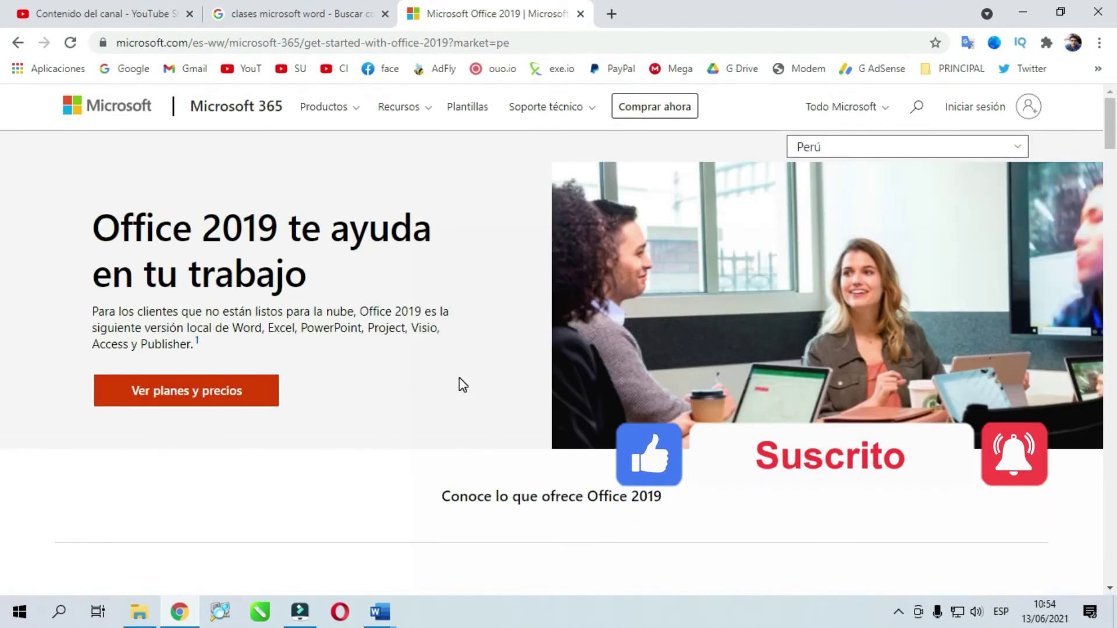
Open the Cursos Gratis de Word result from the results tab, closing the Office tab and notification prompt.
key(ctrl+shift+Tab)
scroll(462, 400, down, 7)
click(259, 324)
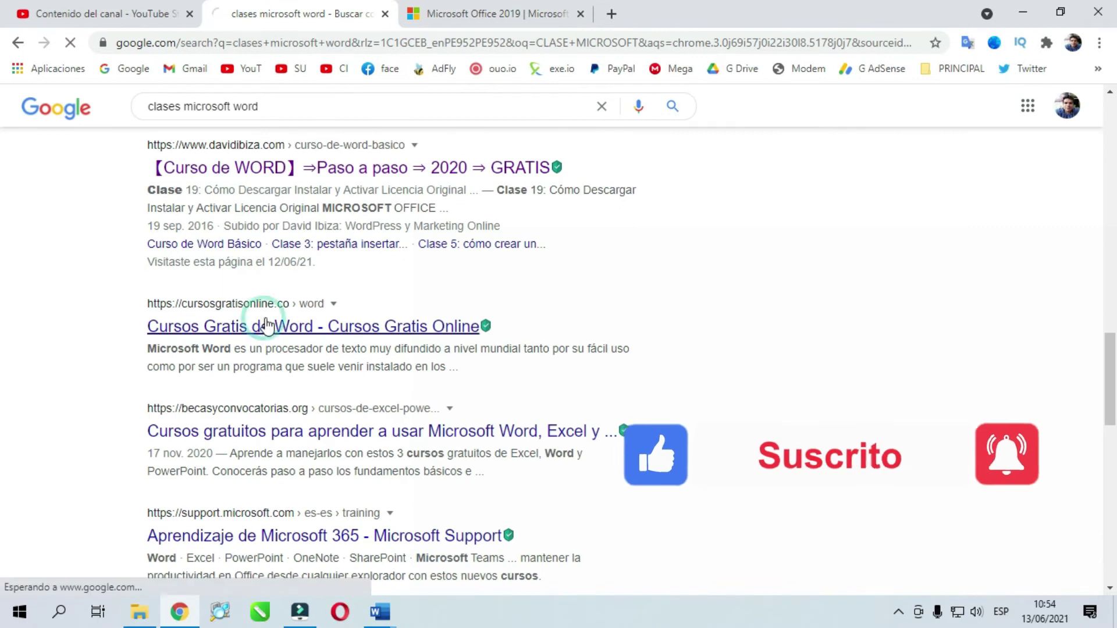
click(580, 13)
scroll(453, 349, down, 3)
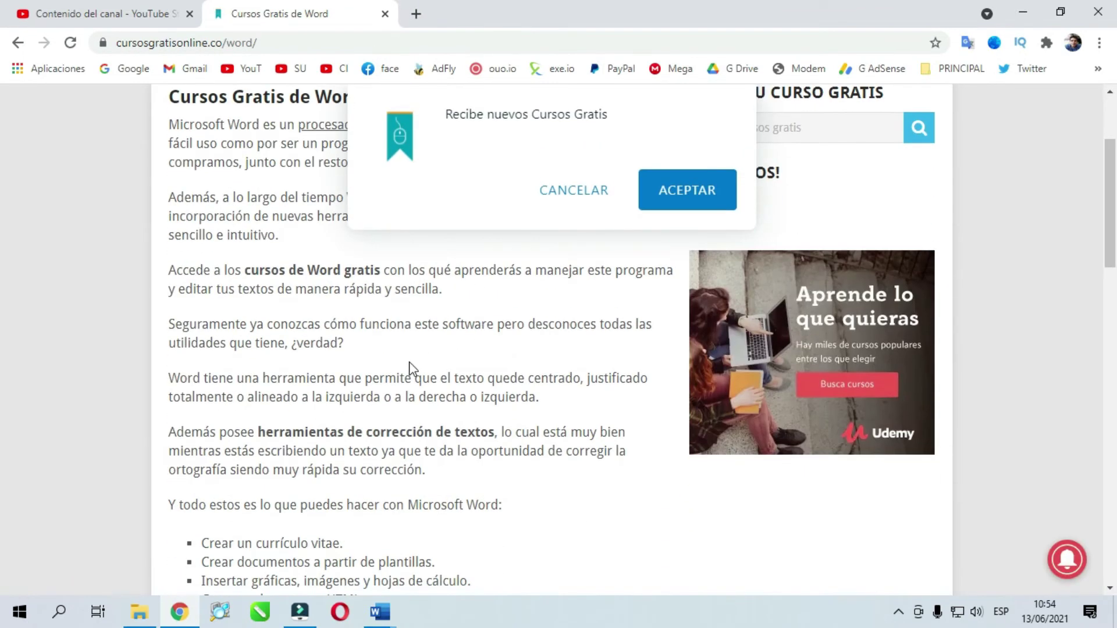
click(597, 189)
scroll(343, 242, up, 3)
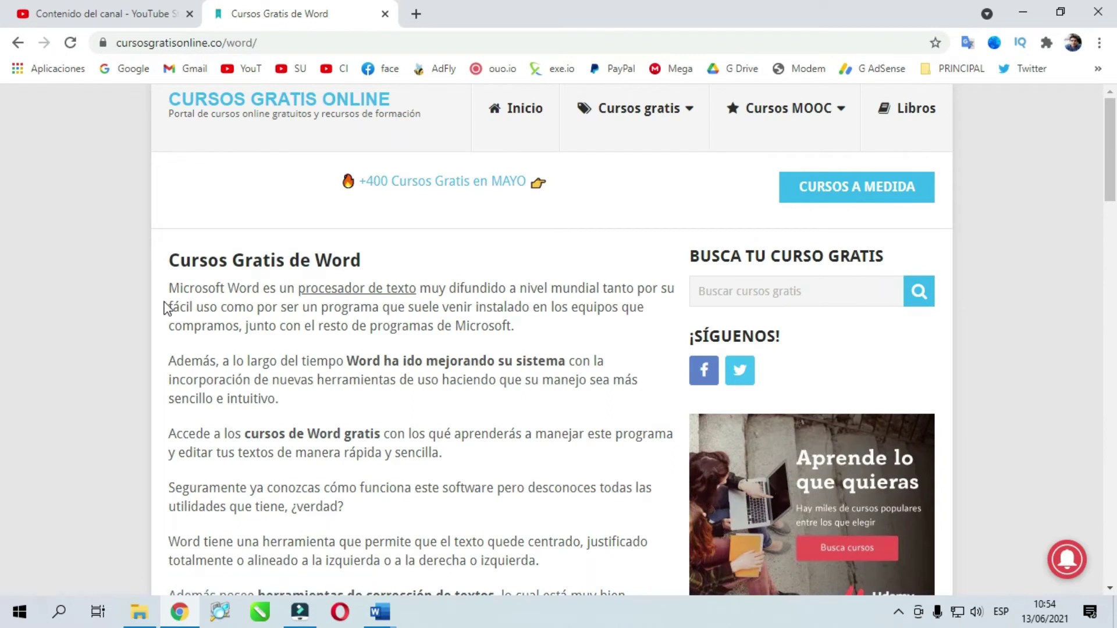
scroll(301, 366, down, 3)
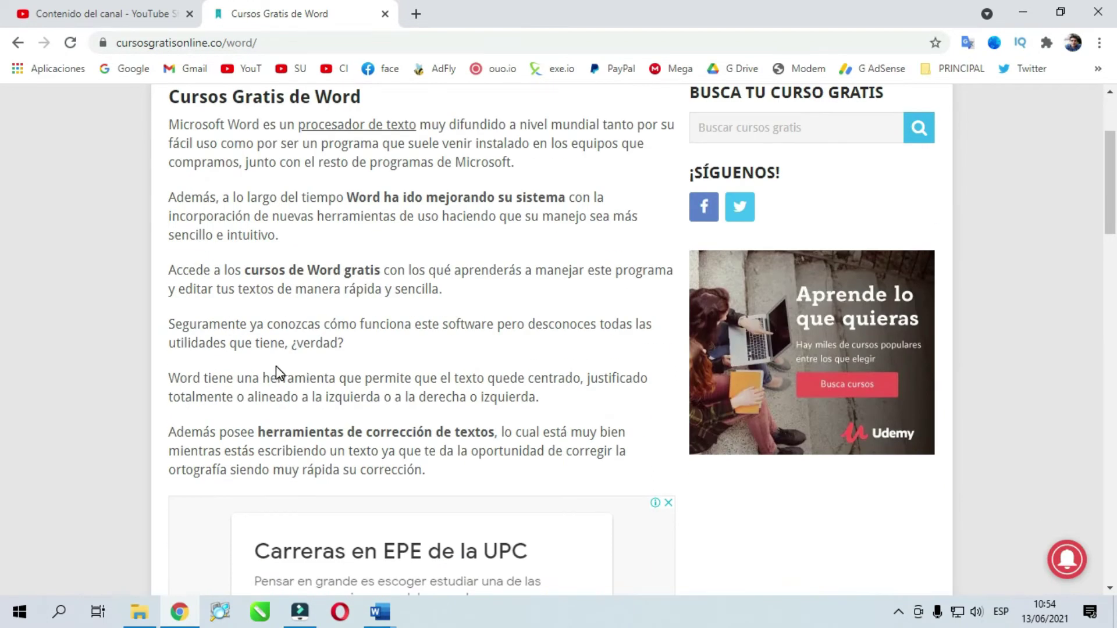
Select the article's six introductory paragraphs and copy them with Copiar.
click(171, 125)
mouse_move(171, 124)
mouse_down()
mouse_move(419, 430)
mouse_move(453, 451)
mouse_move(435, 474)
mouse_up()
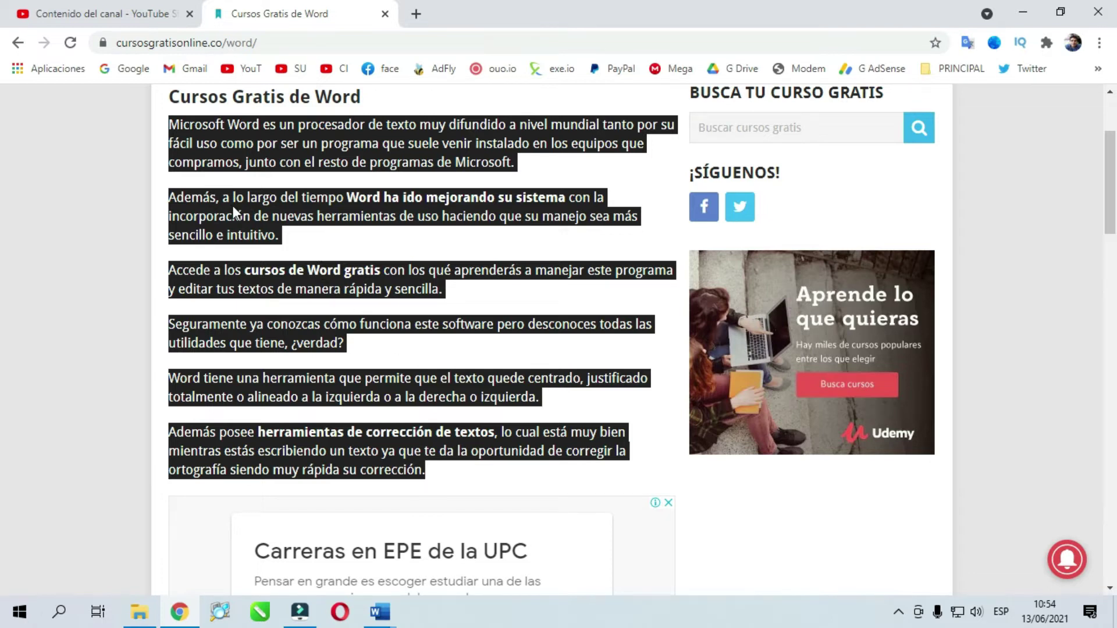
scroll(233, 205, up, 3)
scroll(232, 205, down, 1)
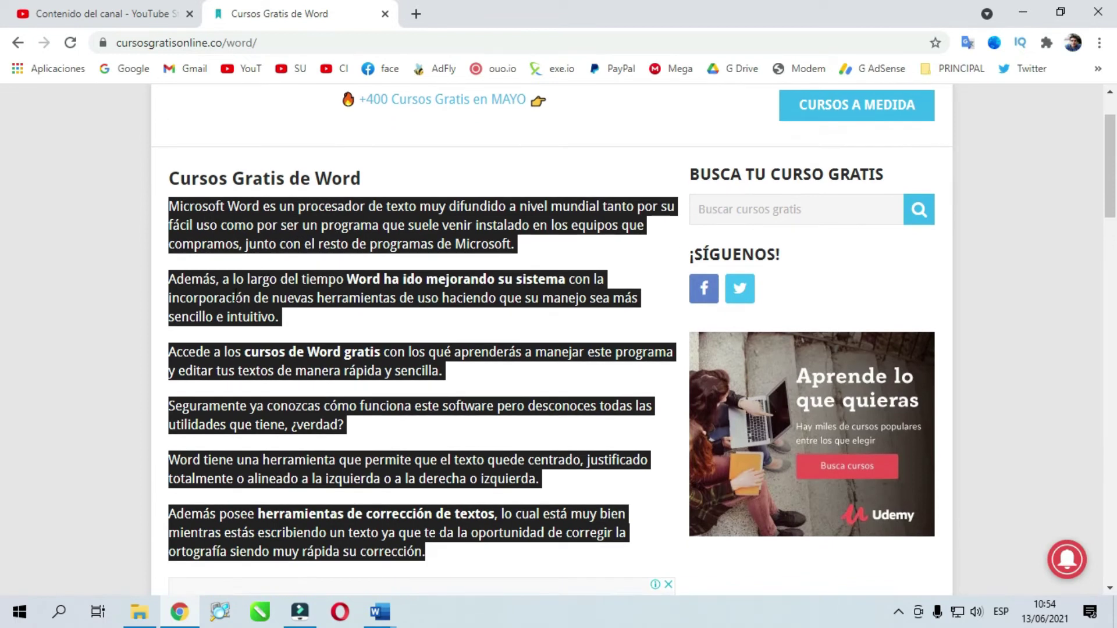
right_click(284, 225)
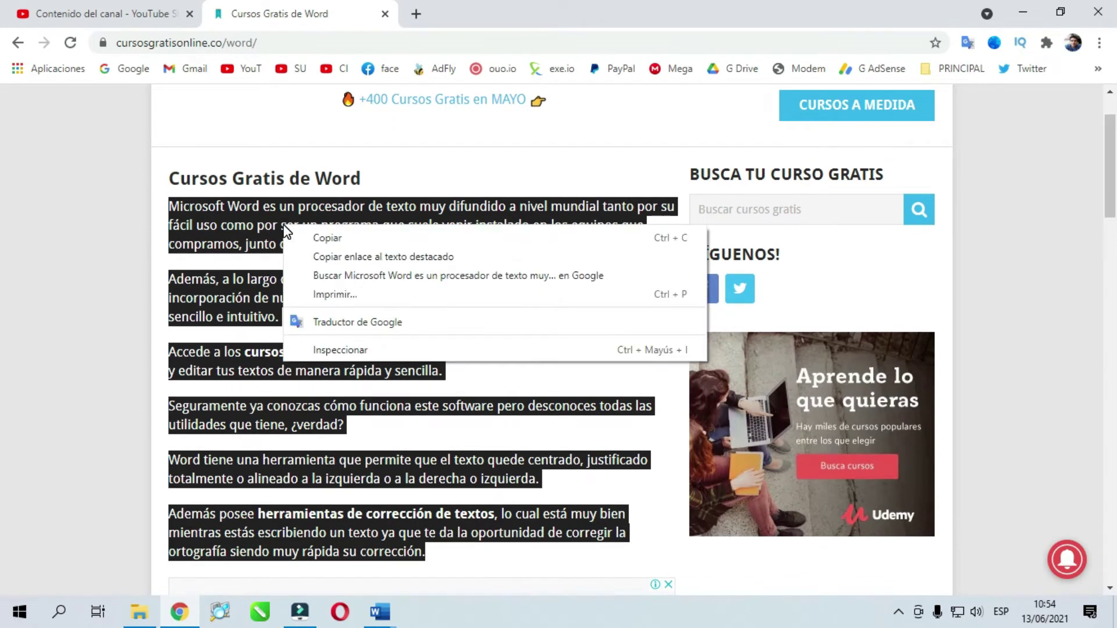
click(330, 239)
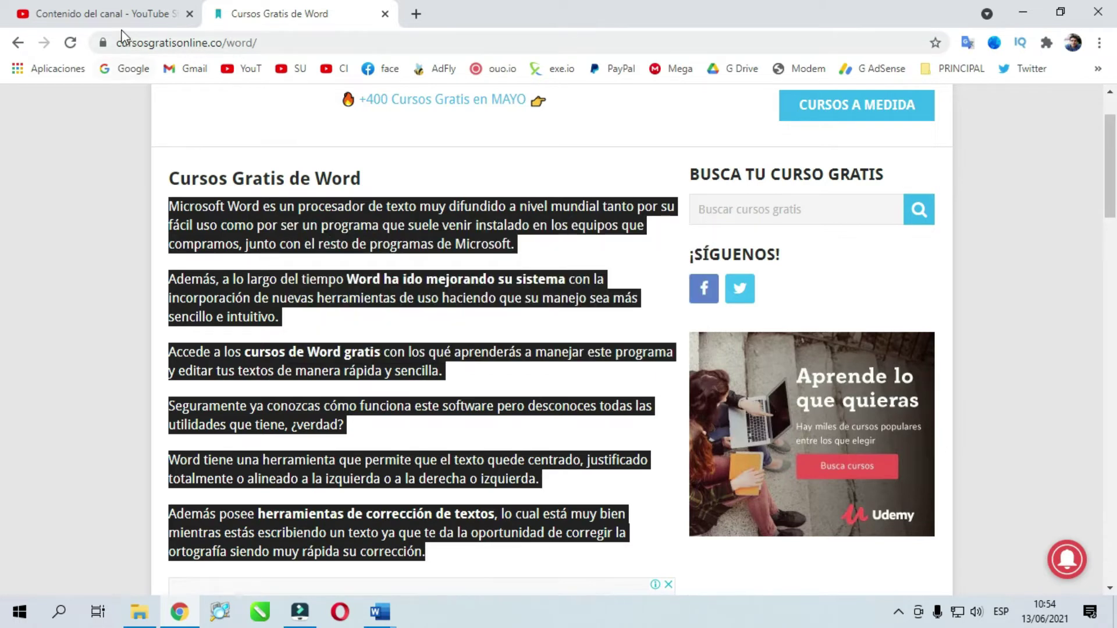
On a new line after 'texto', paste the copied article using Conservar solo texto.
mouse_move(379, 612)
click(436, 544)
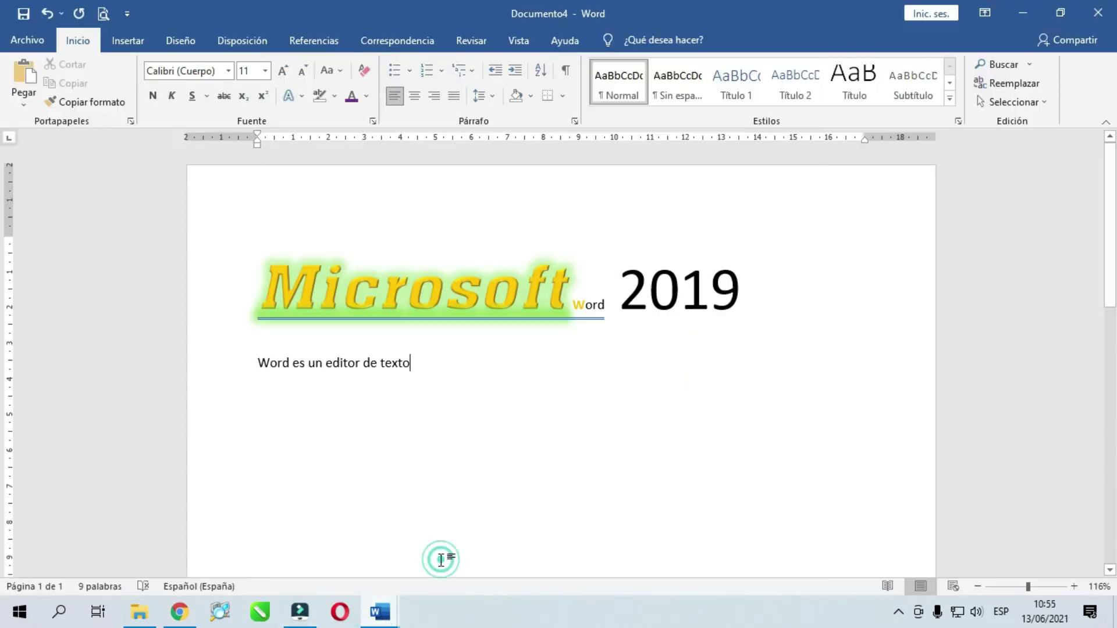
scroll(433, 374, down, 3)
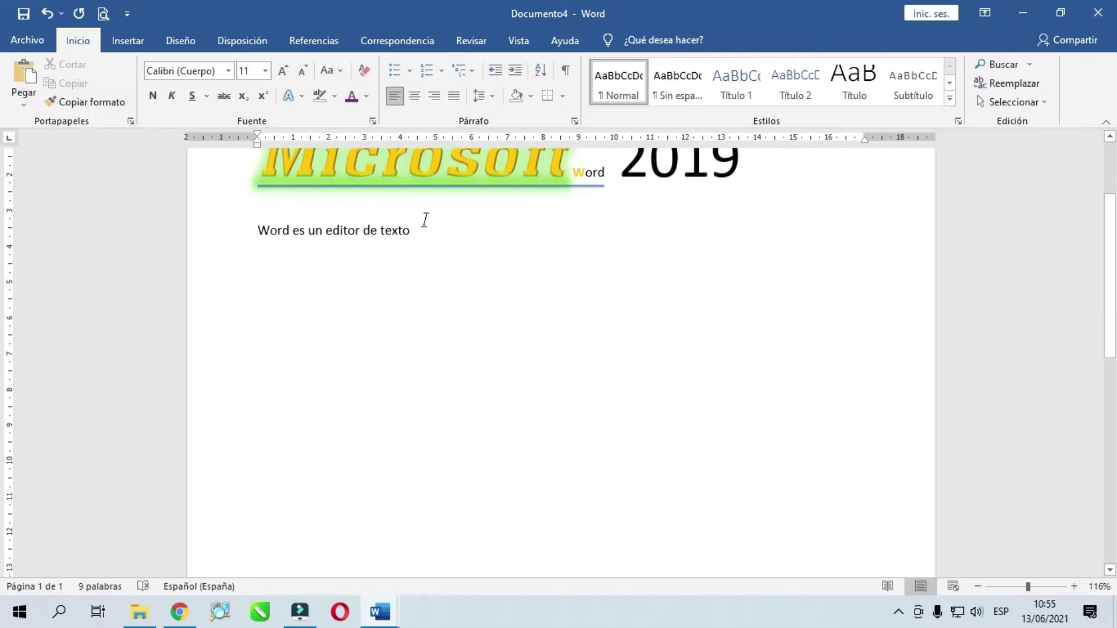
click(271, 264)
key(Return)
click(24, 108)
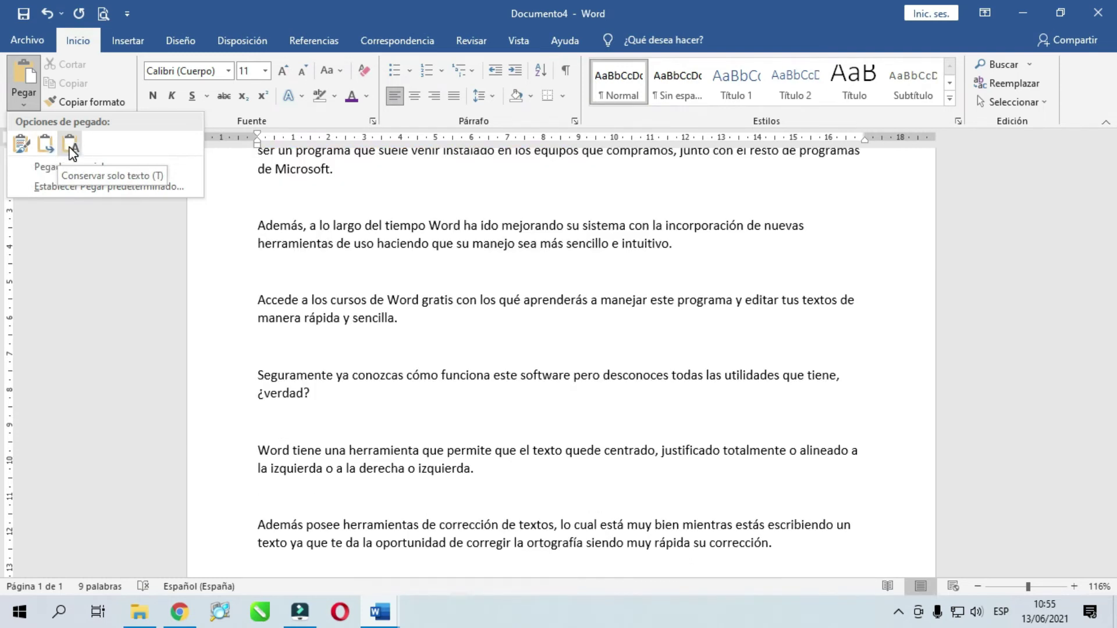
key(Escape)
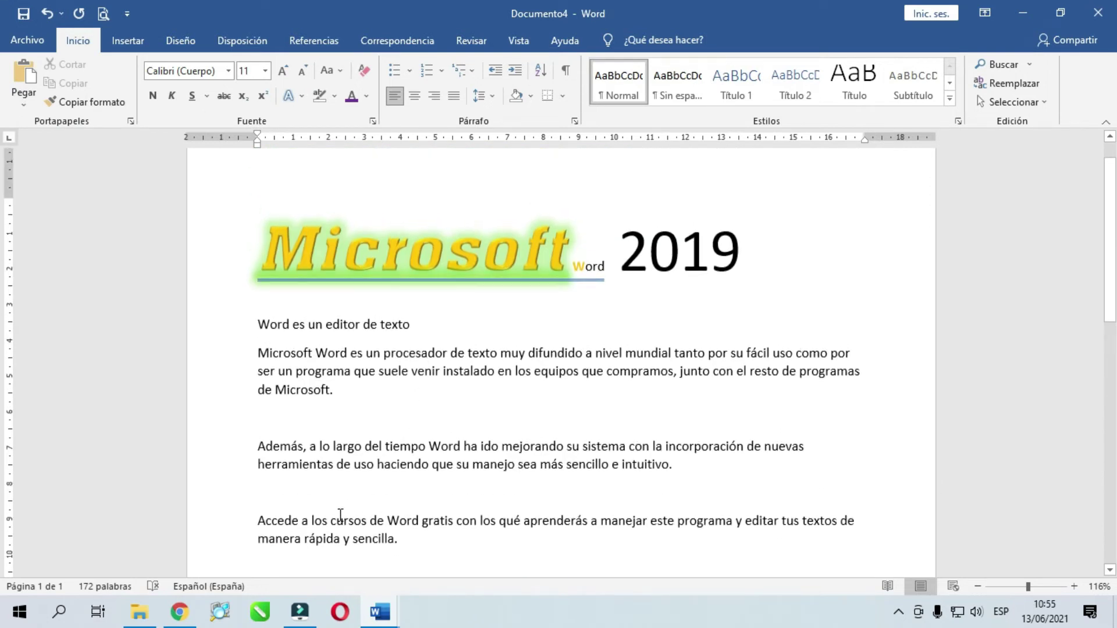
scroll(346, 270, down, 3)
click(346, 269)
key(BackSpace)
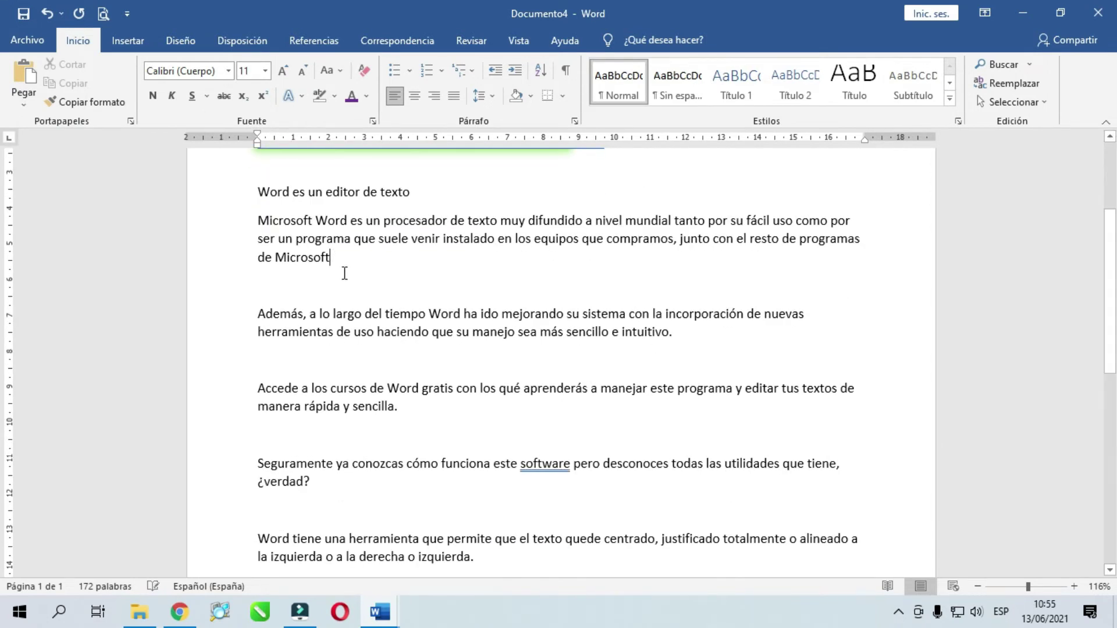
key(Delete)
key(Delete)
text(m)
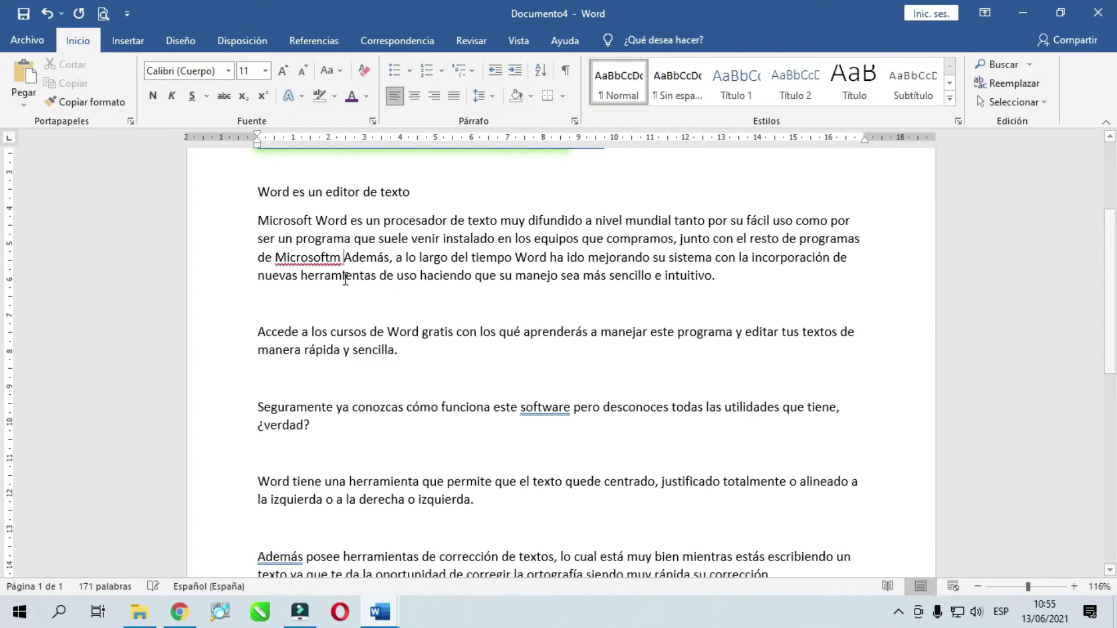
key(BackSpace)
key(ctrl+z)
key(BackSpace)
key(BackSpace)
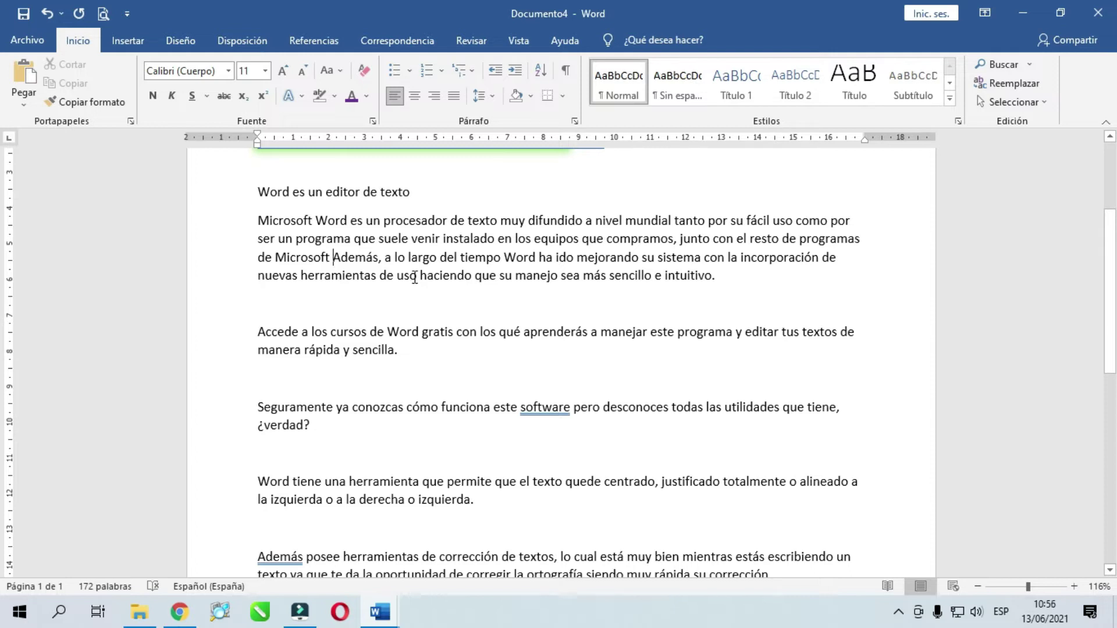
scroll(343, 233, up, 2)
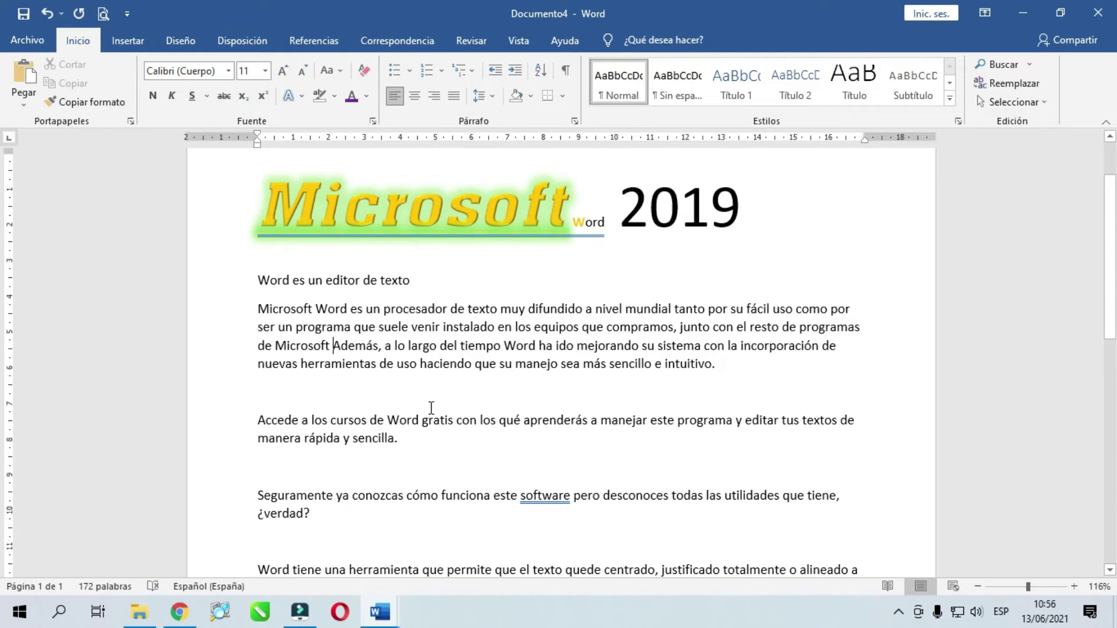
scroll(427, 408, down, 2)
scroll(260, 267, up, 1)
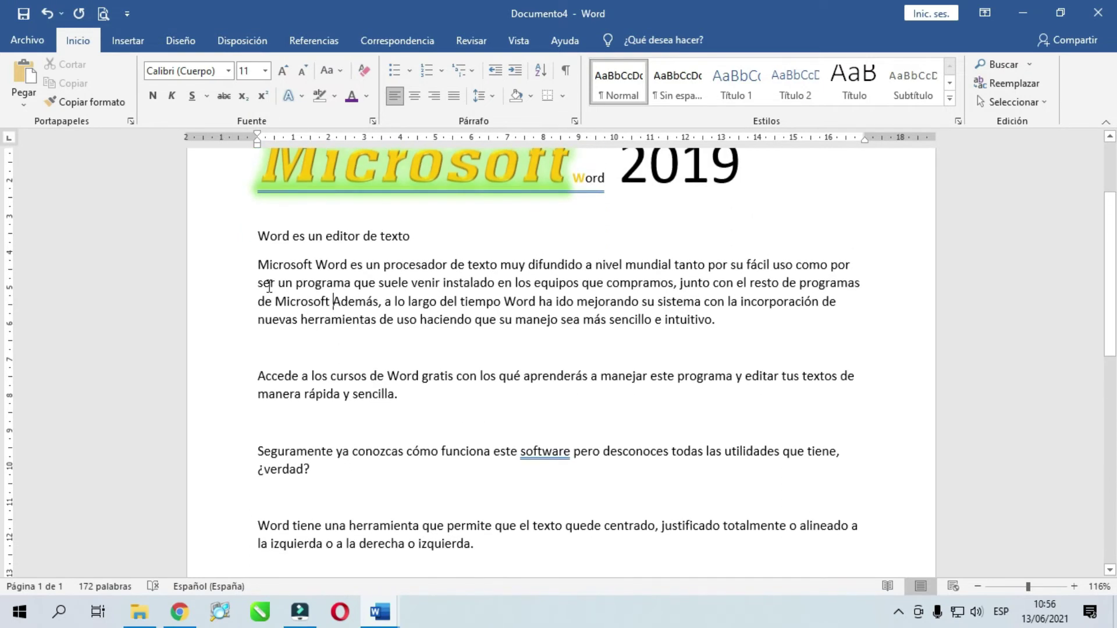
Apply Alinear a la derecha to the 'Microsoft Word es un procesador de texto…' paragraph.
drag(260, 266, 718, 320)
click(511, 301)
click(258, 265)
click(433, 97)
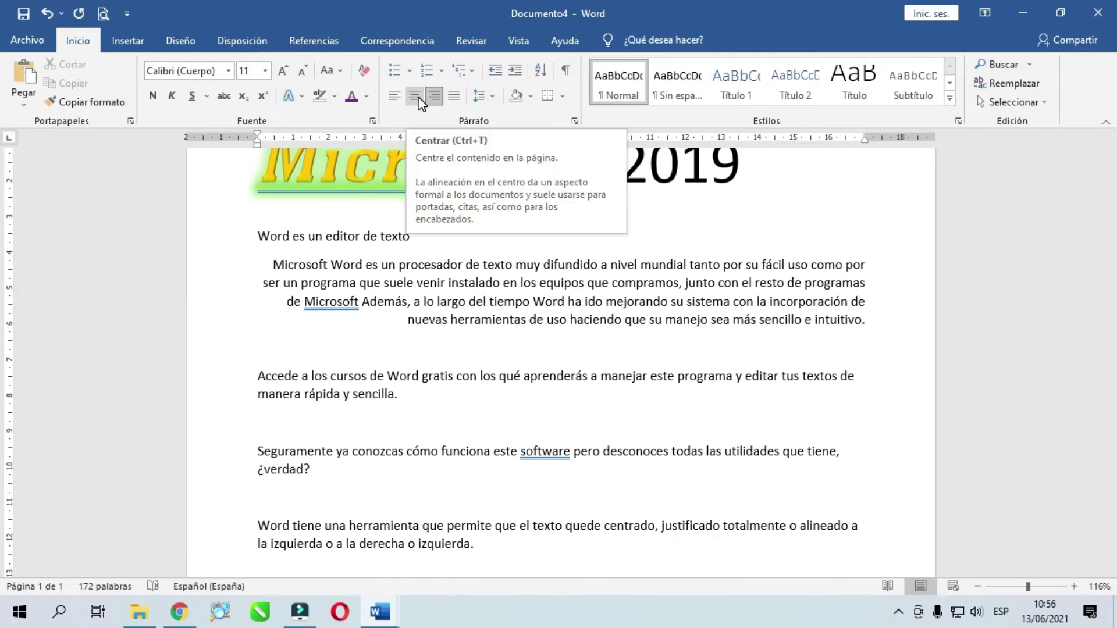
scroll(473, 328, up, 3)
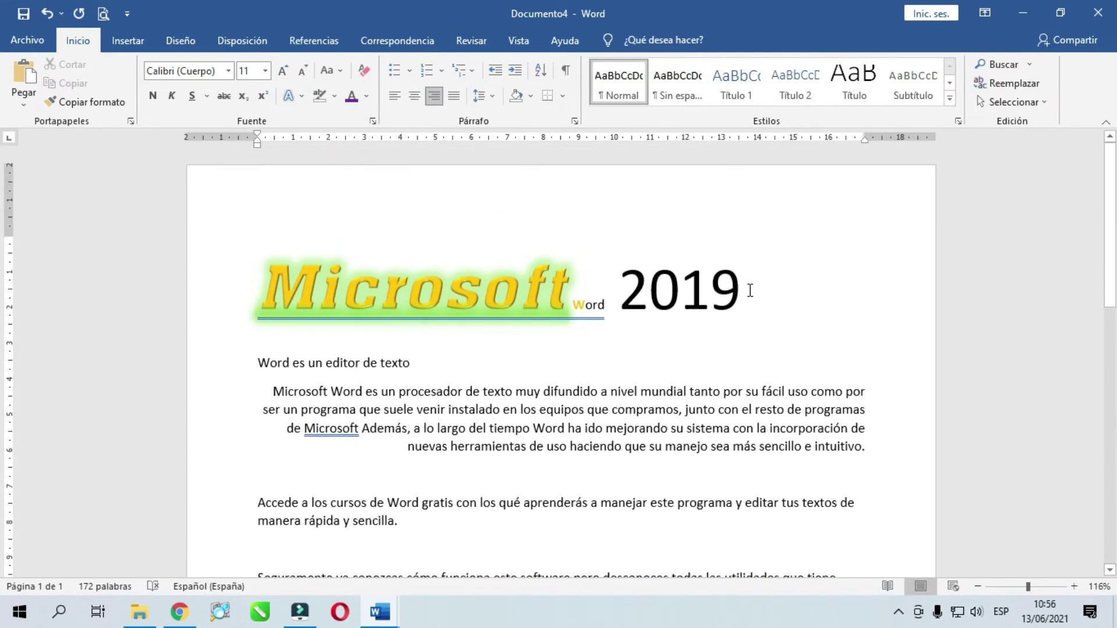
Clear the title's formatting and make it centred, 18 pt Ache-Extended, dark red and underlined.
triple_click(748, 285)
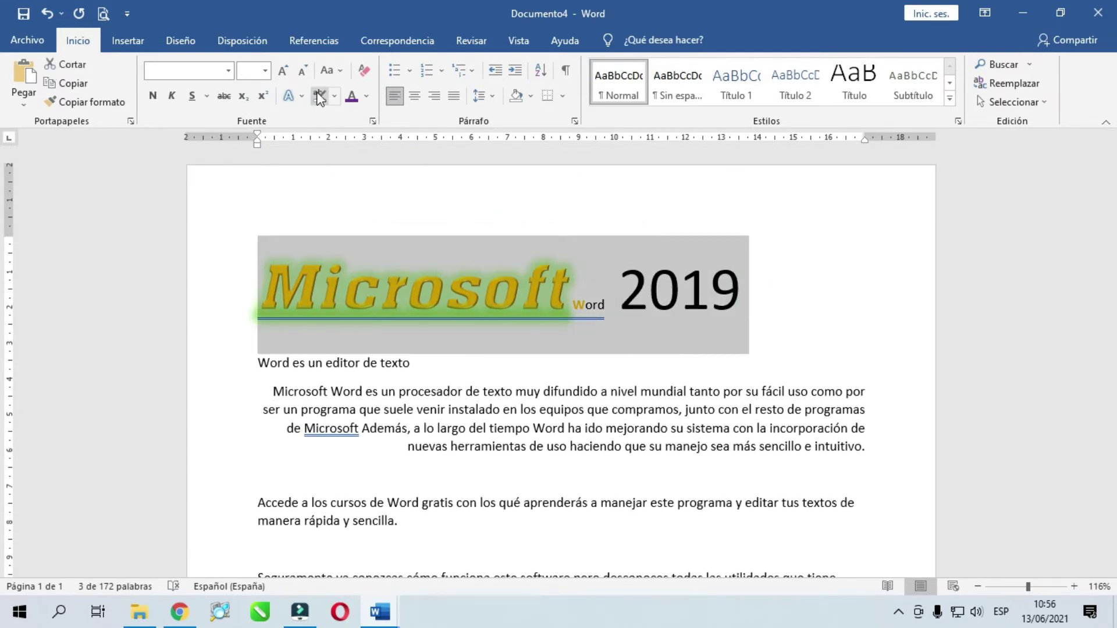
click(364, 71)
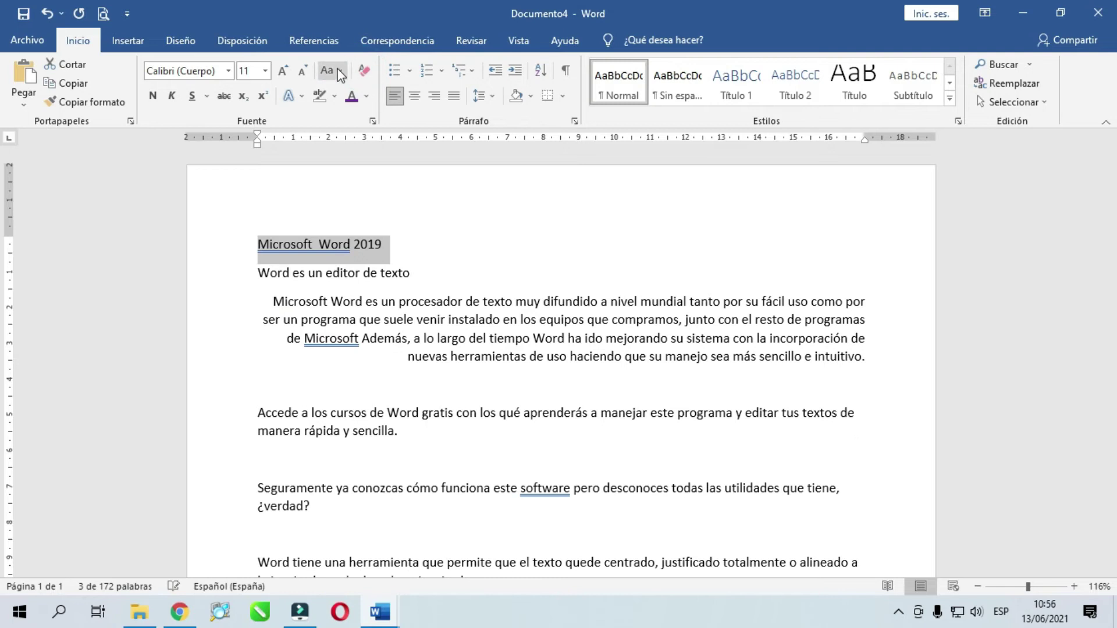
click(424, 99)
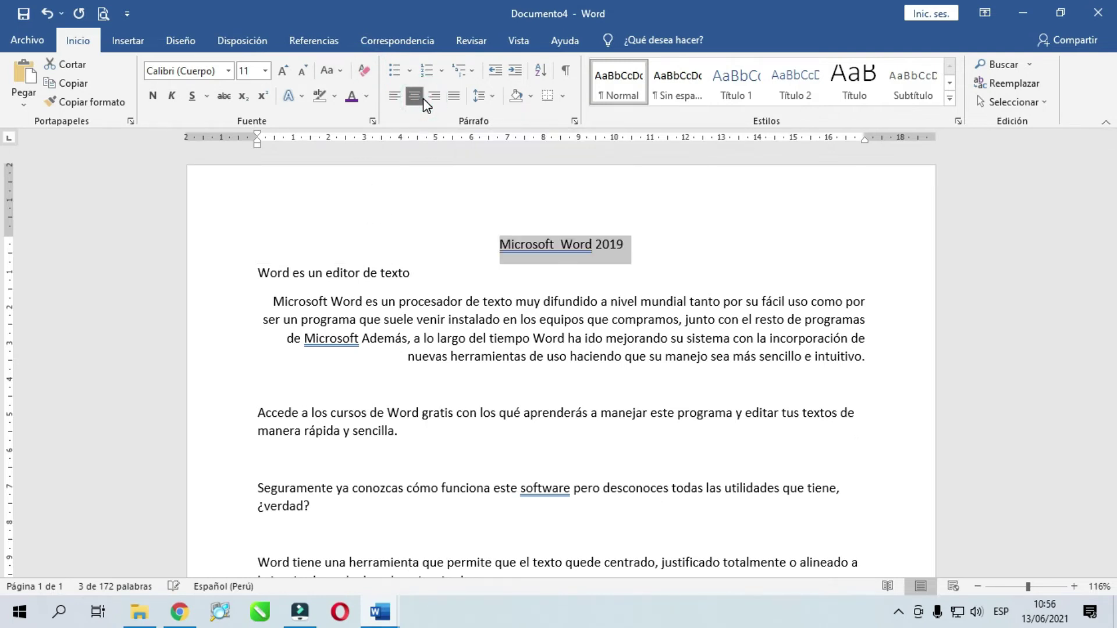
click(284, 71)
click(283, 71)
click(283, 71)
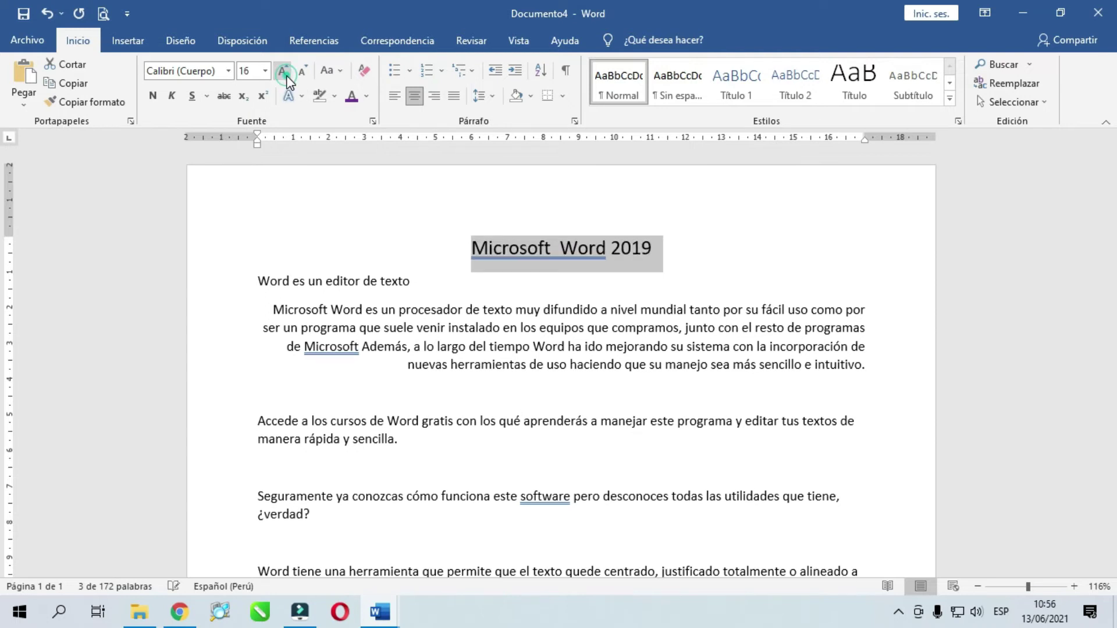
click(284, 71)
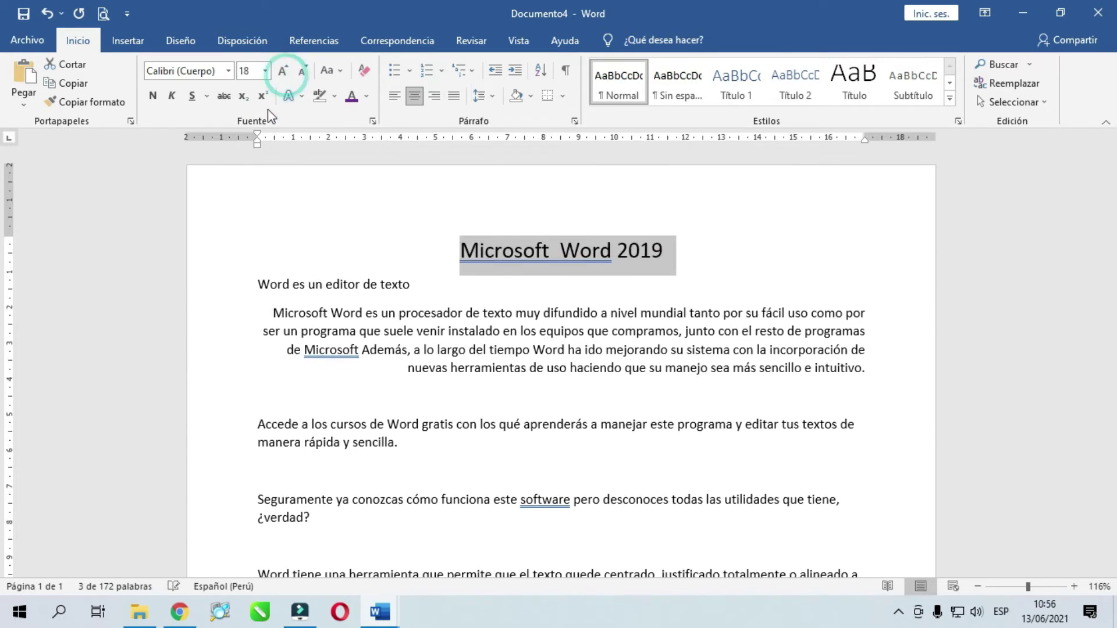
click(229, 71)
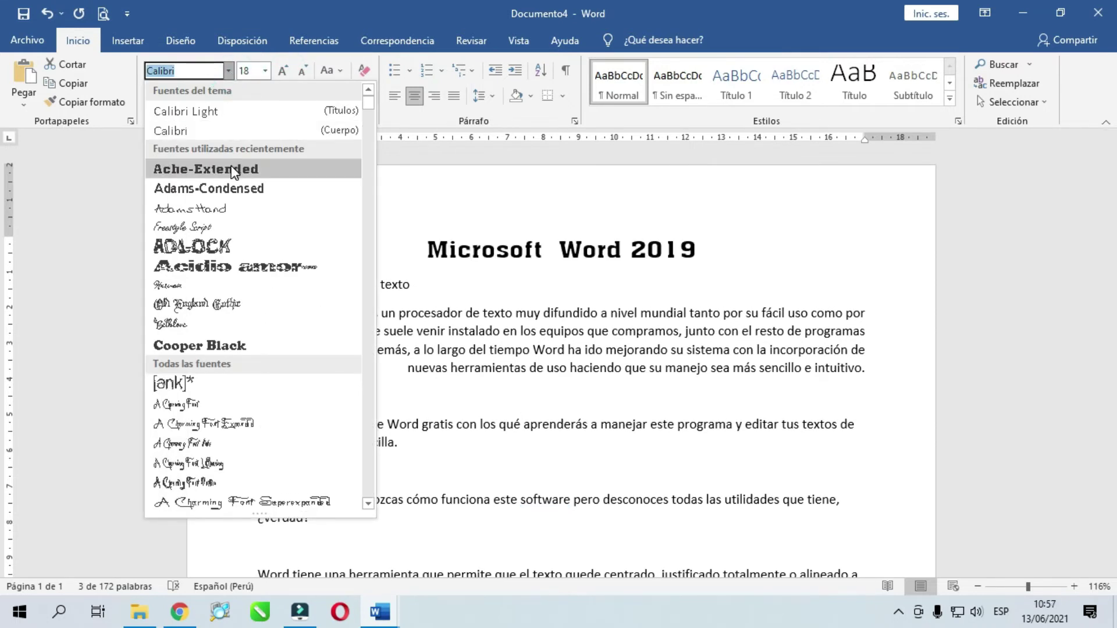
click(235, 171)
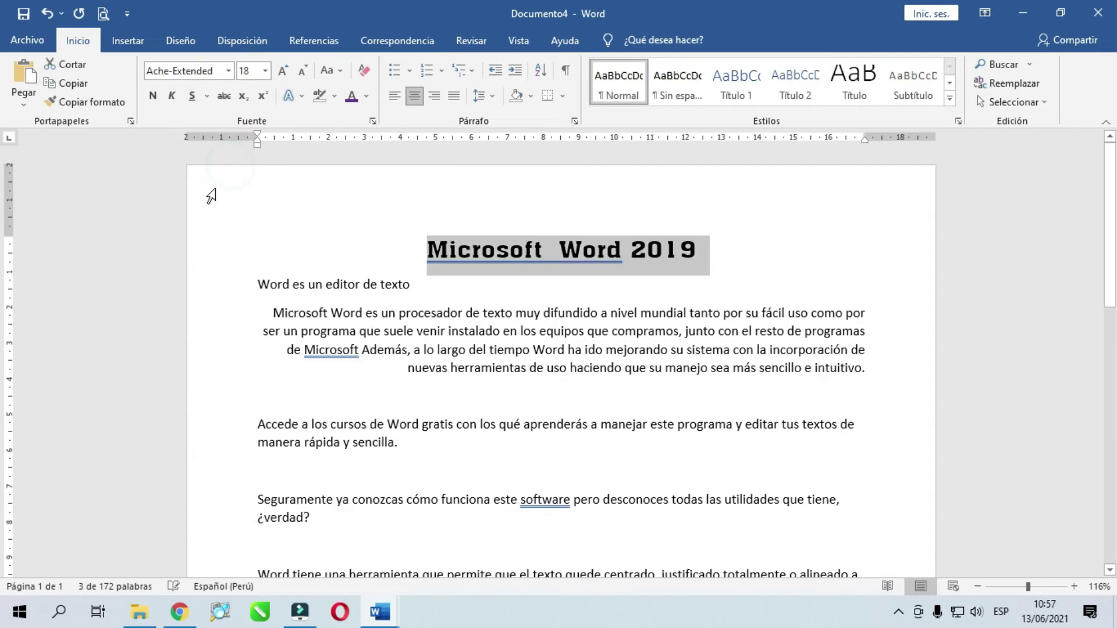
click(367, 98)
click(364, 241)
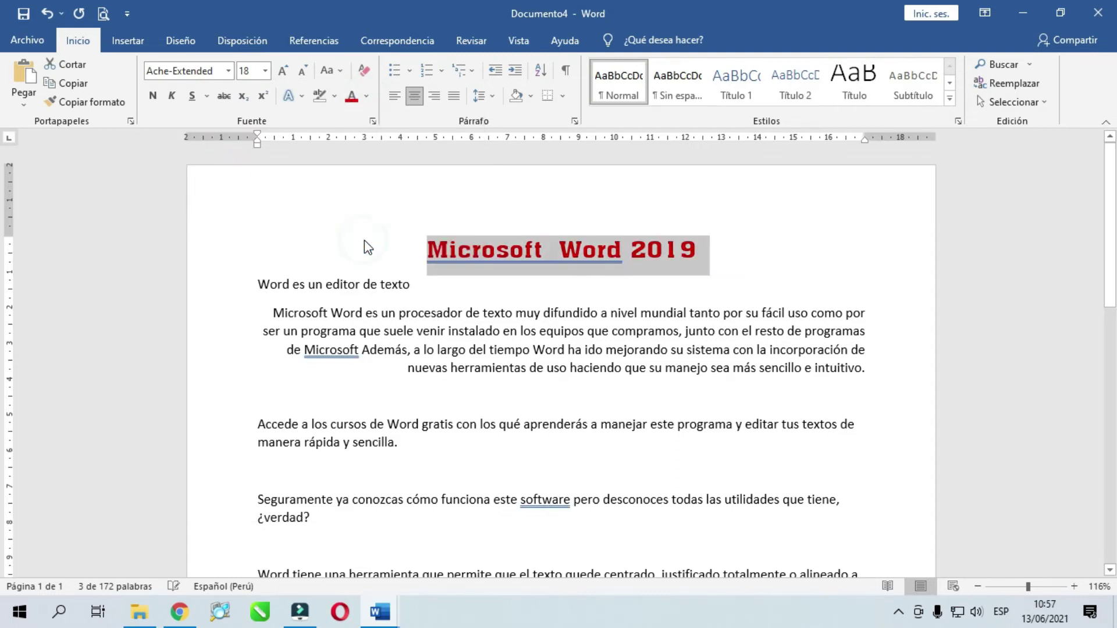
click(191, 96)
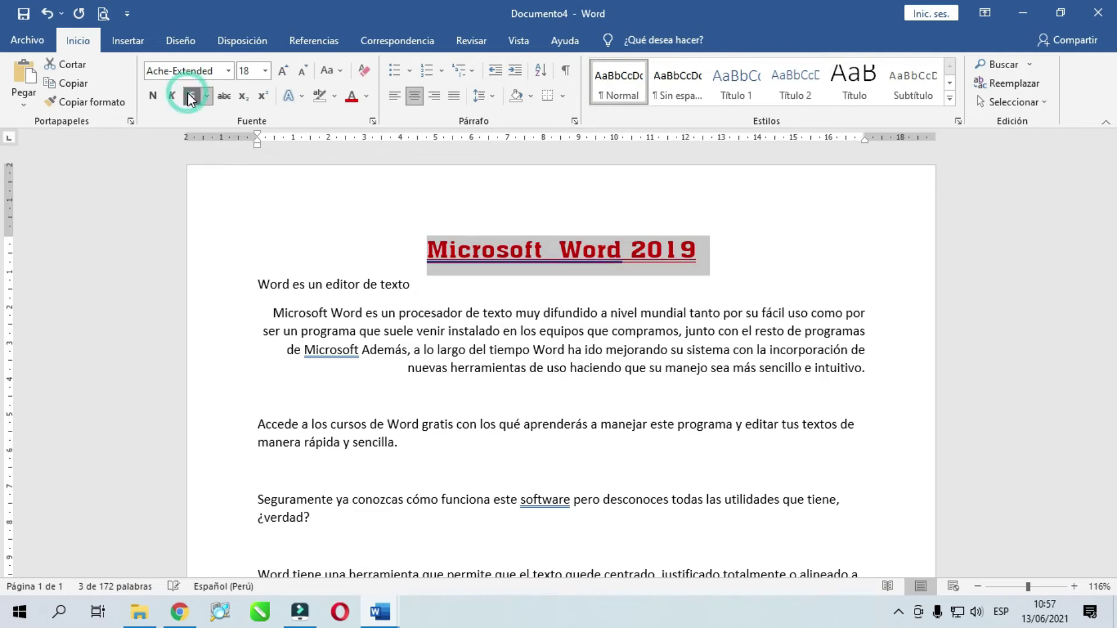
Remove the extra space between 'Microsoft' and 'Word' in the title.
click(559, 256)
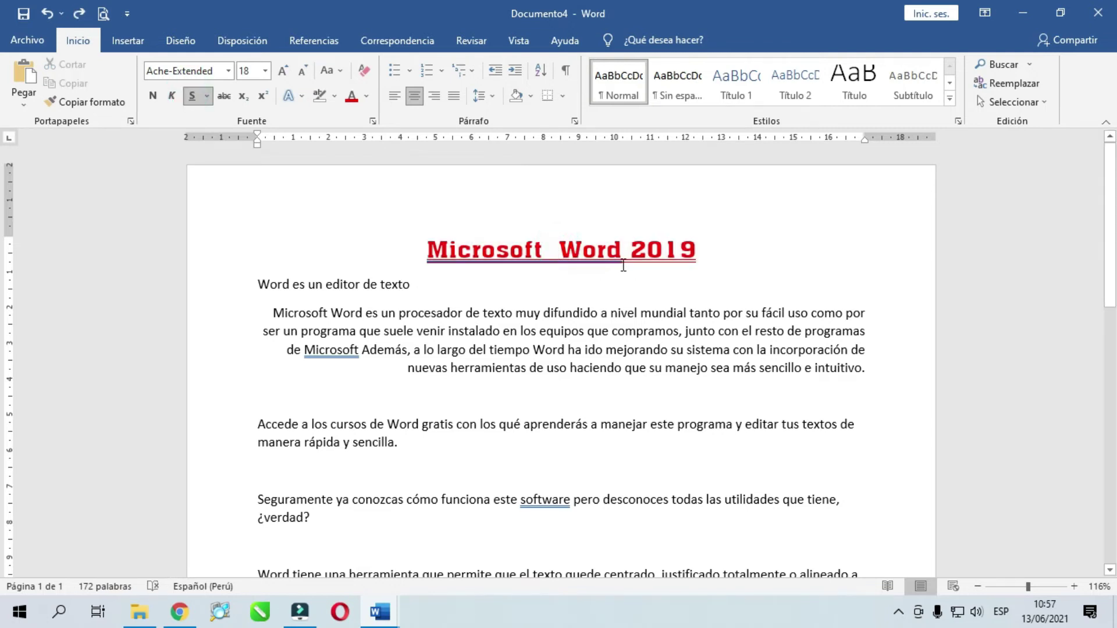
key(BackSpace)
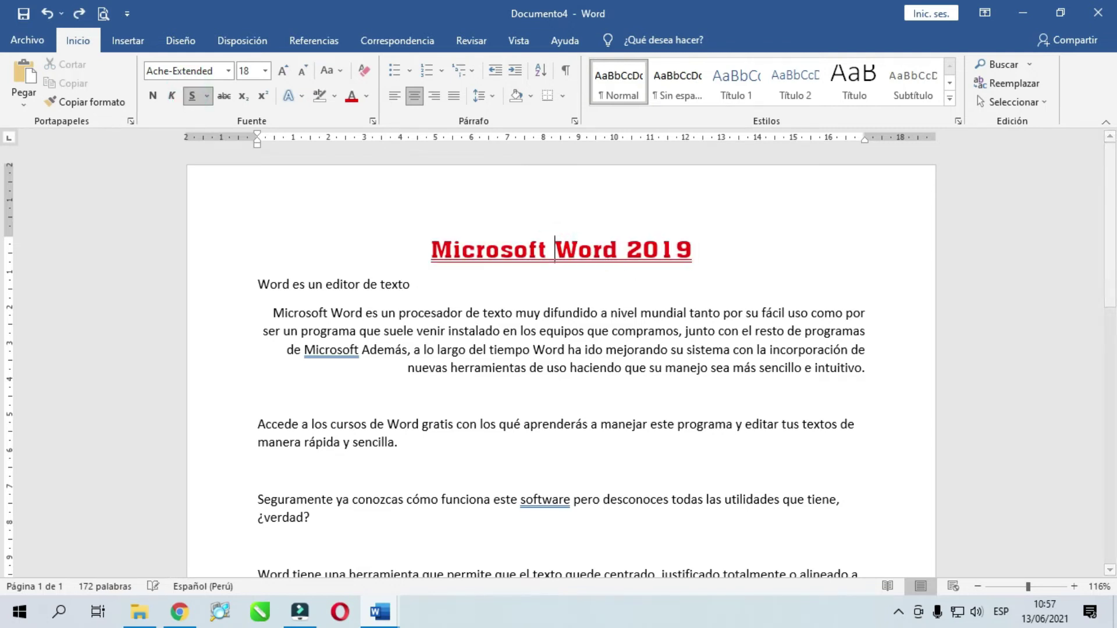
click(527, 280)
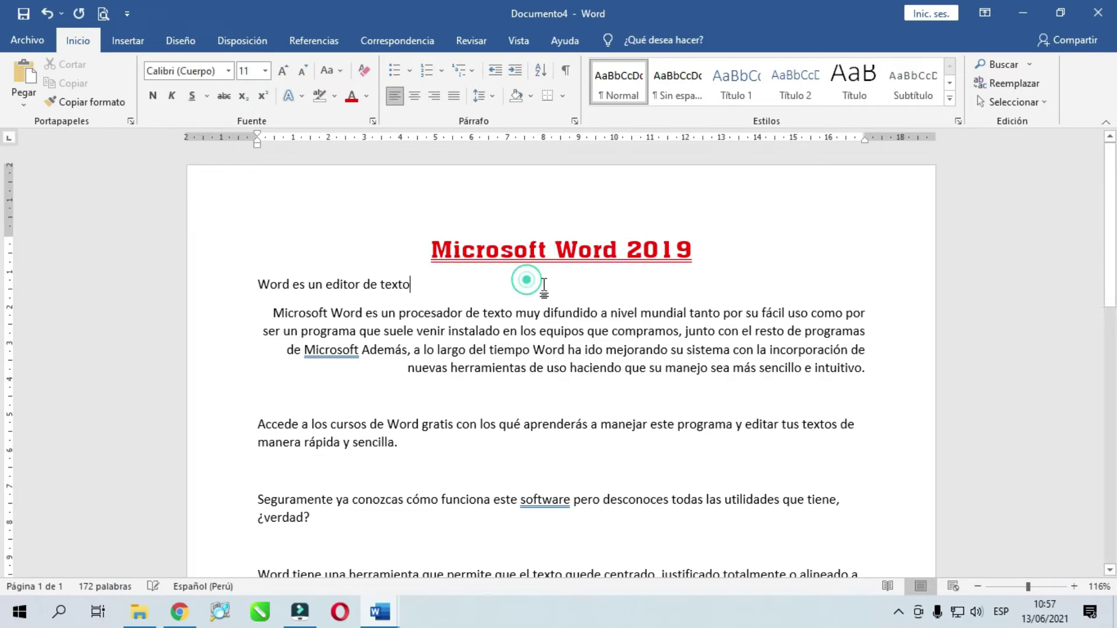
drag(547, 250, 554, 252)
click(554, 250)
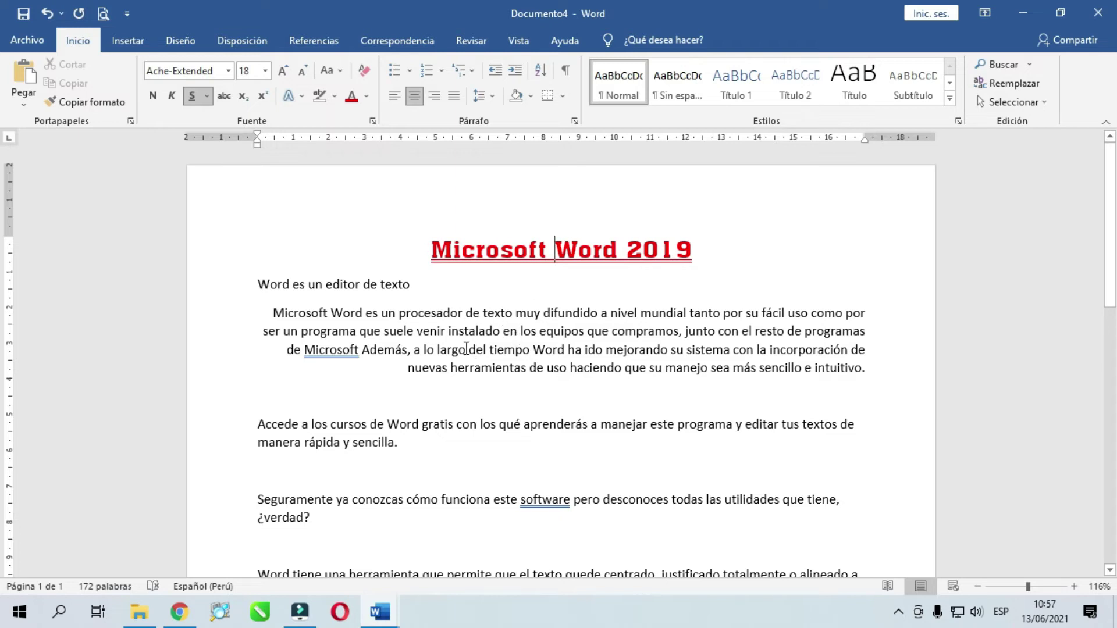
click(359, 349)
Add a comma after 'Microsoft' and justify the 'Microsoft Word es un procesador…' paragraph.
text(,)
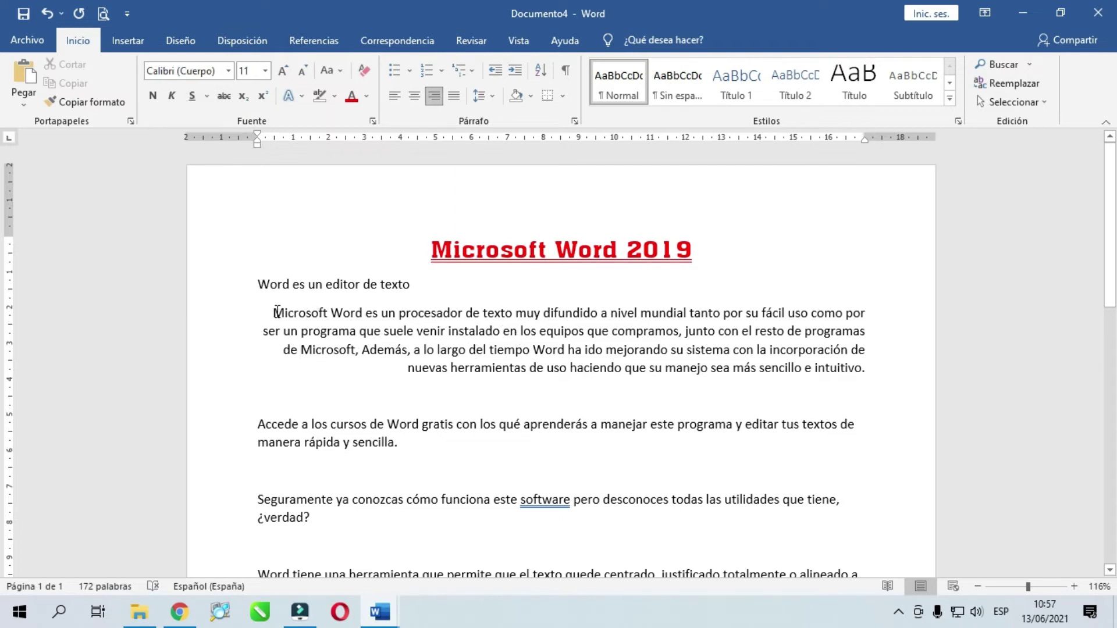
drag(277, 312, 805, 367)
click(533, 350)
click(455, 98)
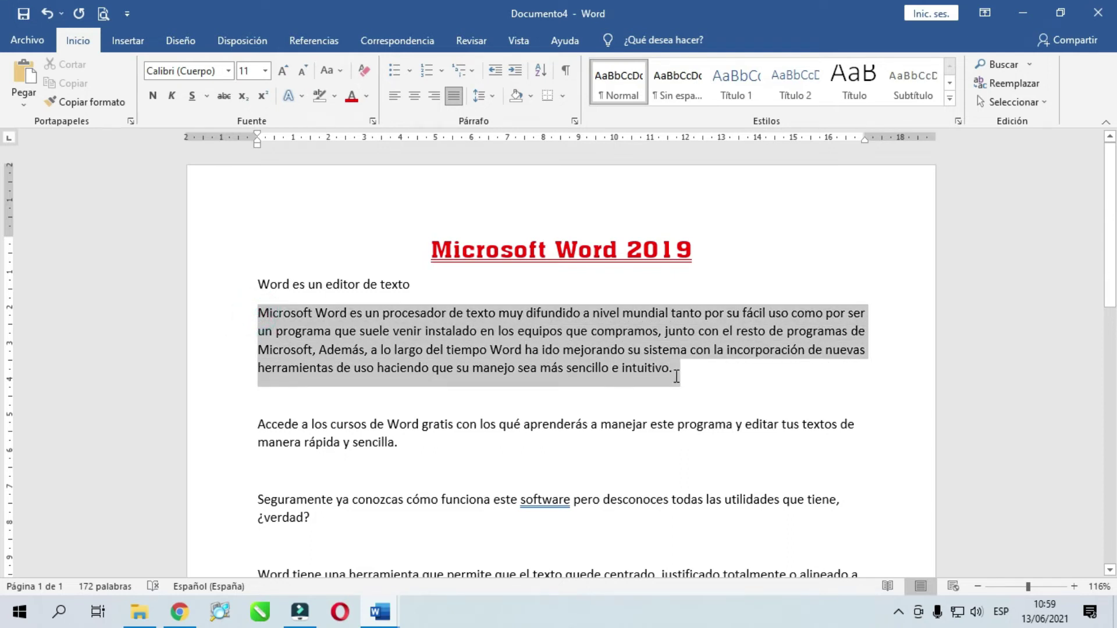
Shade the first body paragraph light blue from the Sombreado colours.
drag(258, 313, 674, 375)
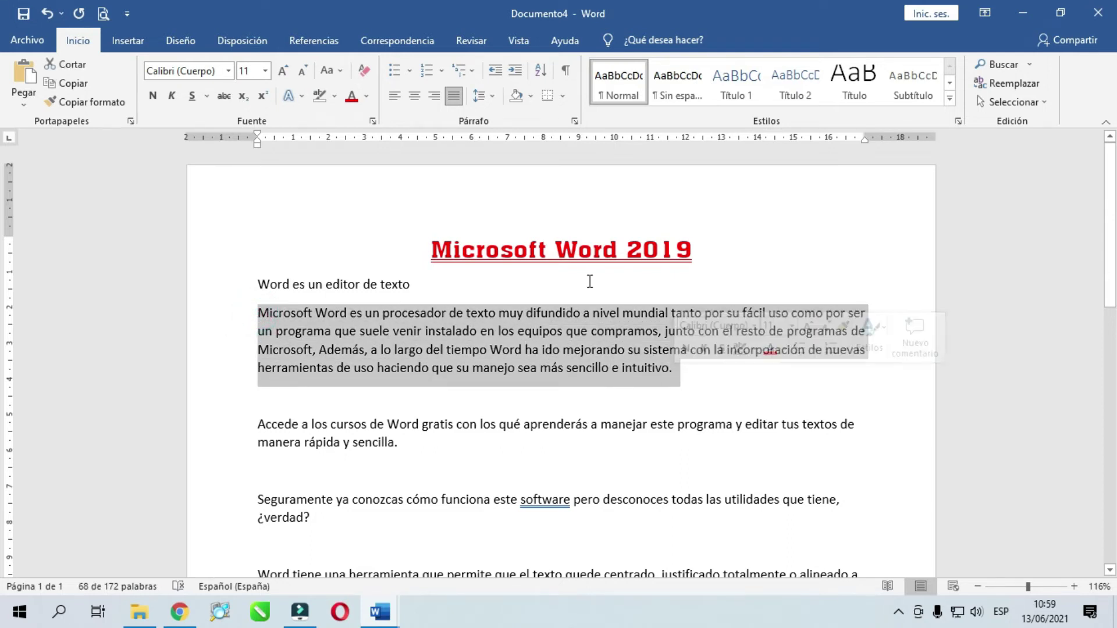
click(533, 99)
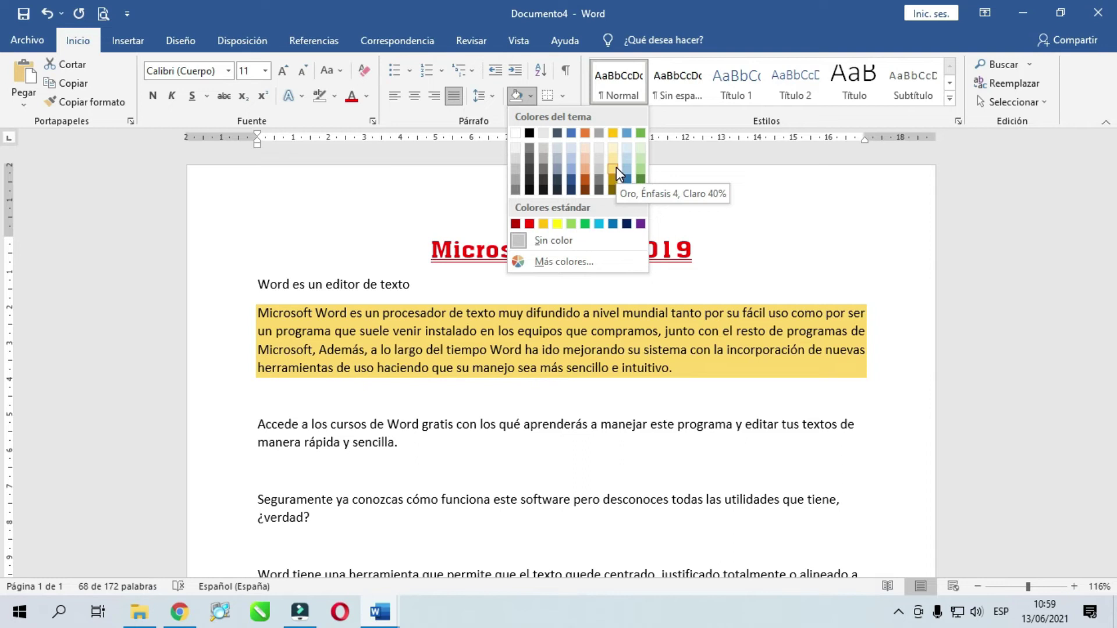
click(627, 137)
click(616, 350)
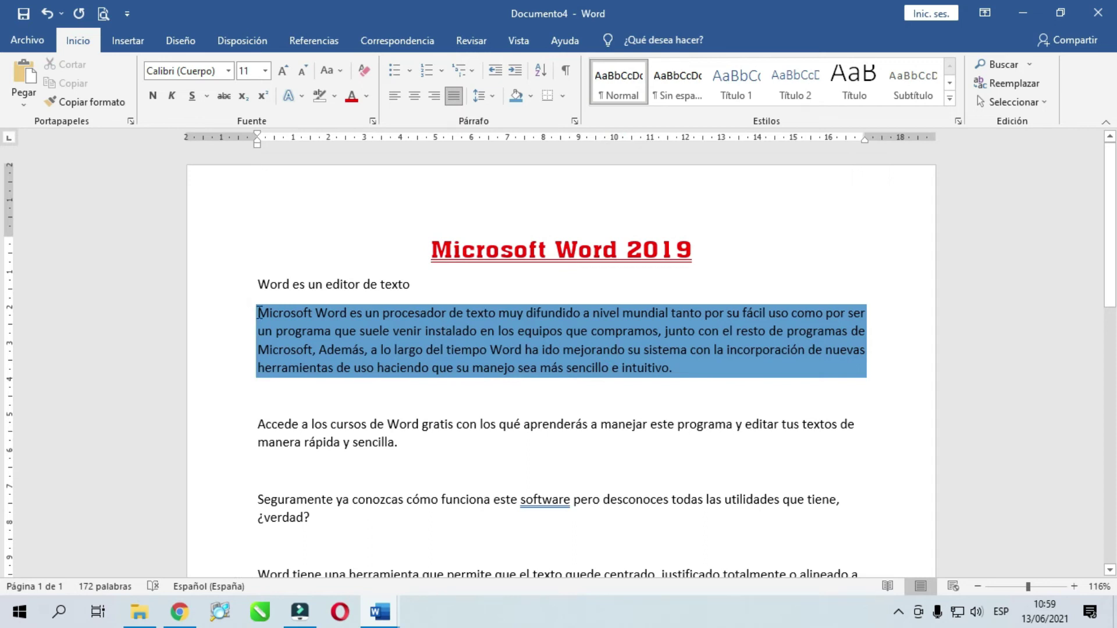
Try shading 'Word' in the subtitle line, cancel, and reselect the blue paragraph.
drag(257, 284, 289, 288)
click(257, 283)
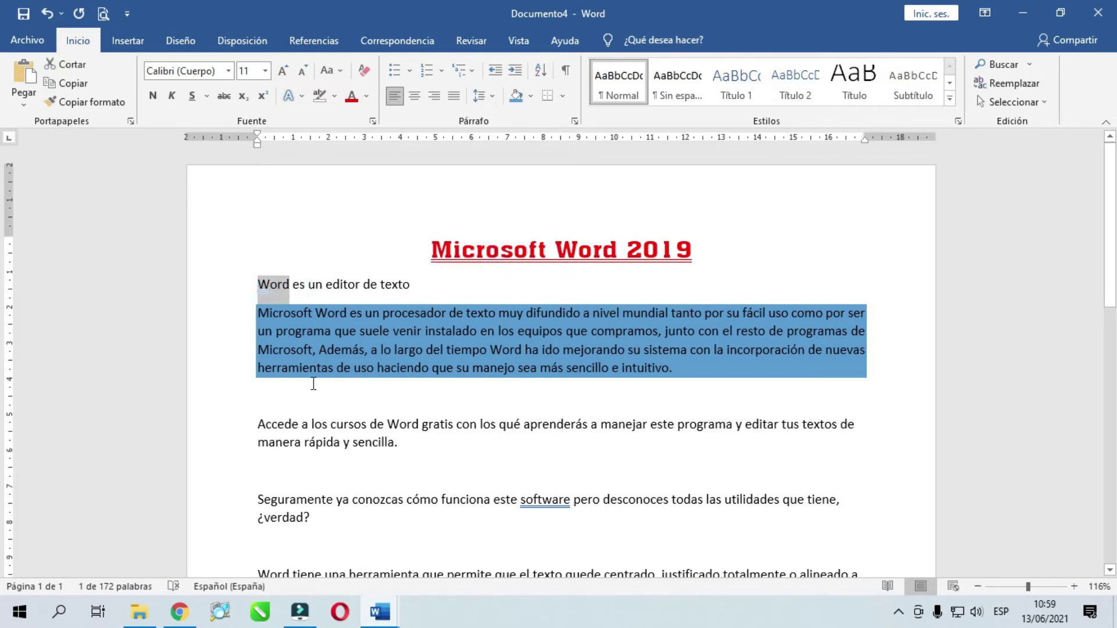
click(531, 97)
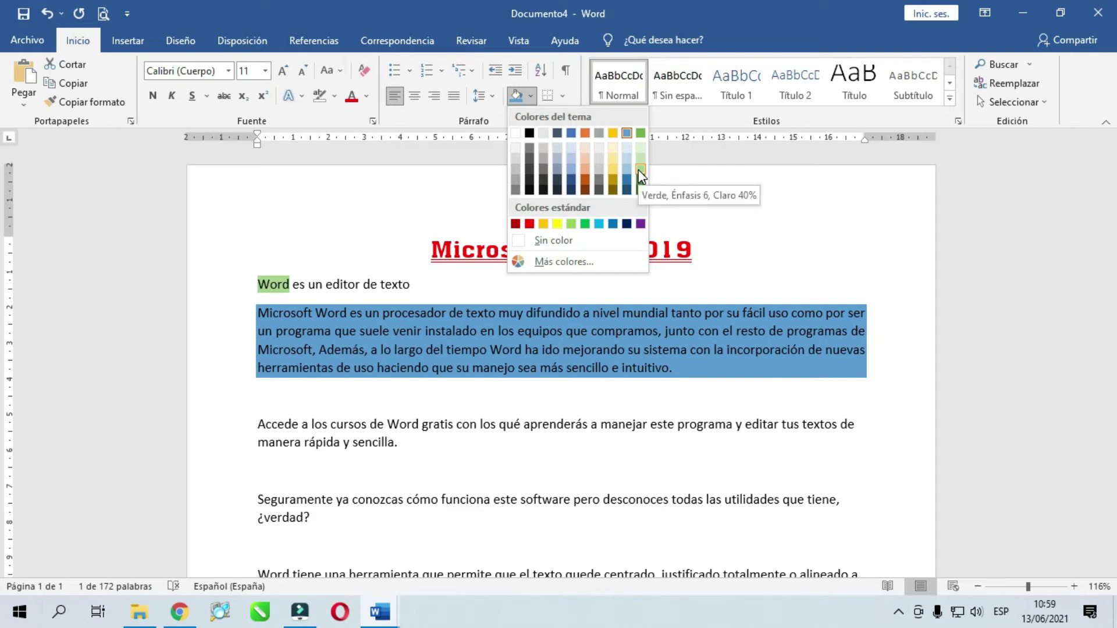
click(500, 324)
click(360, 336)
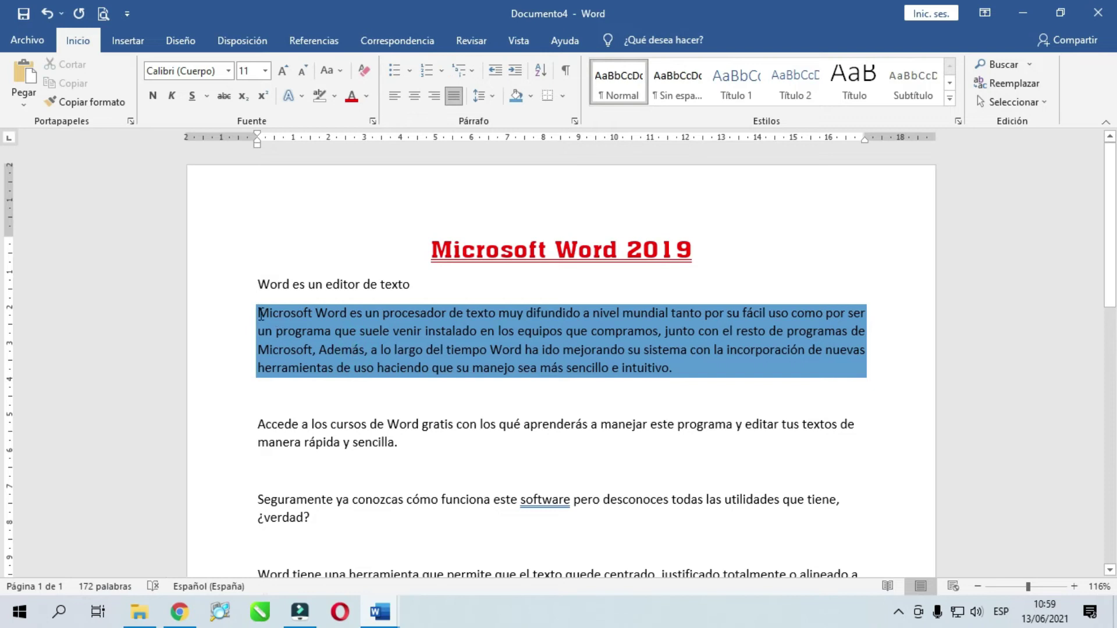
drag(260, 314, 673, 373)
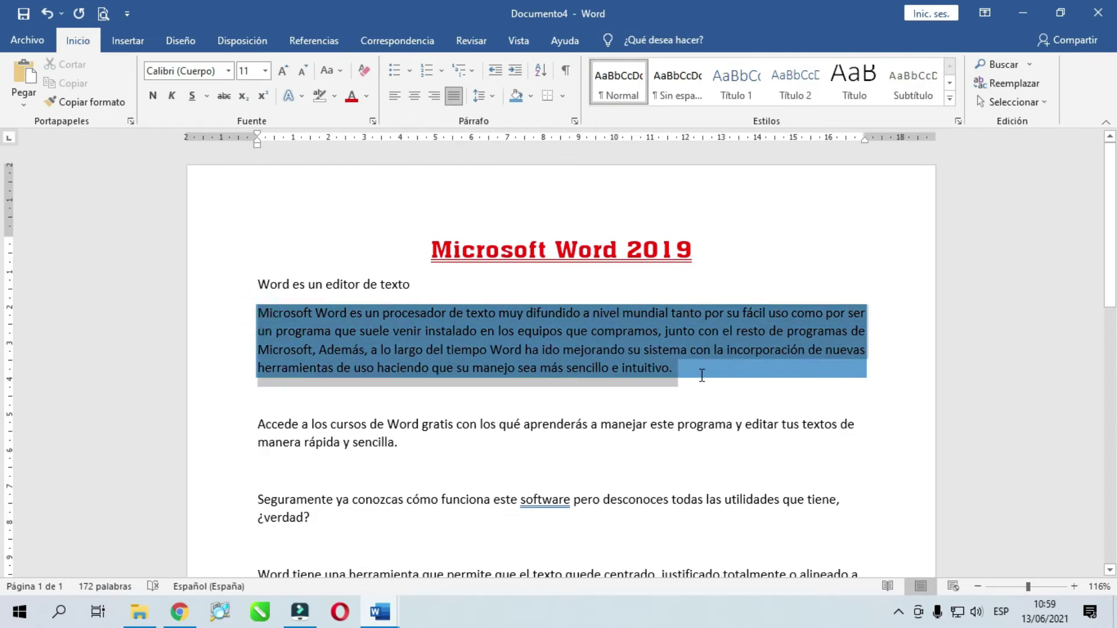
click(495, 331)
Replace the paragraph's blue shading with a bright green chosen under Más colores > Personalizado.
click(532, 96)
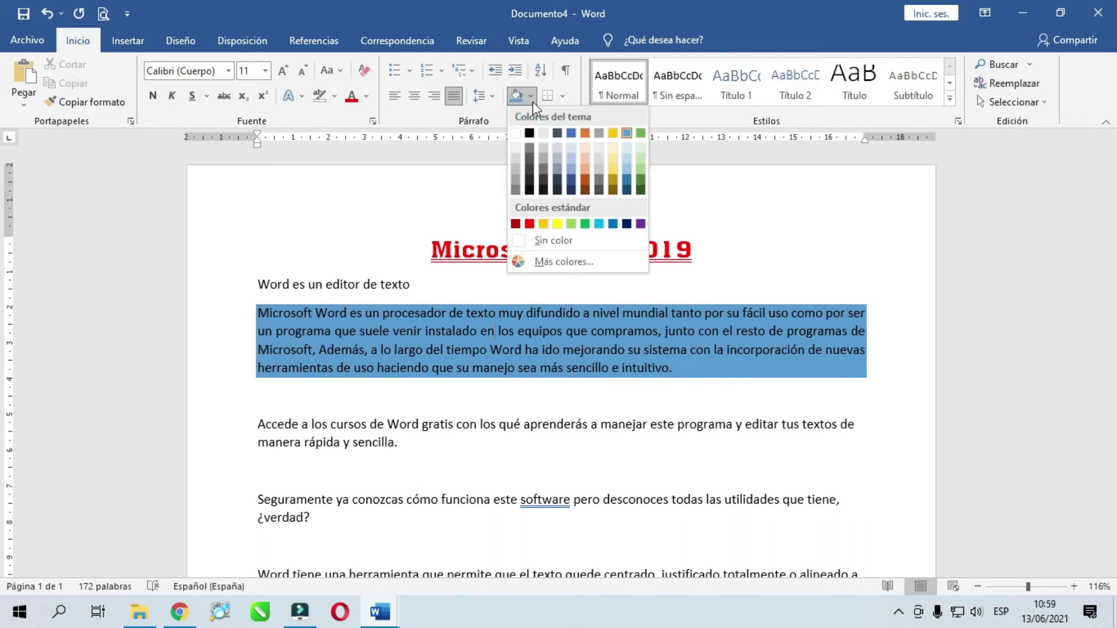
click(562, 263)
mouse_move(677, 247)
mouse_down()
mouse_move(673, 226)
mouse_move(620, 231)
mouse_up()
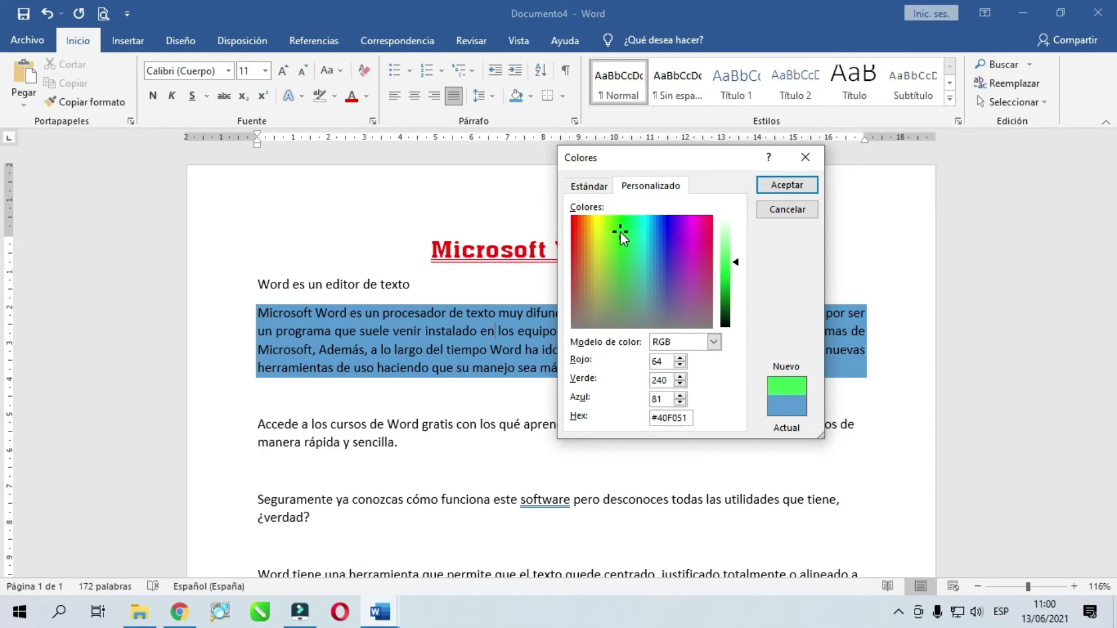
click(782, 186)
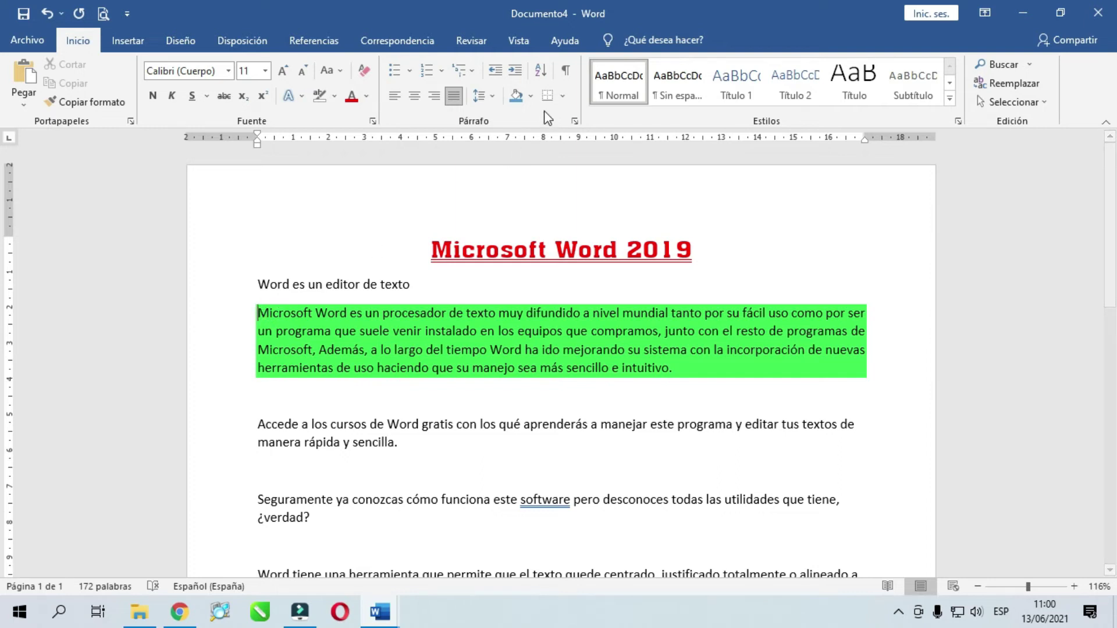
Put a box border on all sides of the green-shaded first paragraph.
click(562, 96)
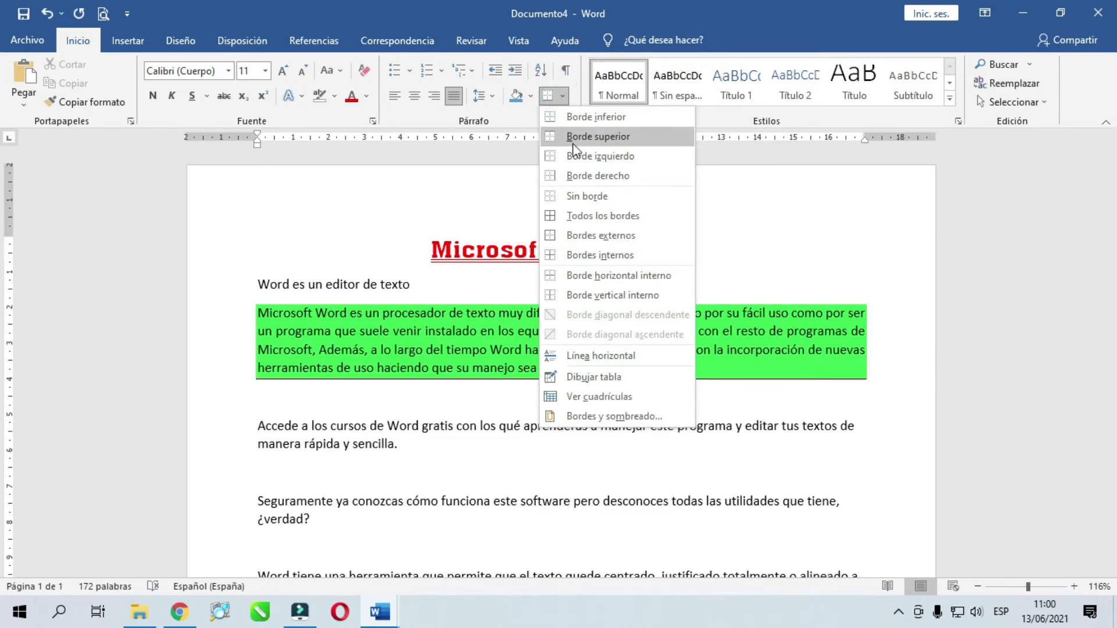
click(617, 215)
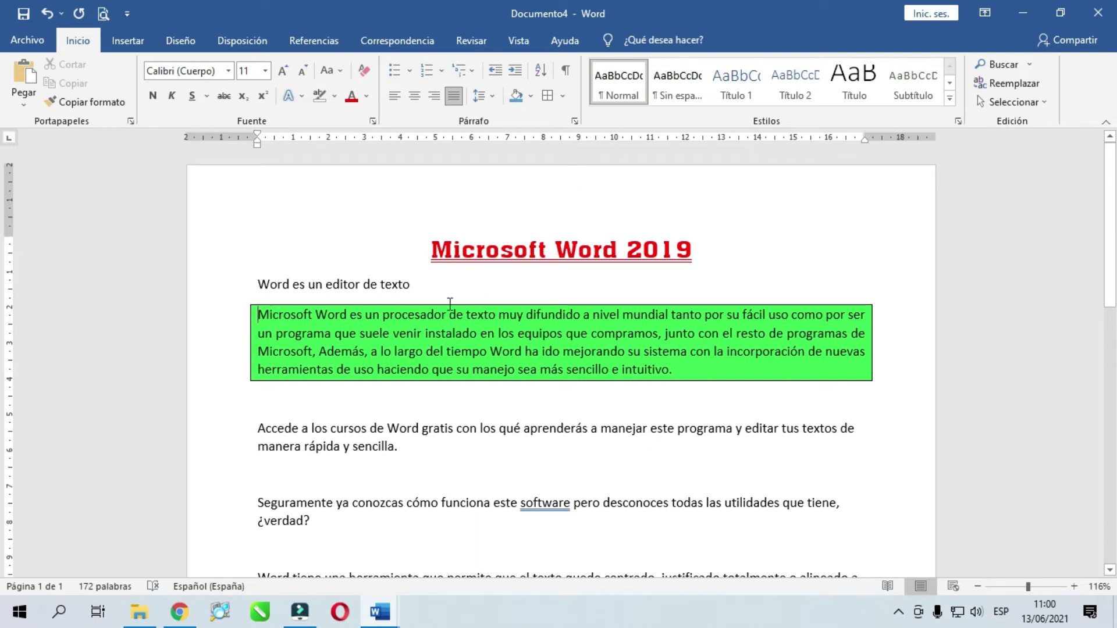
click(562, 95)
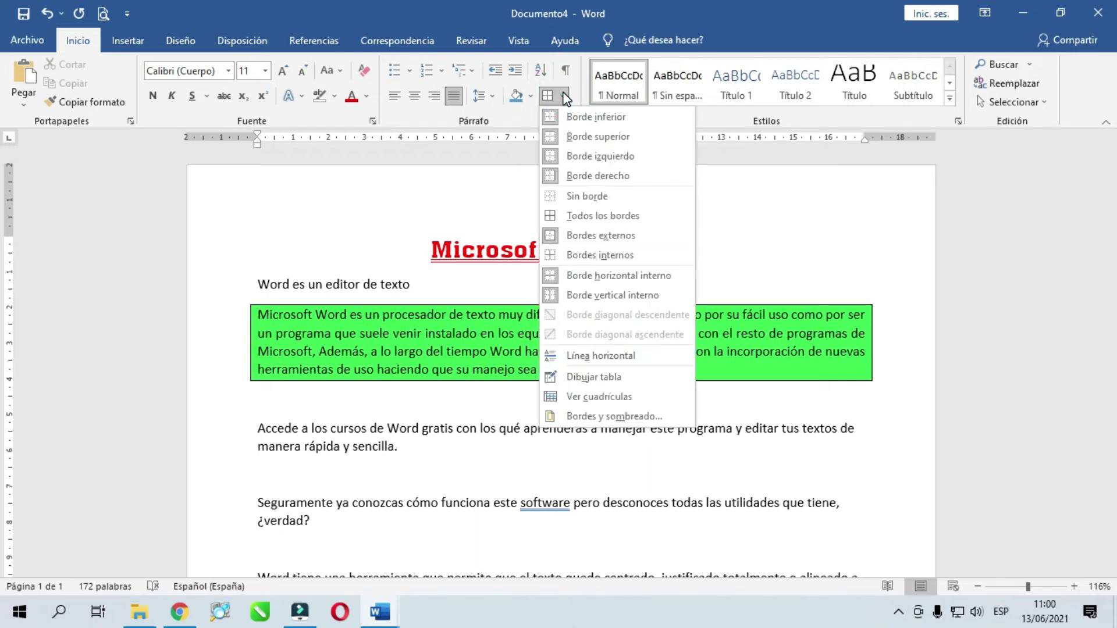
Replace the green paragraph's thin outline with a thick double-line Cuadro border, 2 ¼ pt wide.
click(599, 414)
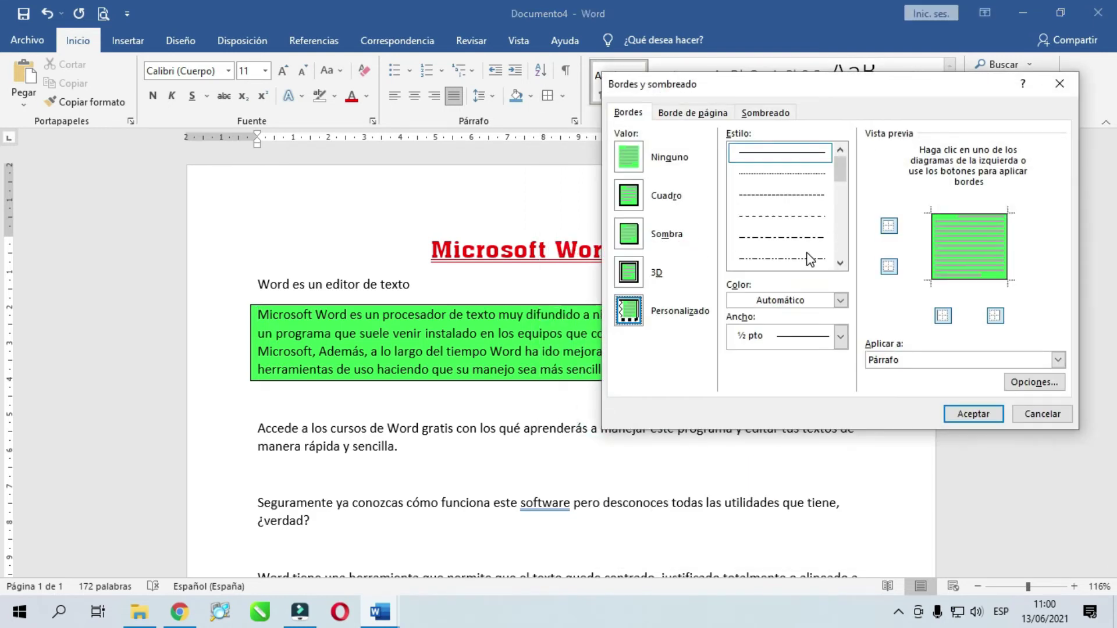
drag(847, 174, 848, 235)
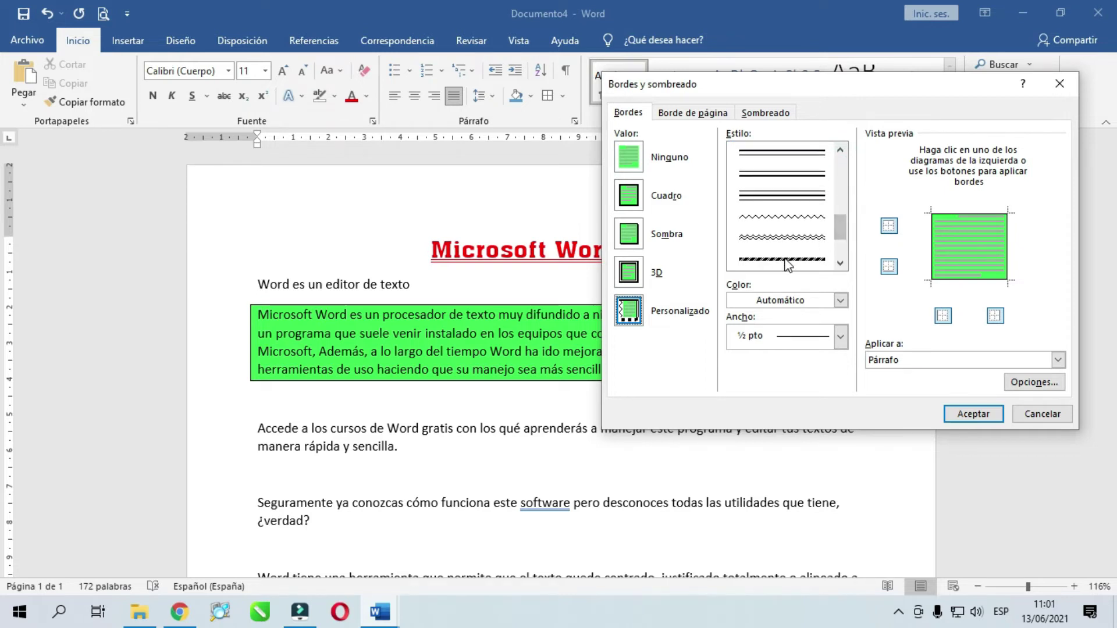
drag(845, 231, 841, 237)
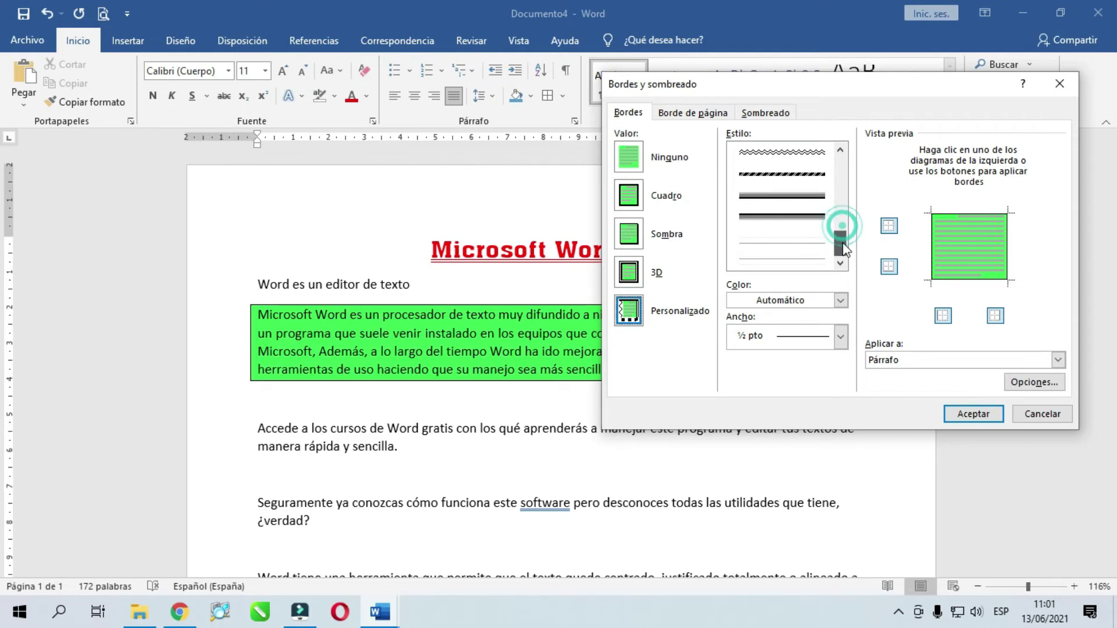
click(791, 194)
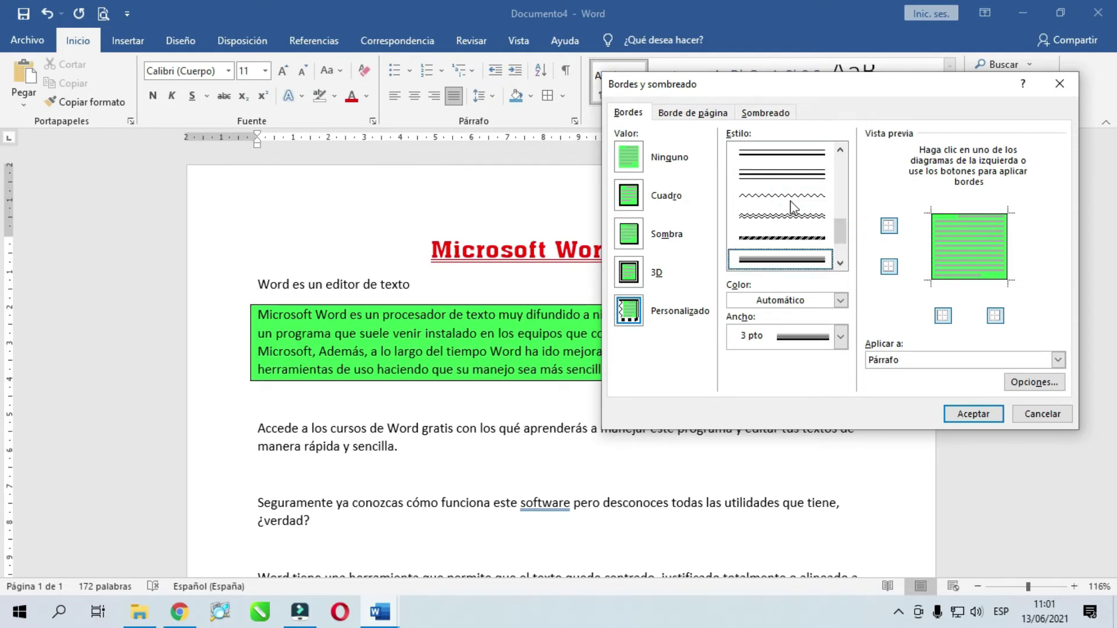
click(637, 197)
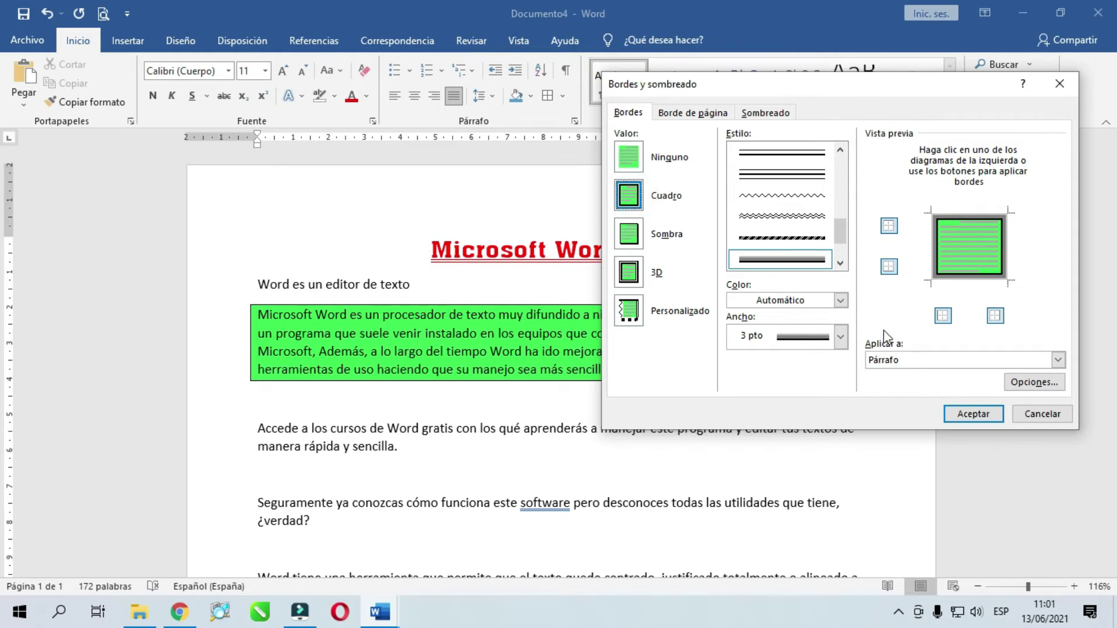
click(841, 336)
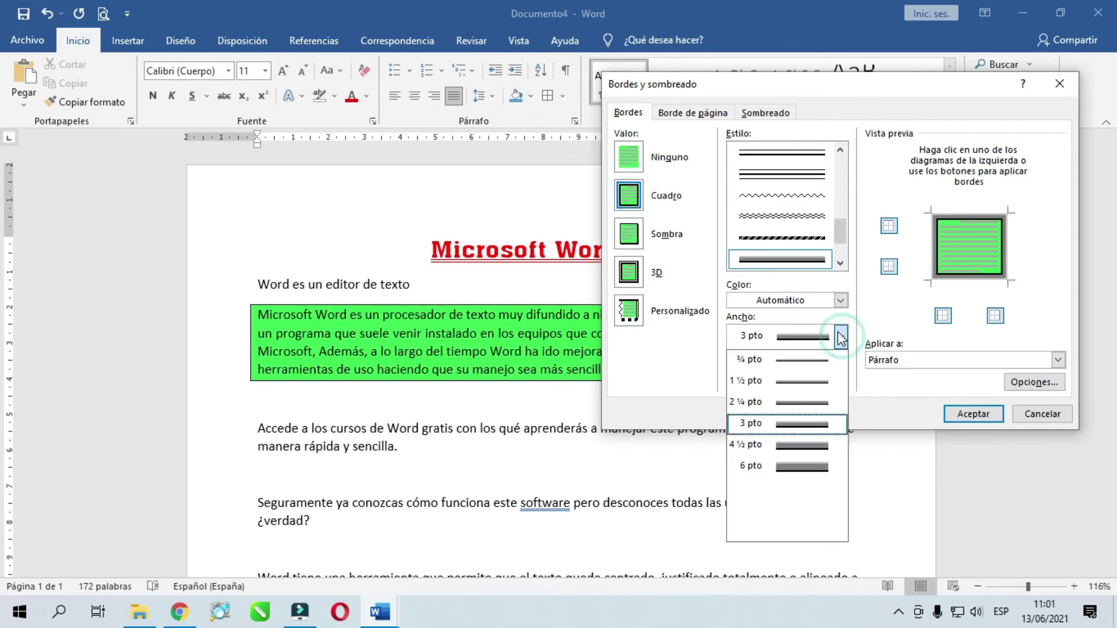
click(809, 403)
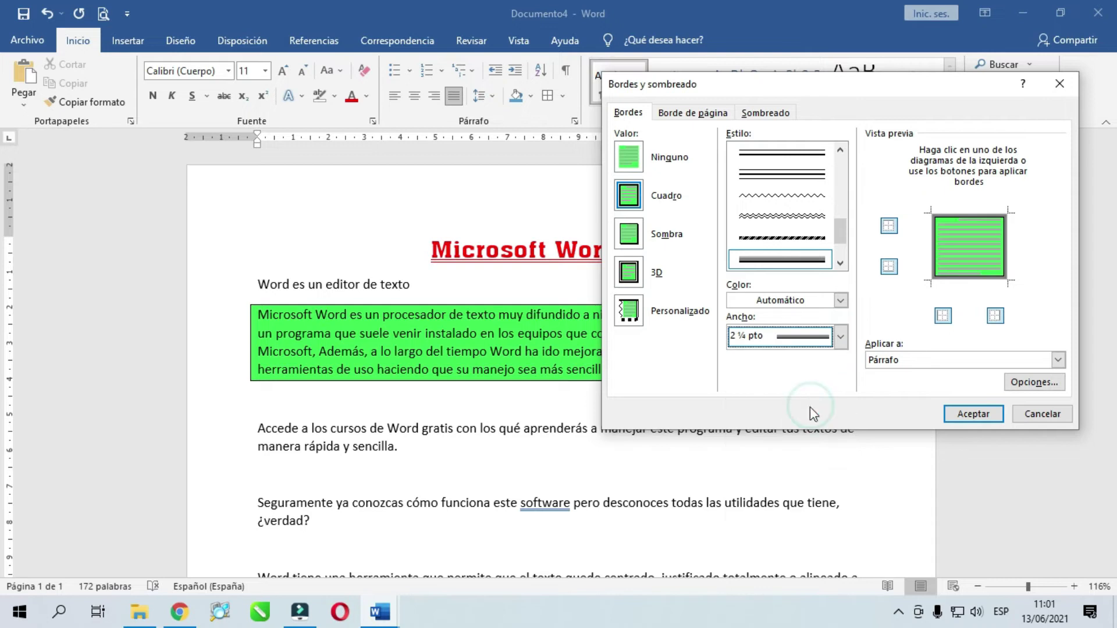
click(966, 413)
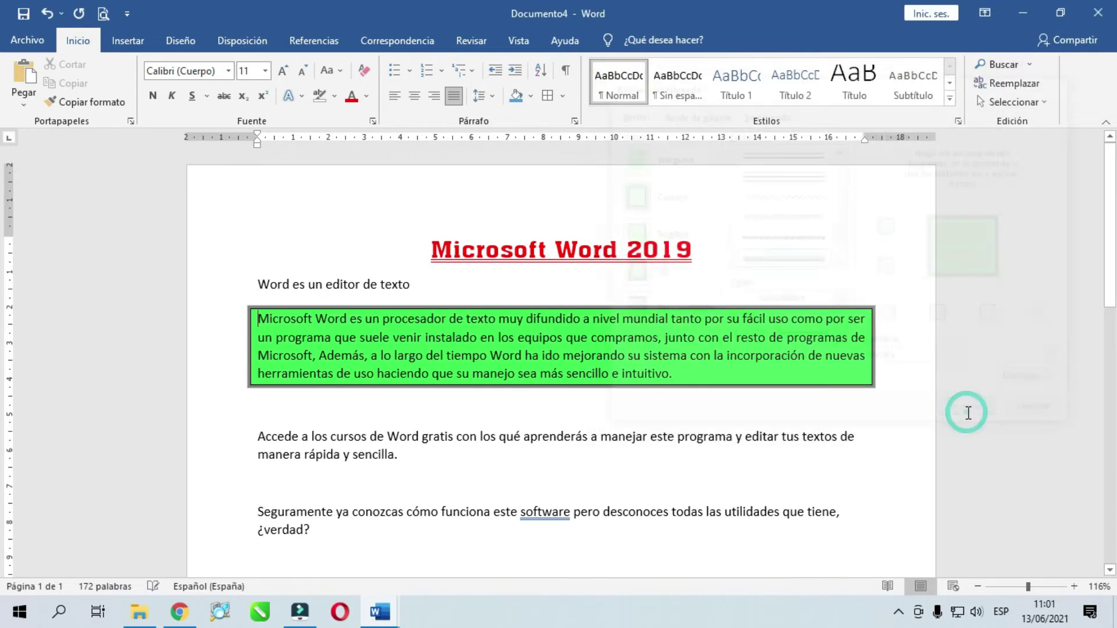
click(754, 416)
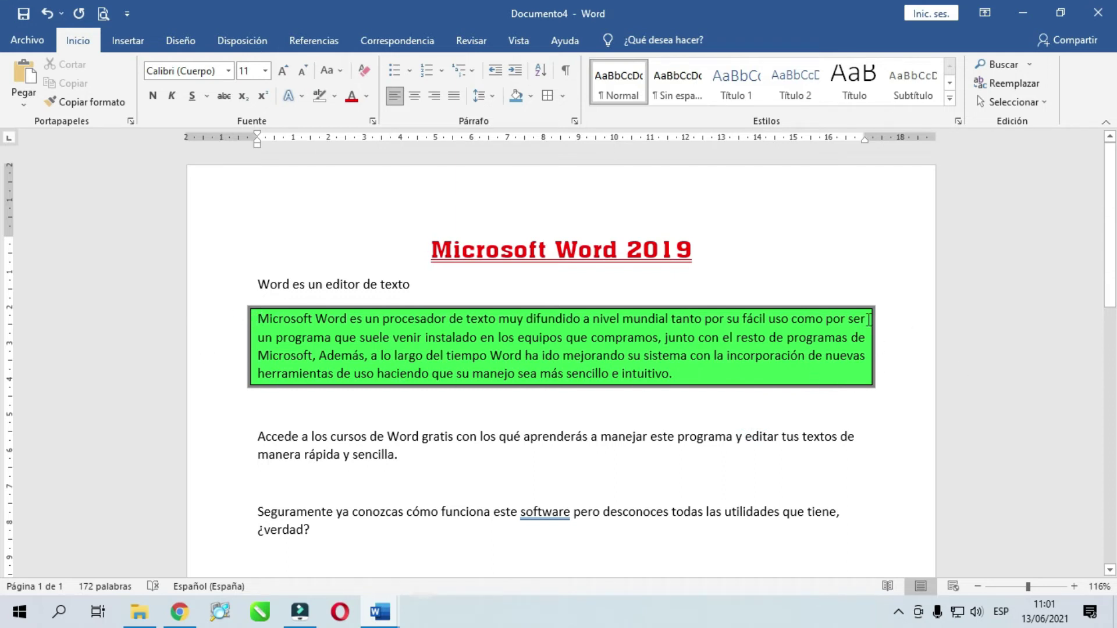
Recolour the green paragraph's 2 ¼ pt double-line box border to standard yellow.
click(263, 319)
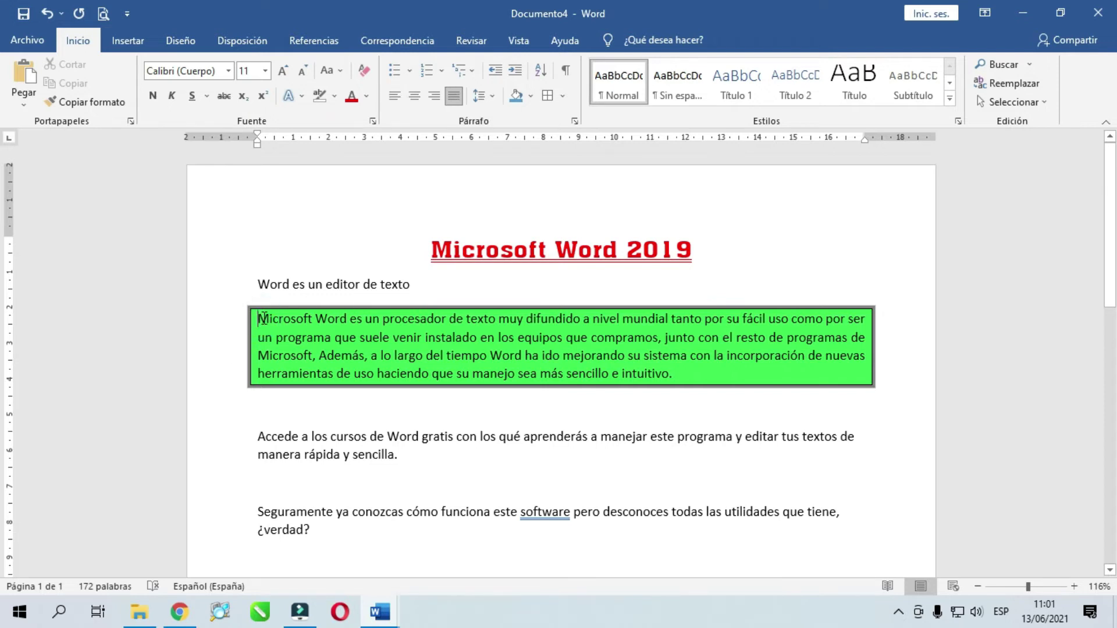
click(332, 339)
click(258, 320)
click(562, 97)
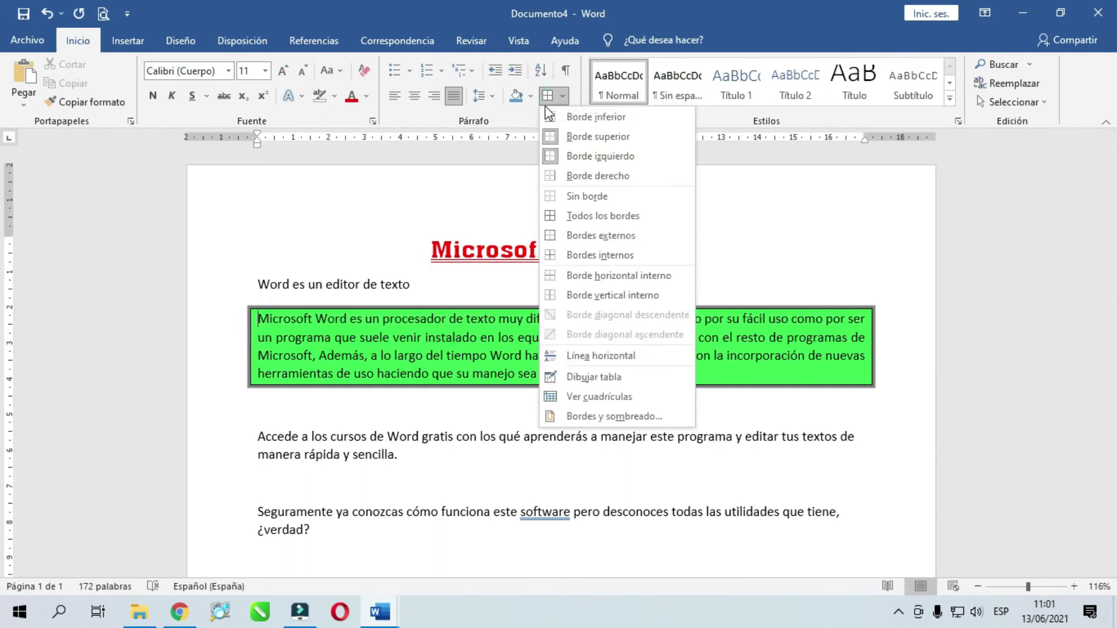
click(602, 415)
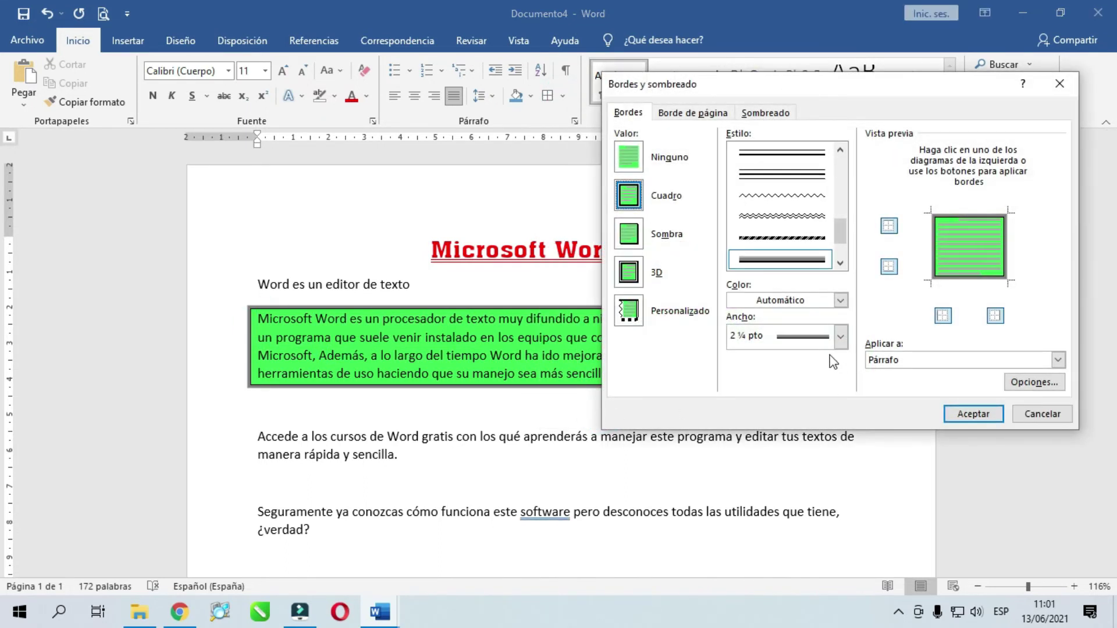
click(839, 300)
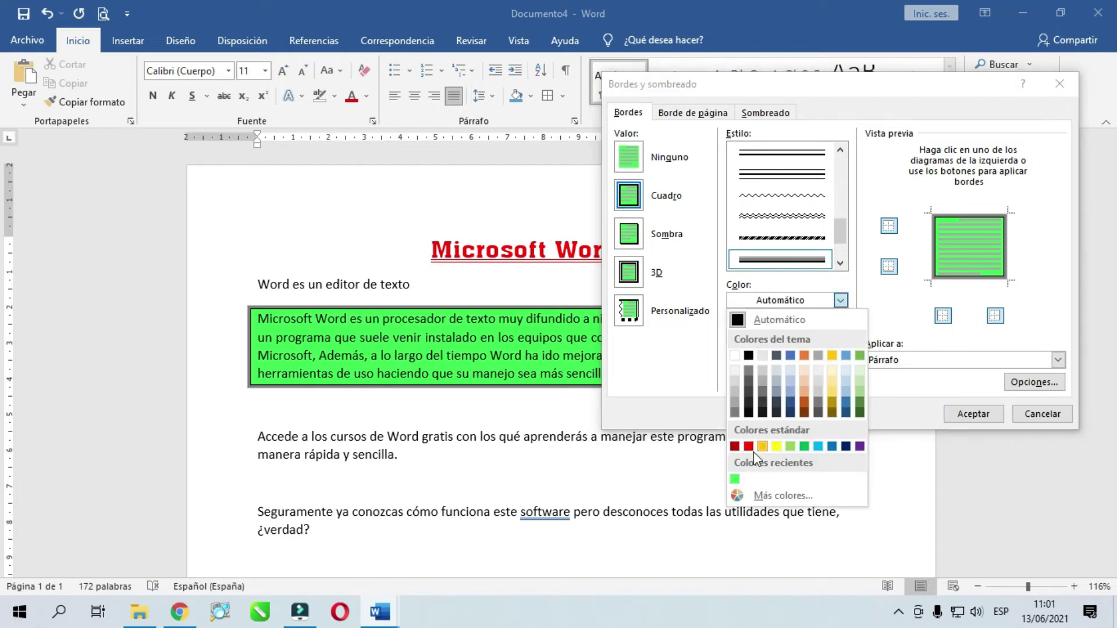
click(775, 445)
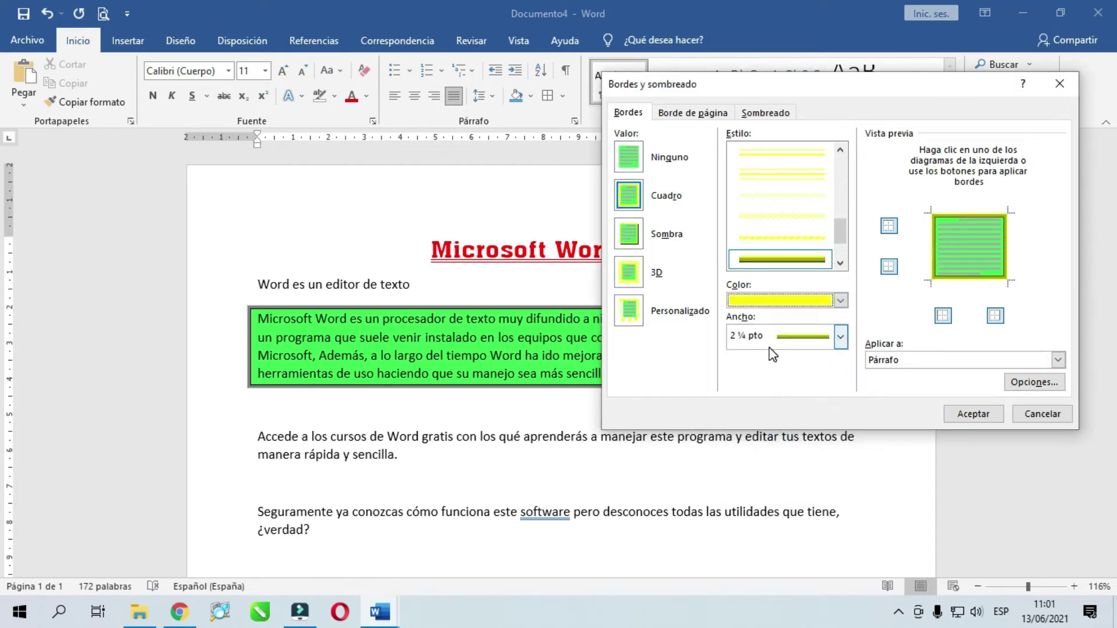
click(633, 203)
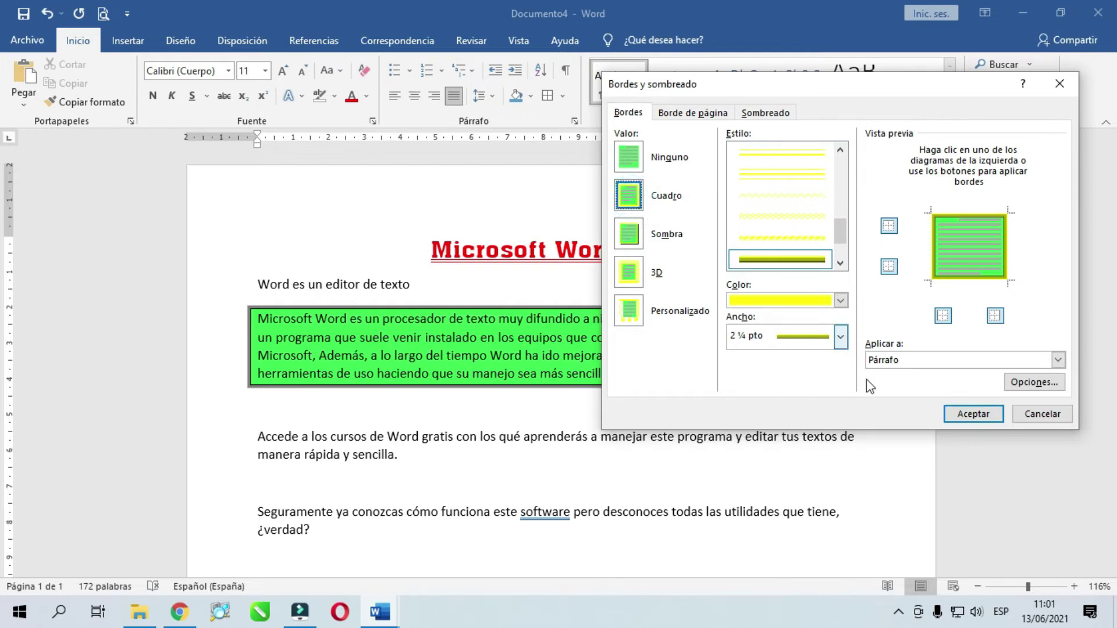
click(972, 415)
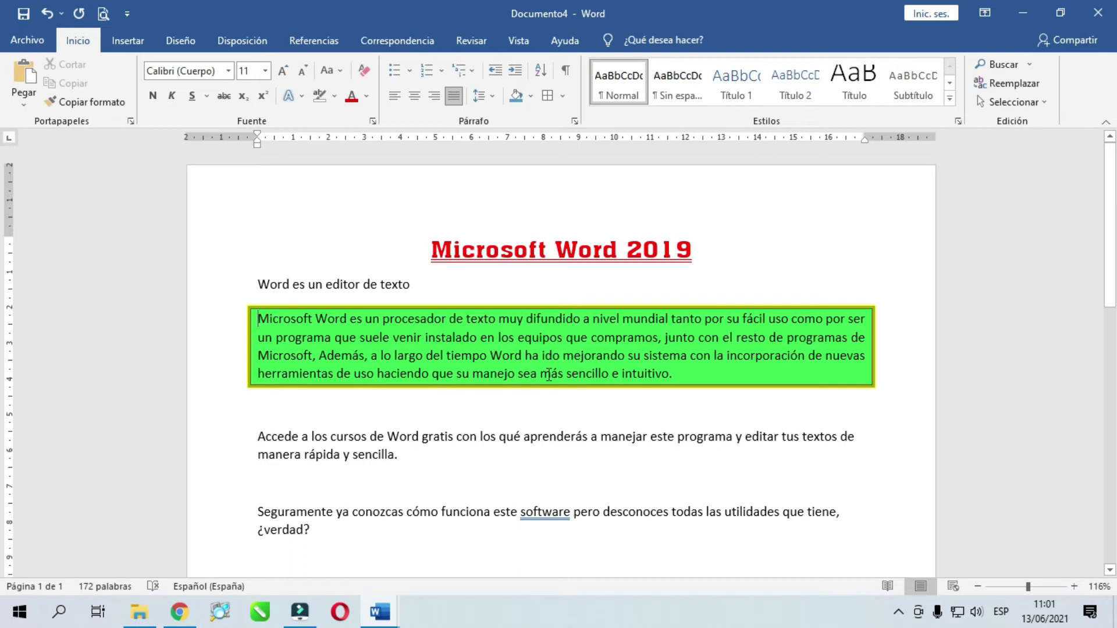
scroll(548, 375, down, 2)
scroll(548, 375, up, 2)
scroll(489, 431, down, 4)
scroll(490, 430, down, 7)
scroll(489, 431, down, 5)
scroll(411, 573, down, 2)
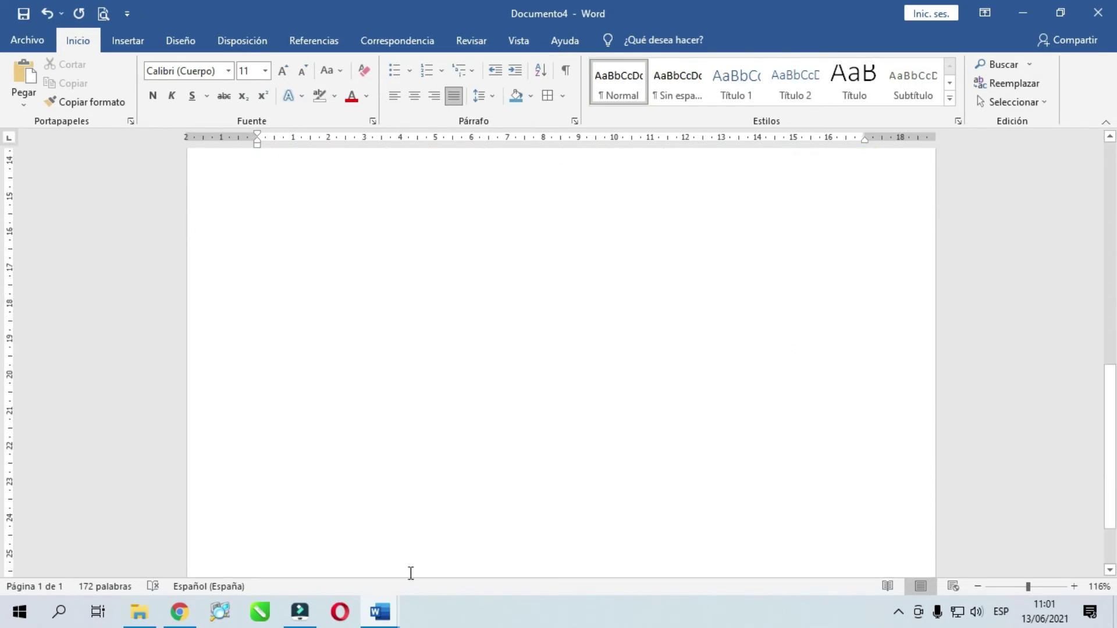
mouse_move(379, 612)
click(302, 556)
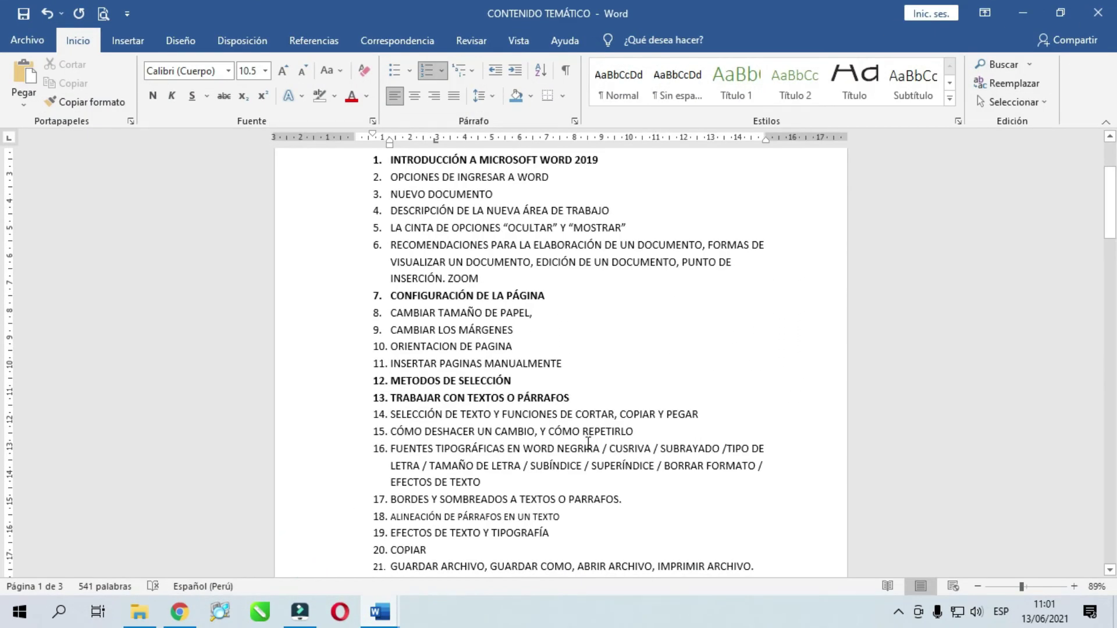
scroll(588, 443, down, 2)
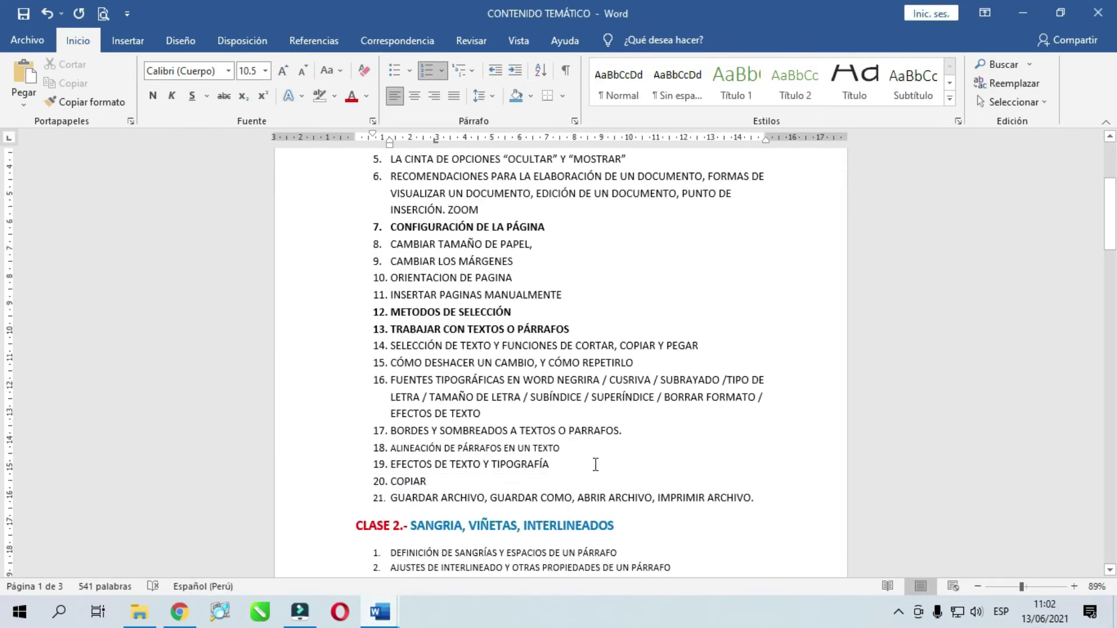
scroll(596, 464, up, 4)
click(448, 542)
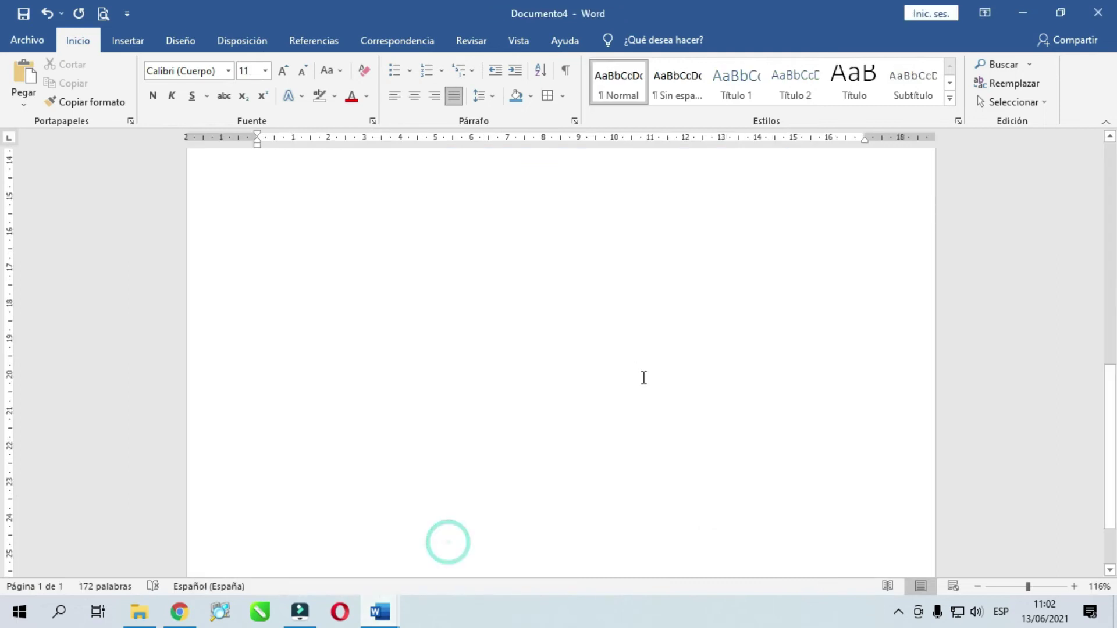
scroll(644, 384, down, 3)
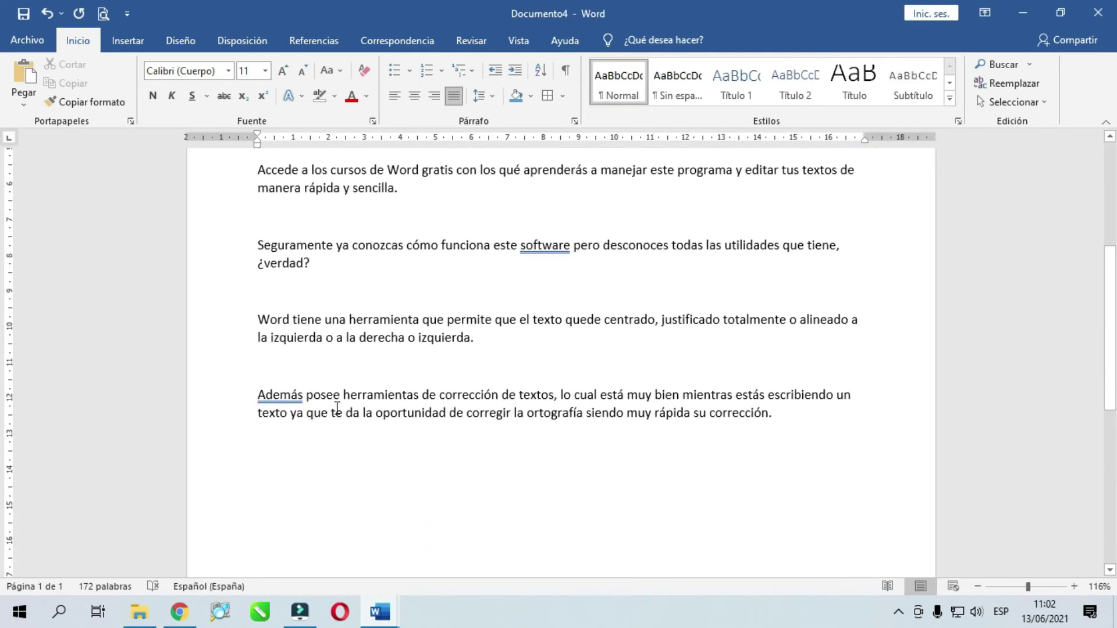
drag(258, 397, 802, 409)
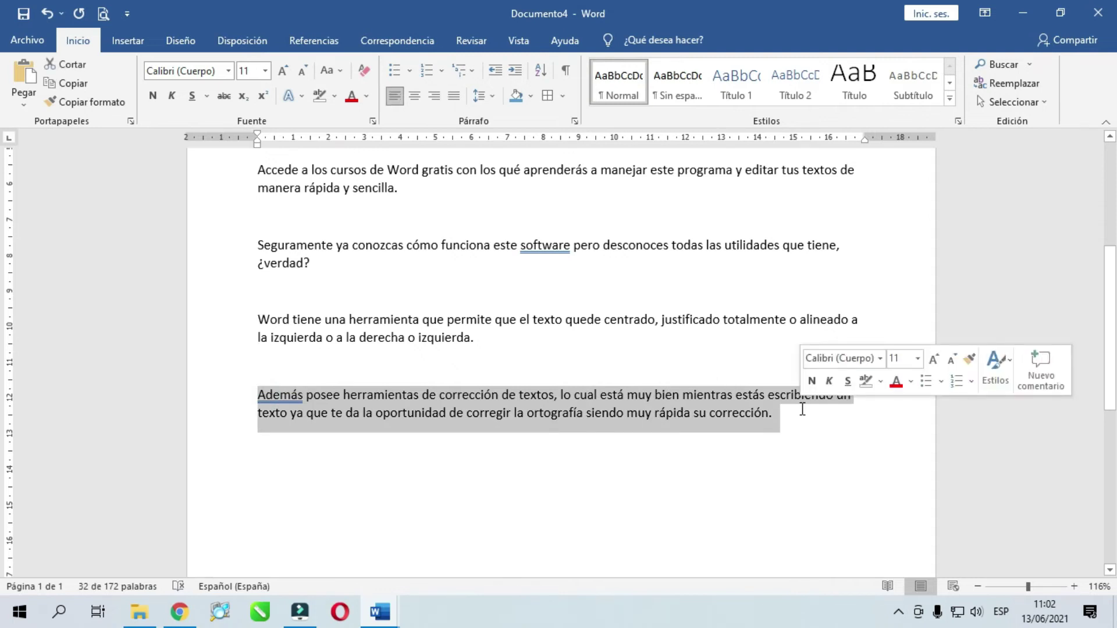
click(646, 395)
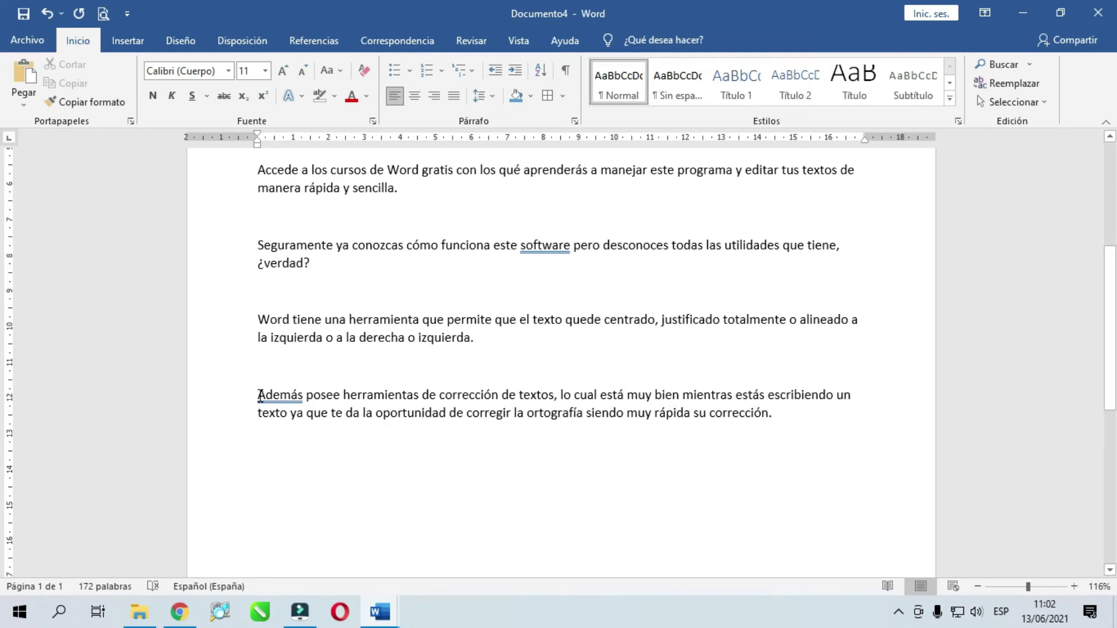
drag(259, 396, 771, 414)
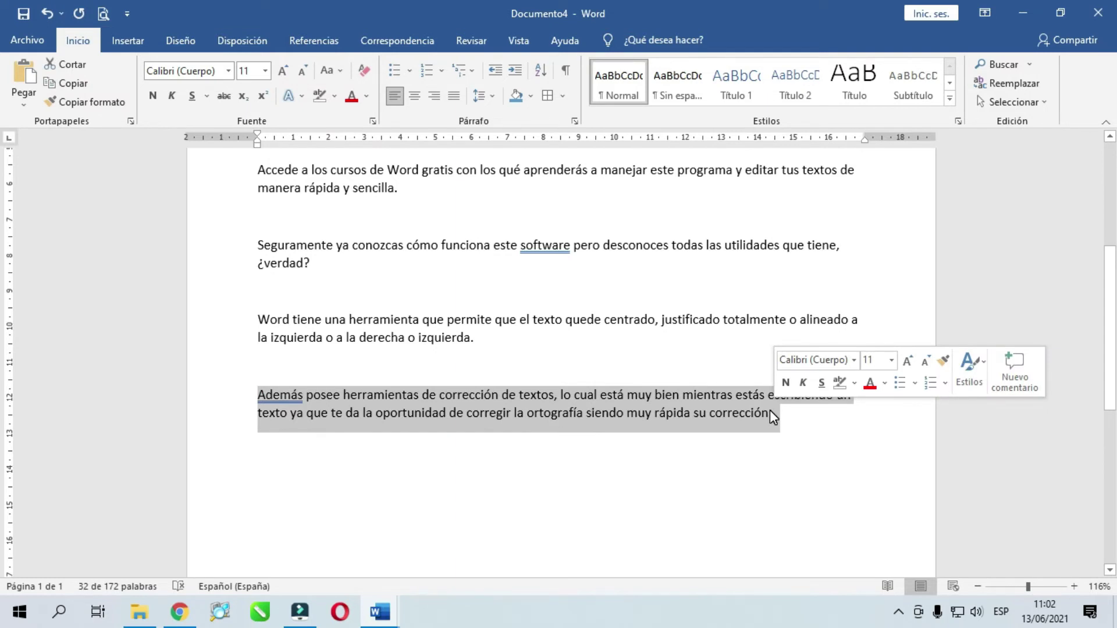
key(Delete)
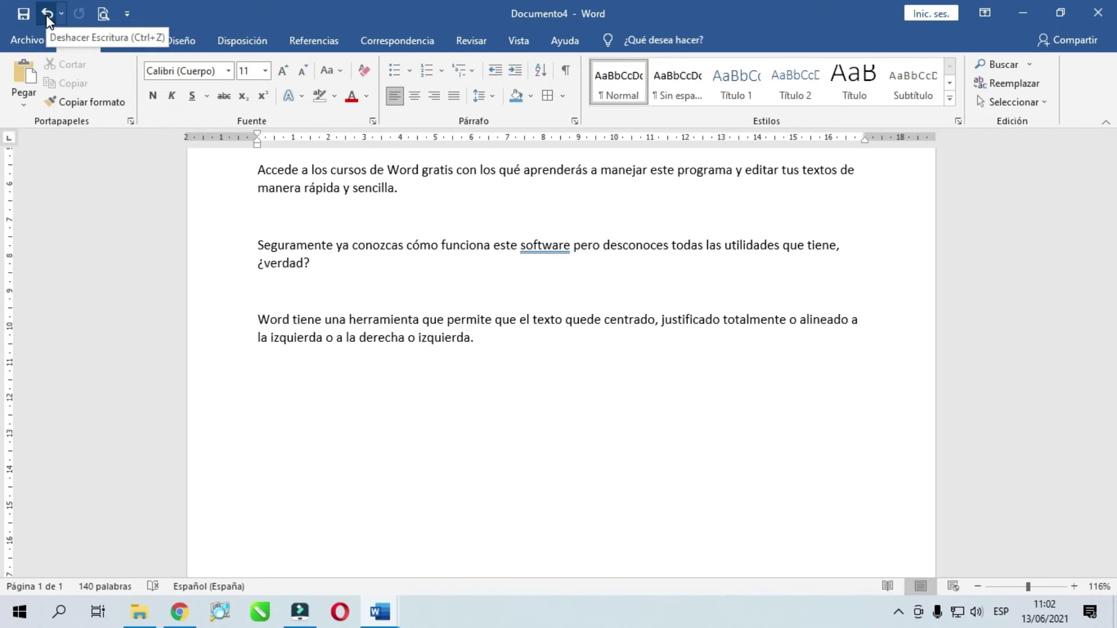
click(47, 15)
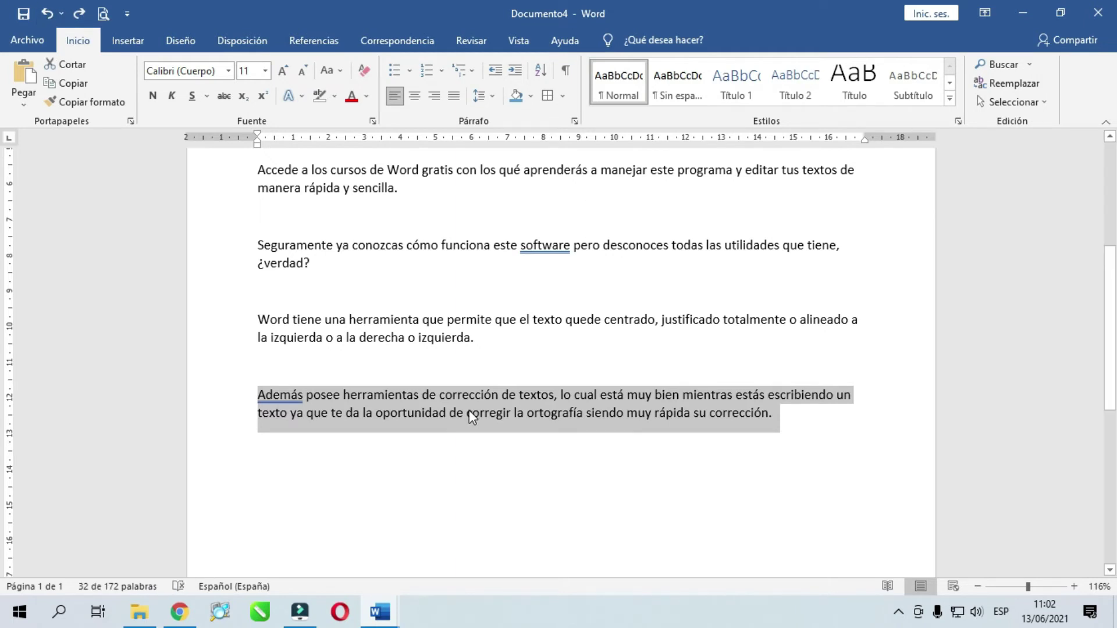
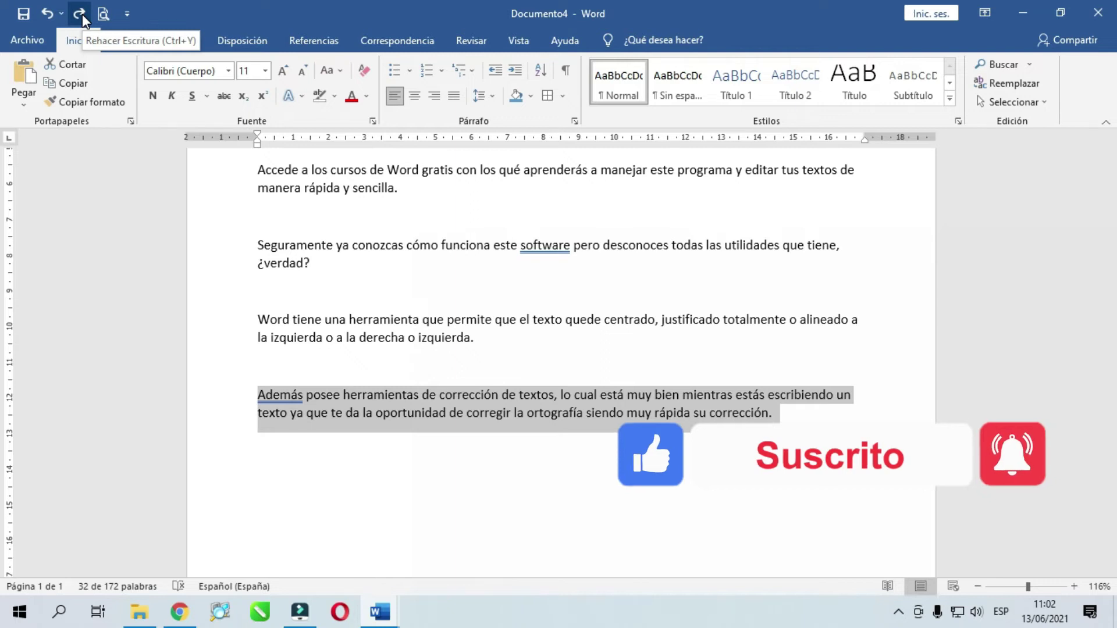
Redo and undo the paragraph deletion, leaving the paragraph restored in Documento4.
click(82, 12)
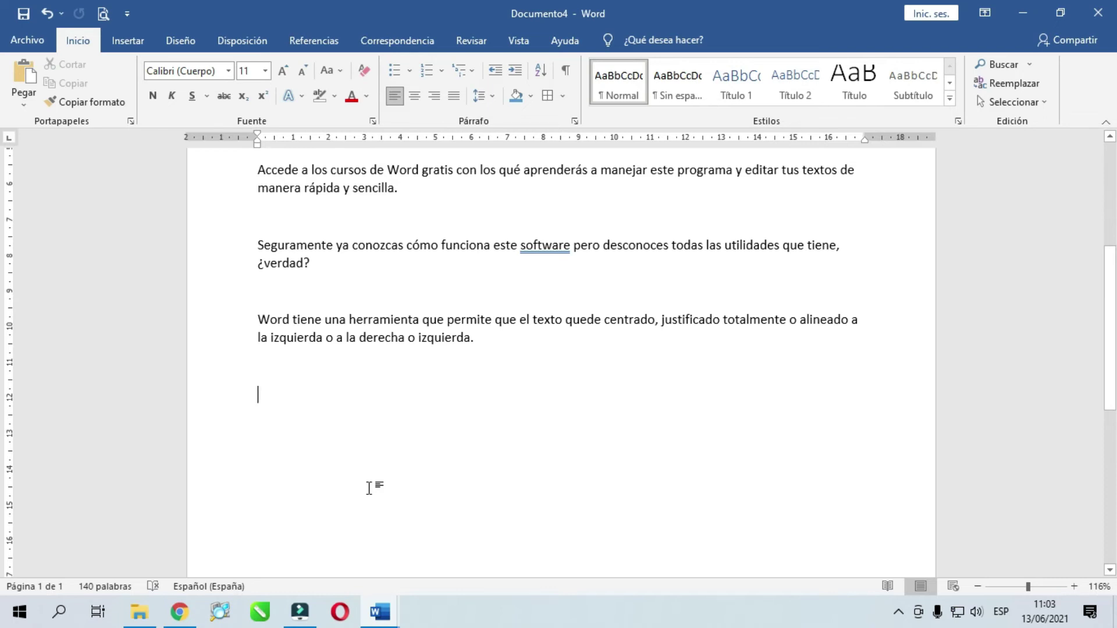
key(ctrl+z)
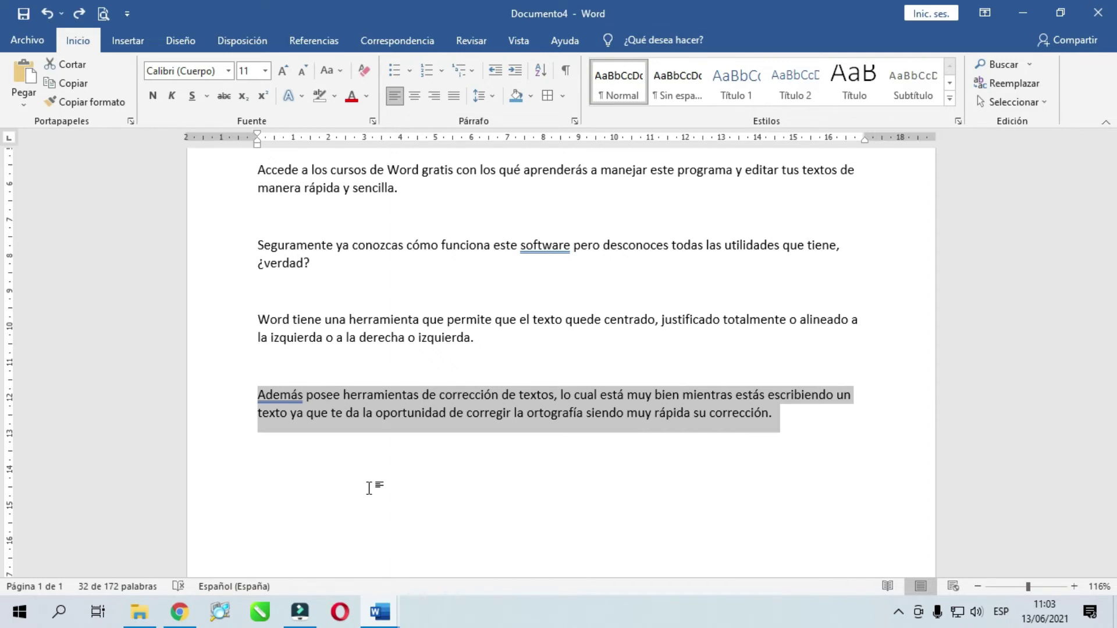
key(ctrl+y)
key(ctrl+z)
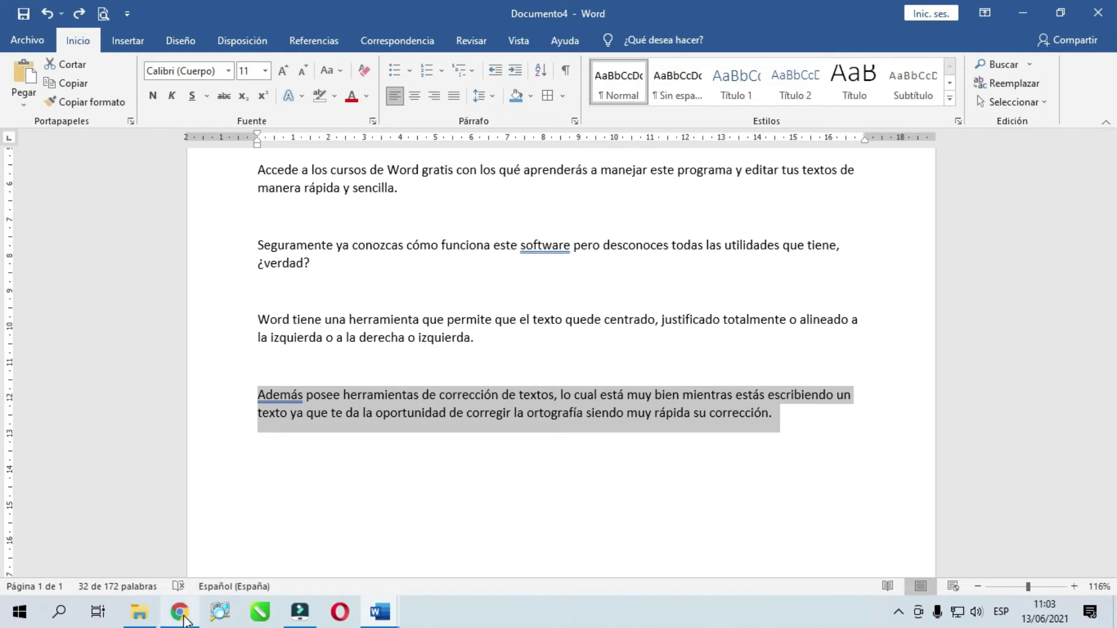
Check the topic list in CONTENIDO TEMÁTICO, then return to Documento4.
mouse_move(379, 612)
click(281, 534)
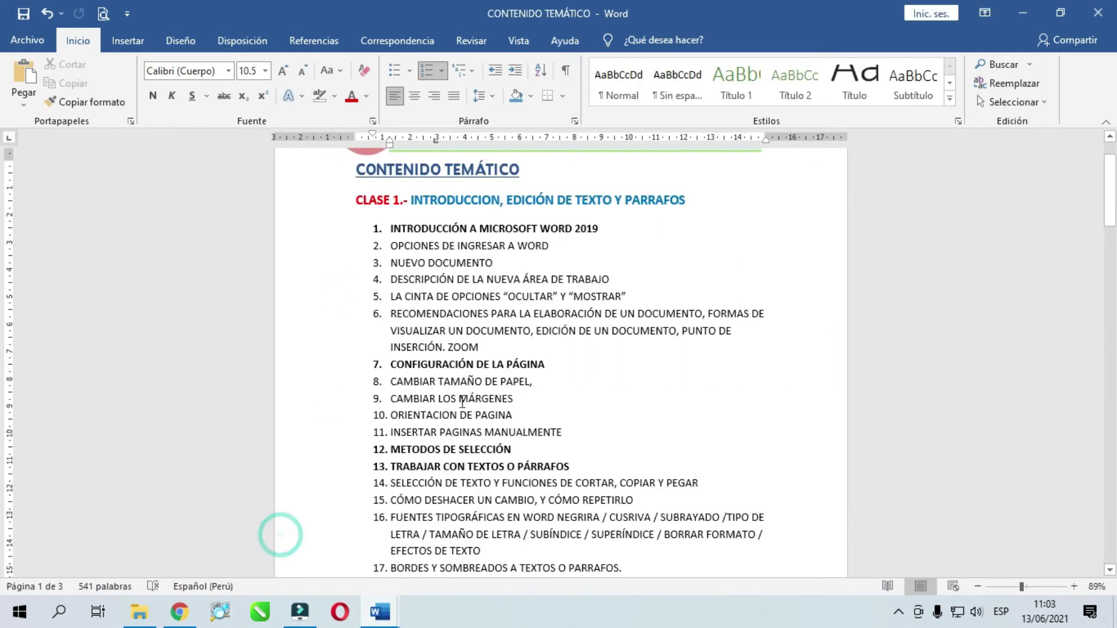
scroll(581, 439, down, 1)
triple_click(406, 379)
click(466, 411)
click(381, 611)
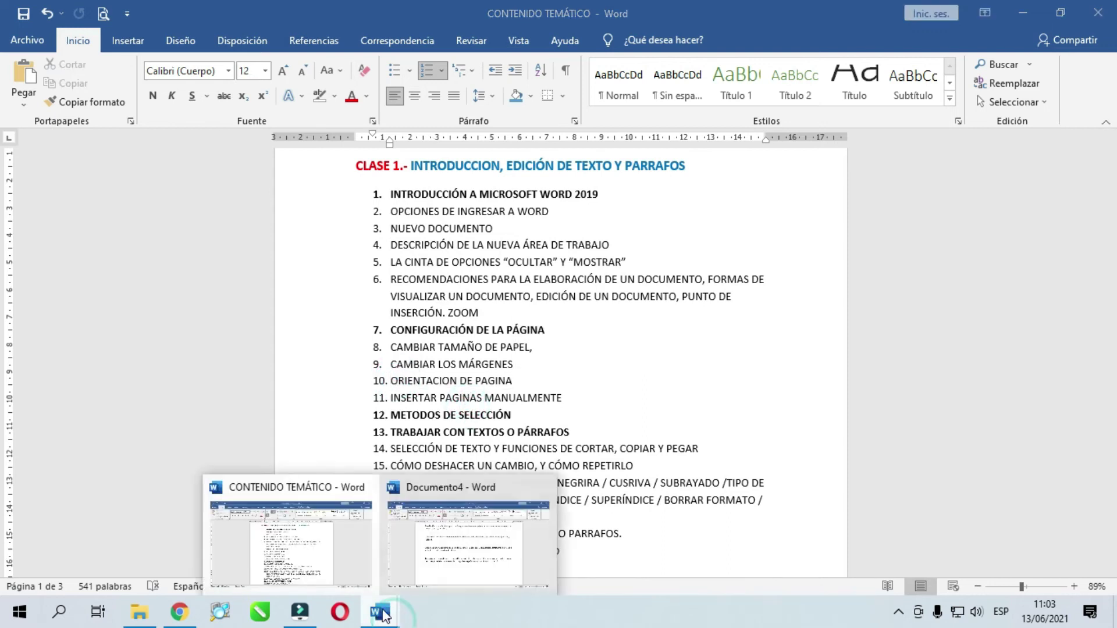
click(459, 549)
Zoom out, add empty lines after the last paragraph, and show the Disposición options.
scroll(595, 516, up, 4)
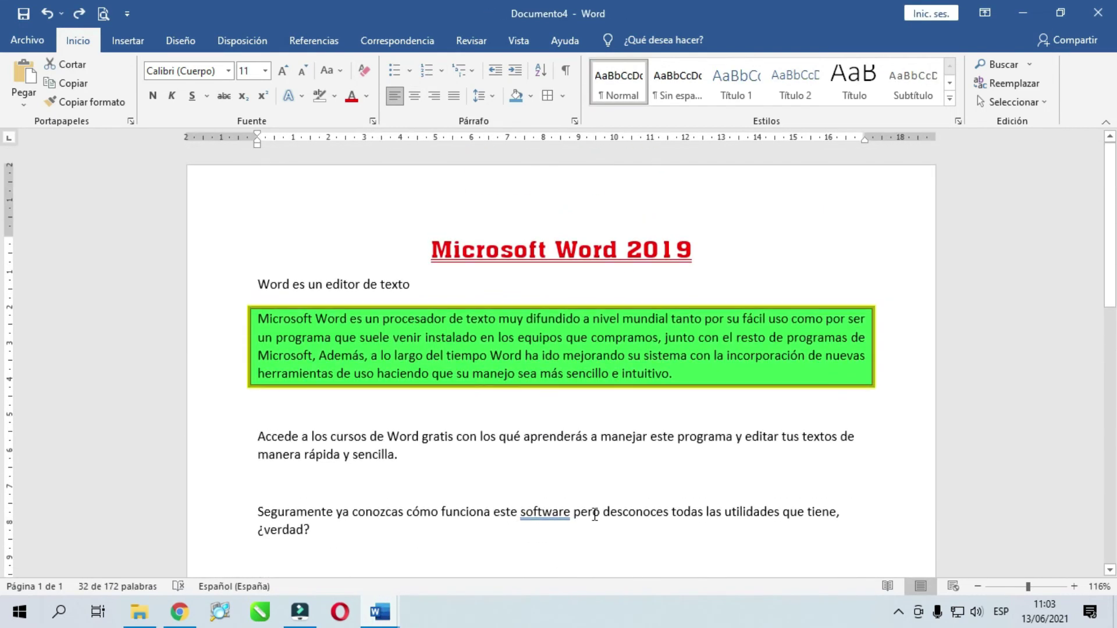
drag(1028, 586, 1015, 587)
scroll(616, 407, up, 3)
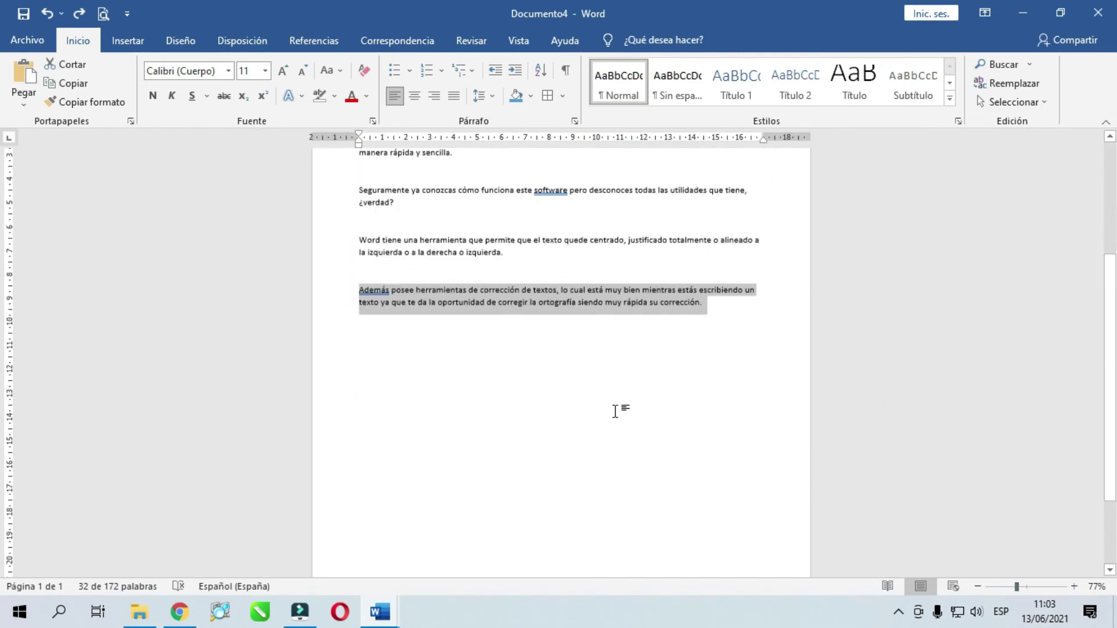
scroll(621, 416, down, 3)
scroll(621, 415, down, 3)
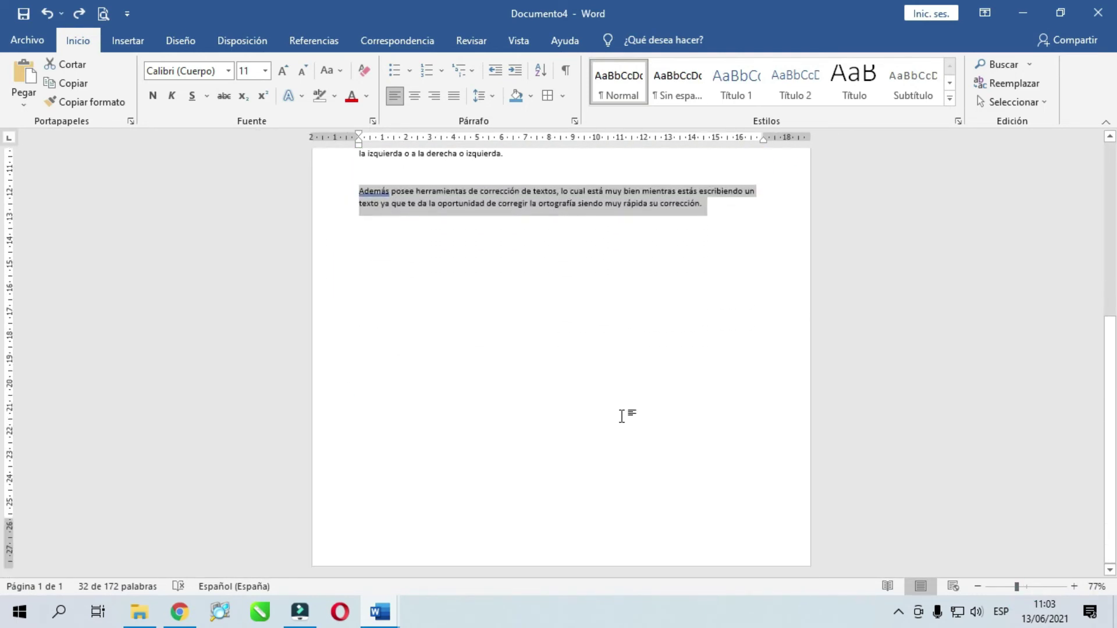
scroll(621, 416, up, 3)
scroll(648, 436, up, 2)
scroll(688, 468, down, 3)
click(679, 323)
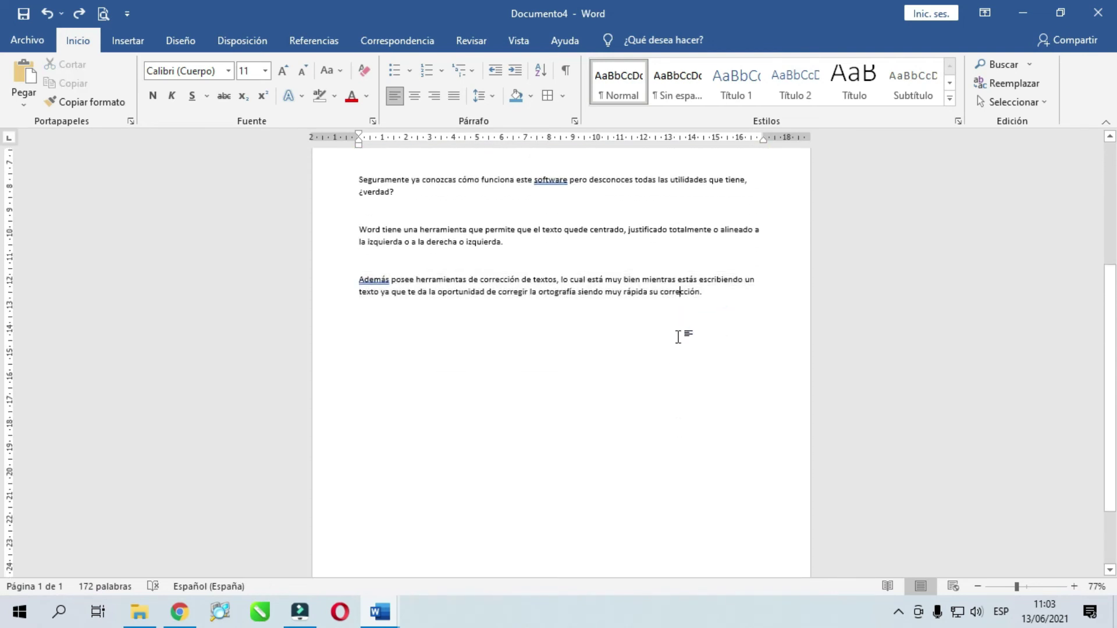
click(745, 299)
key(Return)
key(Return)
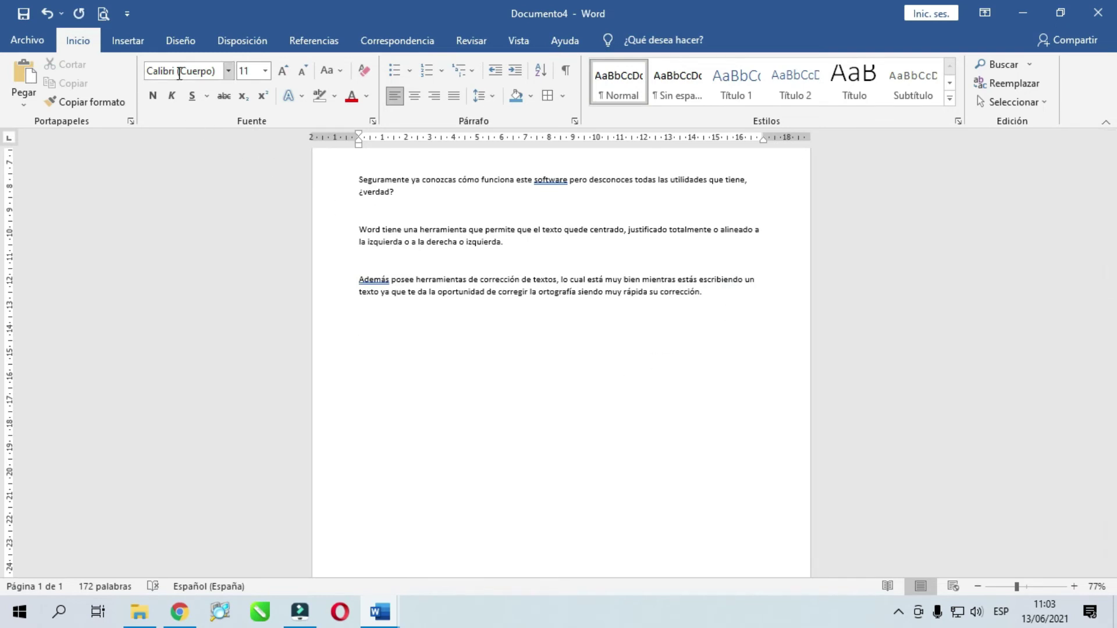
click(240, 41)
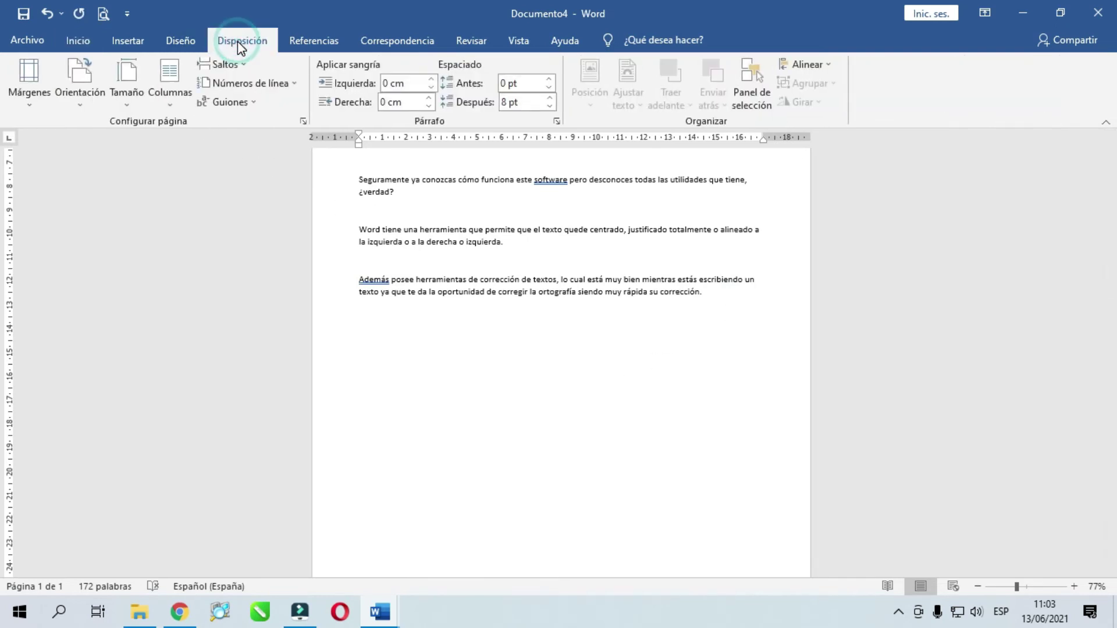
Set Documento4's orientation to Horizontal (landscape) and show the Insertar options.
click(84, 74)
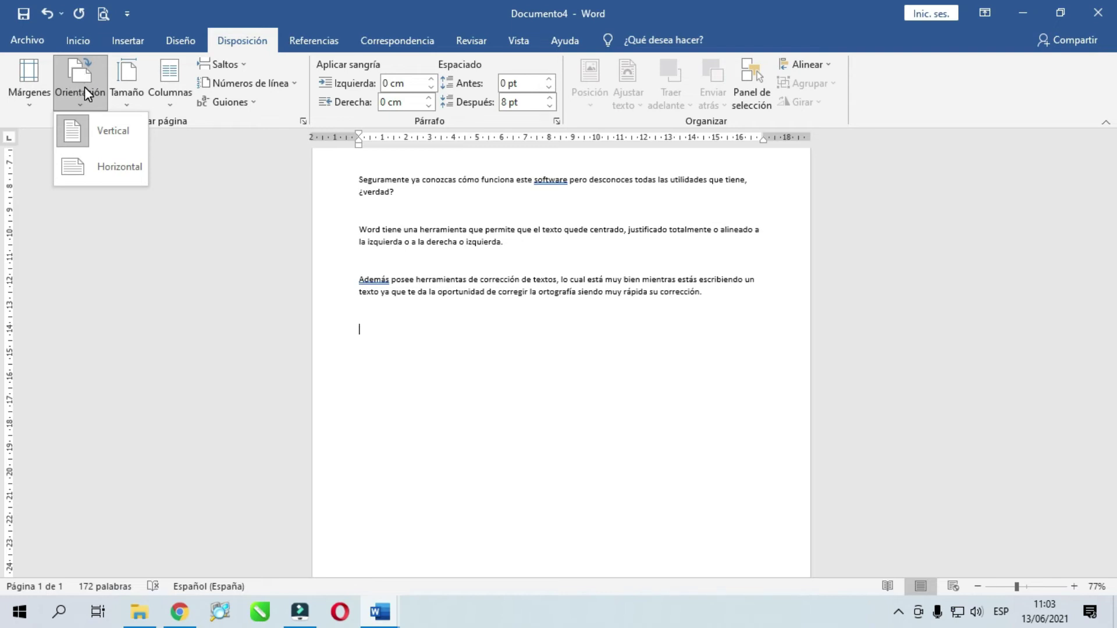
click(116, 172)
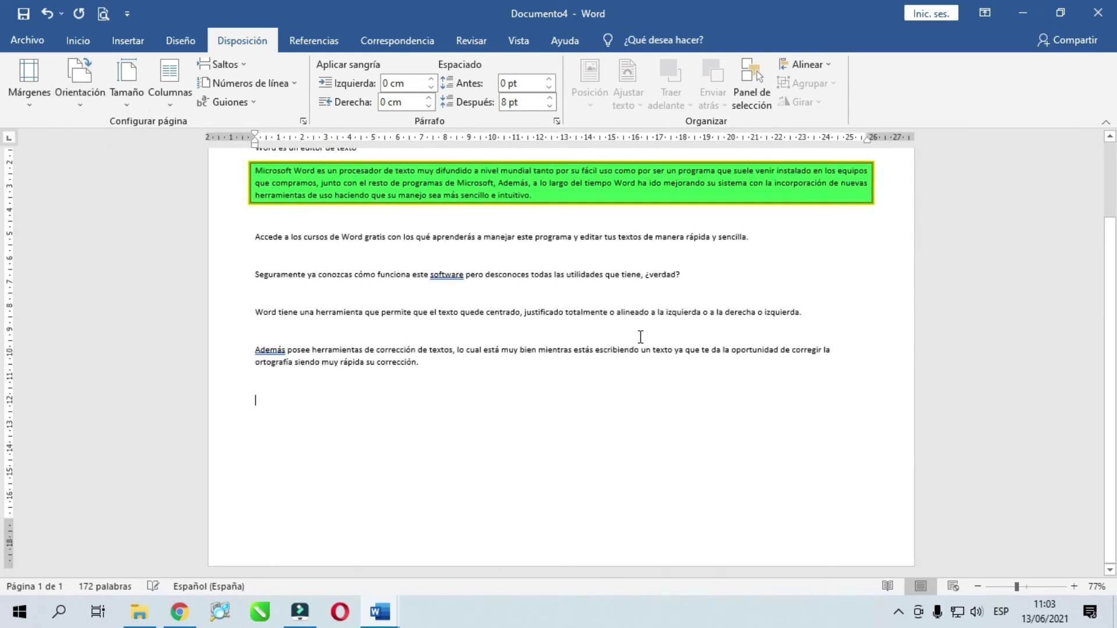
scroll(691, 375, down, 1)
scroll(691, 383, up, 3)
scroll(294, 486, down, 3)
click(130, 40)
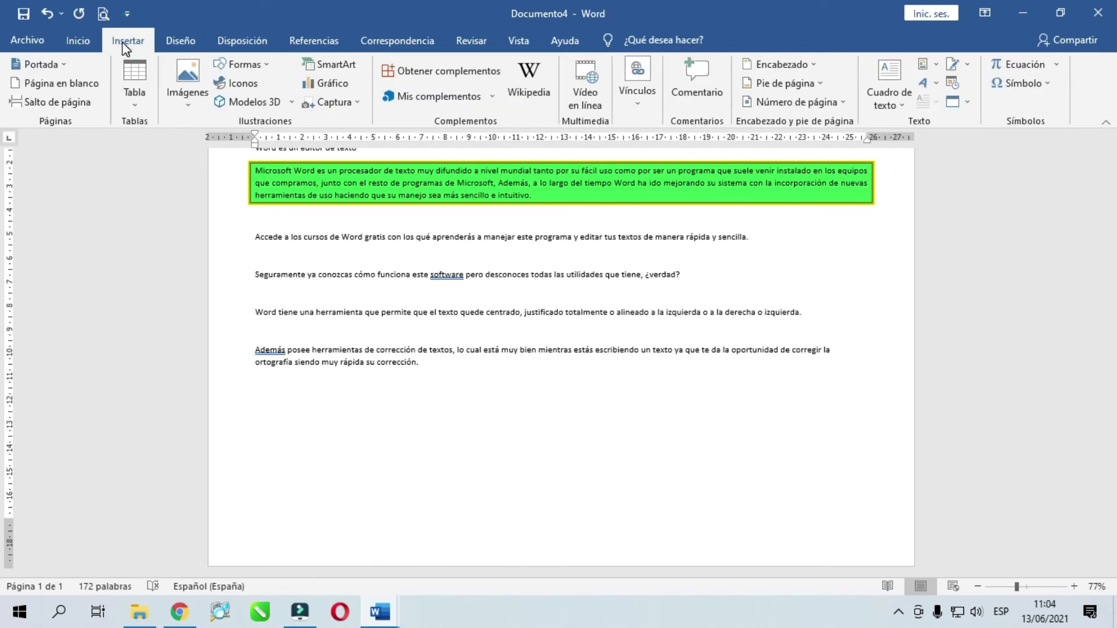
Insert a blank page and a page break, and add an empty line after page 1's text.
click(64, 87)
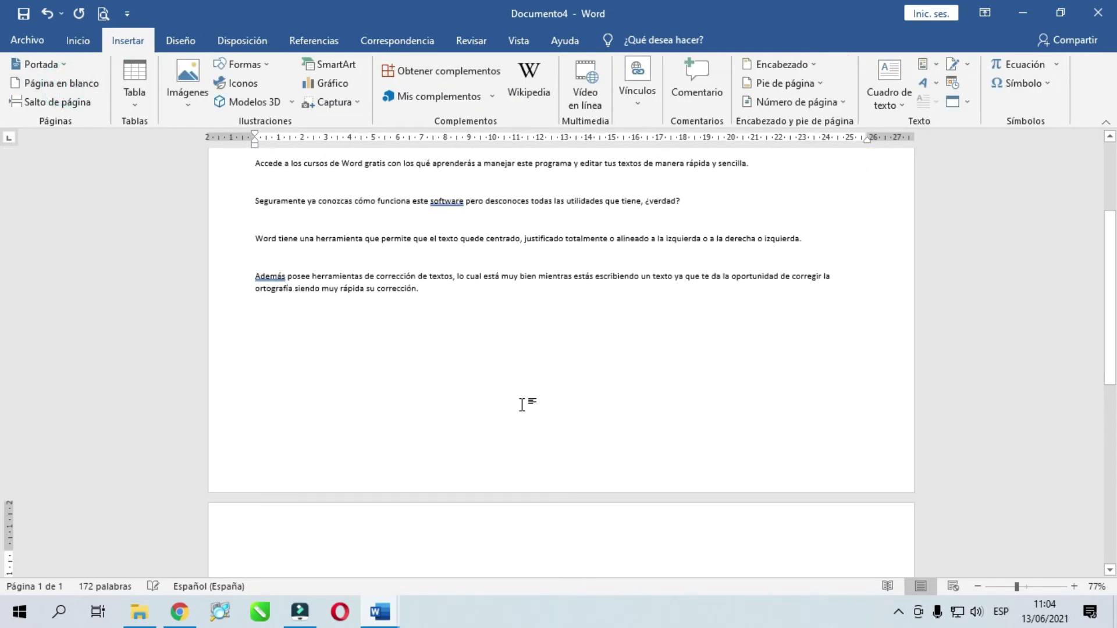
click(1006, 586)
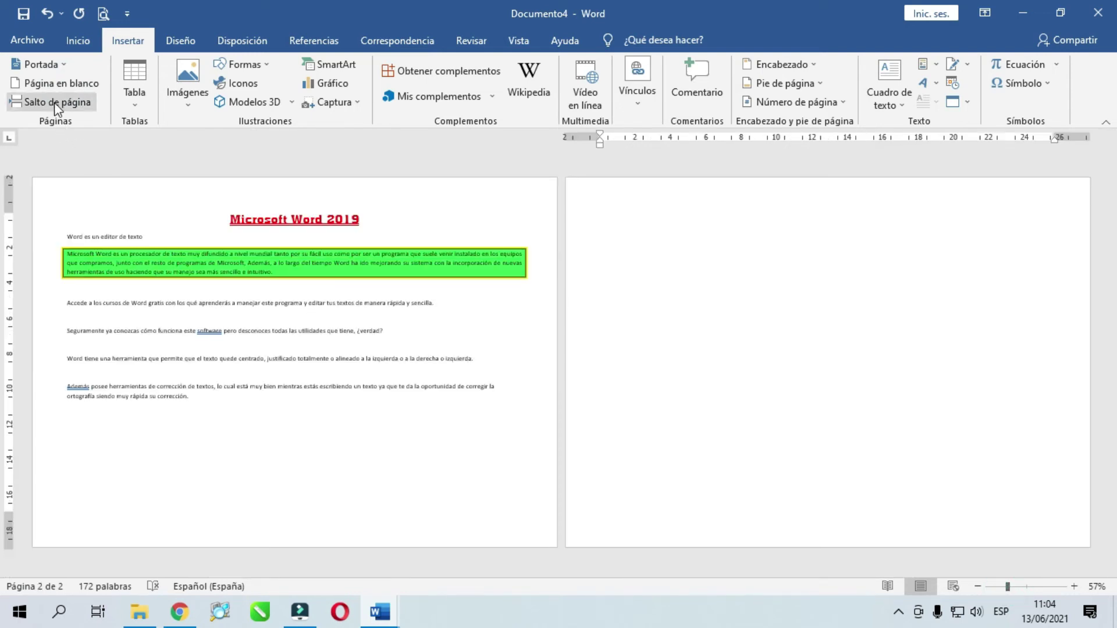
click(47, 83)
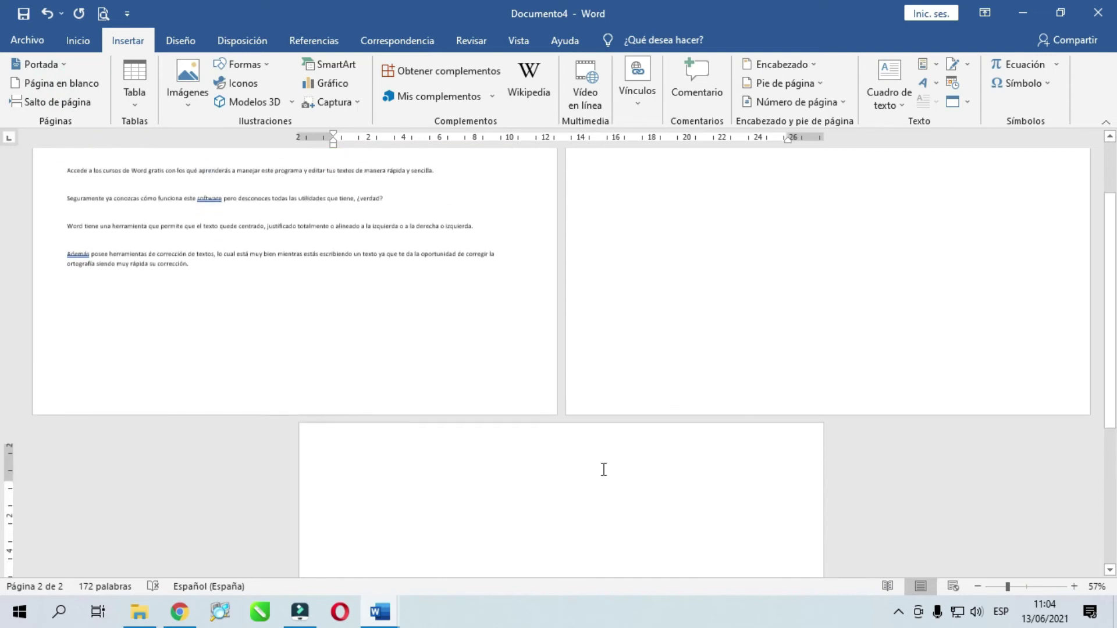
scroll(201, 299, up, 2)
click(197, 297)
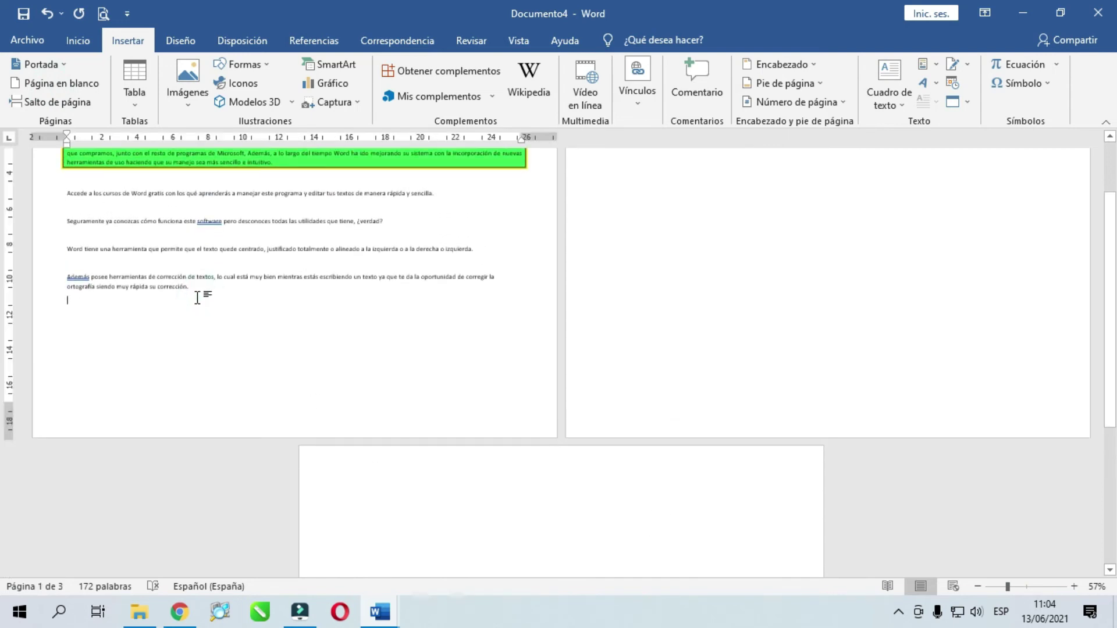
key(Return)
key(Return)
key(Return)
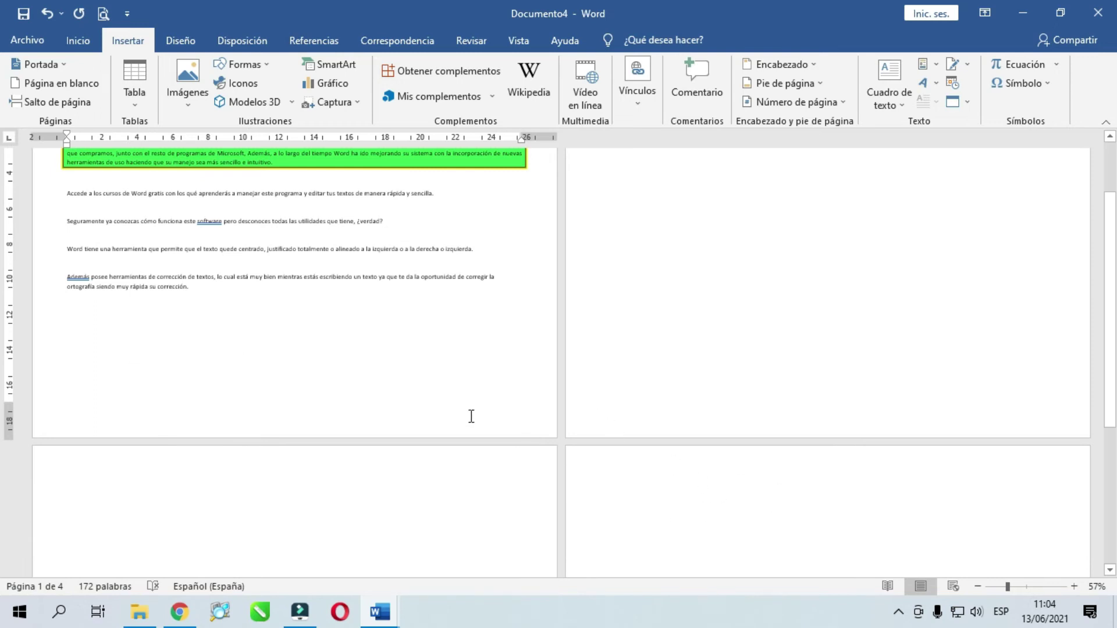
scroll(461, 428, up, 3)
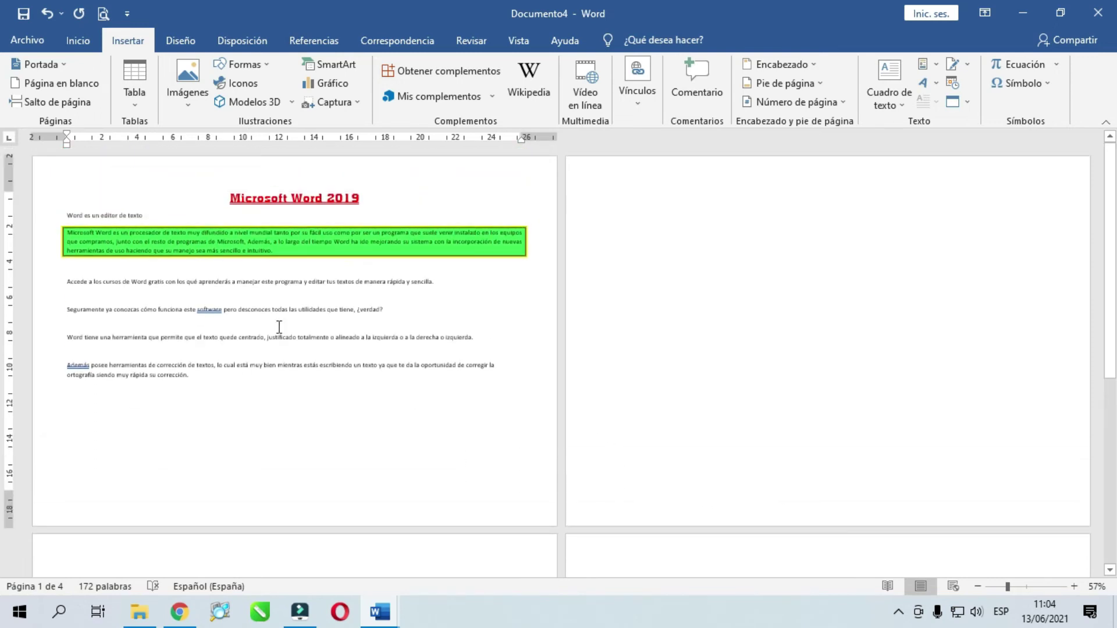
click(81, 39)
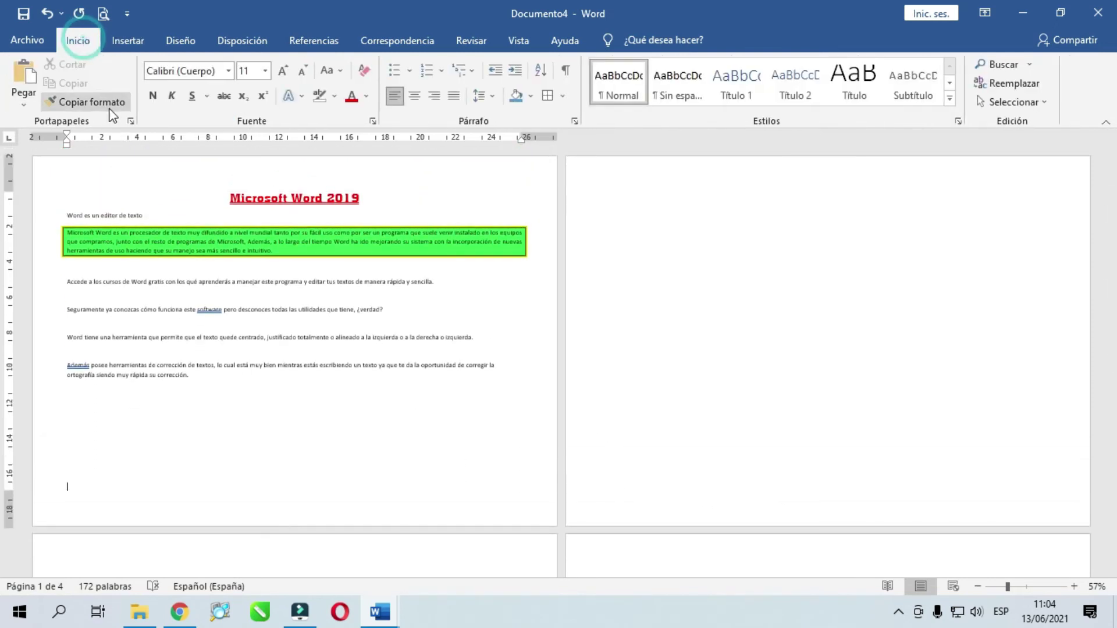
Remove the extra empty line and page, then add two empty lines below the text.
click(180, 40)
click(218, 40)
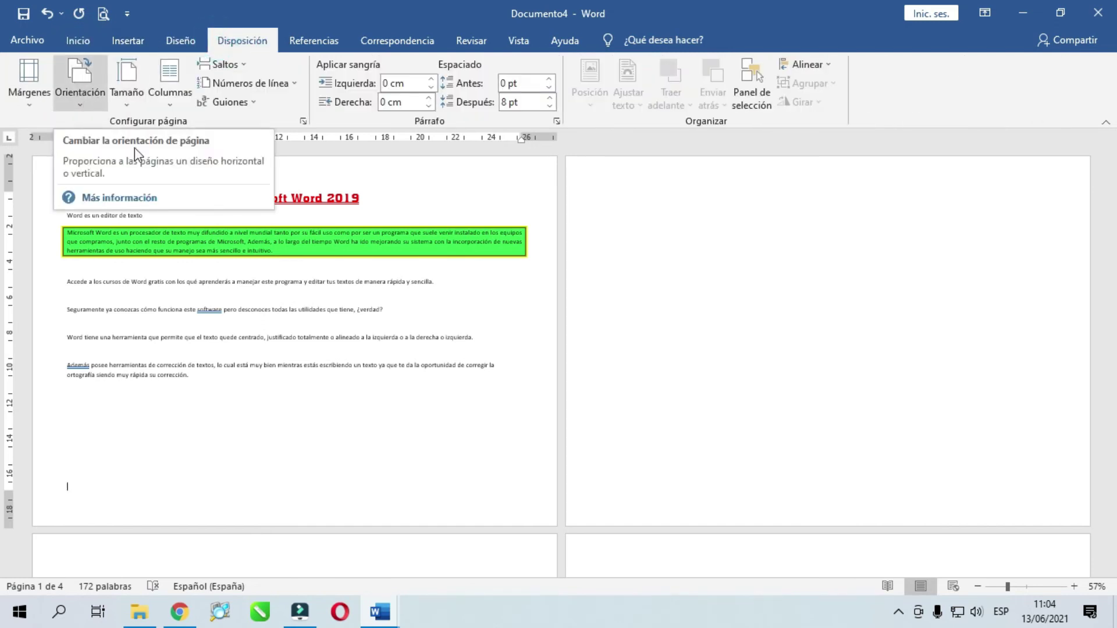
scroll(534, 369, down, 3)
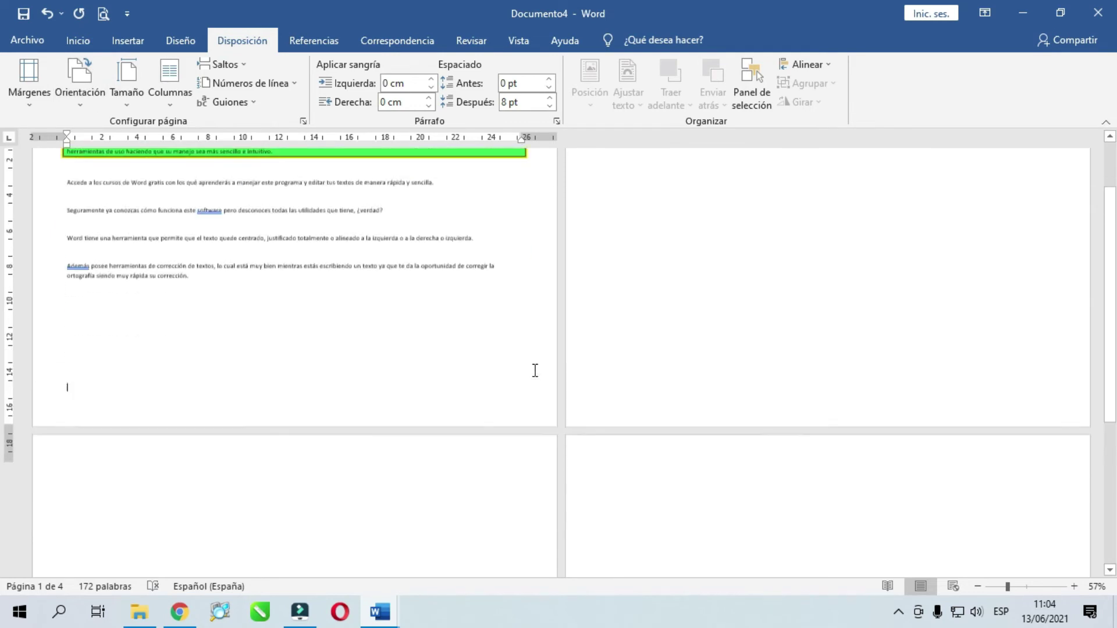
scroll(534, 371, up, 3)
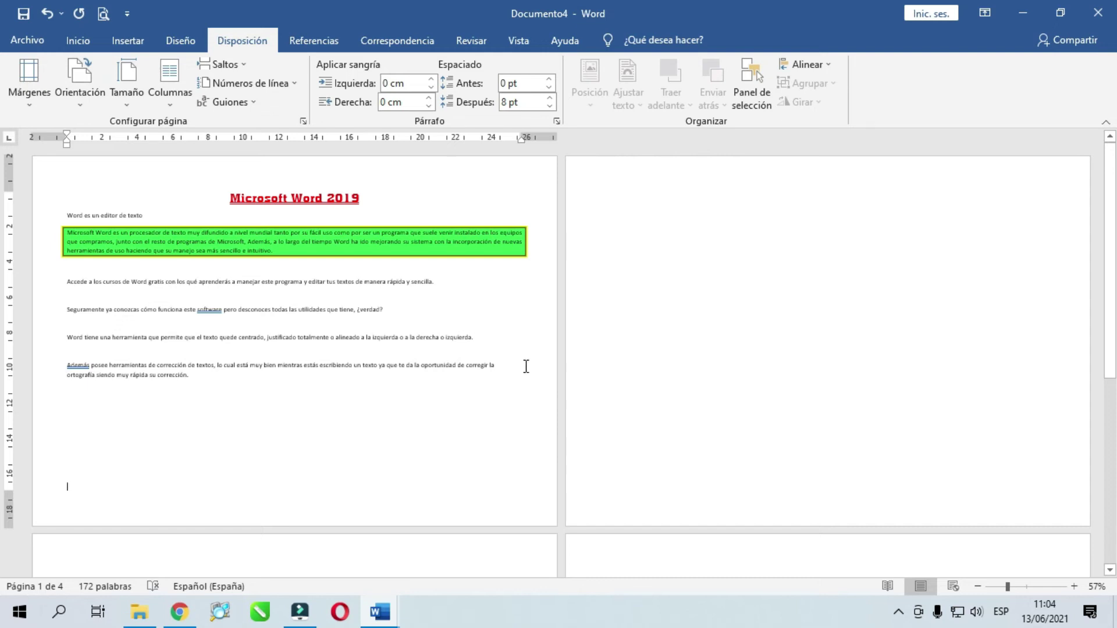
key(BackSpace)
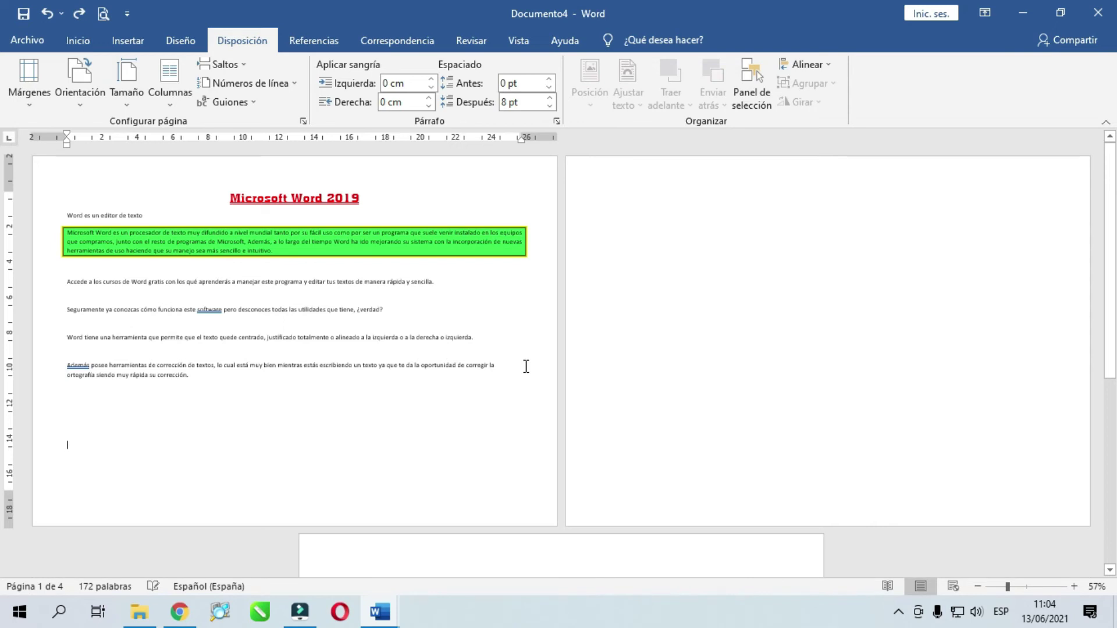
click(410, 386)
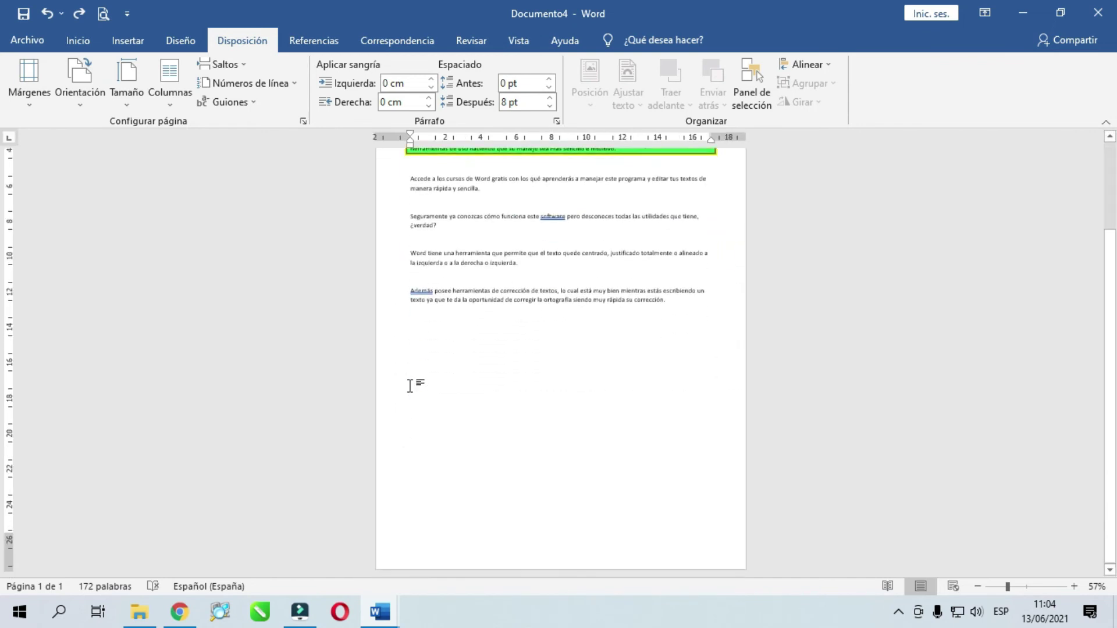
key(Return)
key(Return)
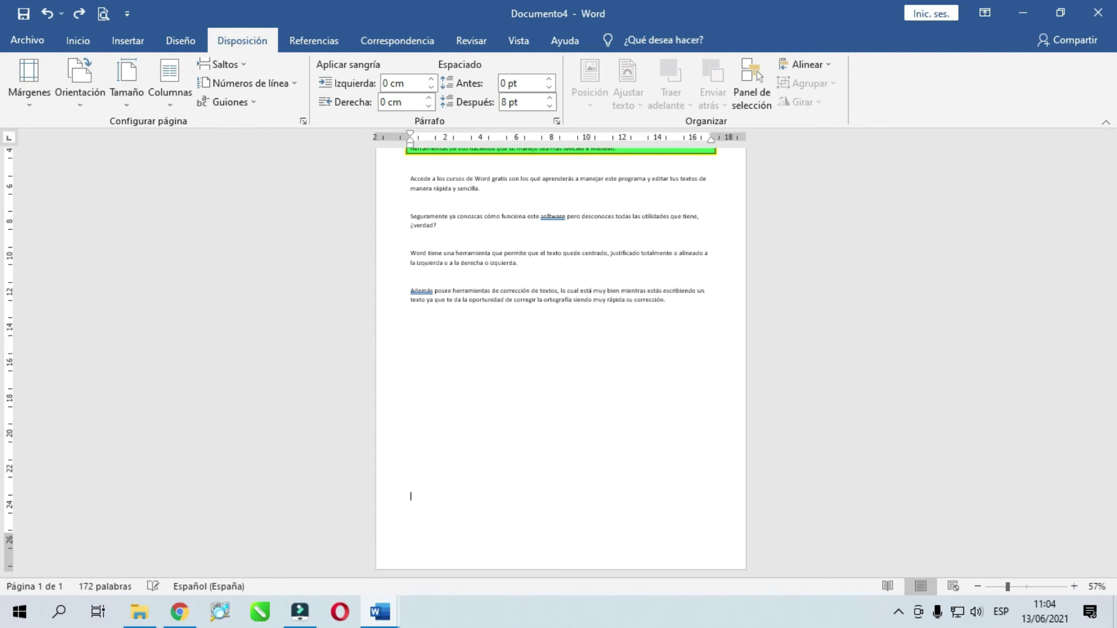
key(Return)
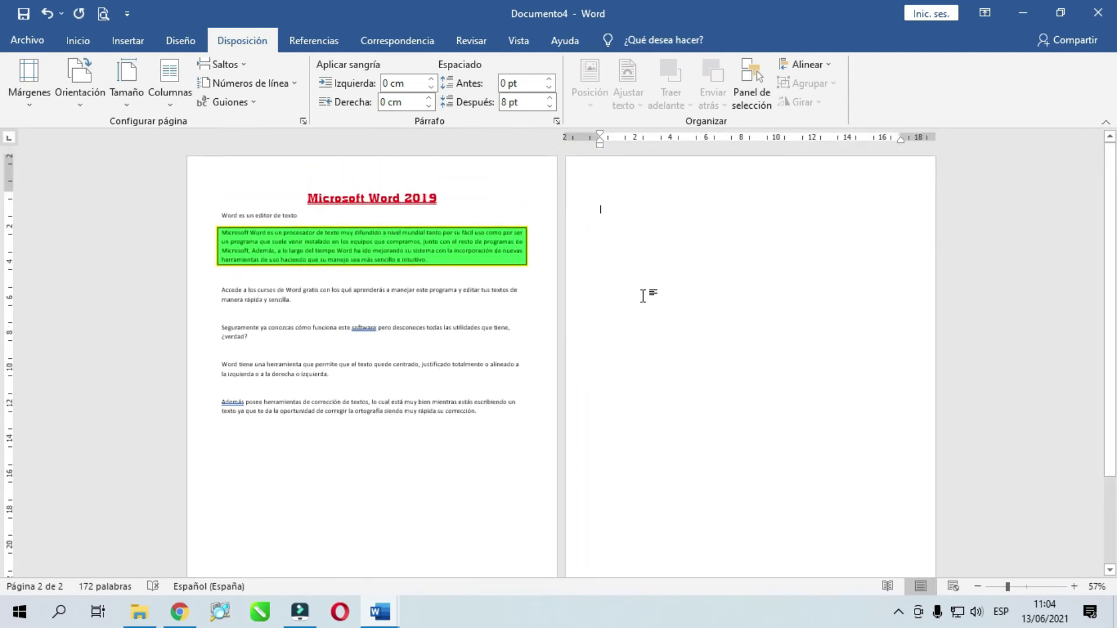
scroll(597, 337, down, 3)
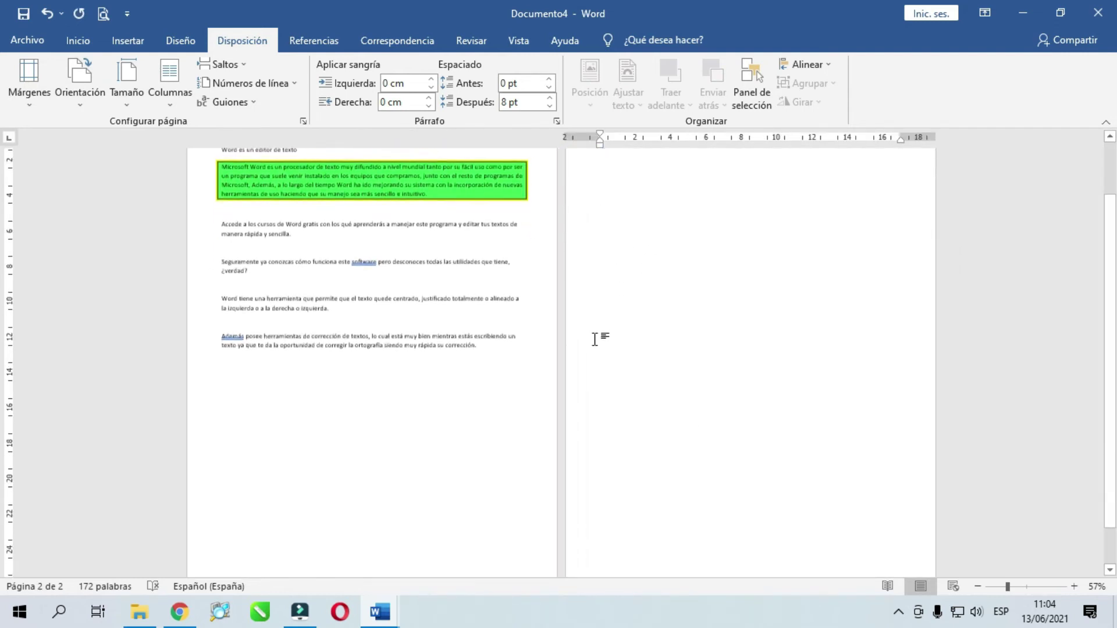
click(435, 385)
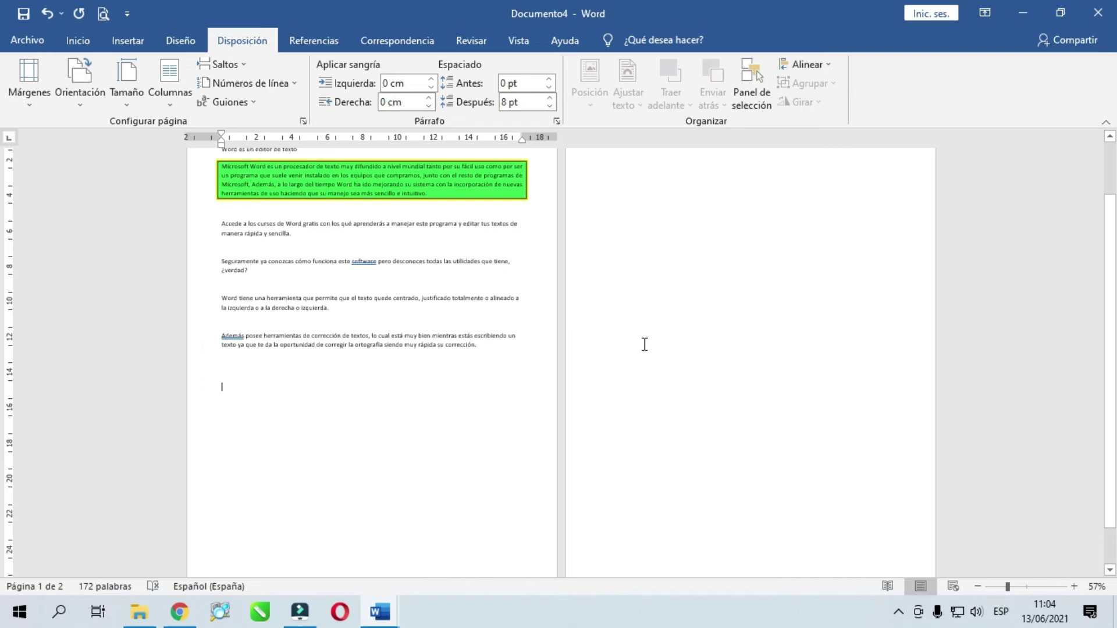
In Custom Margins, set Landscape orientation applied 'De aquí en adelante'.
click(31, 107)
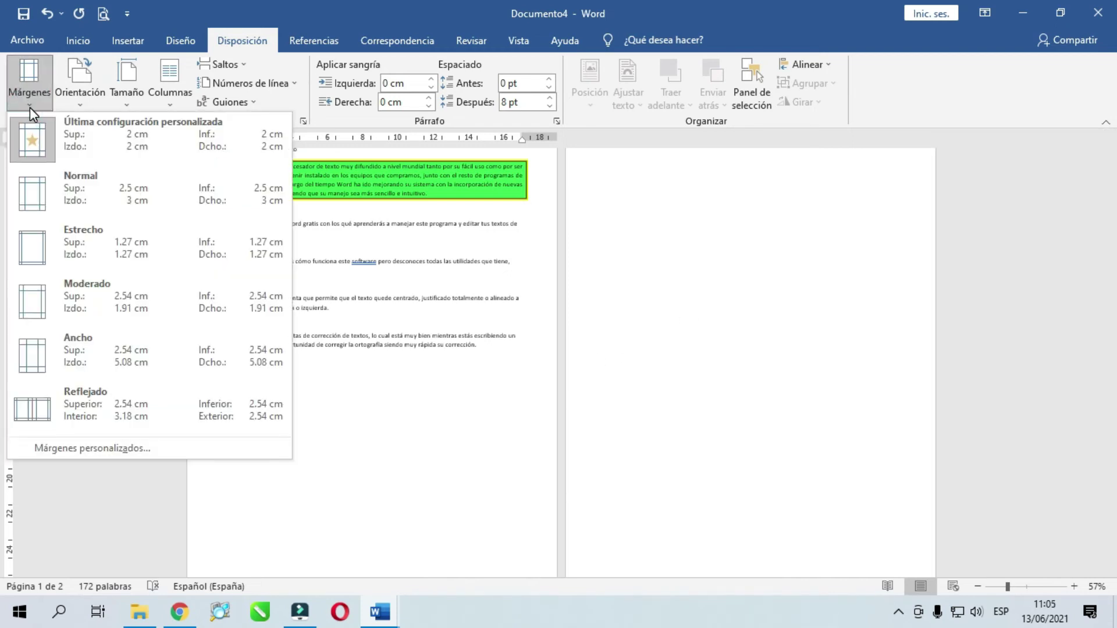
click(99, 448)
drag(681, 110, 758, 103)
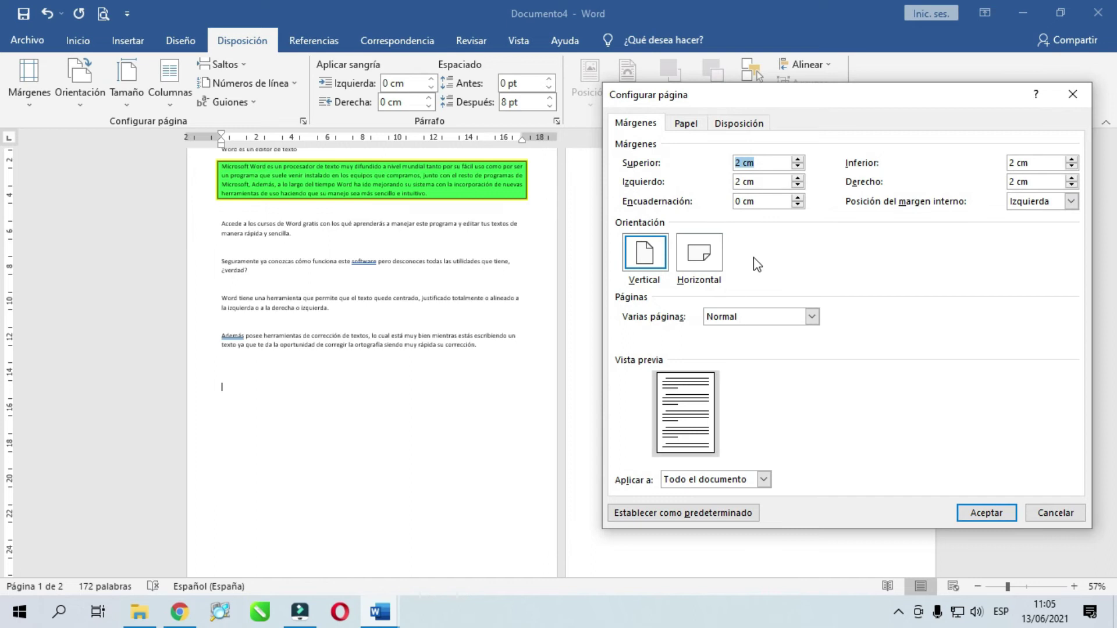
click(707, 258)
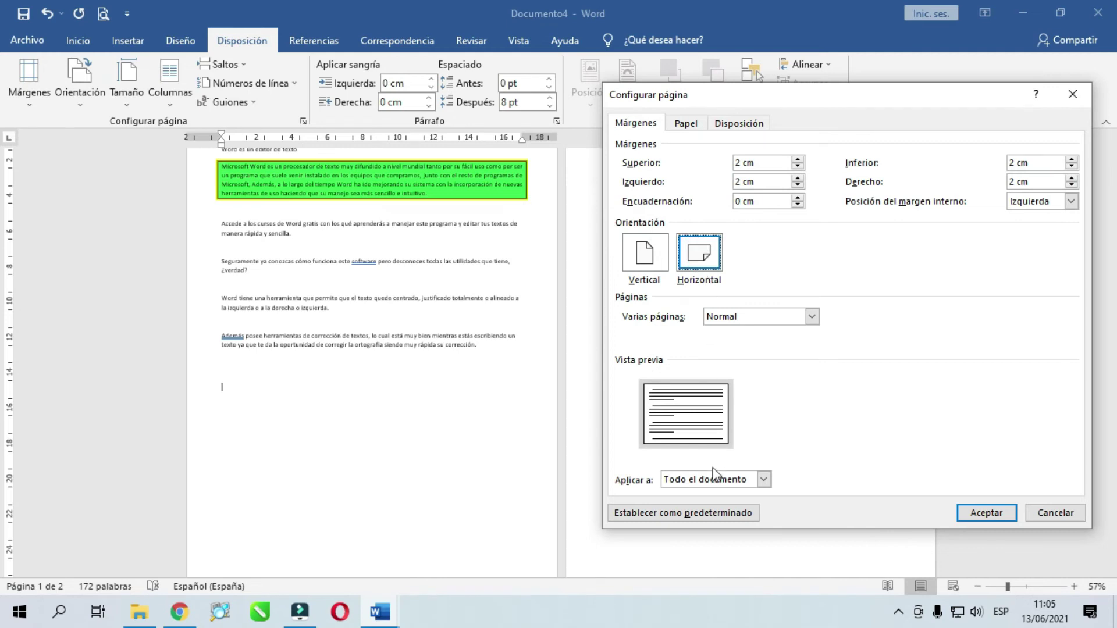
click(763, 480)
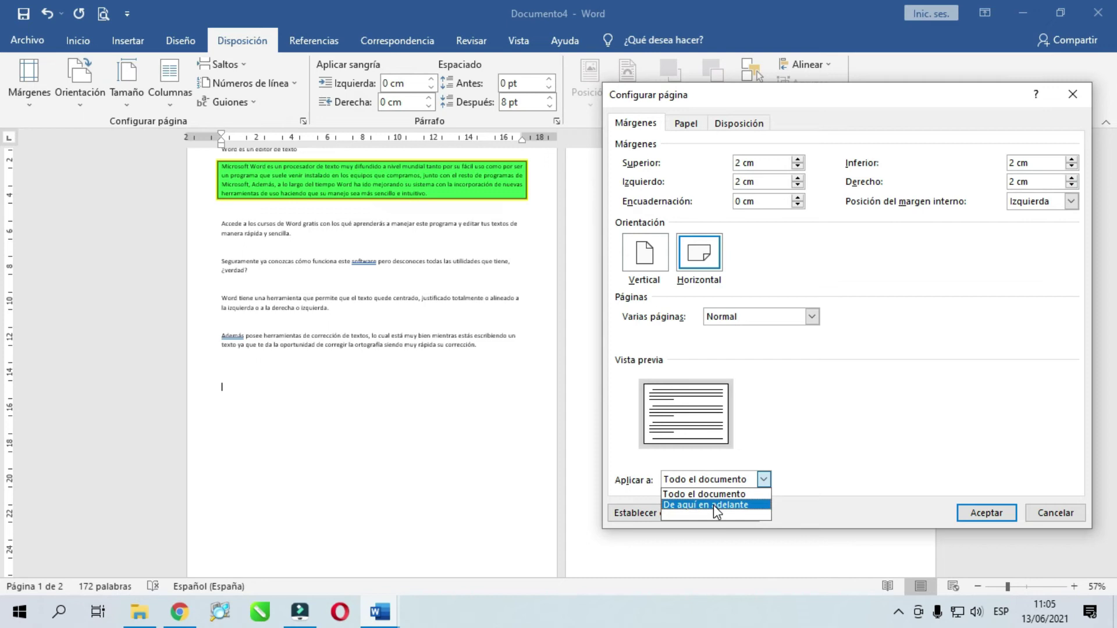
click(713, 505)
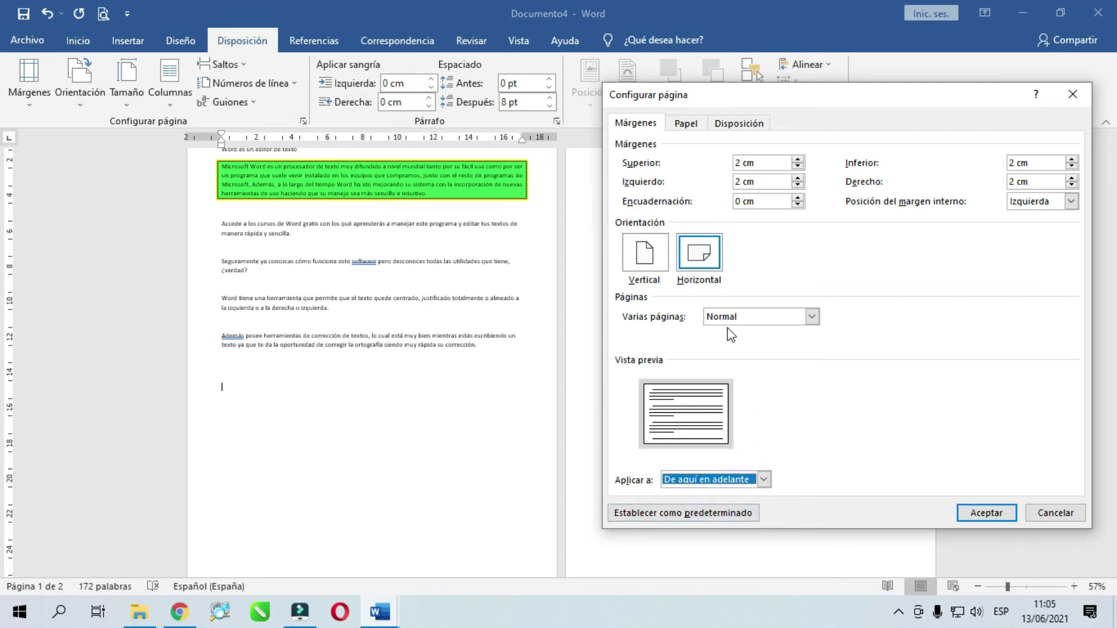
click(811, 316)
click(811, 317)
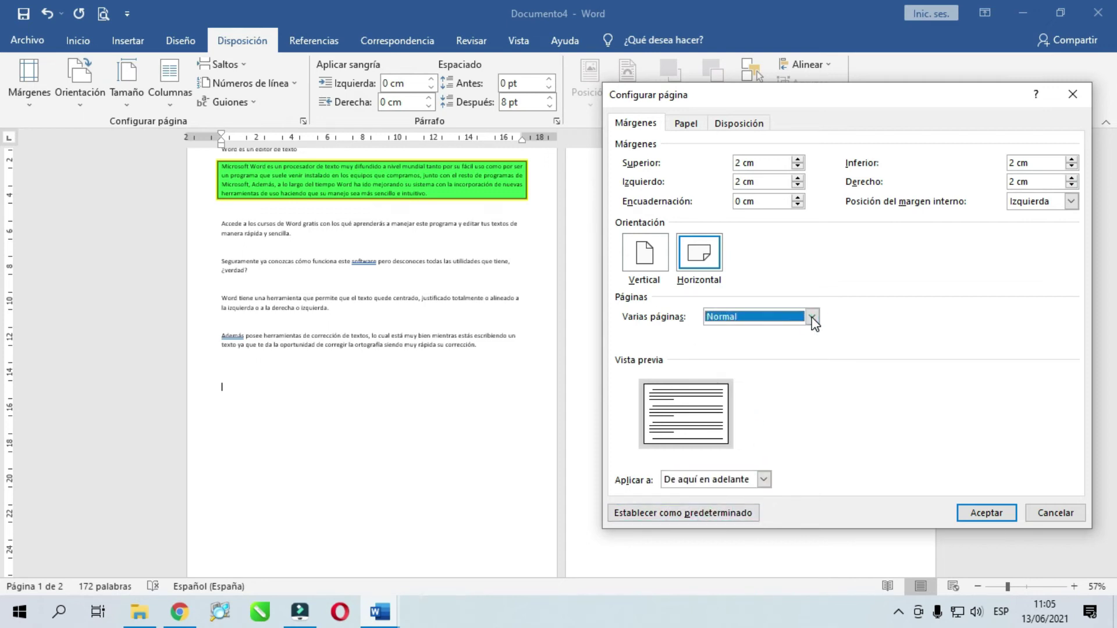
click(990, 512)
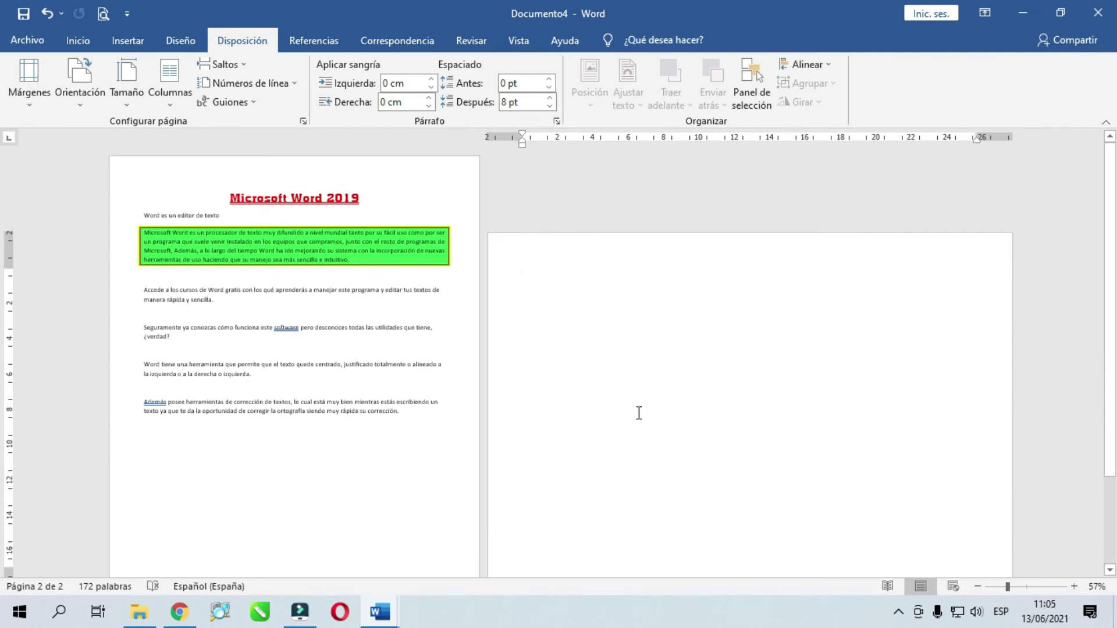
Type the test text 'dfgdfg' on the landscape page and show the Insertar options.
text(dfgdfg)
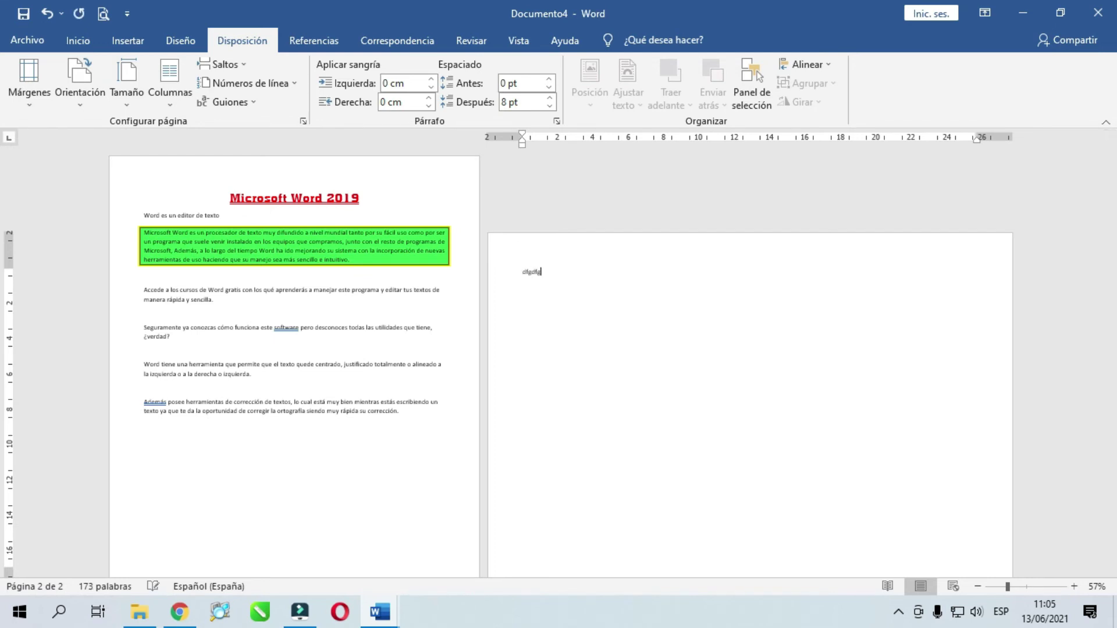
scroll(611, 360, down, 3)
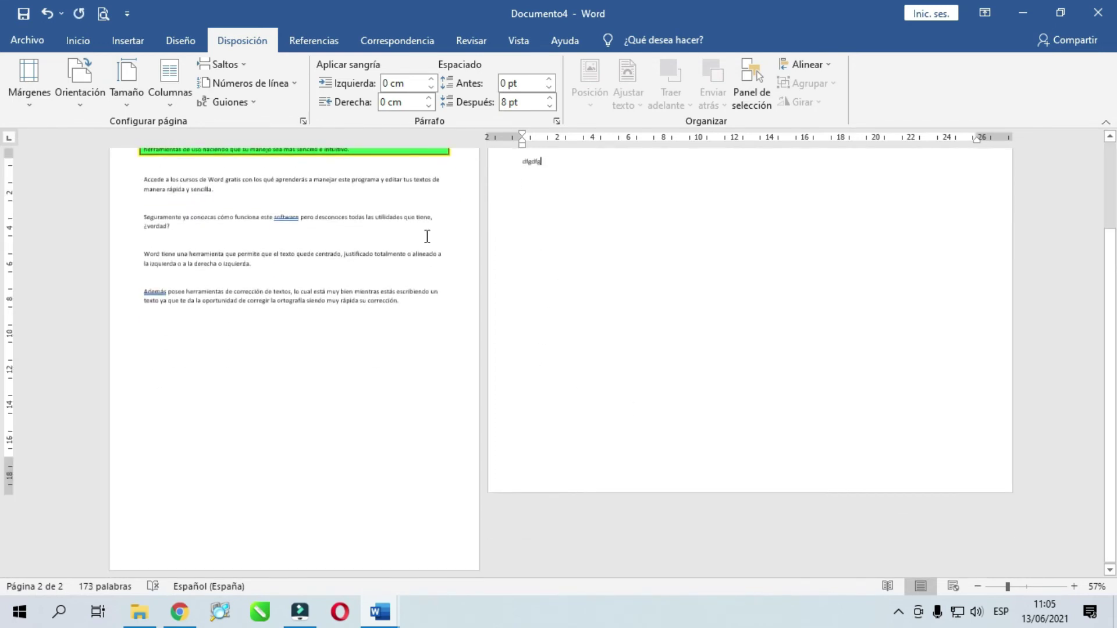
click(131, 41)
Insert a Página en blanco after page 2, review the pages, and place the cursor after 'Oferta'.
click(87, 83)
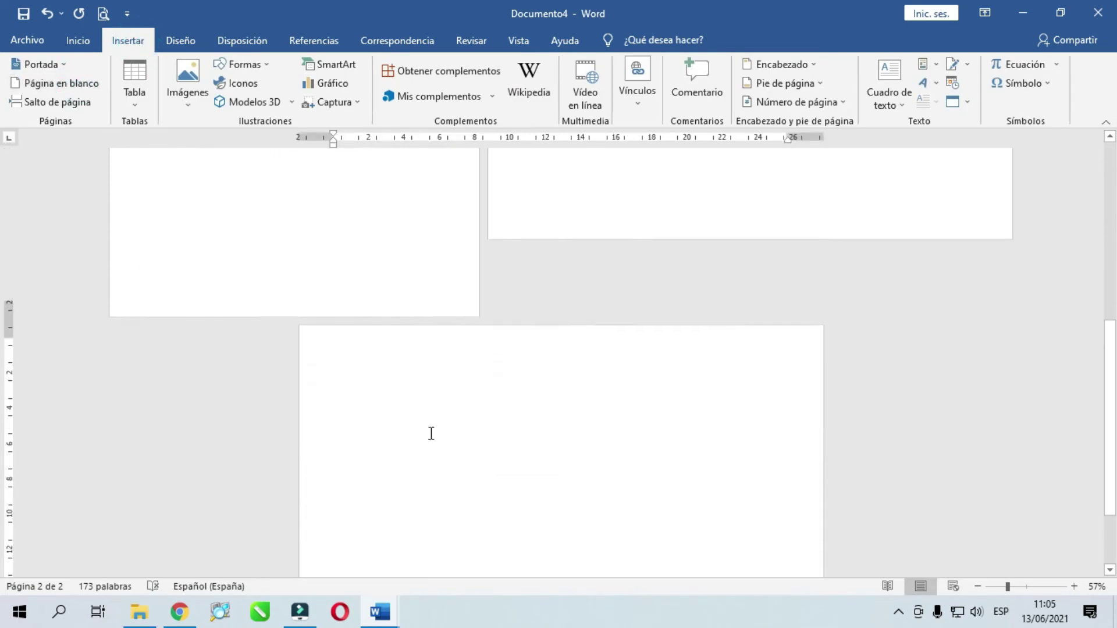
scroll(560, 461, up, 6)
scroll(630, 281, up, 8)
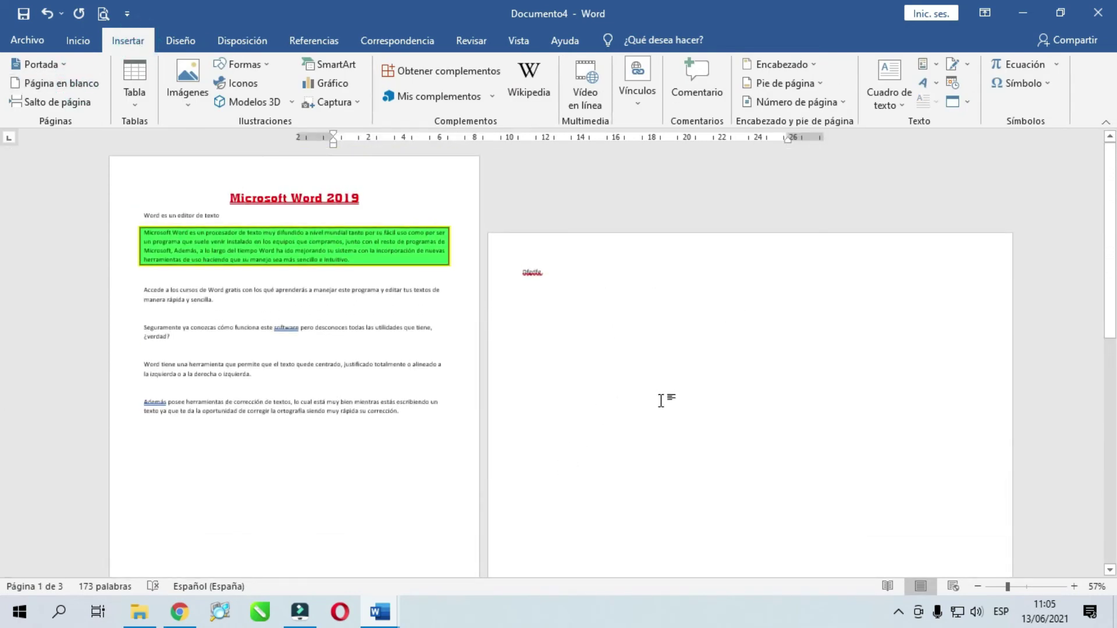
scroll(661, 401, down, 4)
scroll(466, 446, down, 8)
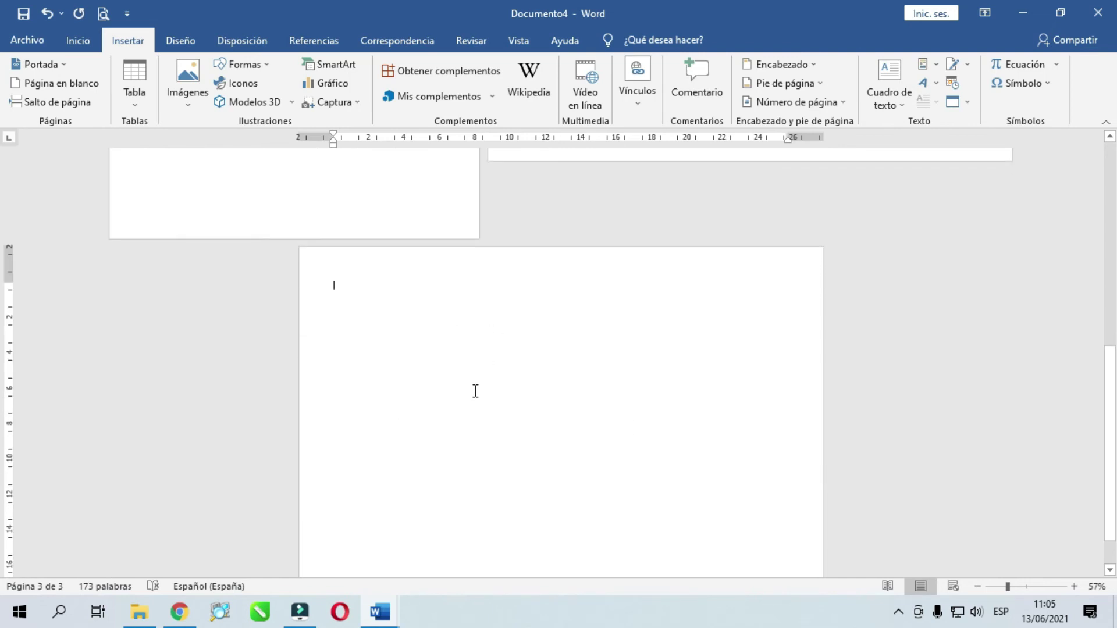
scroll(478, 402, up, 4)
scroll(621, 292, up, 4)
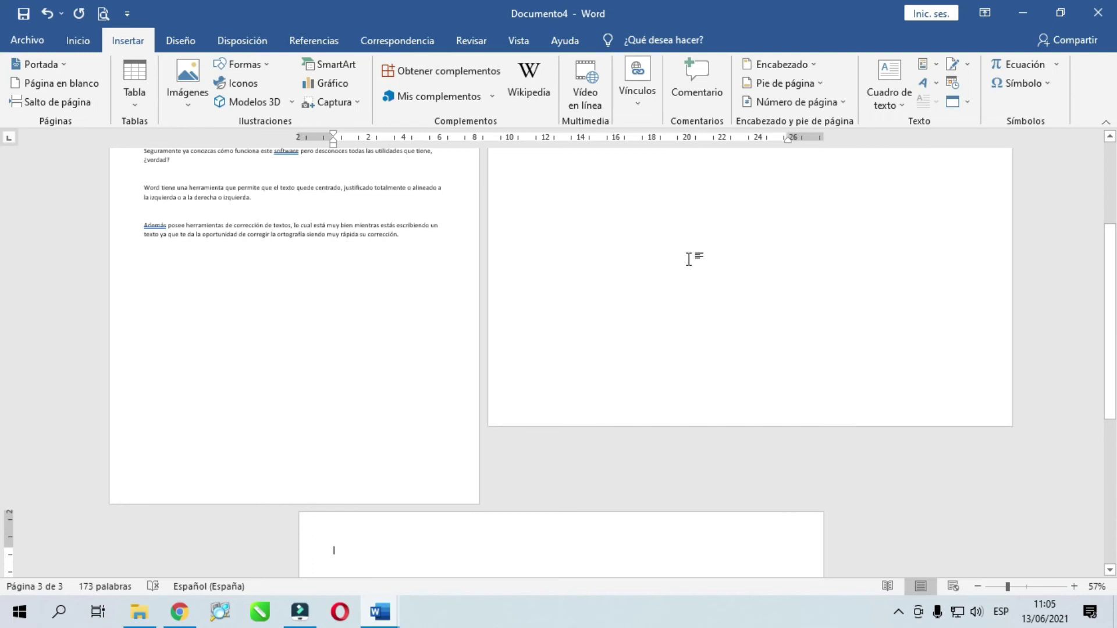
scroll(464, 538, down, 2)
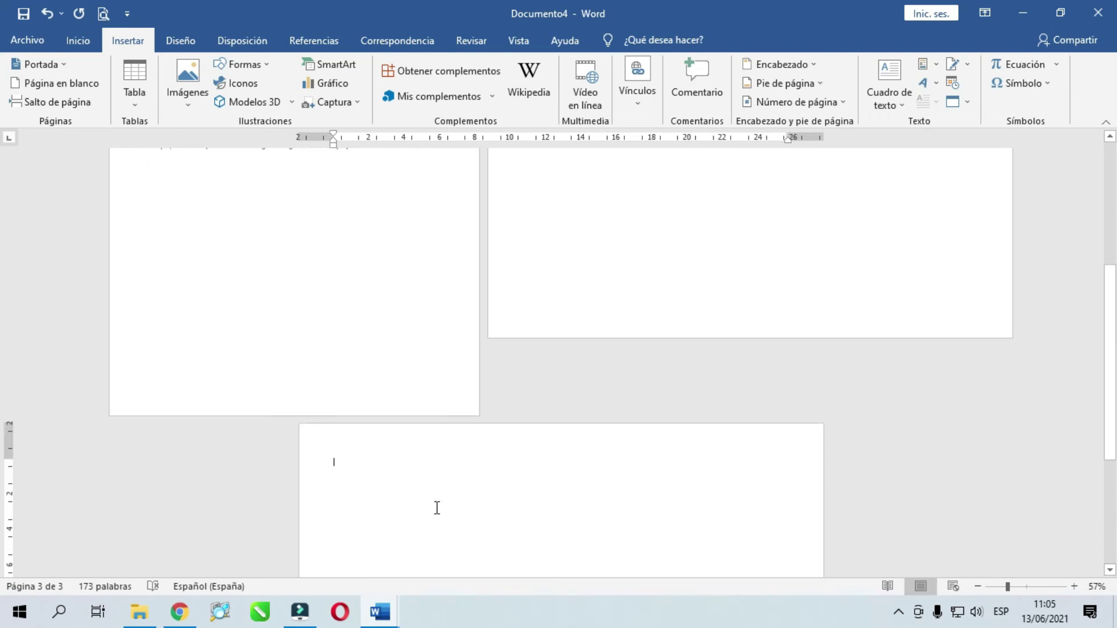
scroll(437, 508, down, 2)
scroll(456, 494, up, 1)
scroll(623, 354, up, 4)
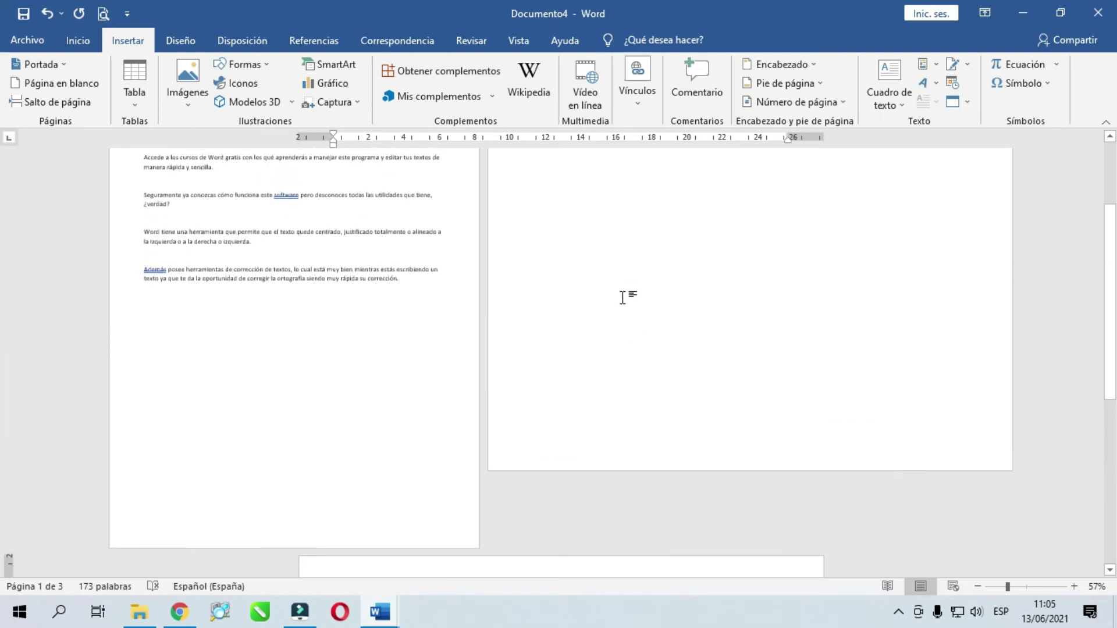
scroll(622, 297, up, 2)
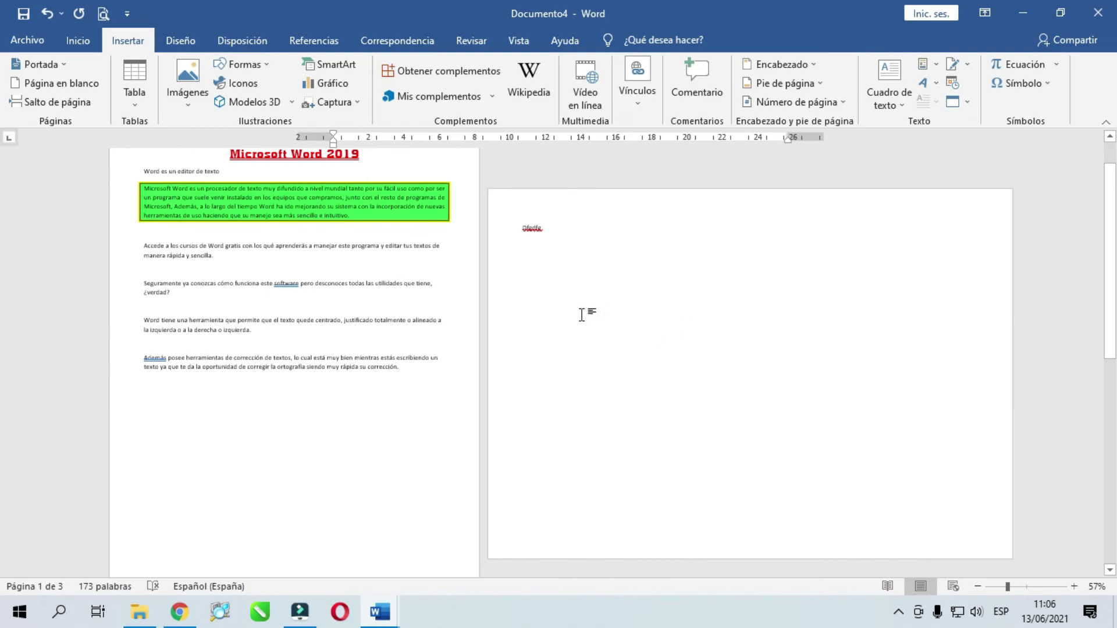
scroll(564, 361, down, 1)
scroll(547, 424, down, 5)
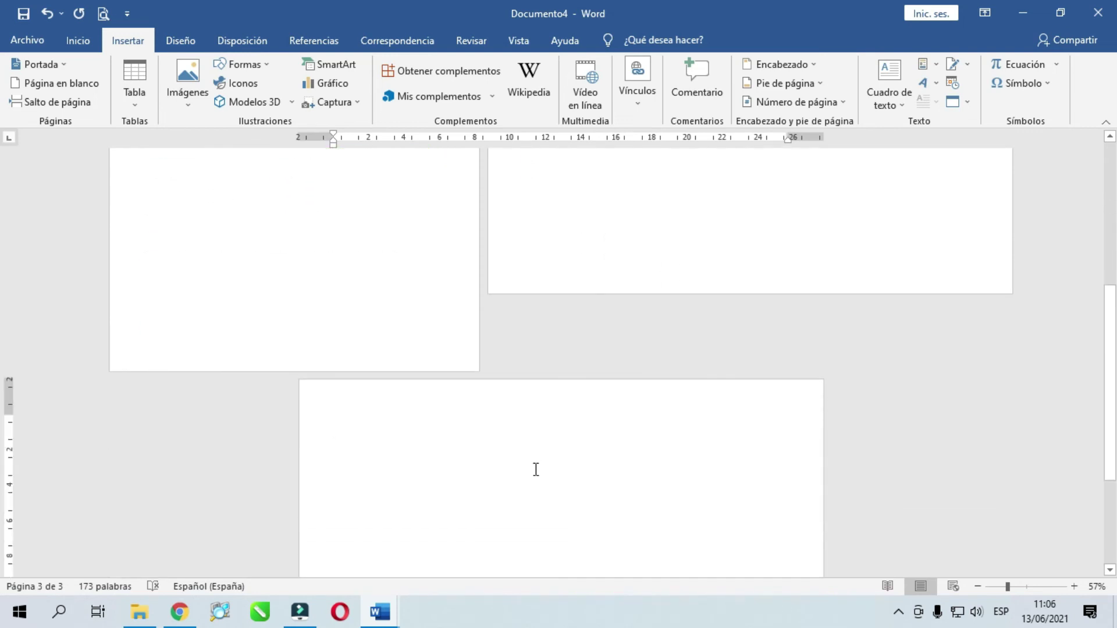
scroll(536, 468, up, 1)
scroll(536, 468, up, 3)
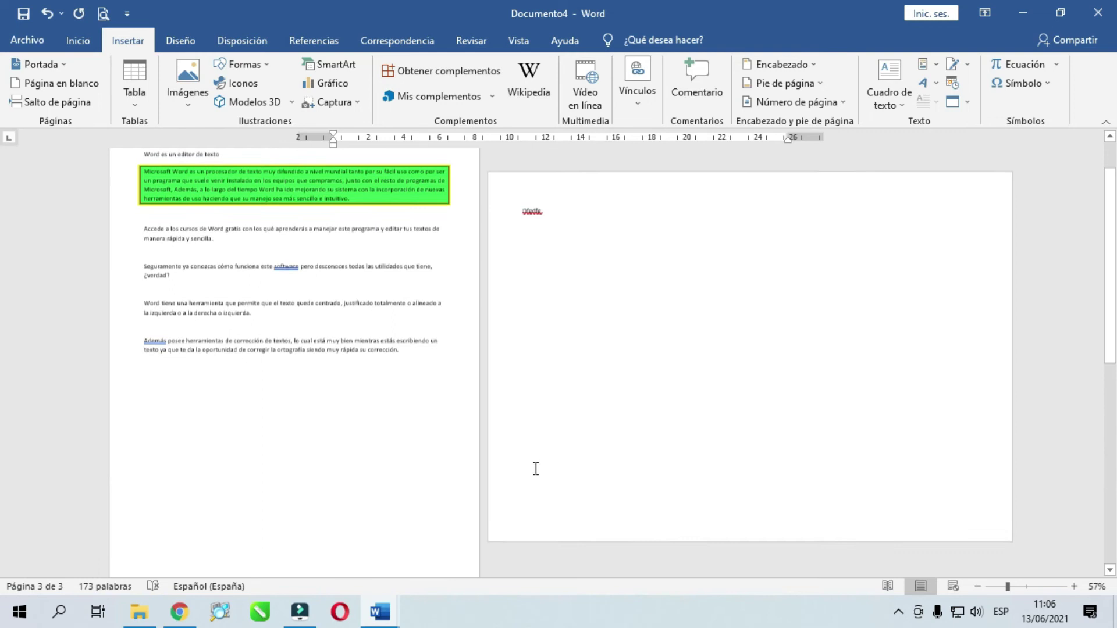
scroll(579, 304, up, 1)
click(575, 277)
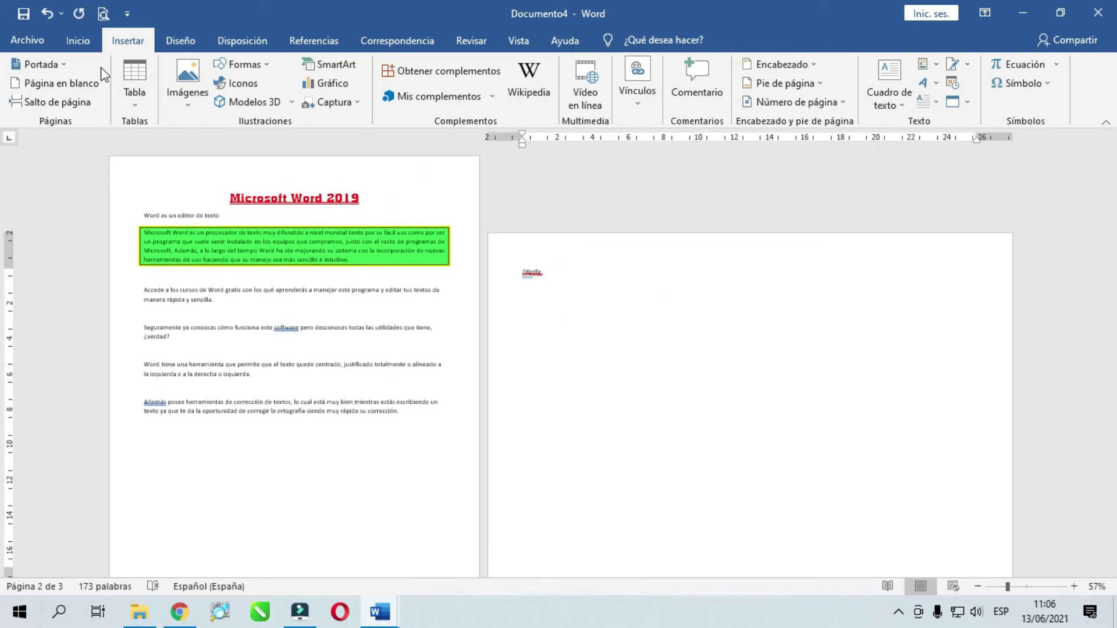
In Custom Margins, switch orientation back to portrait applied 'De aquí en adelante'.
click(240, 40)
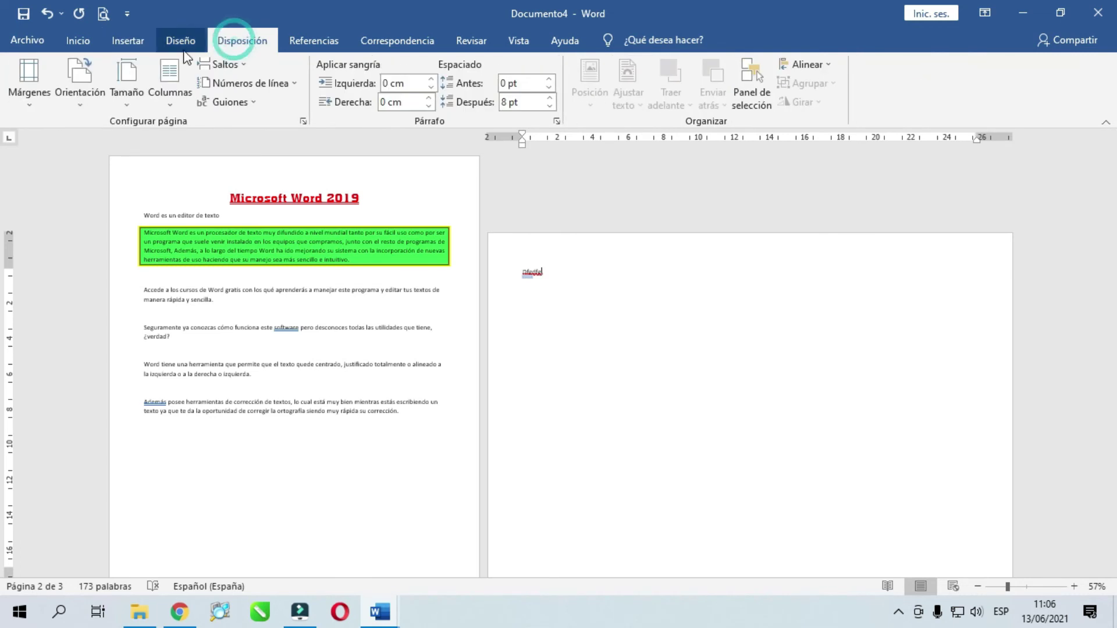
click(33, 105)
click(107, 449)
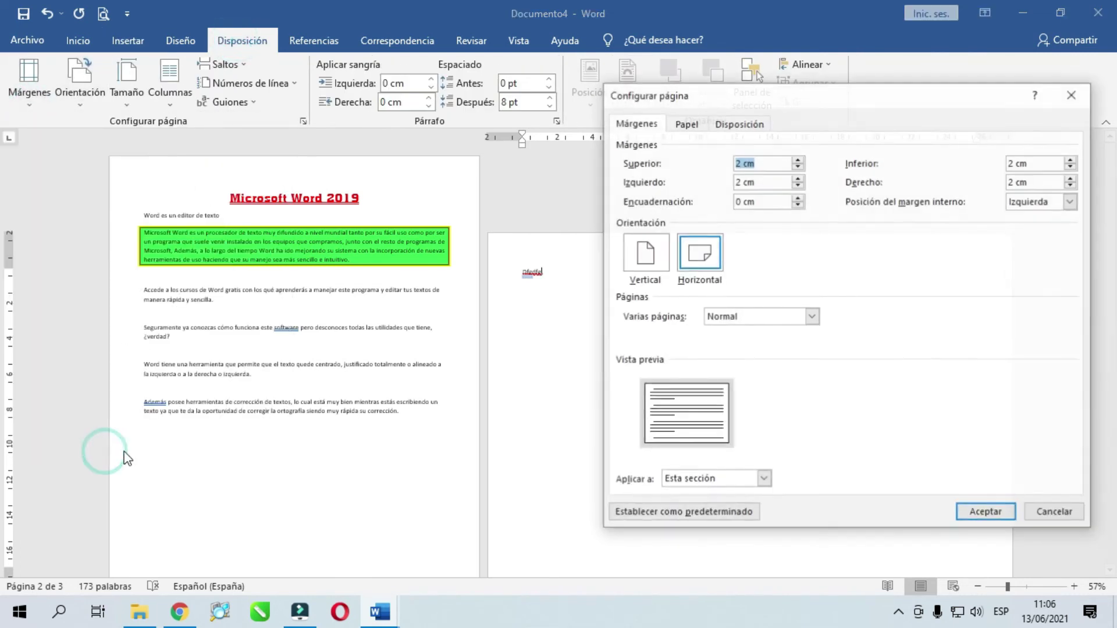
click(650, 252)
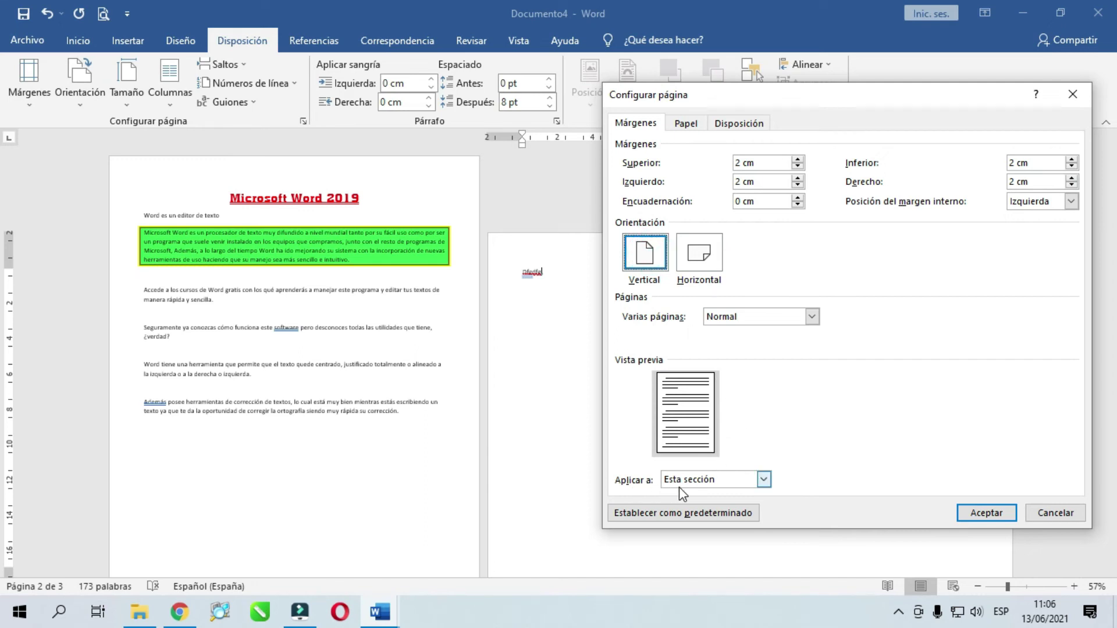
click(763, 480)
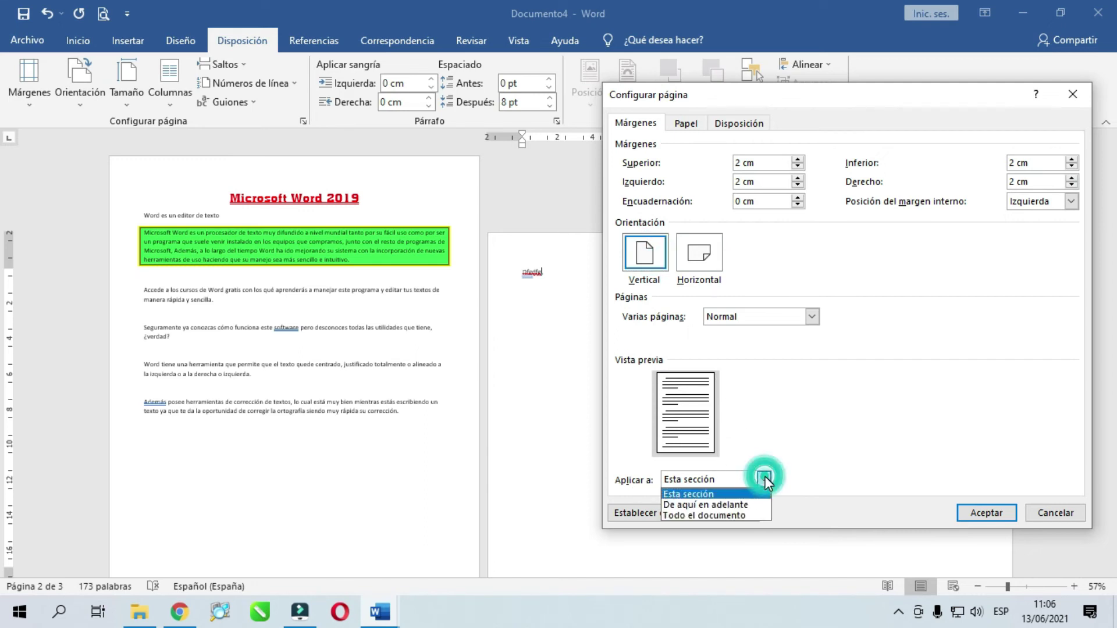
click(742, 503)
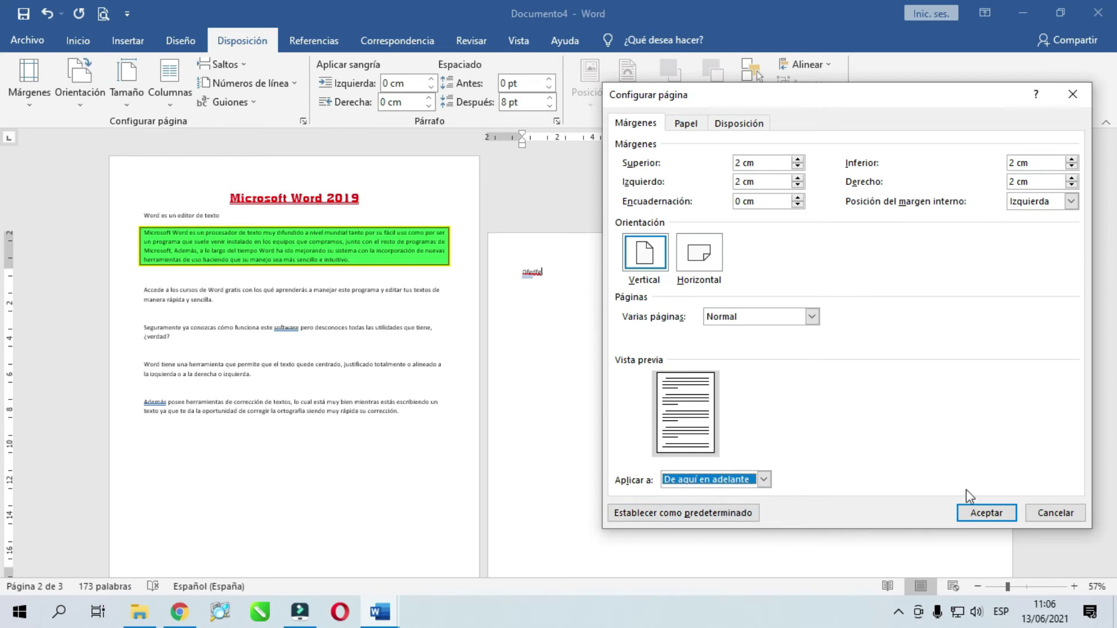
click(986, 513)
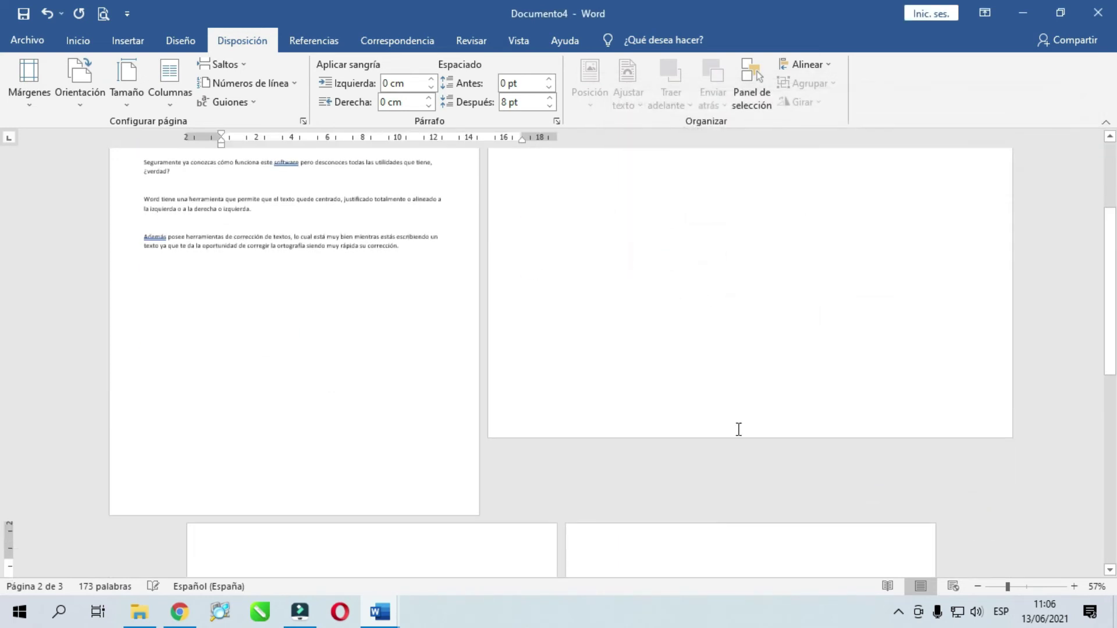
Scroll through the pages and place the insertion point after 'Oferta'.
scroll(632, 492, down, 3)
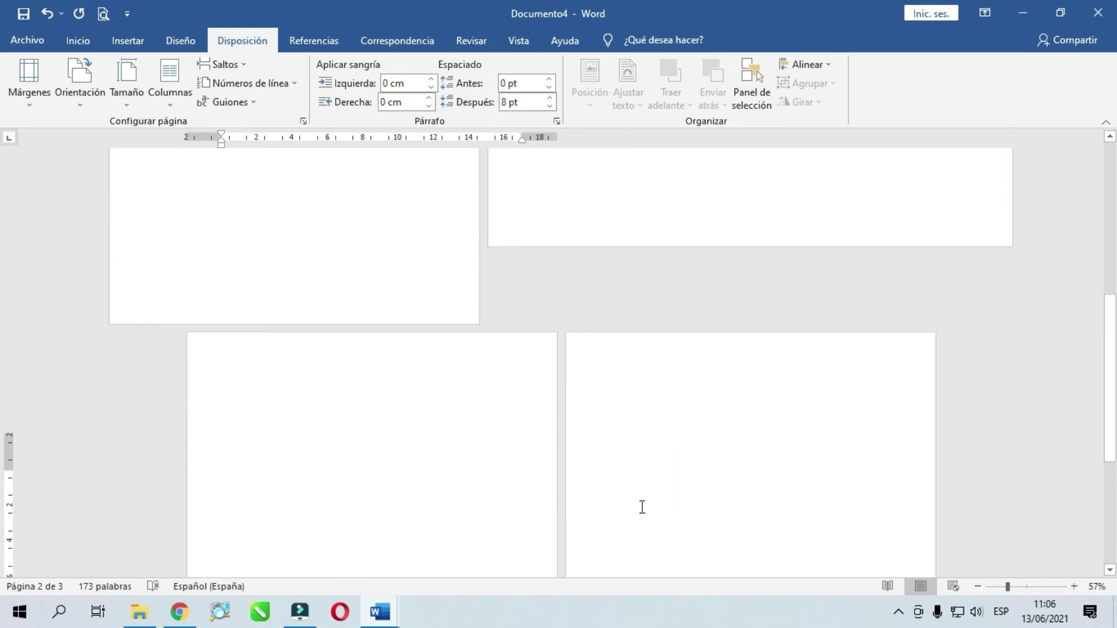
scroll(634, 494, up, 5)
scroll(645, 504, down, 3)
scroll(645, 506, down, 3)
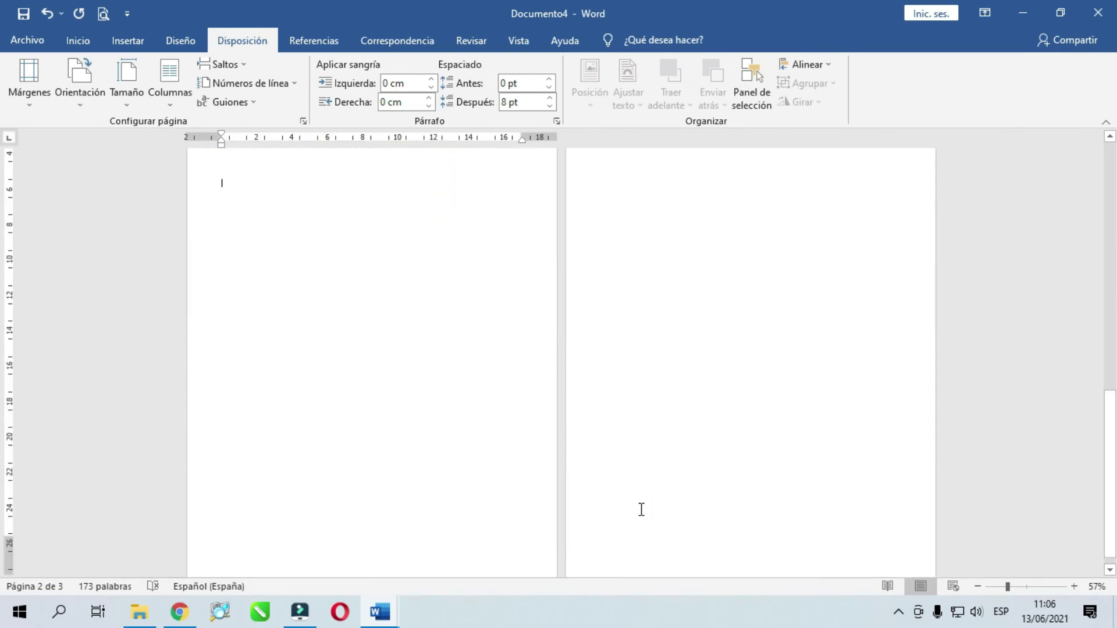
scroll(644, 509, up, 1)
scroll(645, 509, up, 5)
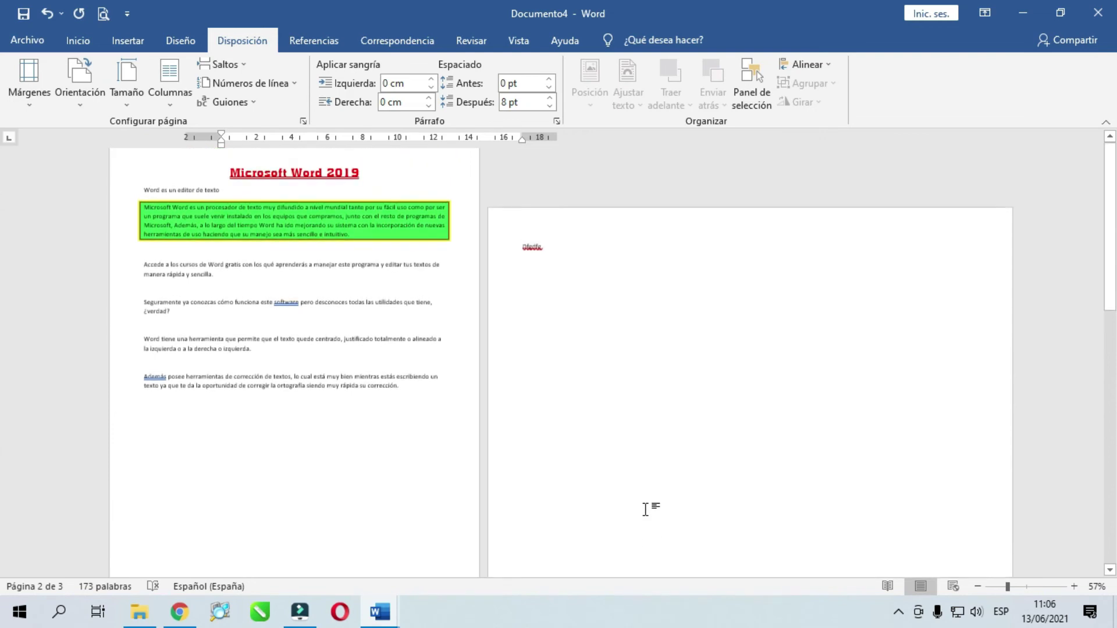
click(564, 284)
scroll(615, 381, down, 1)
scroll(616, 381, down, 4)
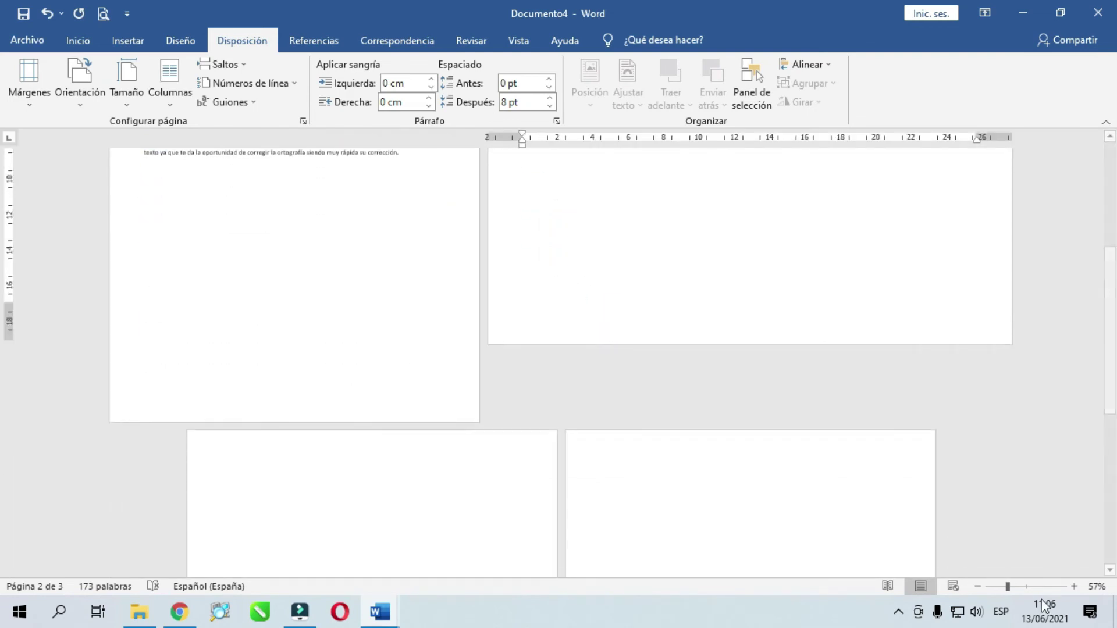
Zoom in to a single-page view at 89% and scroll back to page 1.
click(1028, 588)
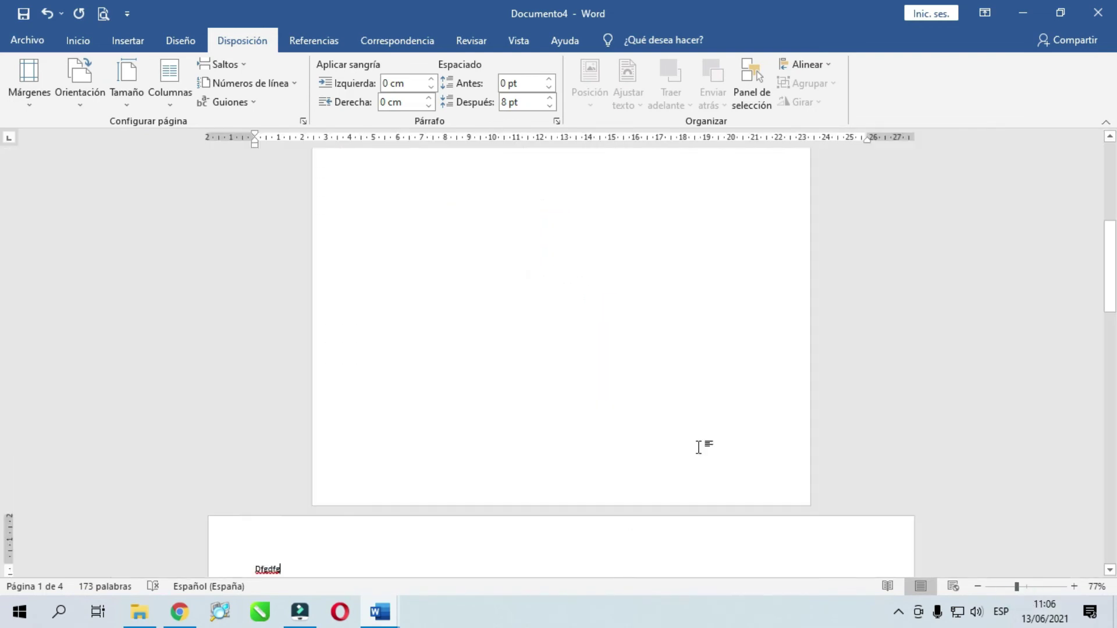
scroll(573, 433, down, 2)
scroll(572, 433, down, 2)
scroll(570, 439, down, 2)
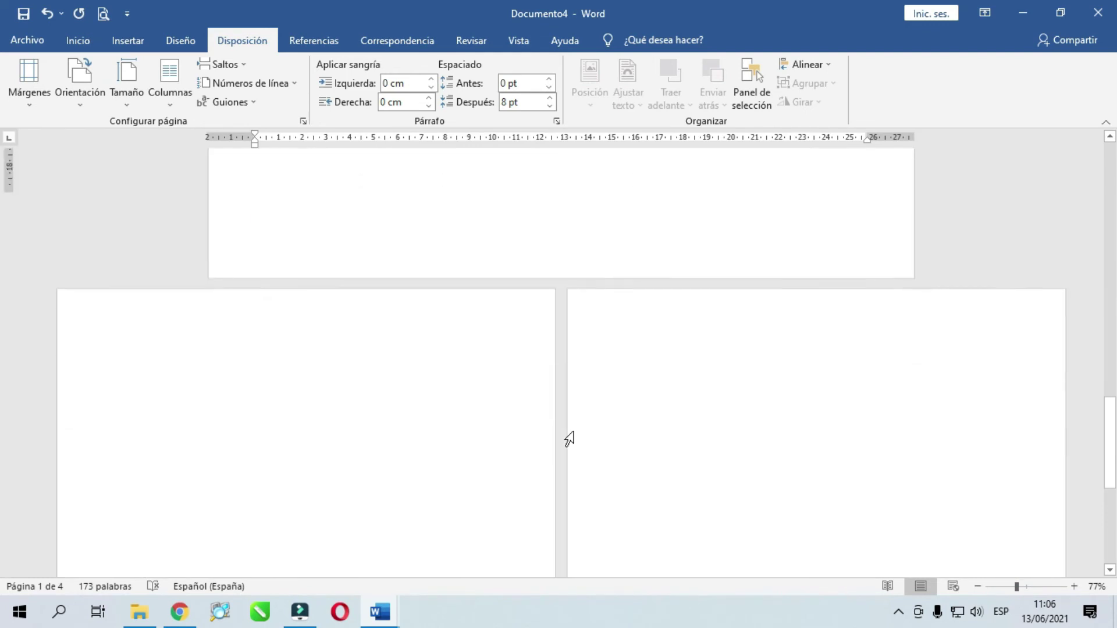
scroll(572, 442, down, 2)
click(1021, 588)
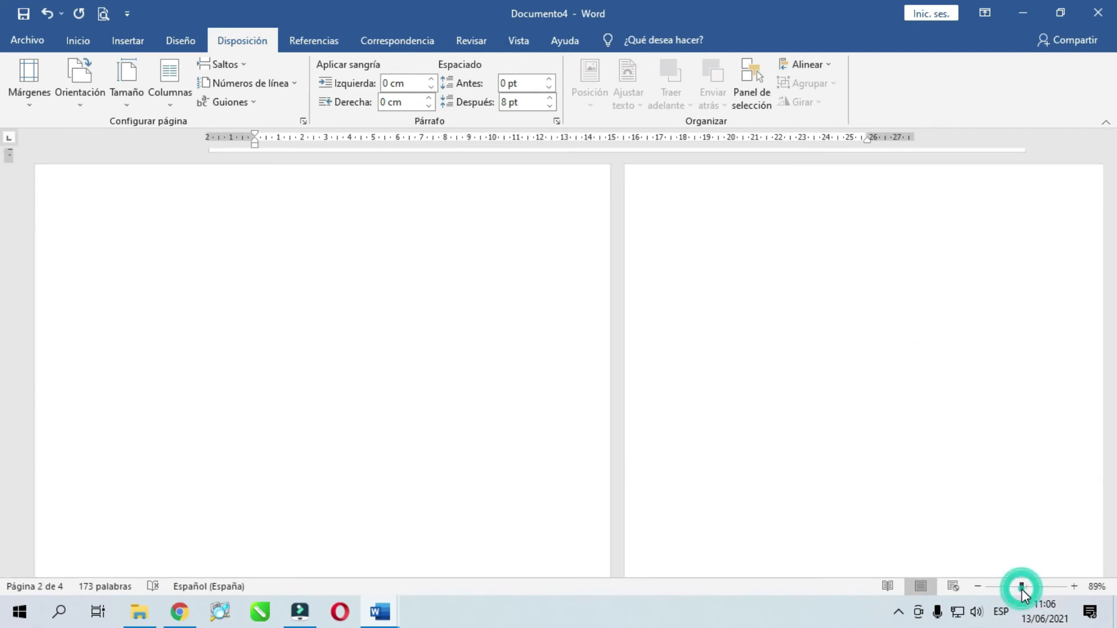
scroll(750, 460, down, 5)
scroll(736, 477, down, 3)
scroll(736, 478, up, 10)
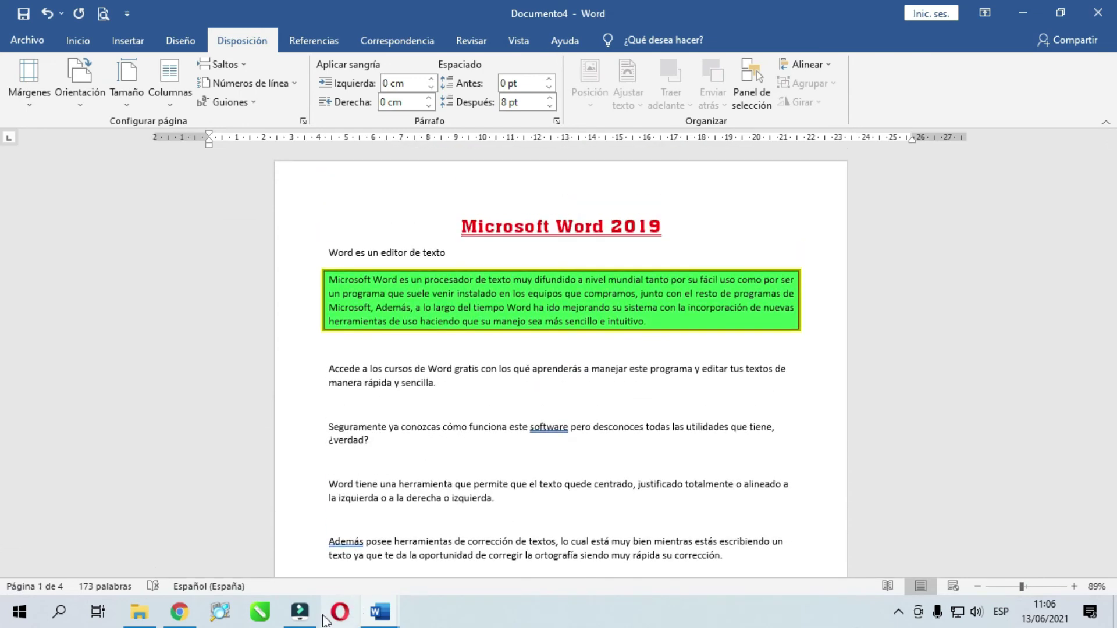
mouse_move(378, 612)
click(280, 547)
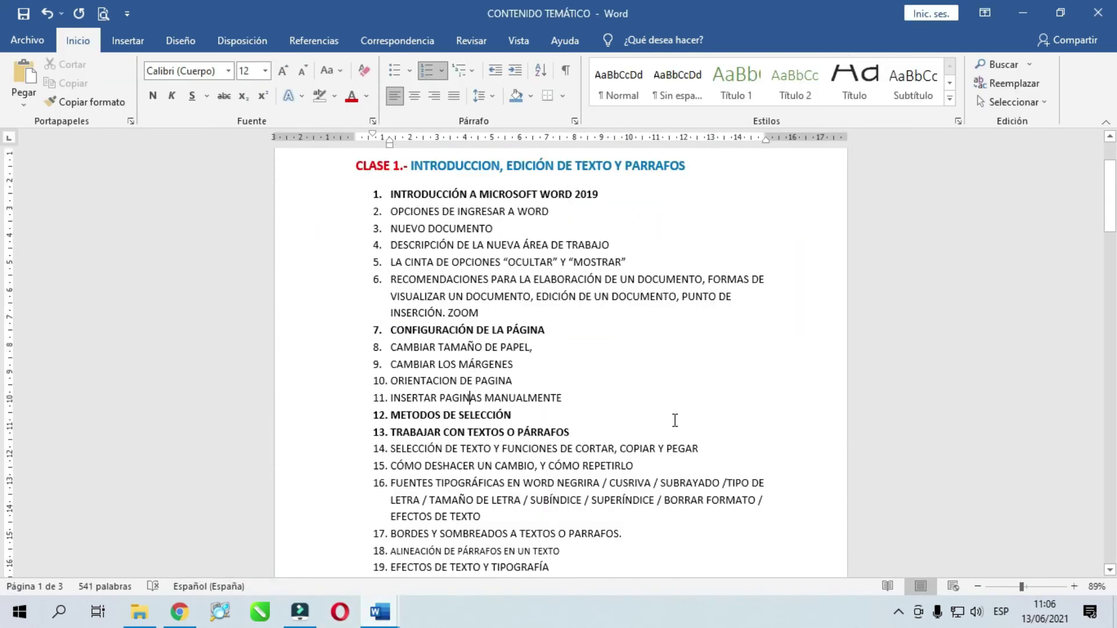
scroll(673, 419, down, 1)
scroll(590, 430, down, 2)
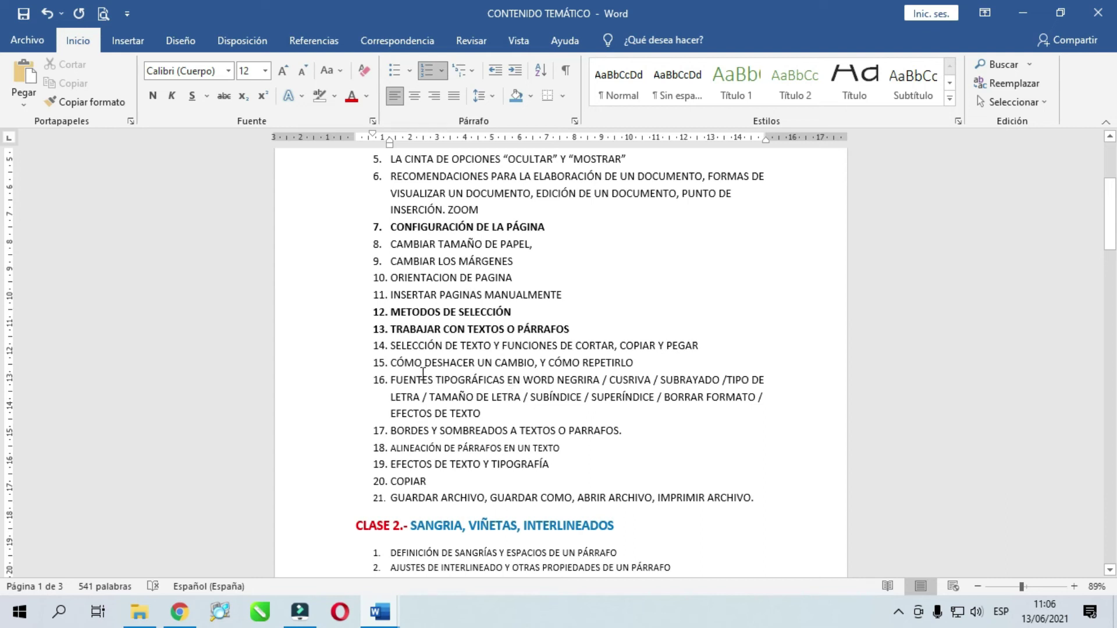
triple_click(401, 363)
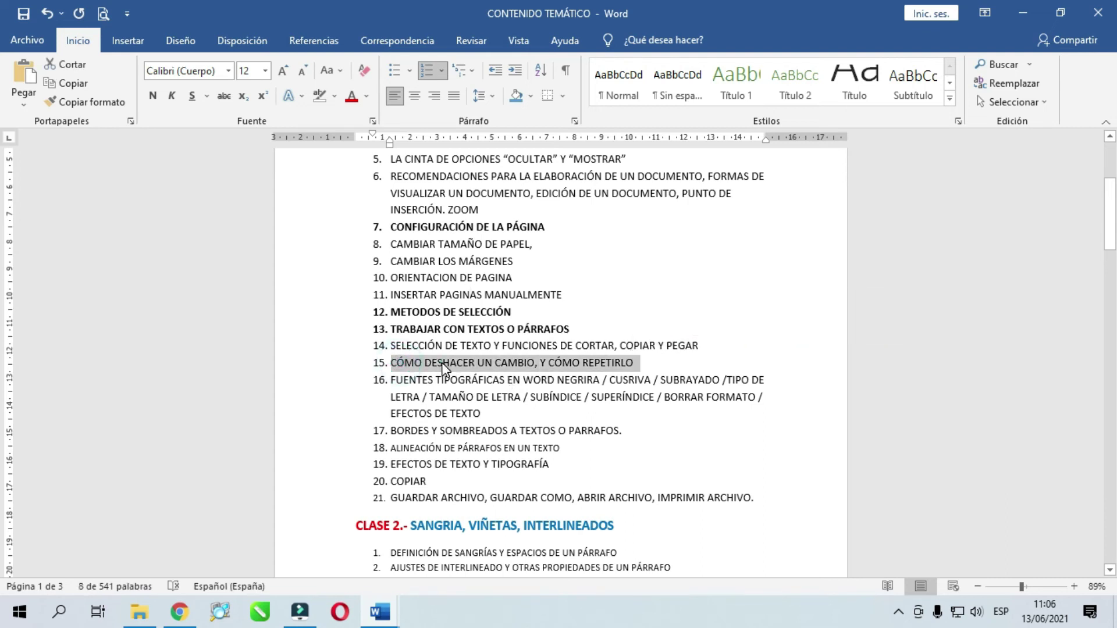
click(578, 363)
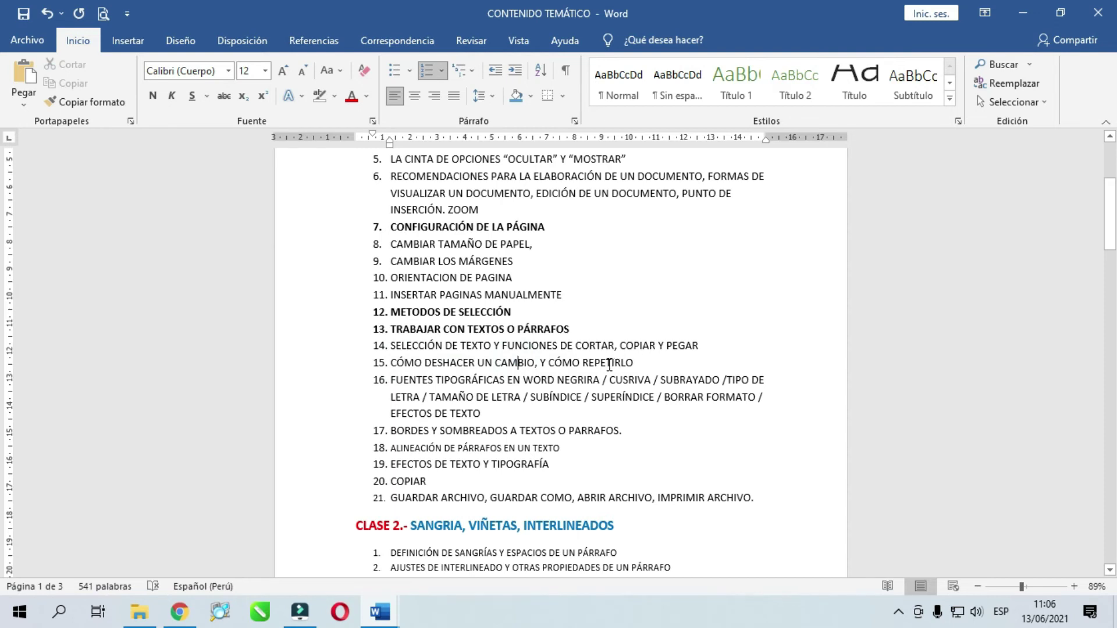
mouse_move(391, 380)
mouse_down()
mouse_move(737, 384)
mouse_move(743, 404)
mouse_up()
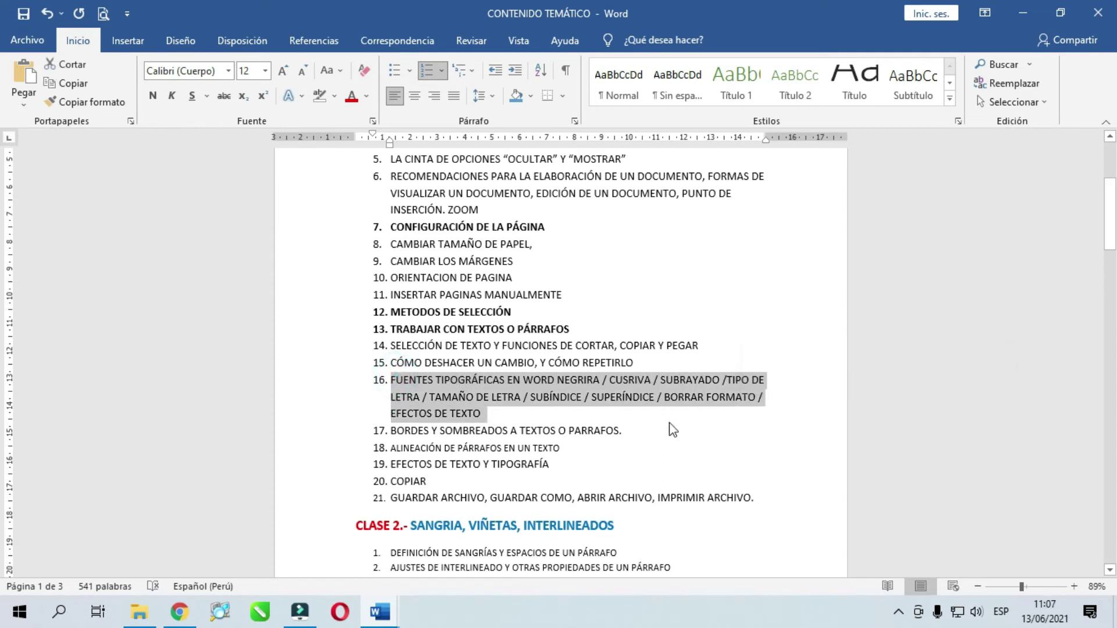
scroll(641, 428, down, 2)
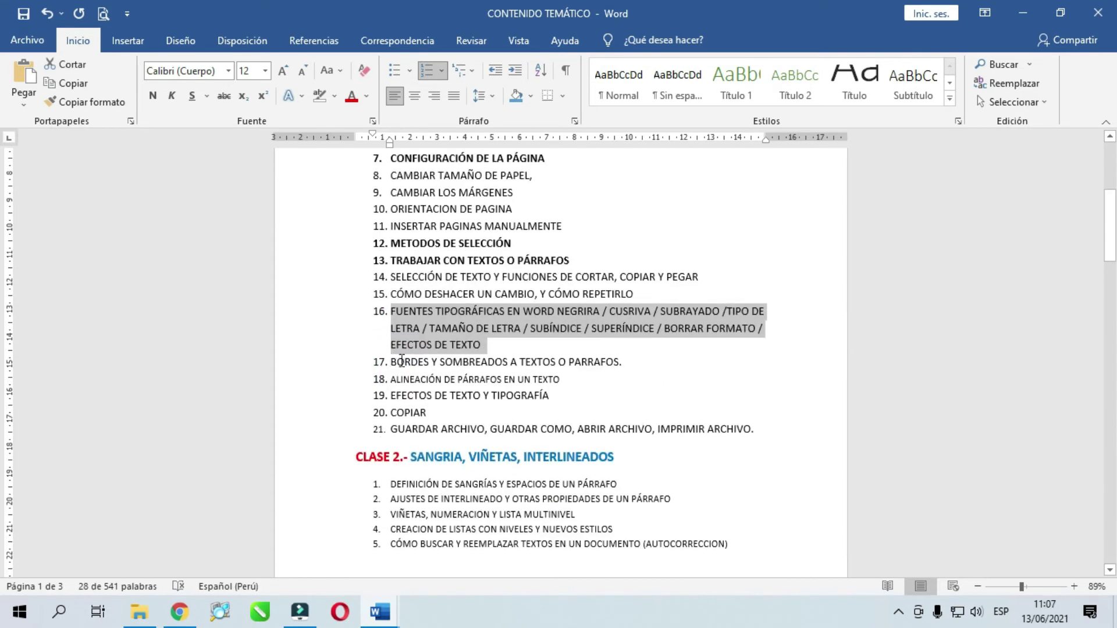
drag(389, 362, 620, 363)
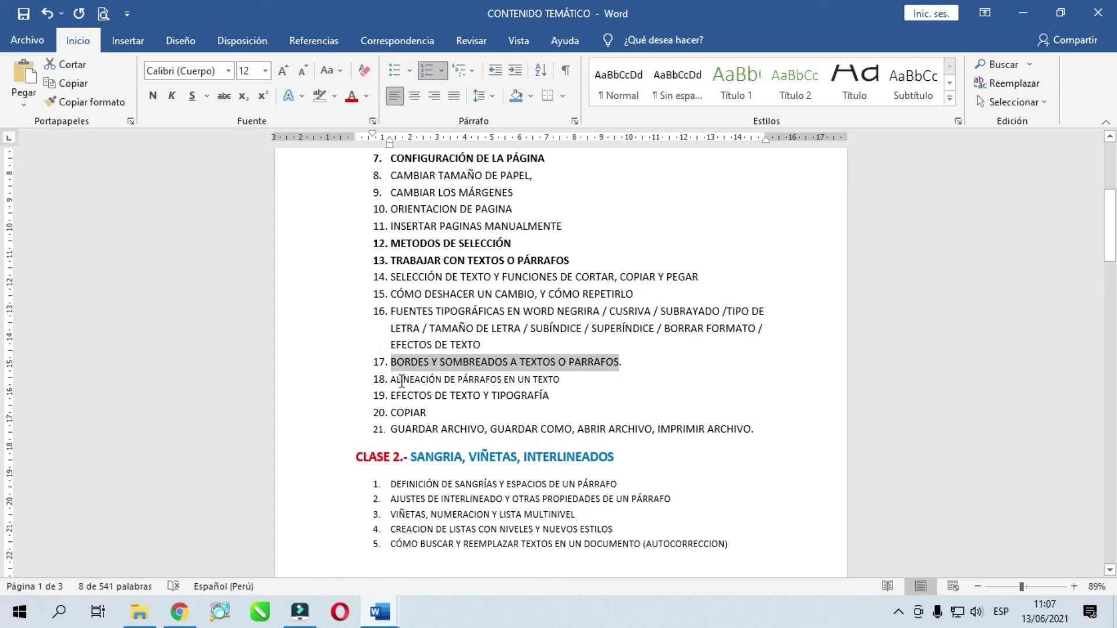
drag(390, 379, 565, 380)
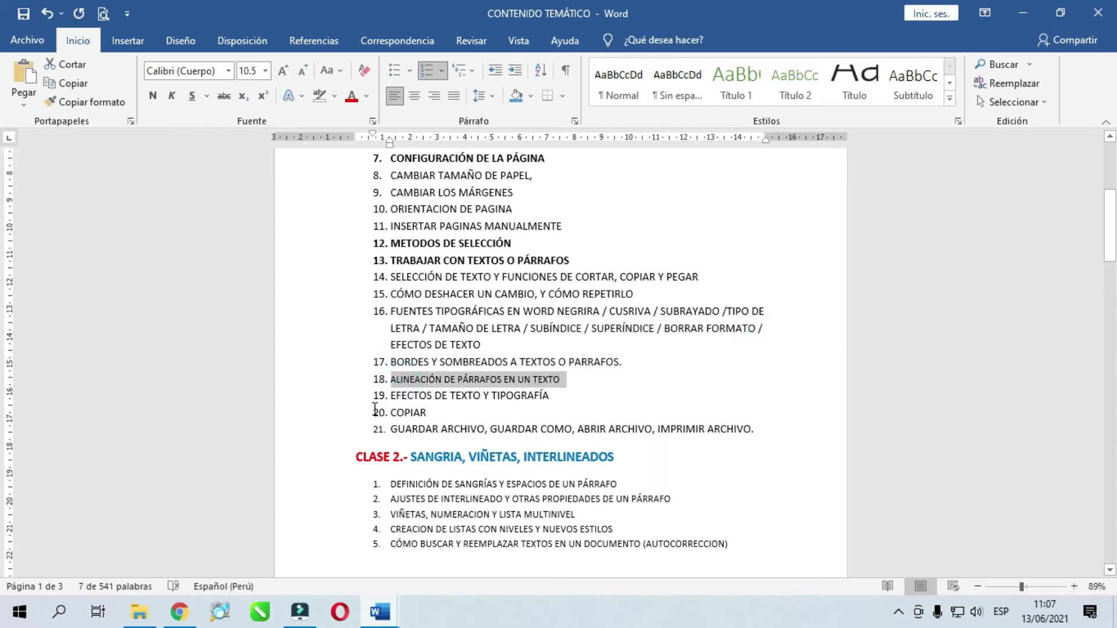
drag(390, 396, 563, 396)
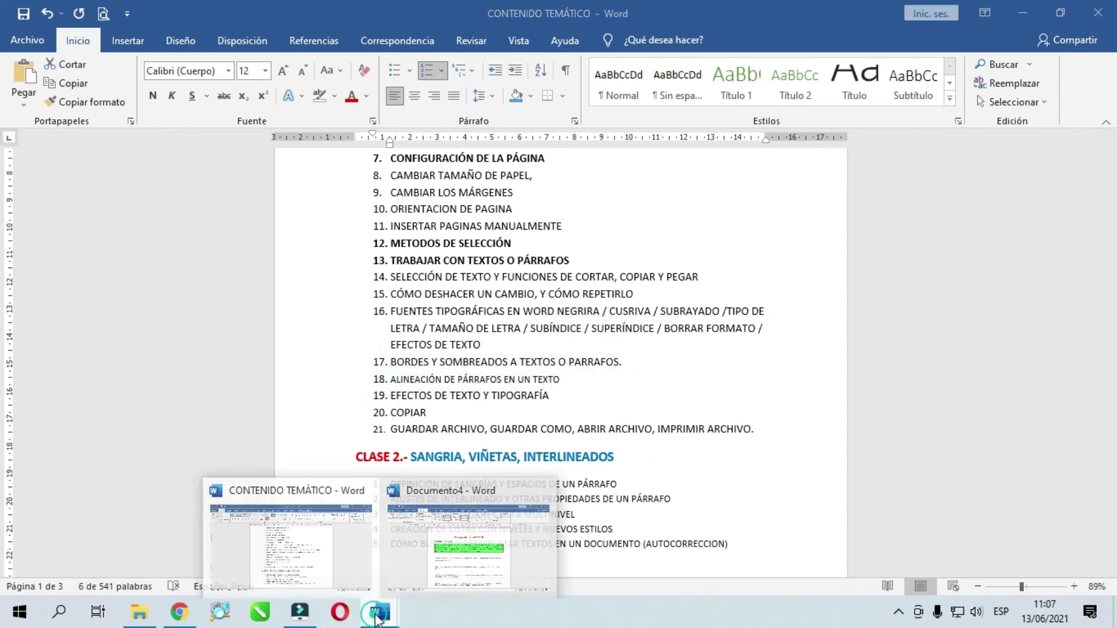
click(466, 541)
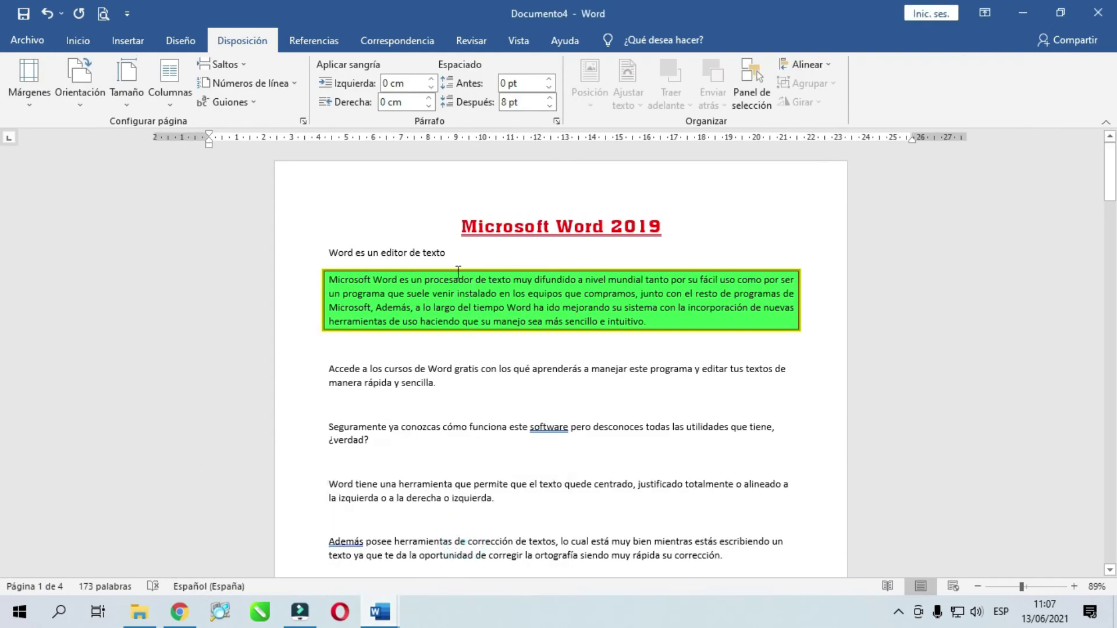
click(459, 220)
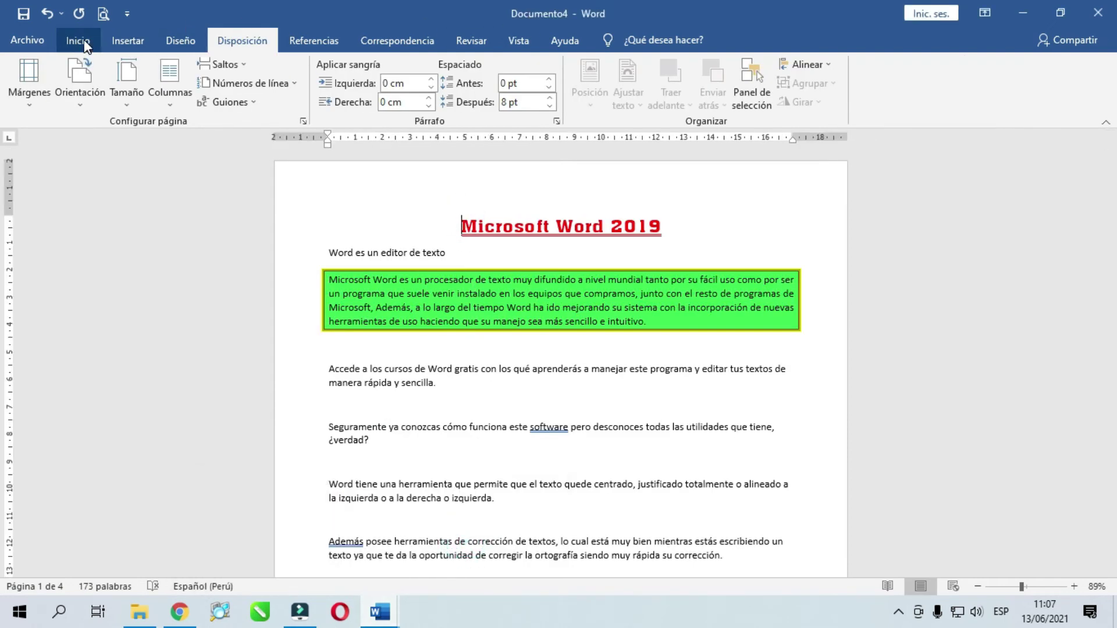
Apply the gold text effect to the 'Microsoft Word 2019' title.
click(78, 40)
click(473, 226)
drag(464, 226, 662, 226)
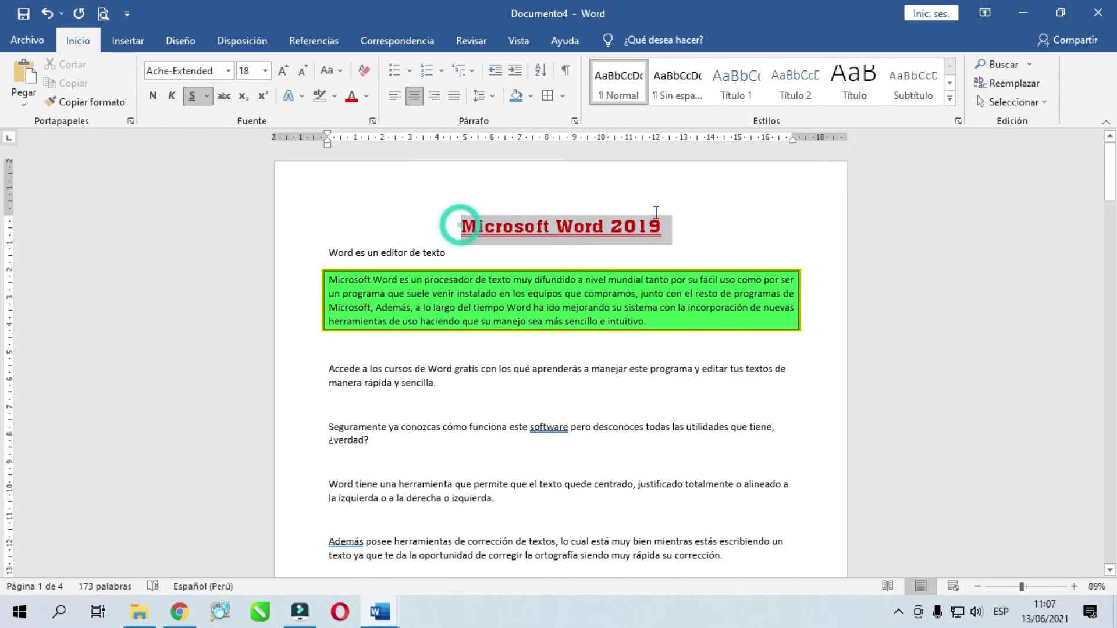
click(302, 95)
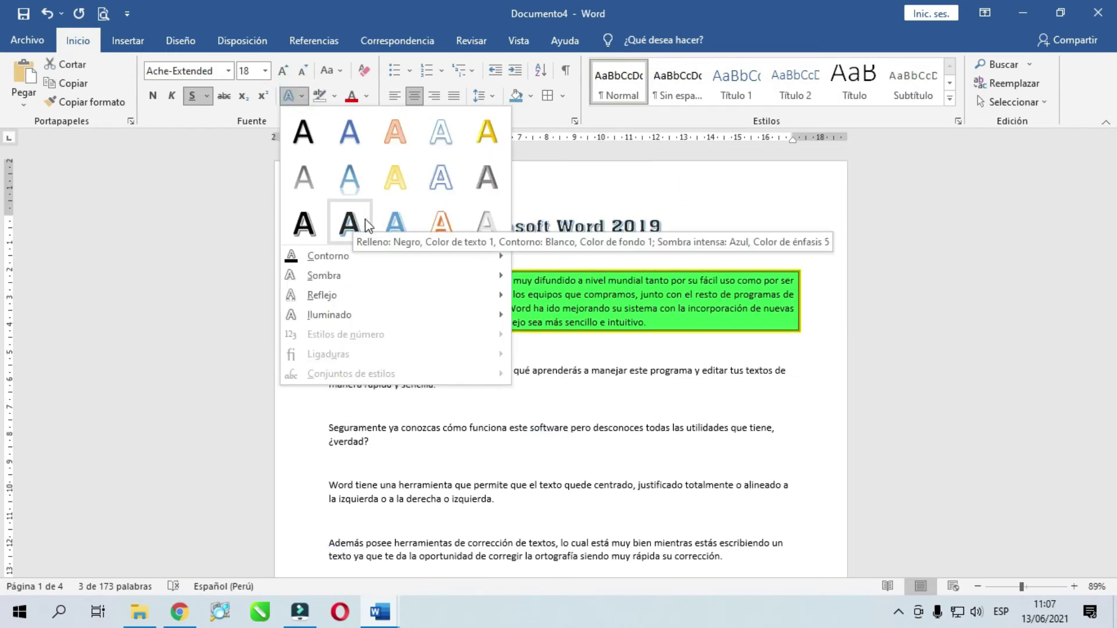
click(487, 135)
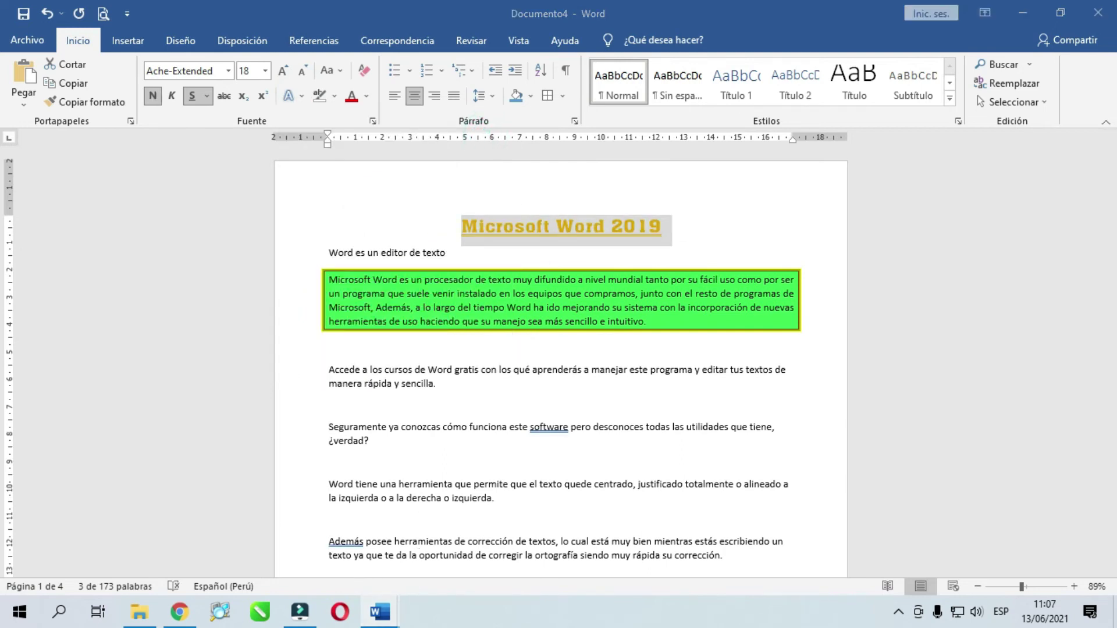
Switch to the CONTENIDO TEMÁTICO document and clear its outline selection.
click(276, 559)
scroll(568, 447, down, 1)
mouse_move(379, 613)
click(403, 382)
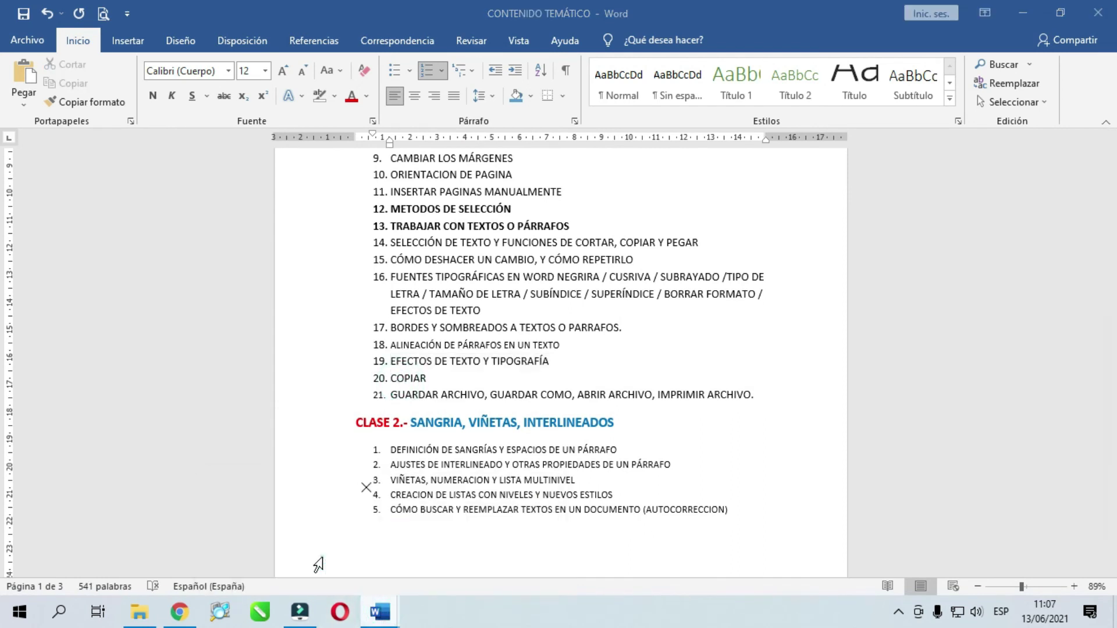
In Documento4, copy the 'Accede a los cursos de Word gratis' paragraph.
click(483, 547)
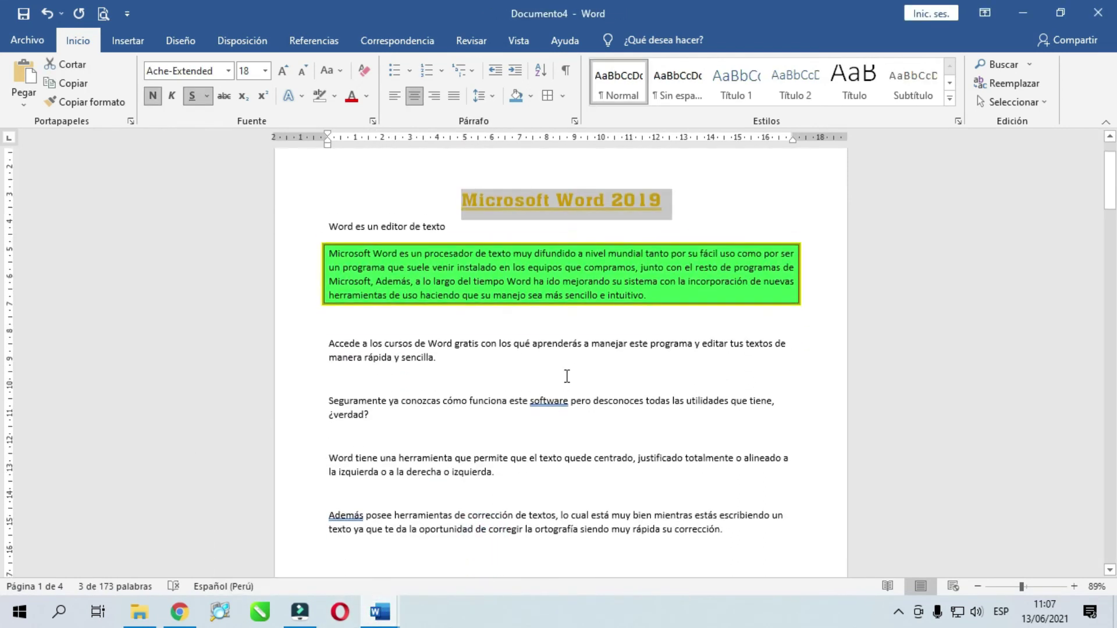
scroll(569, 337, down, 3)
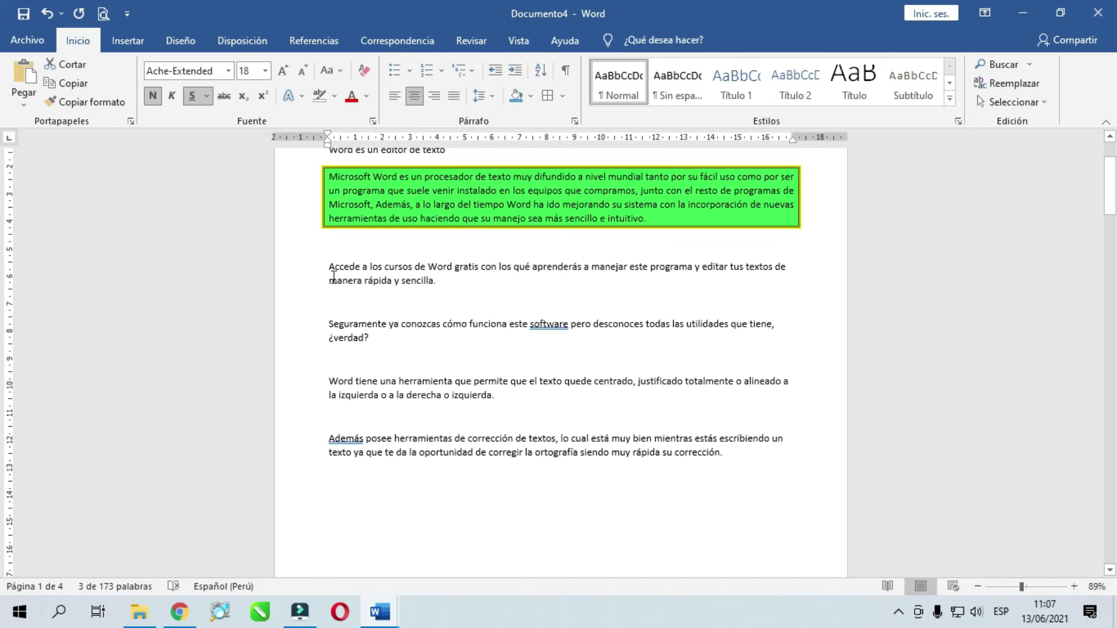
drag(335, 266, 439, 278)
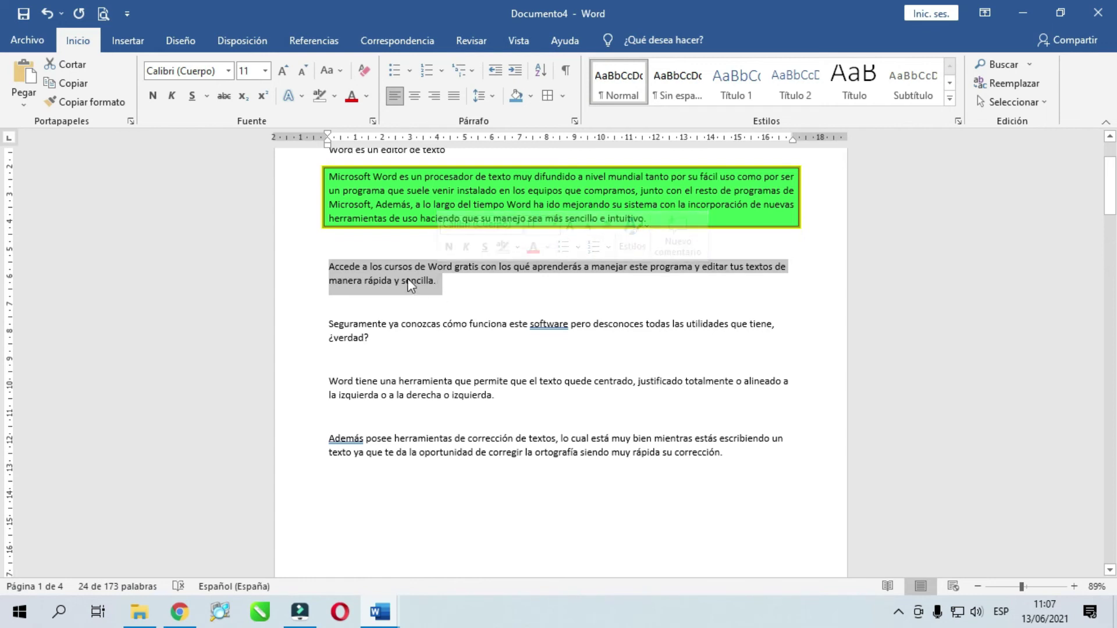
right_click(355, 272)
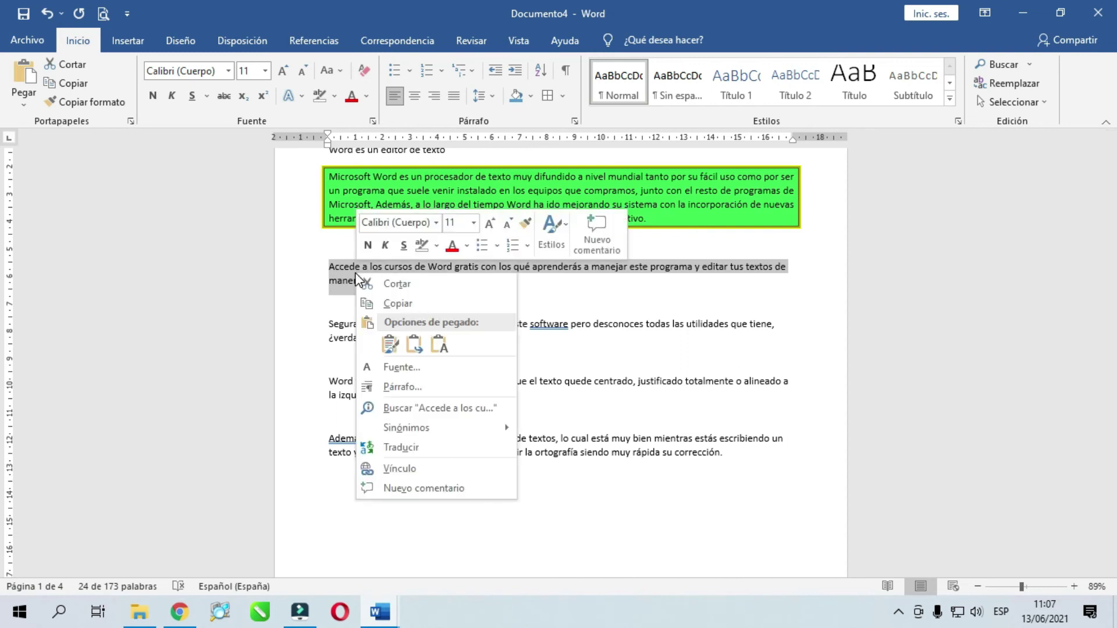
click(409, 304)
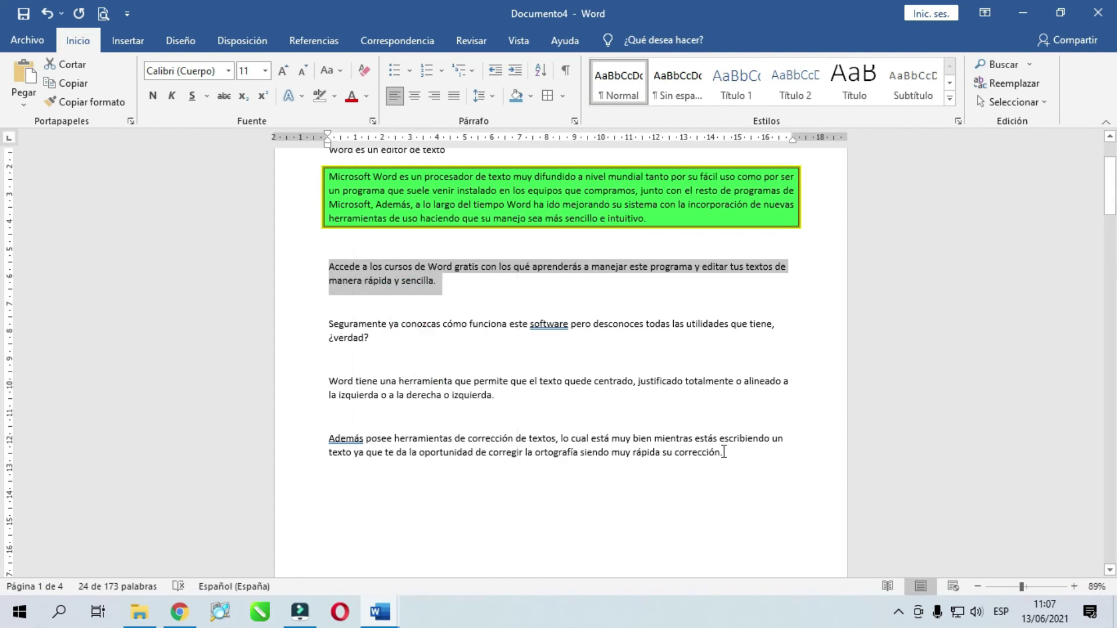
click(338, 452)
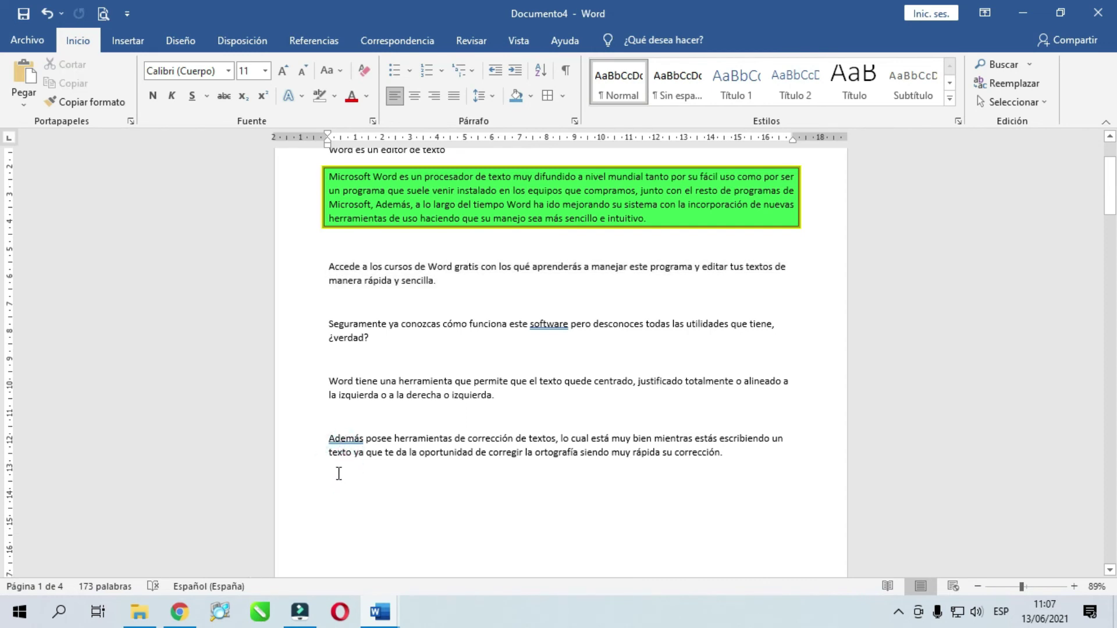
Paste the copied paragraph on a new line at the end, then select the '¿verdad?' paragraph.
click(731, 455)
key(Return)
click(25, 77)
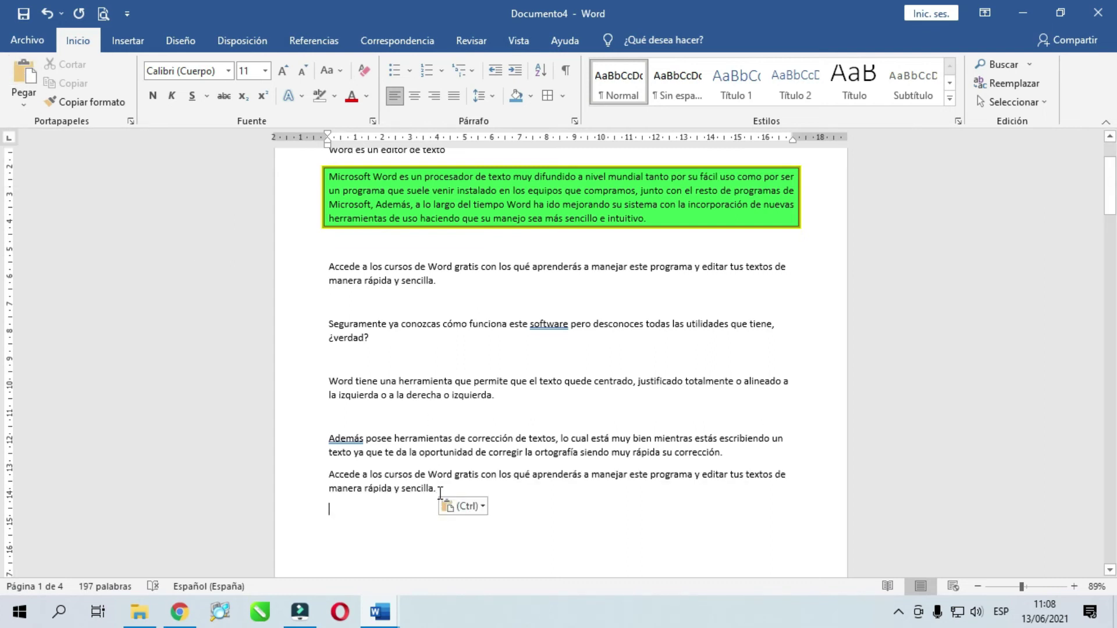
drag(440, 493, 305, 474)
click(364, 516)
drag(327, 323, 372, 338)
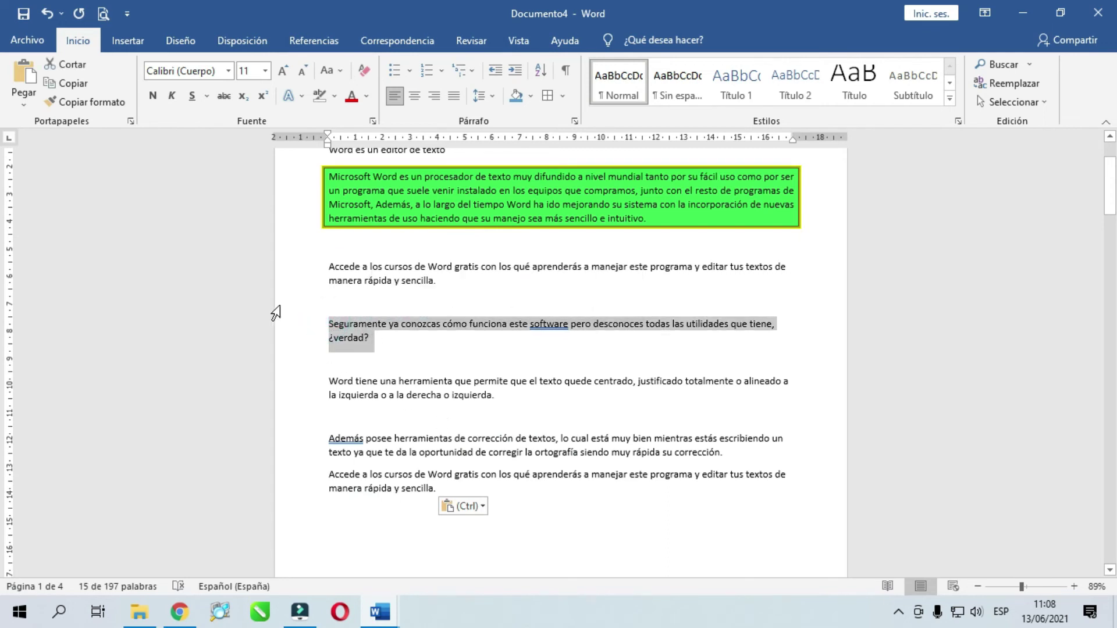
Cut the '¿verdad?' paragraph and paste it on a new line at the end.
right_click(347, 333)
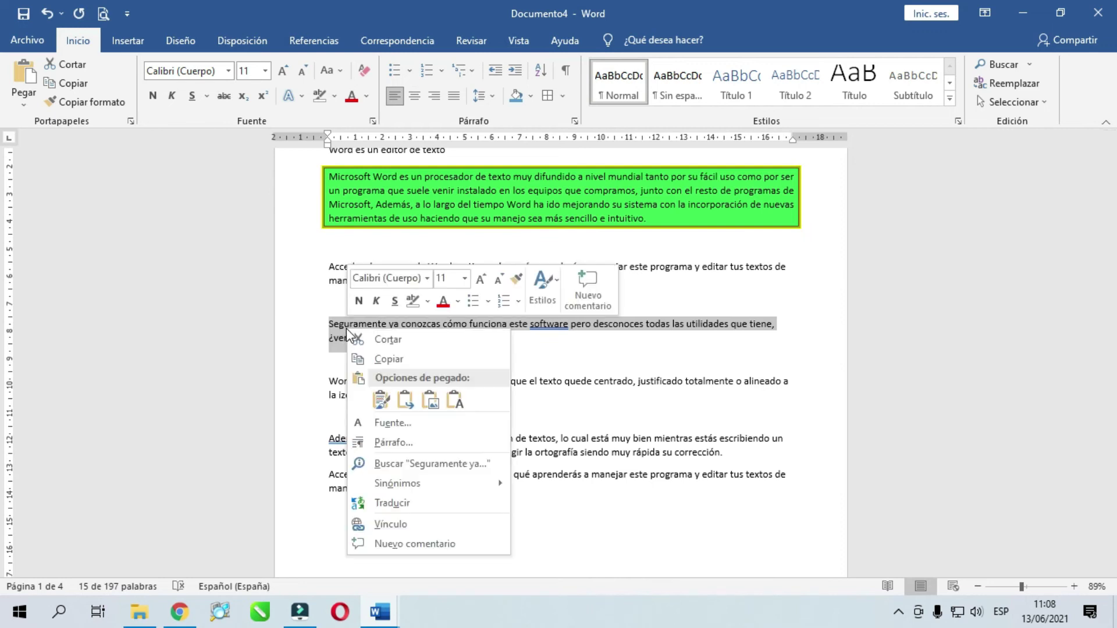
click(413, 344)
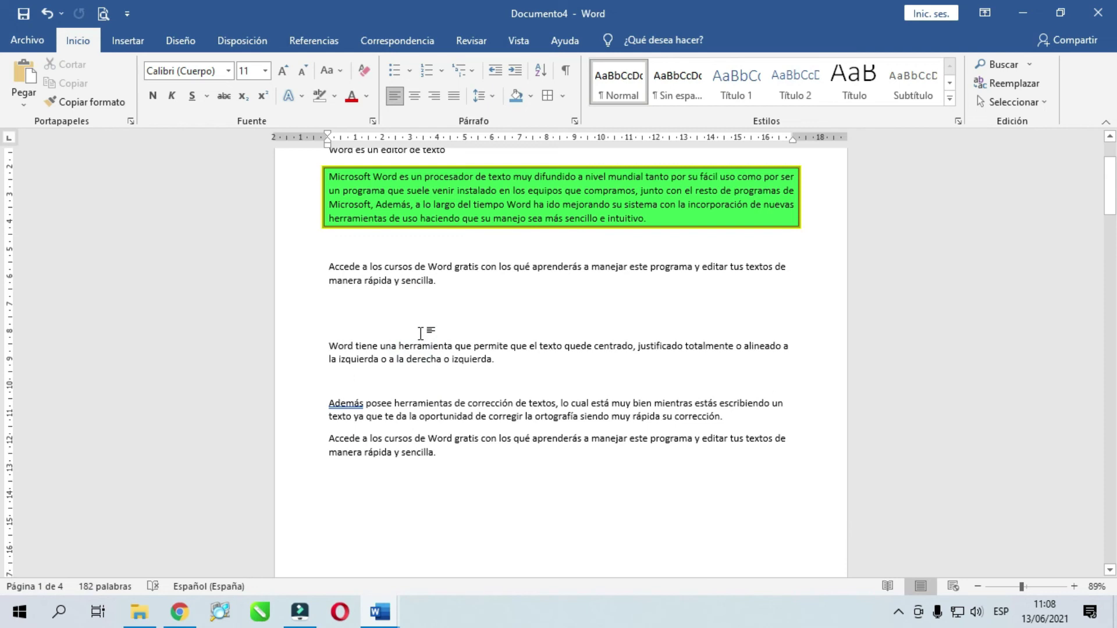
click(450, 456)
key(Return)
click(22, 72)
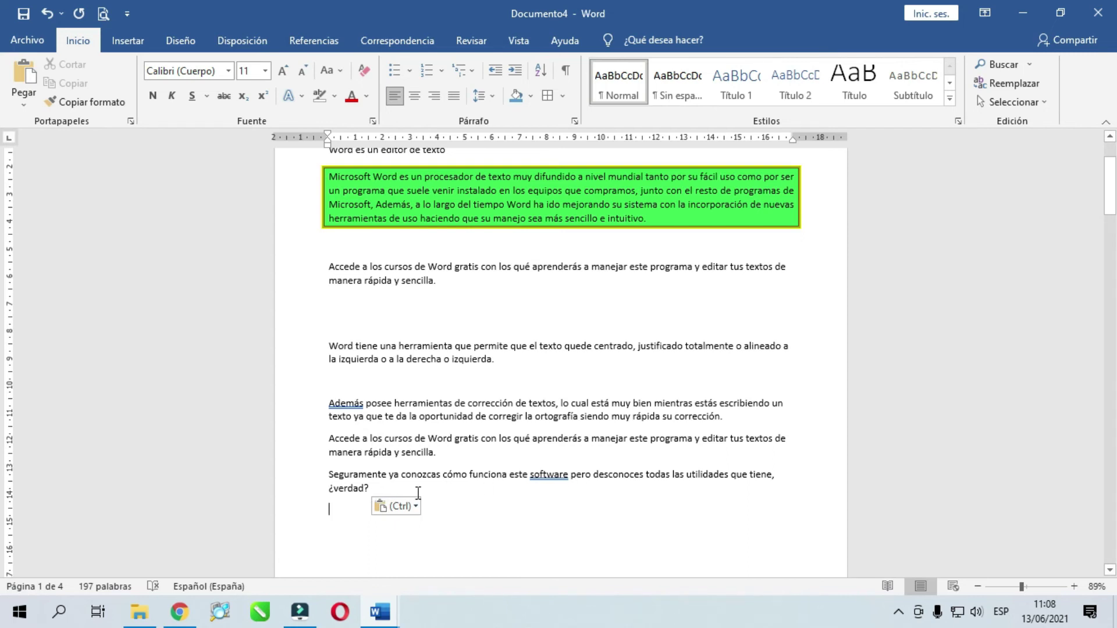
Delete the blank lines between 'sencilla.' and 'Word tiene una herramienta…'.
drag(336, 294, 349, 318)
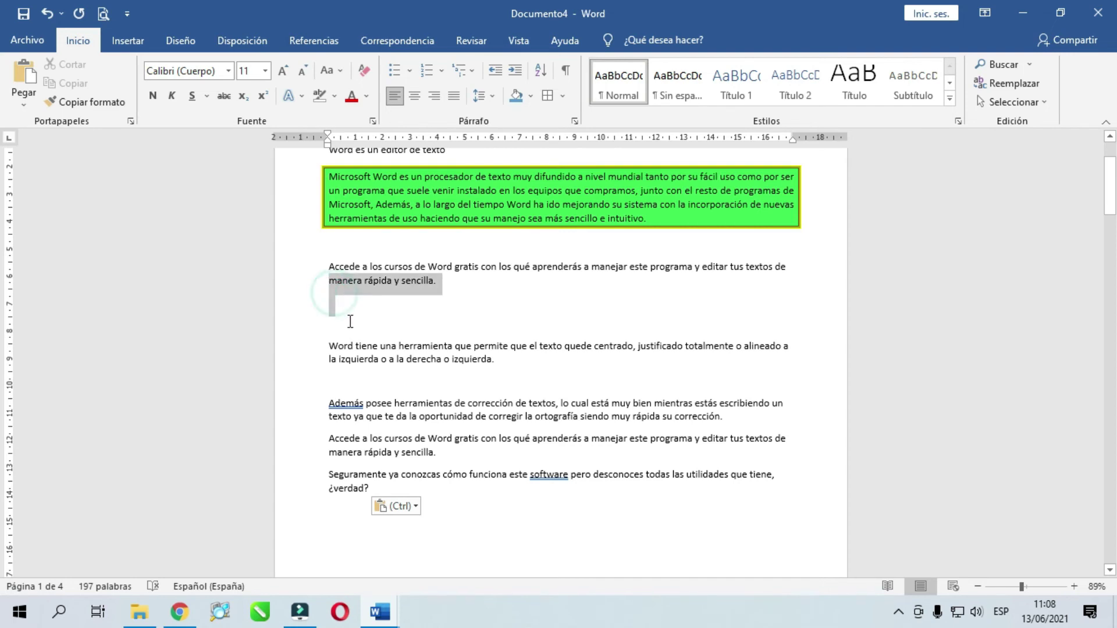
click(349, 319)
click(347, 332)
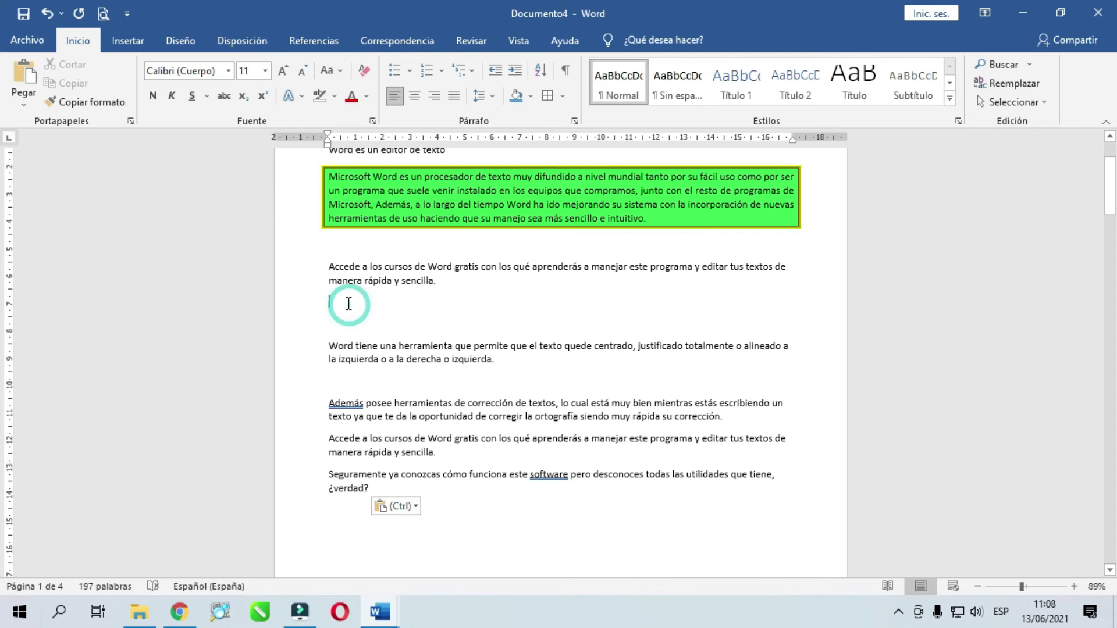
click(333, 328)
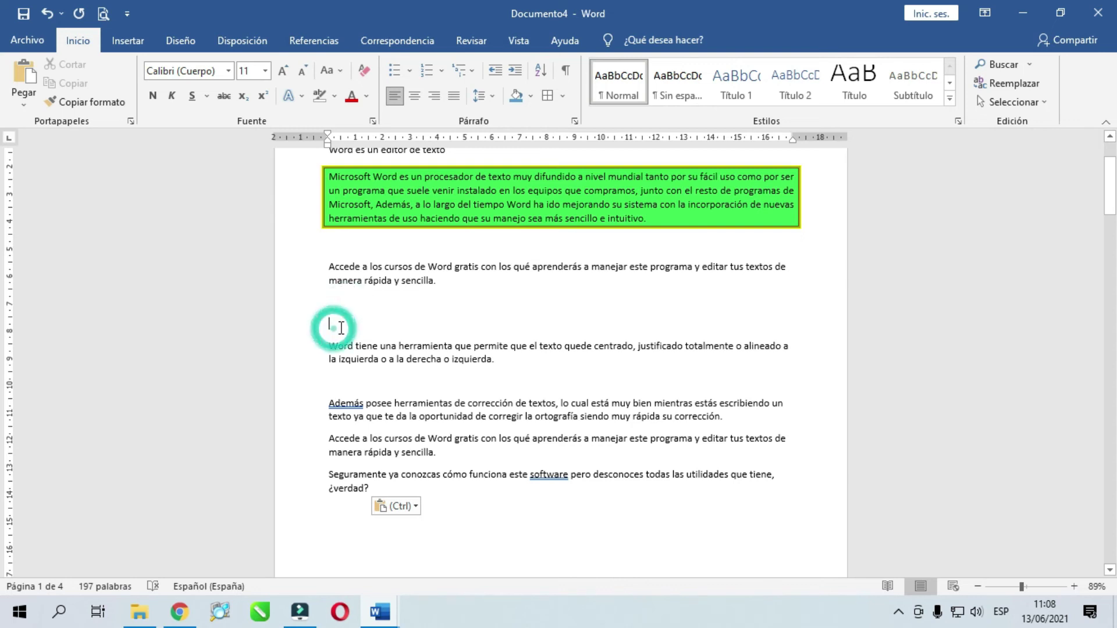
click(445, 283)
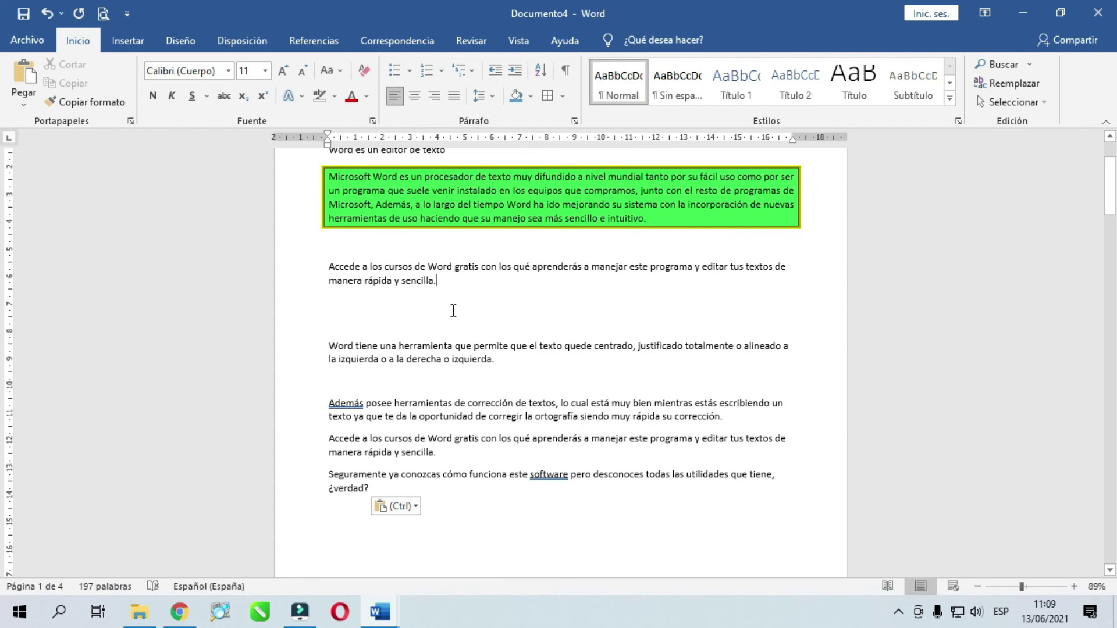
key(Delete)
key(Delete)
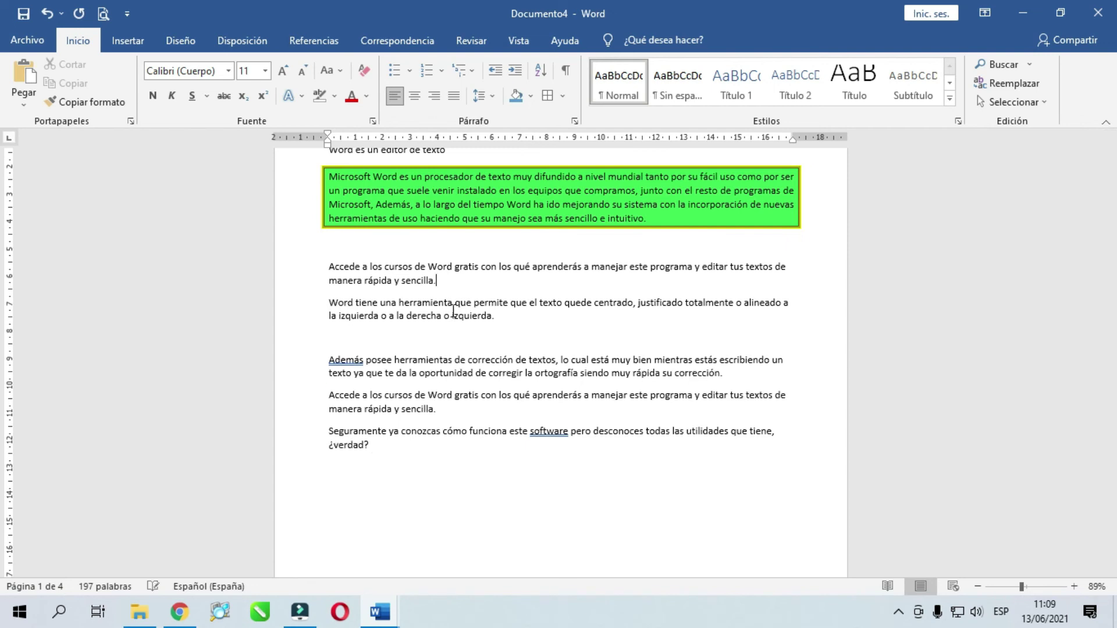
Delete the blank line after 'izquierda.' and undo the accidental paragraph merge.
click(496, 315)
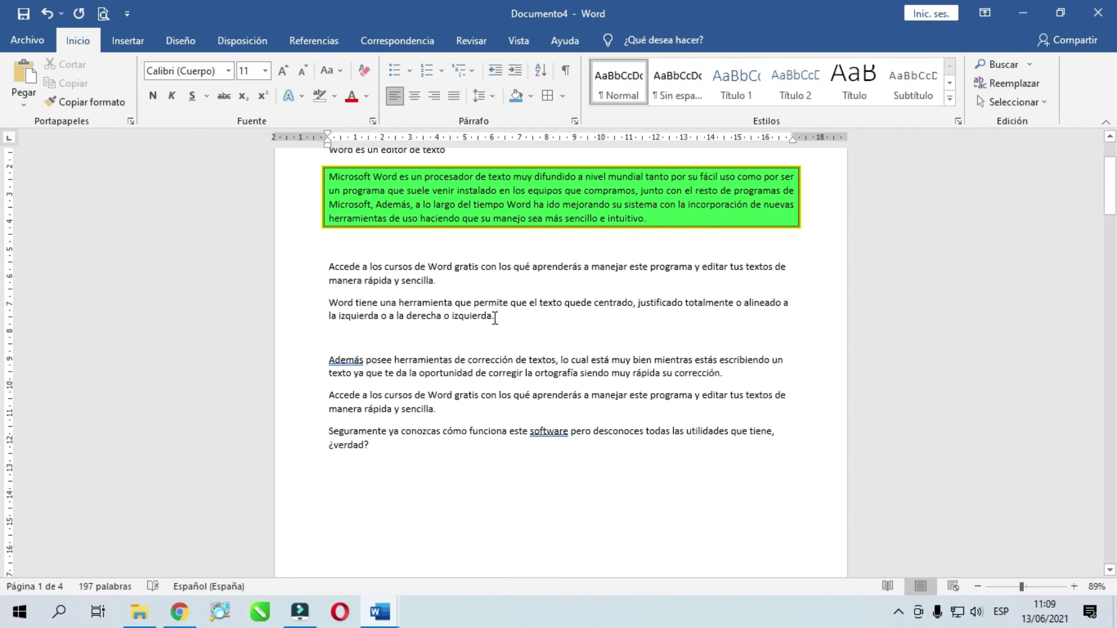
key(Delete)
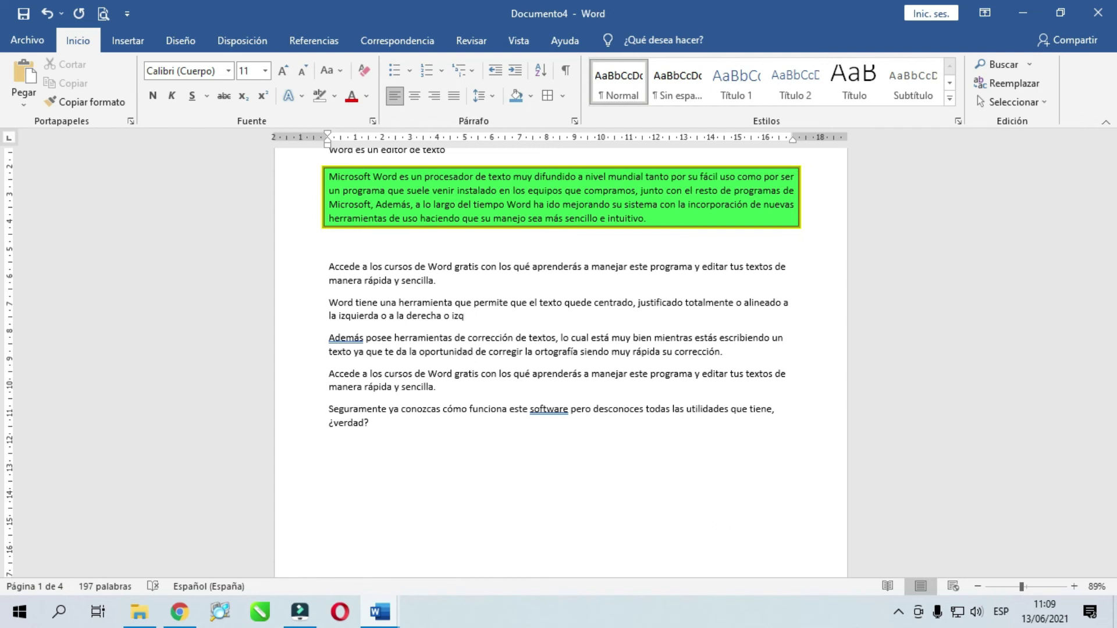
key(Delete)
key(Delete)
key(Delete)
key(Delete)
key(Delete)
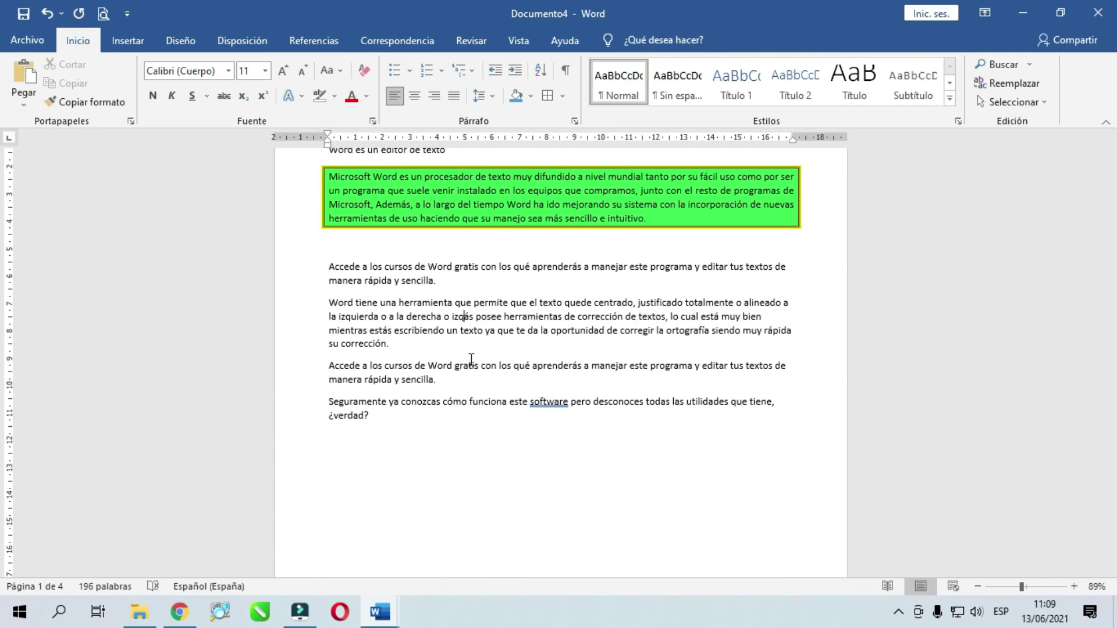
key(ctrl+z)
key(ctrl+z)
key(ctrl+z)
key(ctrl+z)
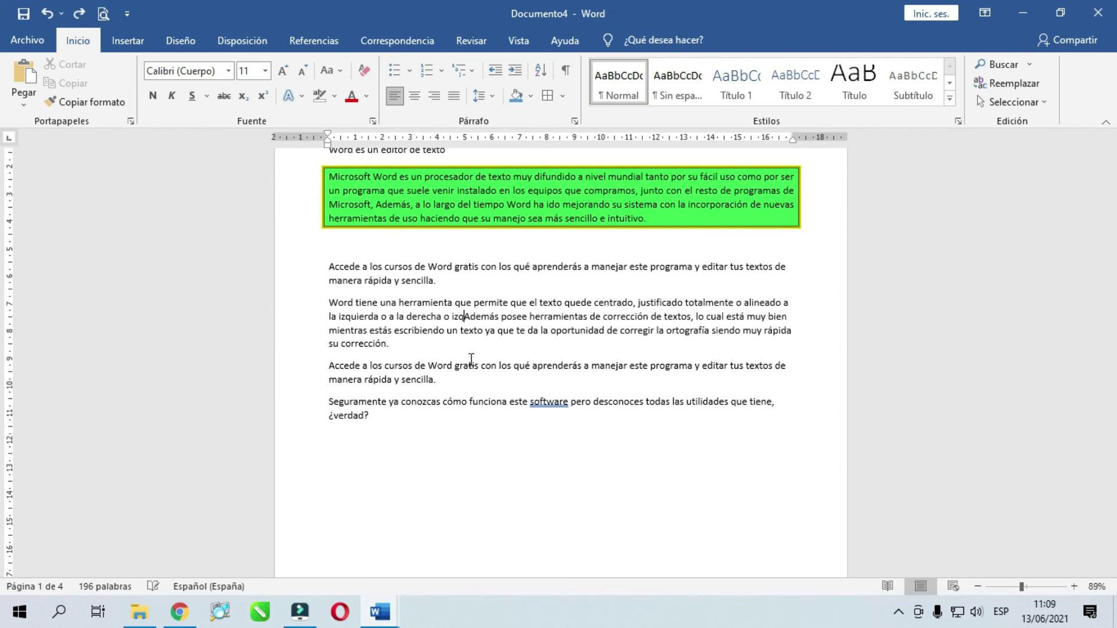
key(ctrl+z)
Correct the text so a period closes the paragraph after 'izquierda'.
text(erra)
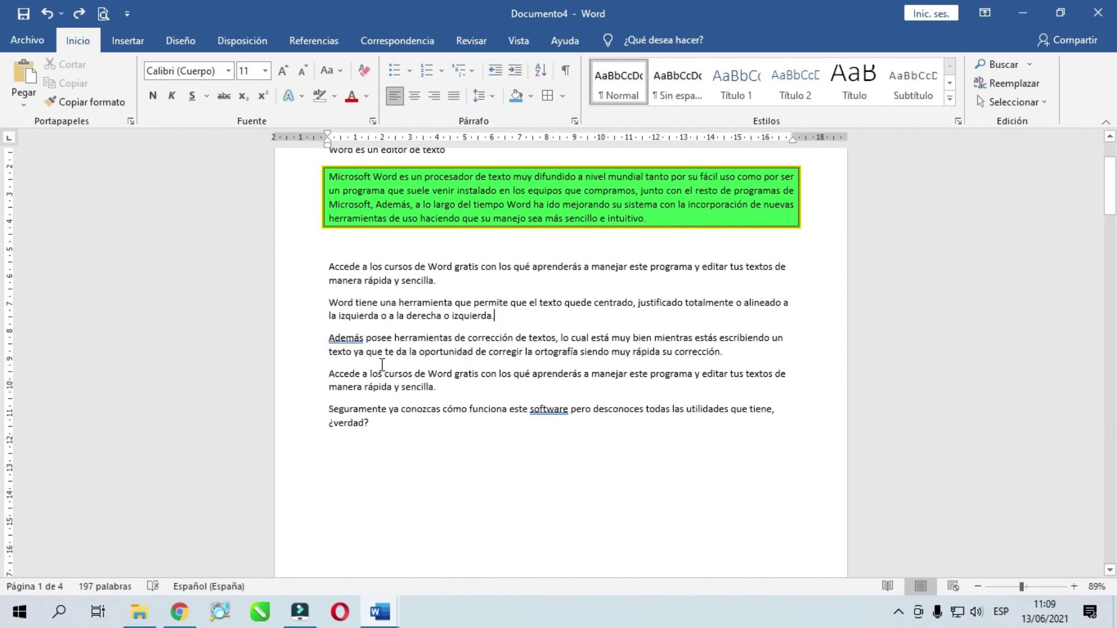
right_click(352, 339)
click(331, 339)
click(505, 317)
click(379, 612)
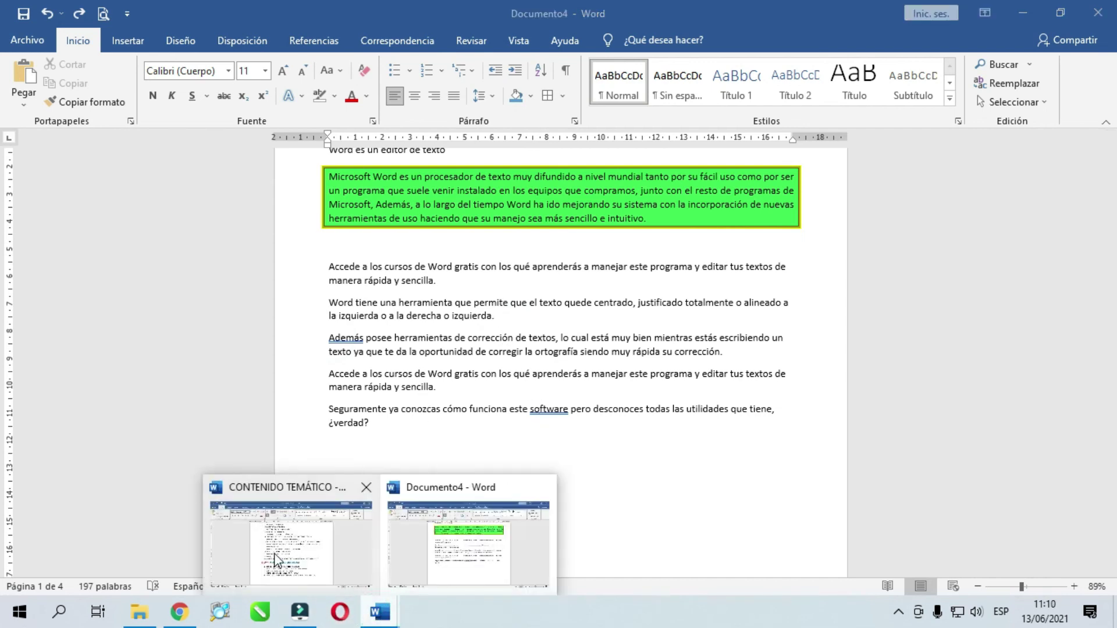
click(279, 567)
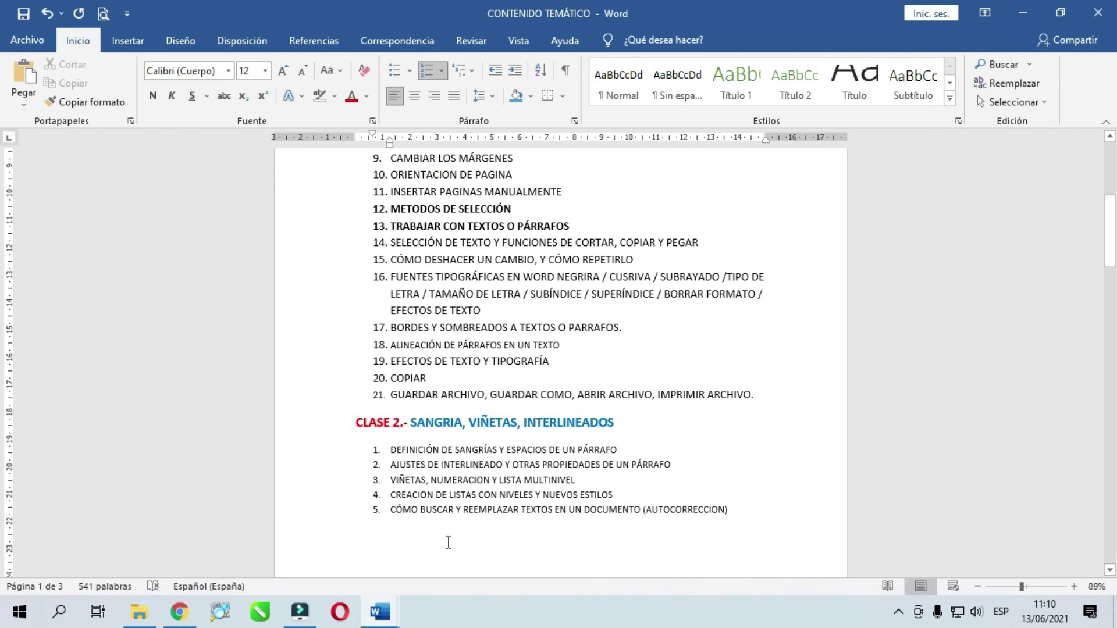
click(379, 611)
click(469, 543)
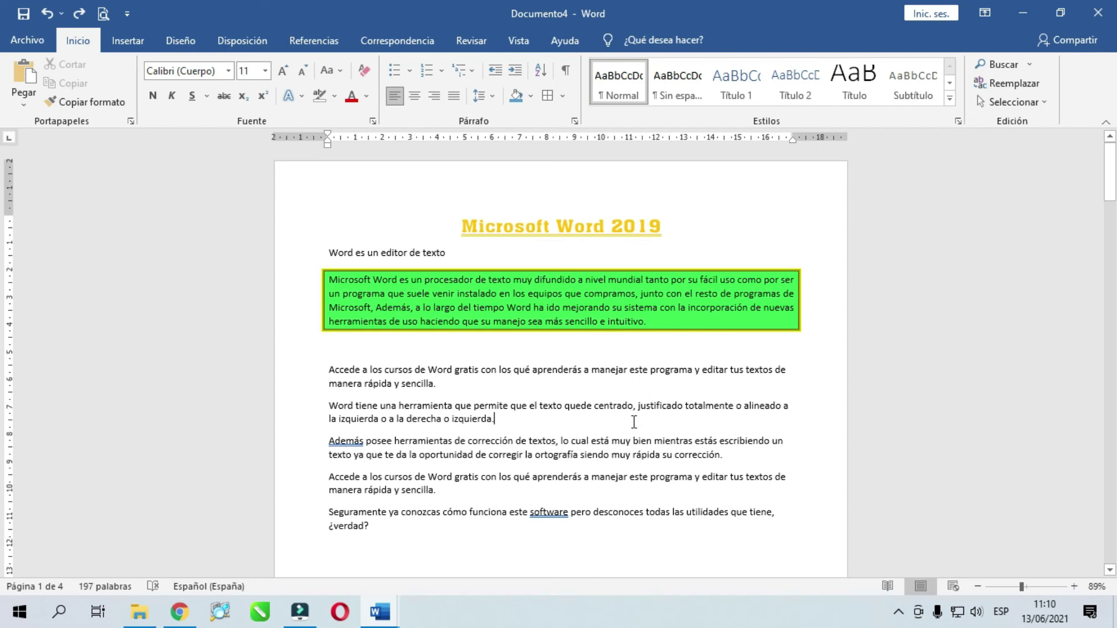
Start saving the document, choosing Escritorio as the save location.
click(572, 432)
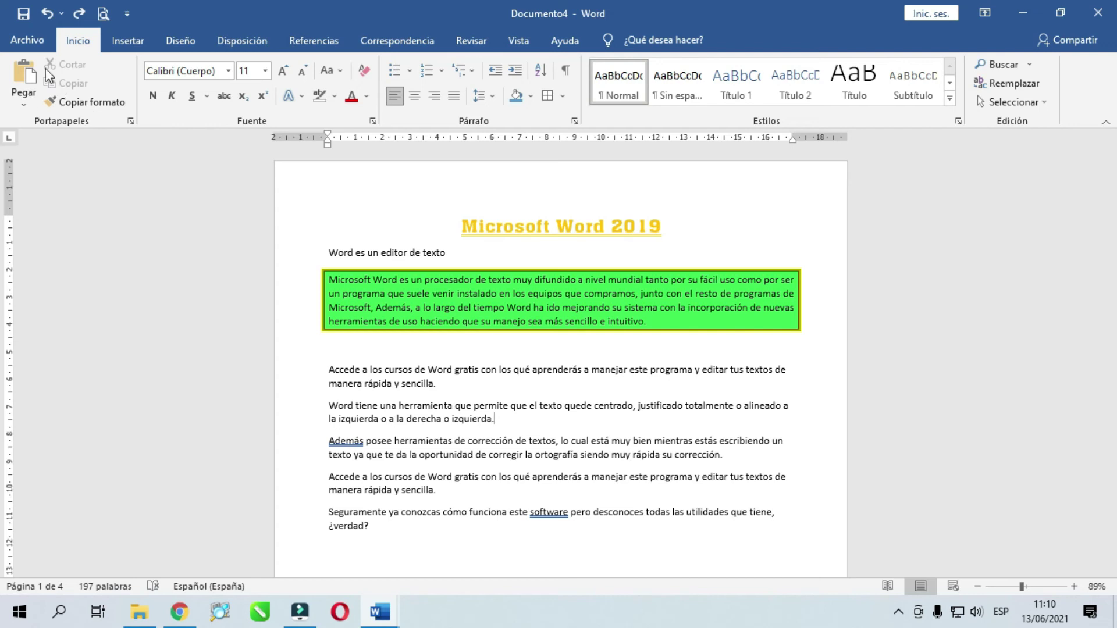
click(28, 40)
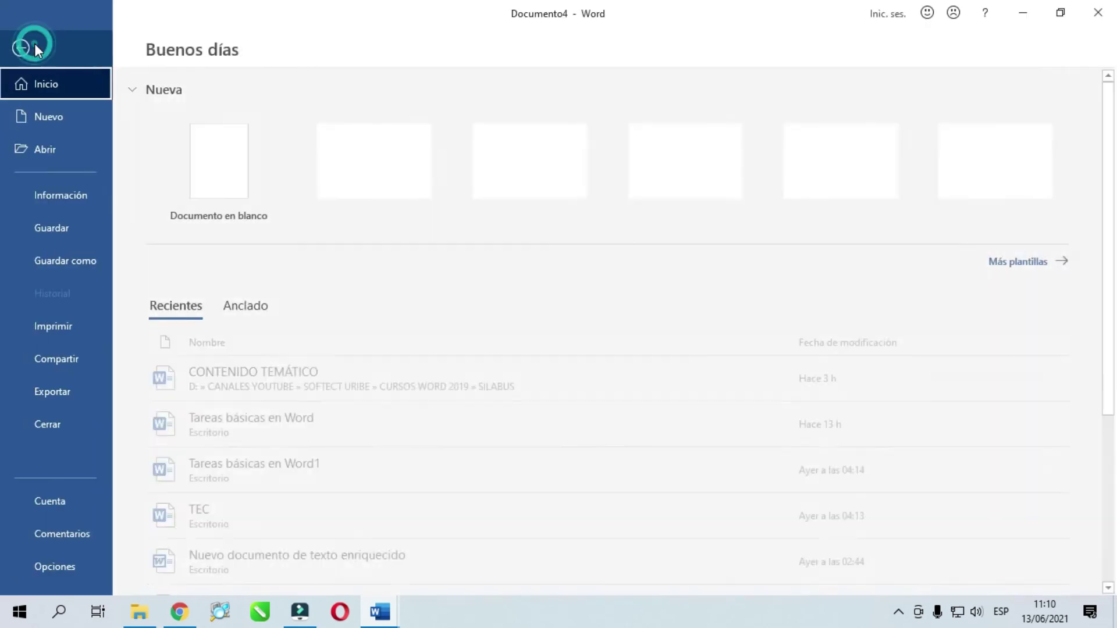
click(61, 226)
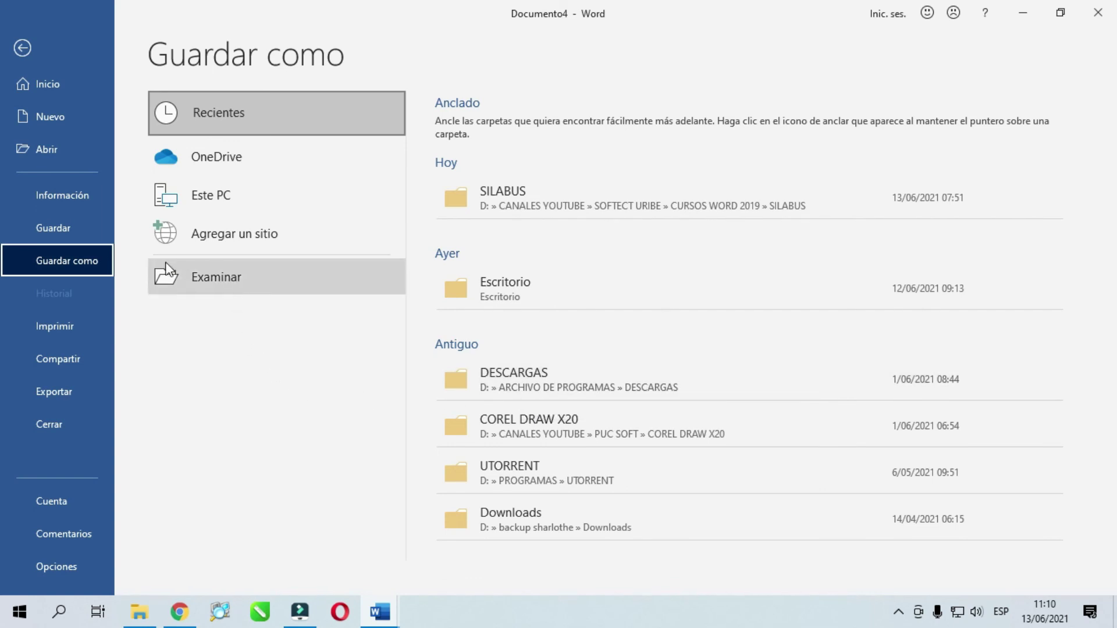
click(215, 279)
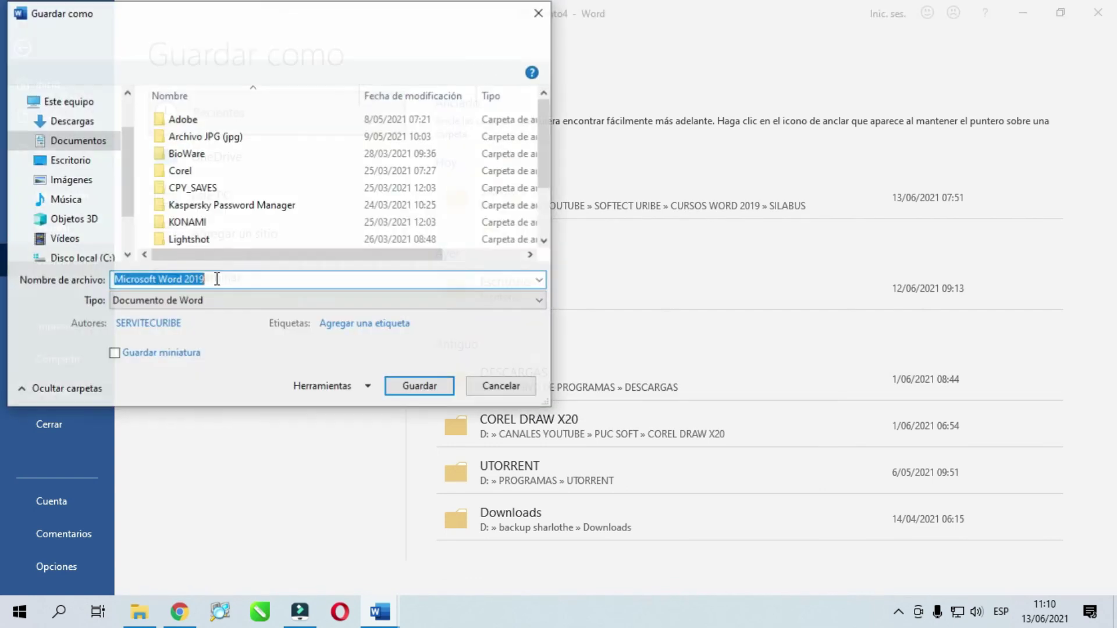
mouse_move(128, 168)
mouse_down()
mouse_move(122, 207)
mouse_move(125, 171)
mouse_up()
click(77, 168)
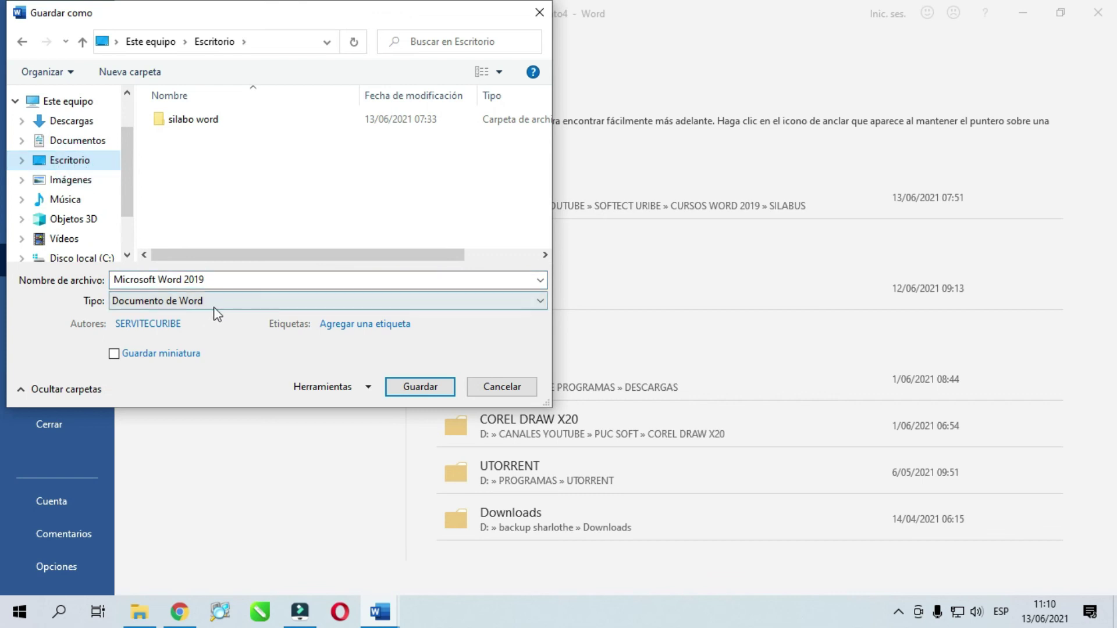
click(211, 278)
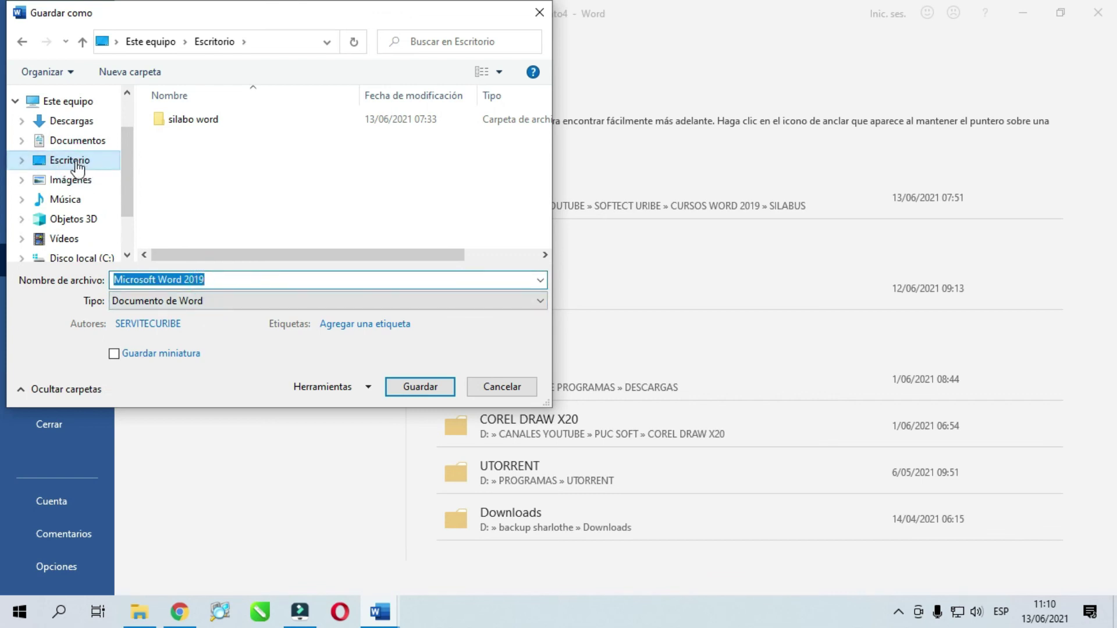
Save it as 'Microsoft Word 2019' and close the document.
drag(210, 279, 112, 280)
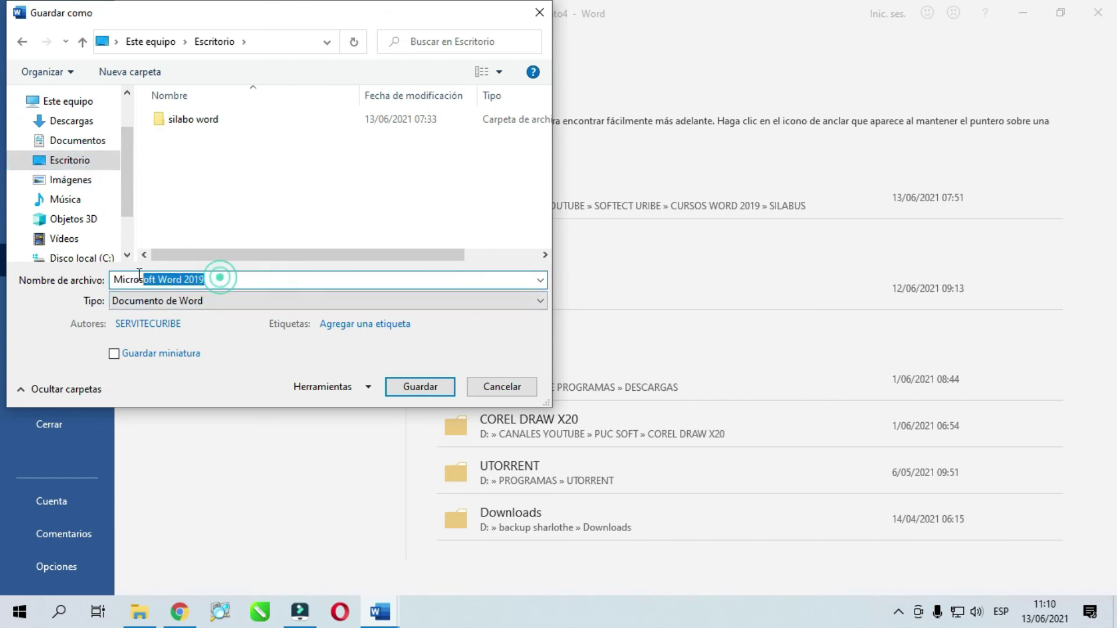
click(209, 279)
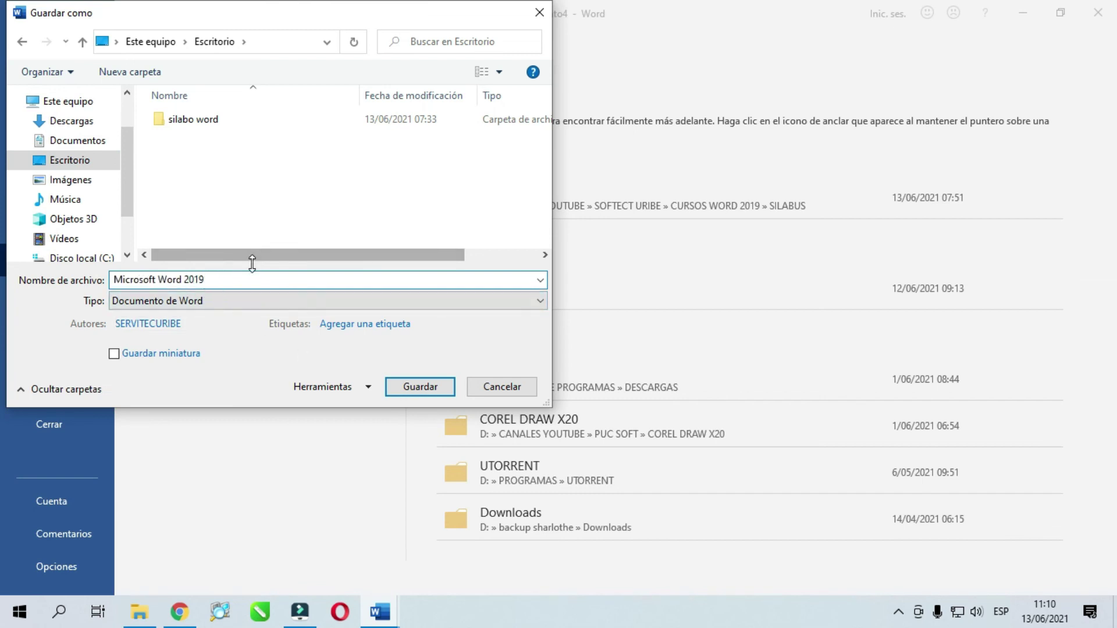
click(417, 384)
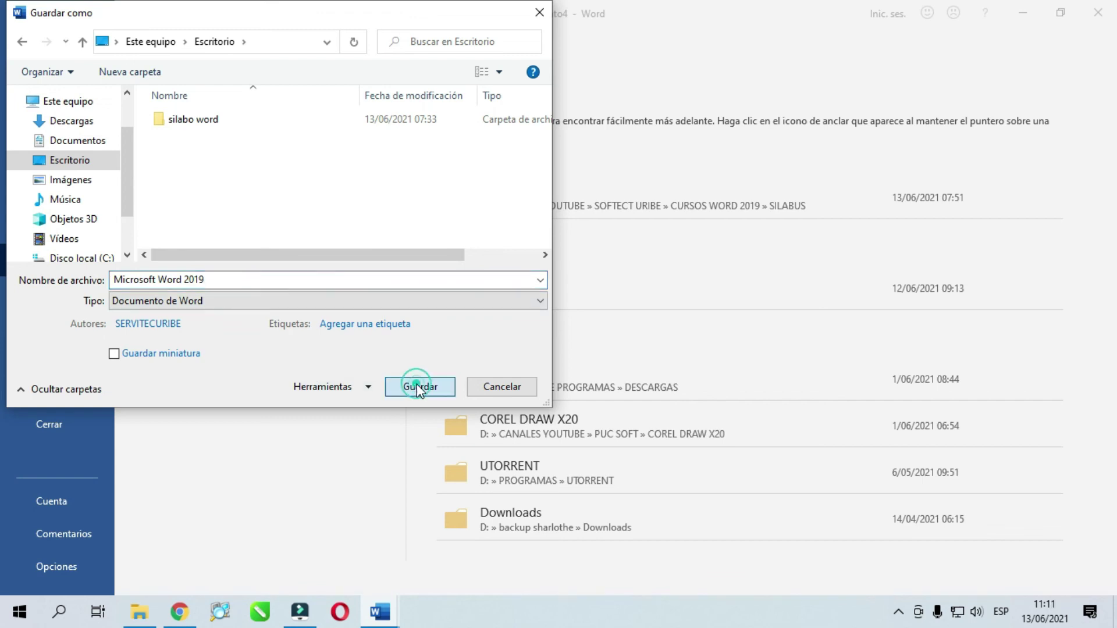
click(496, 388)
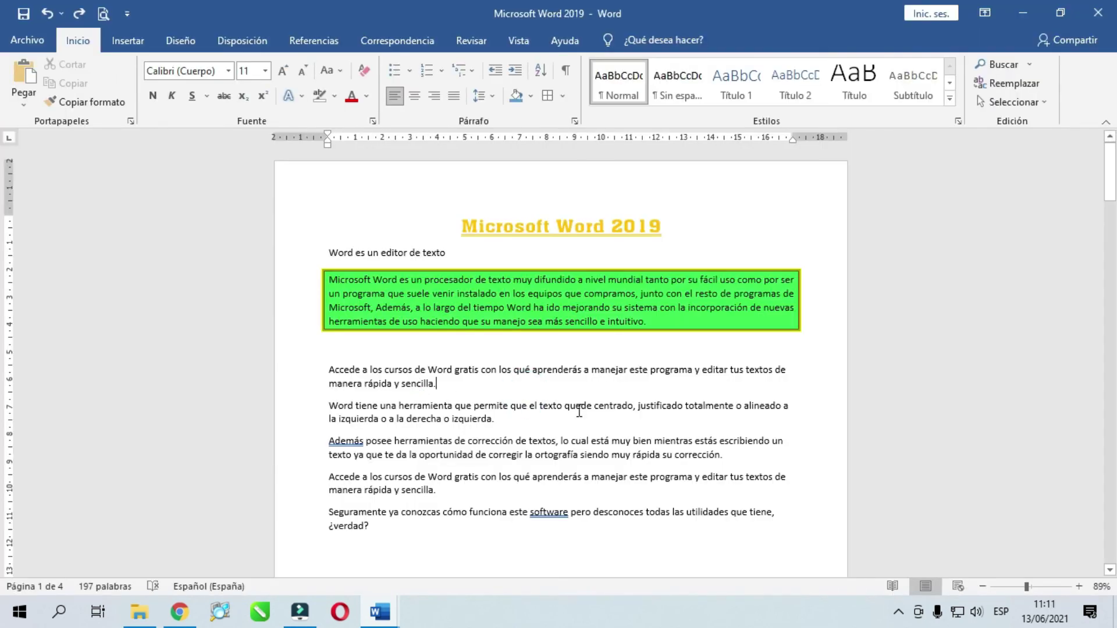
click(1108, 13)
Reopen 'Microsoft Word 2019' from the desktop.
click(1022, 13)
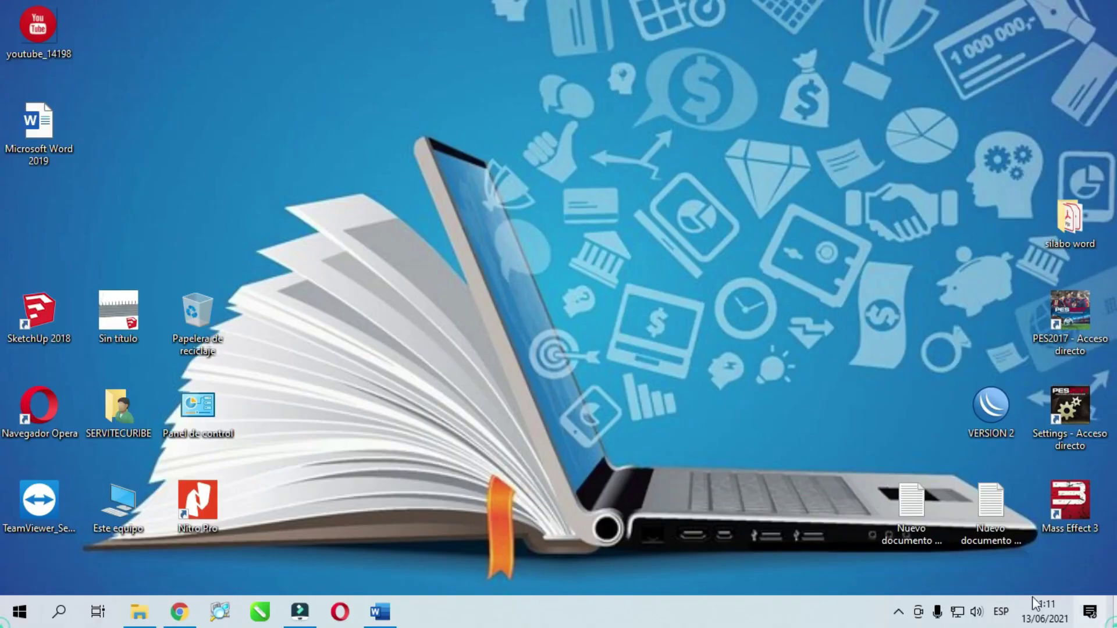
double_click(58, 128)
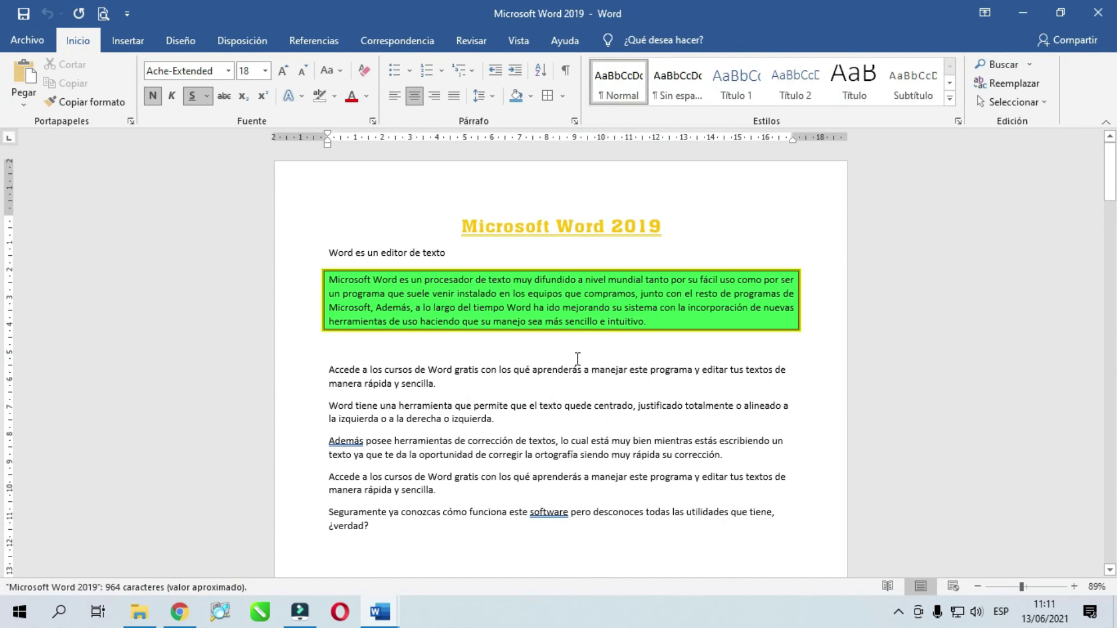
scroll(487, 400, down, 3)
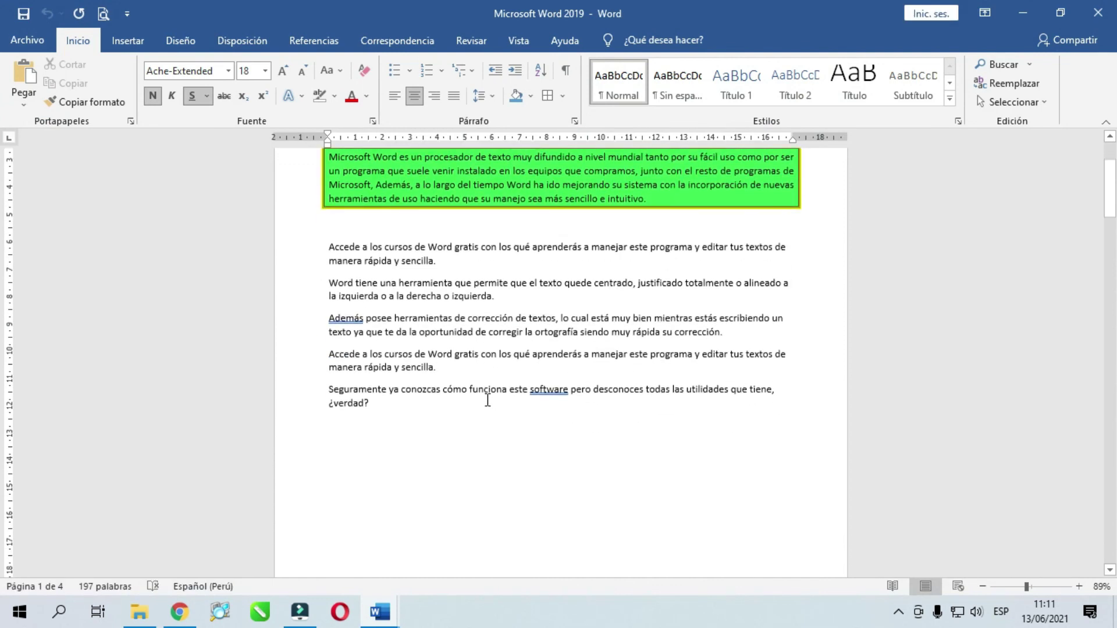
Add 'dfasjdfñlkasd sdfsdf' after '¿verdad?' and save the document.
click(421, 401)
text(dfasjdfñlkasd sdfsdf)
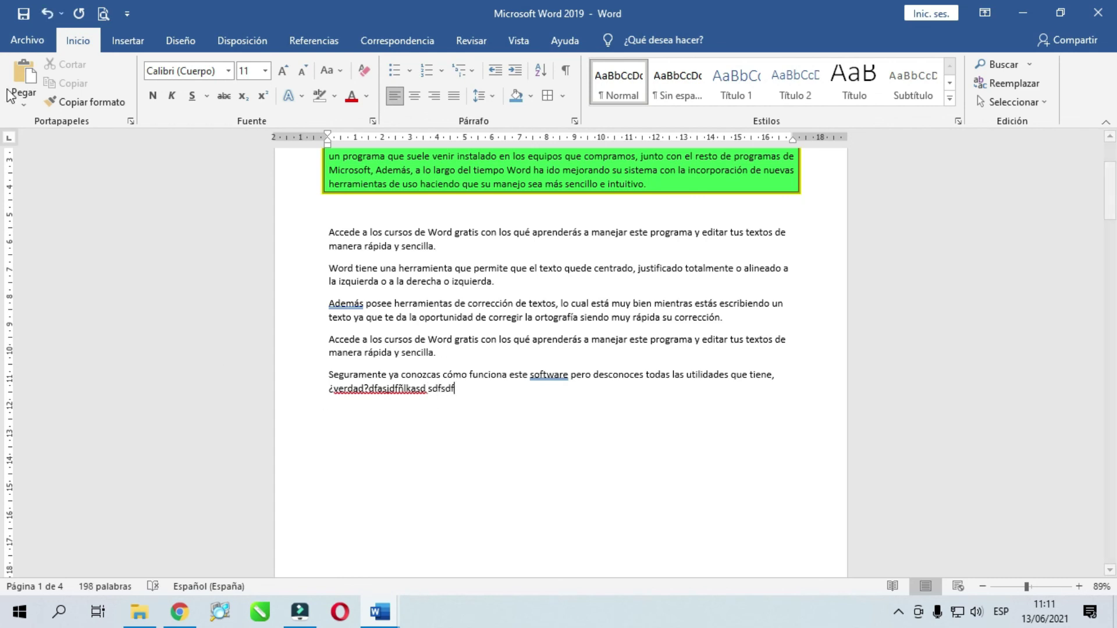
click(27, 39)
click(58, 228)
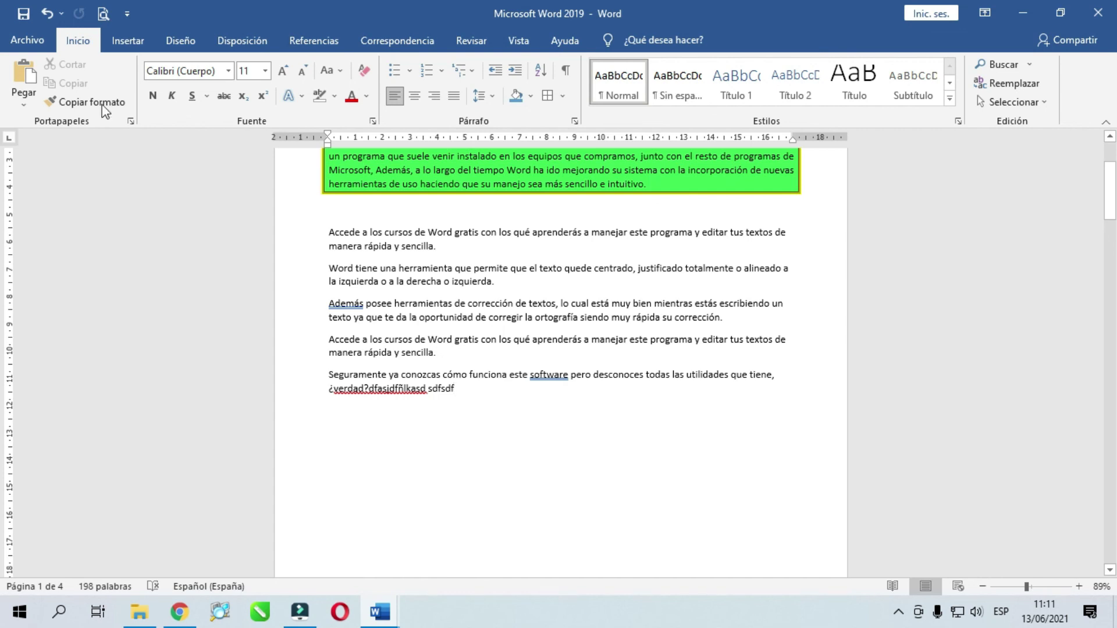
Open Guardar como and shorten the file name to 'Microsoft Word 20'.
click(31, 42)
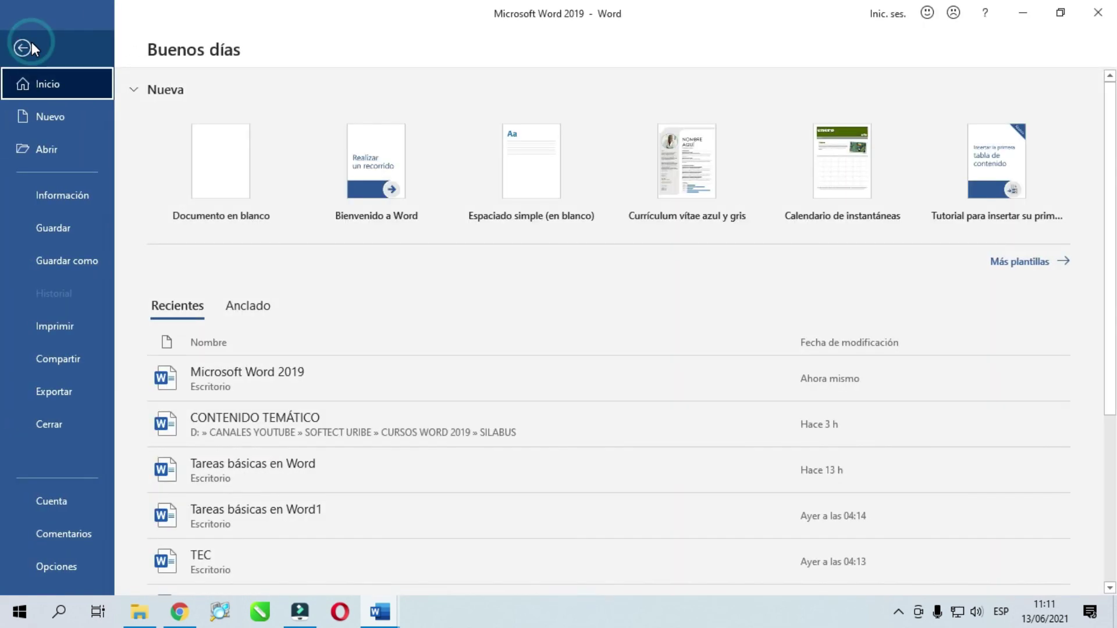
click(86, 261)
click(197, 269)
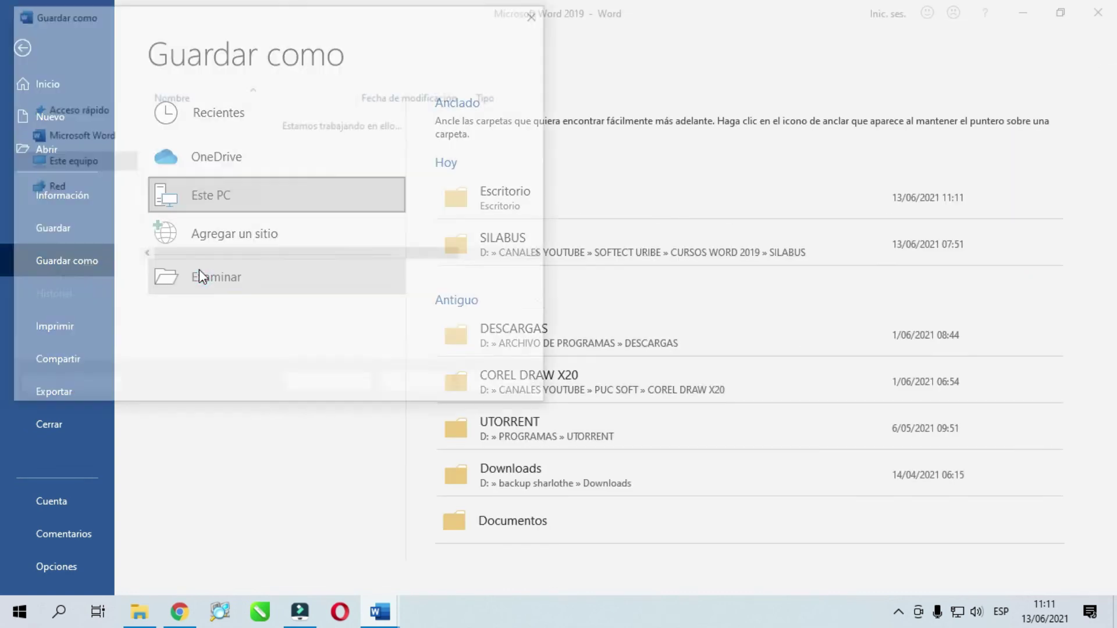
click(210, 280)
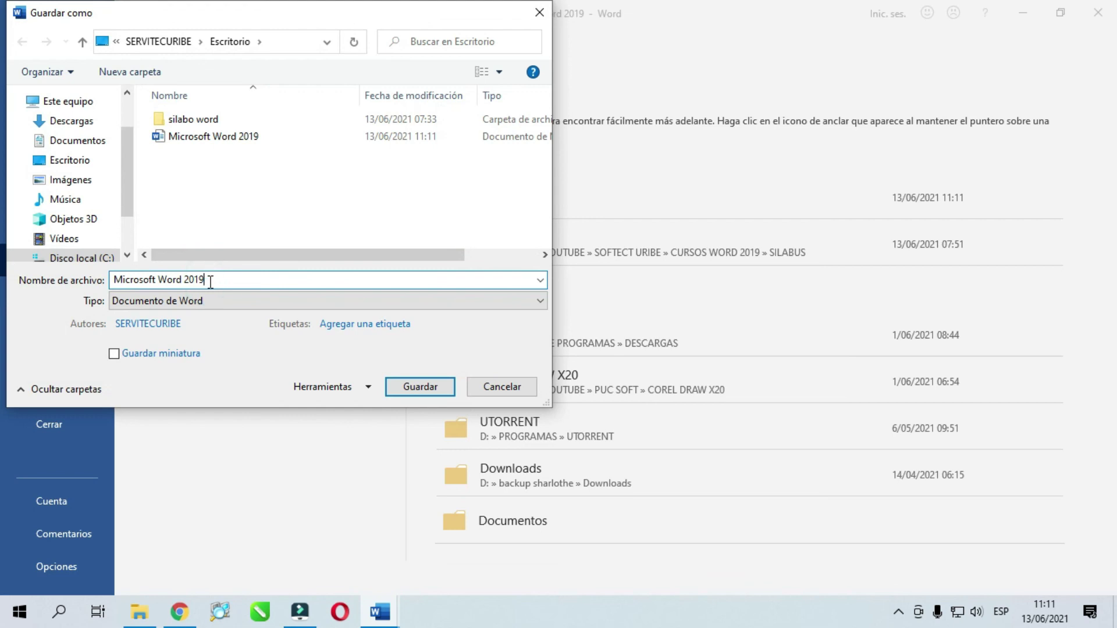
key(BackSpace)
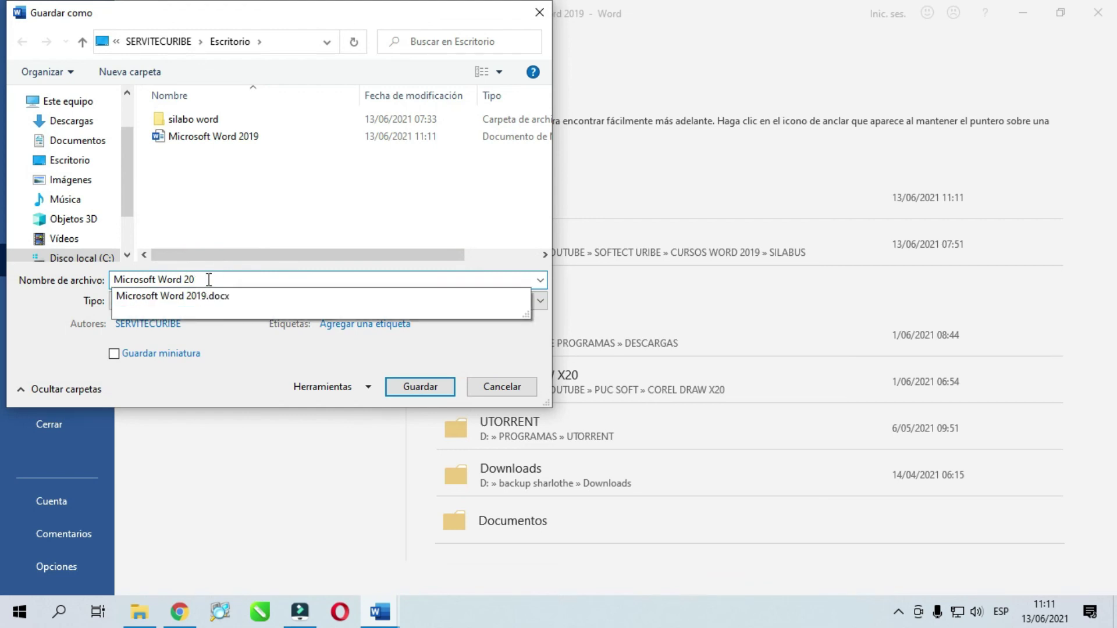
click(200, 183)
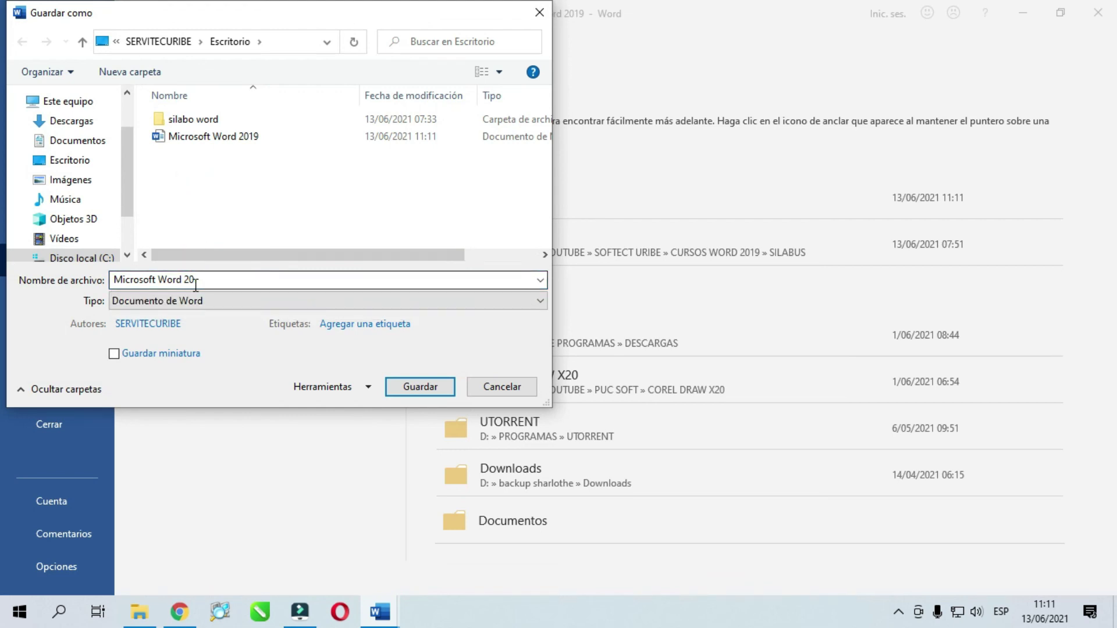
Save the copy to the Escritorio and close the document.
click(74, 160)
click(427, 388)
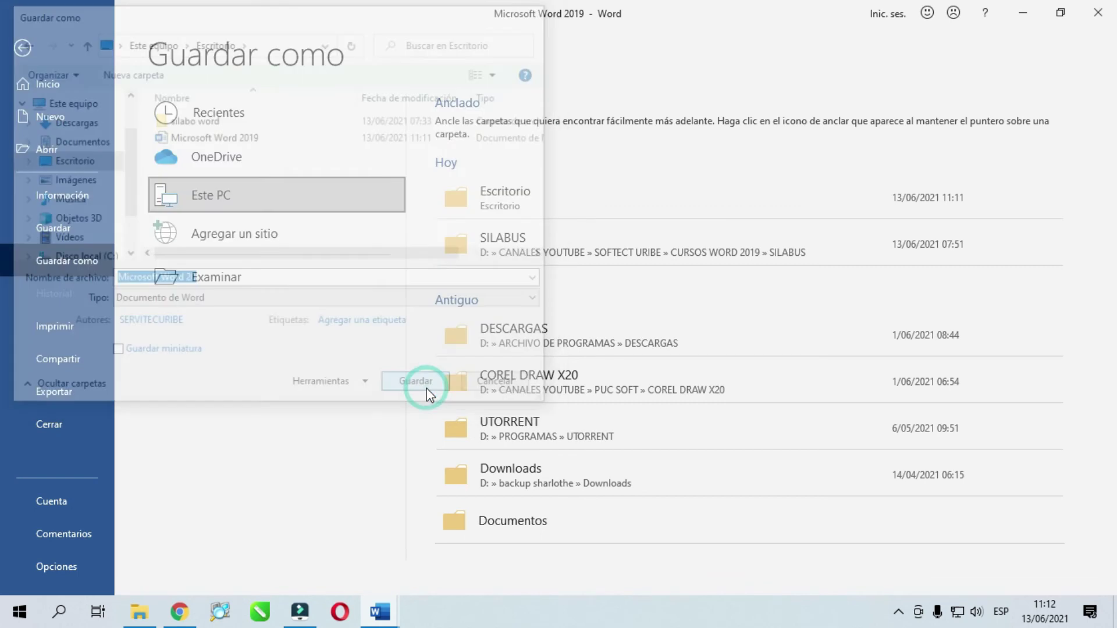
scroll(452, 453, up, 3)
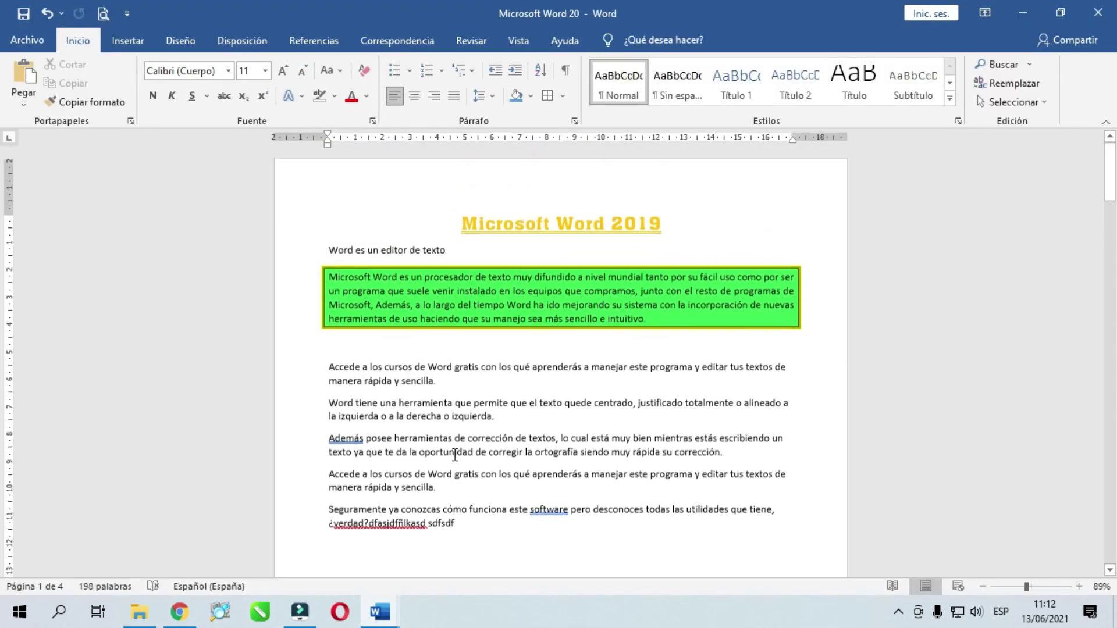
click(1097, 18)
Open 'Microsoft Word 20' from the desktop and inspect its gold title and body text.
click(1021, 17)
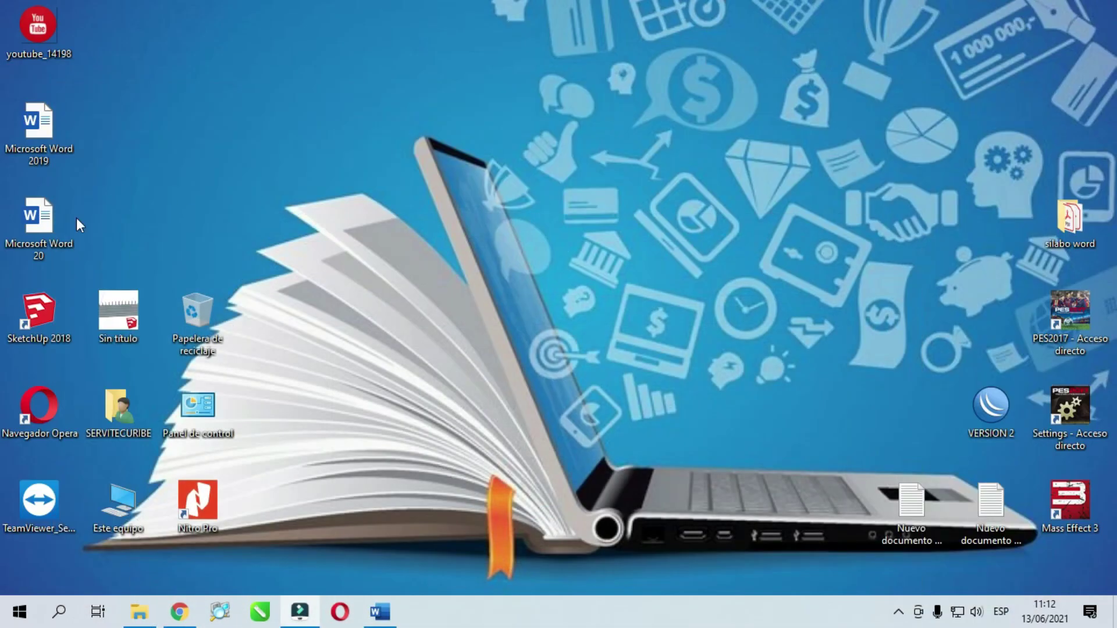
mouse_move(37, 225)
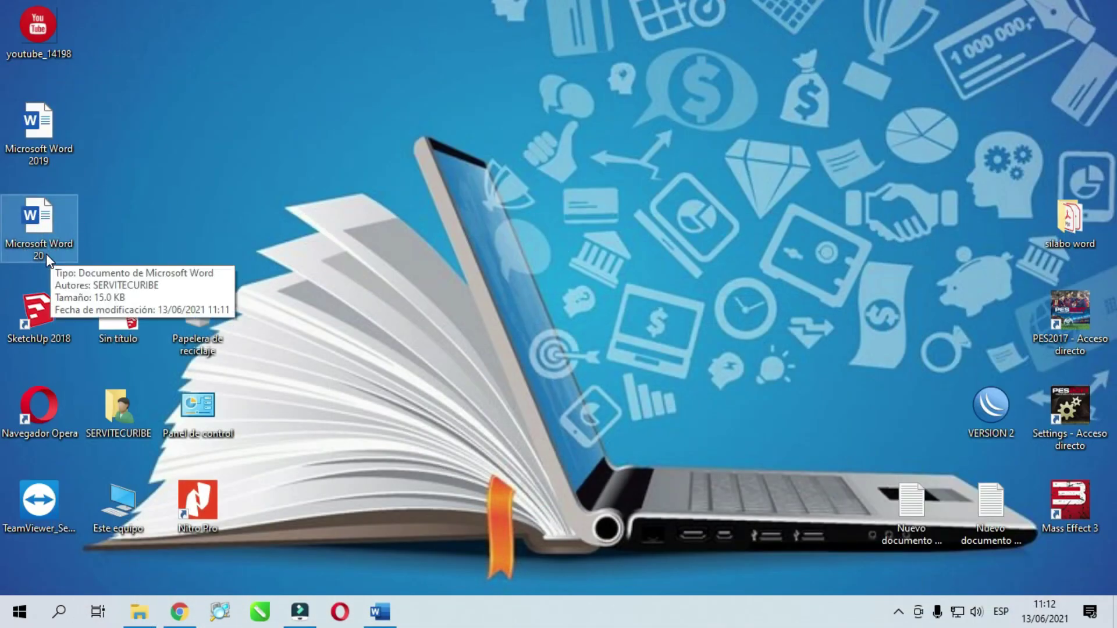
double_click(43, 222)
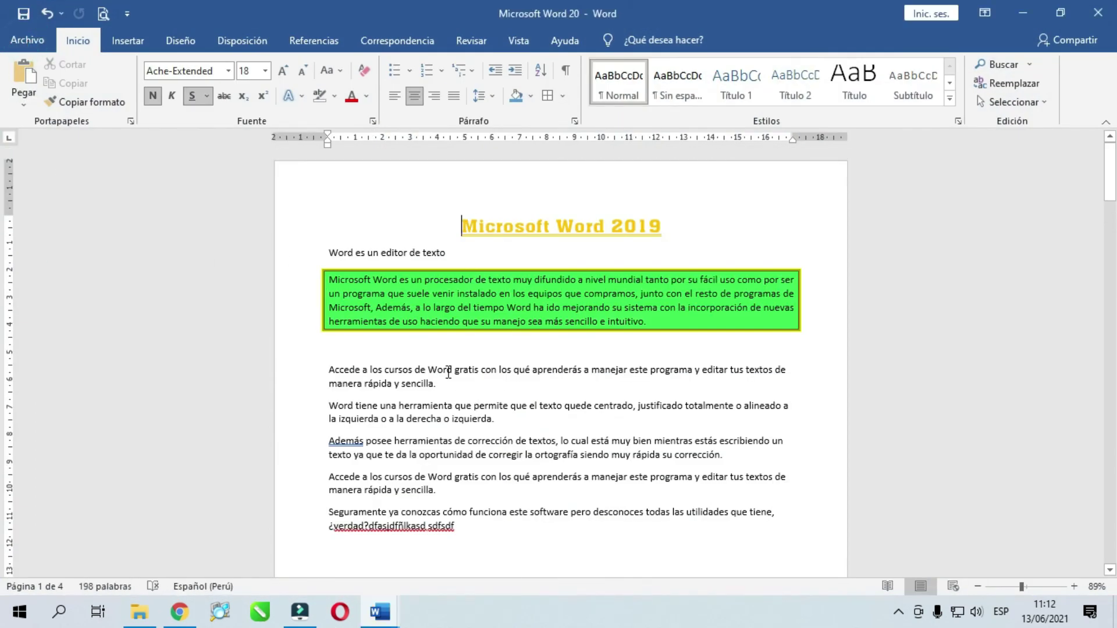
click(448, 372)
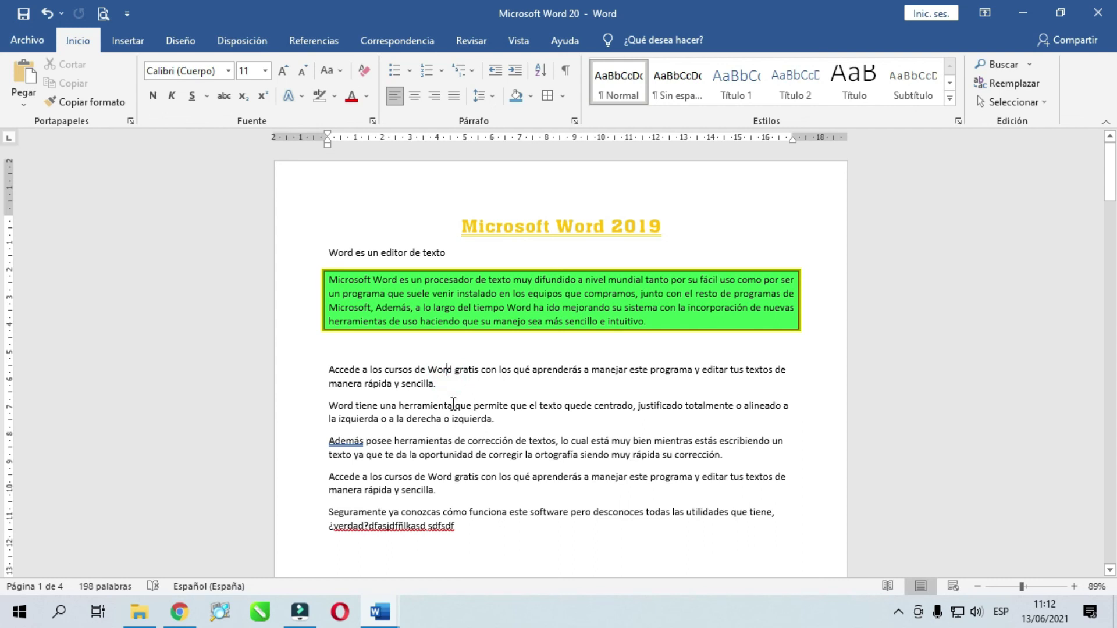
click(429, 383)
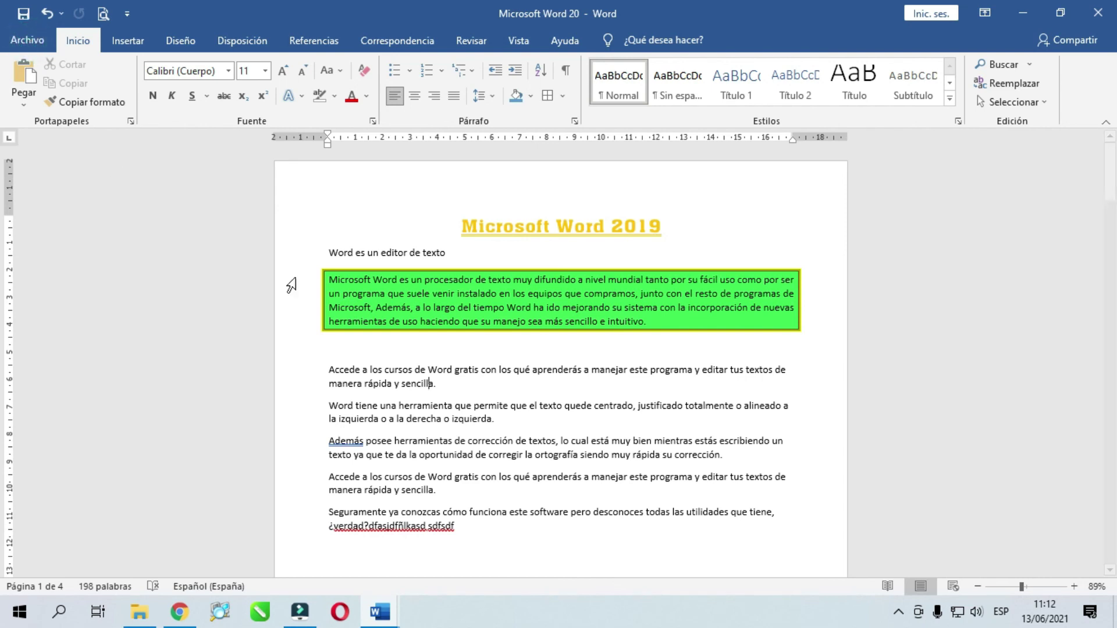
Open Archivo > Imprimir for Microsoft Word 20, keeping EPSON L220 Series as the printer.
click(279, 548)
click(451, 549)
click(28, 40)
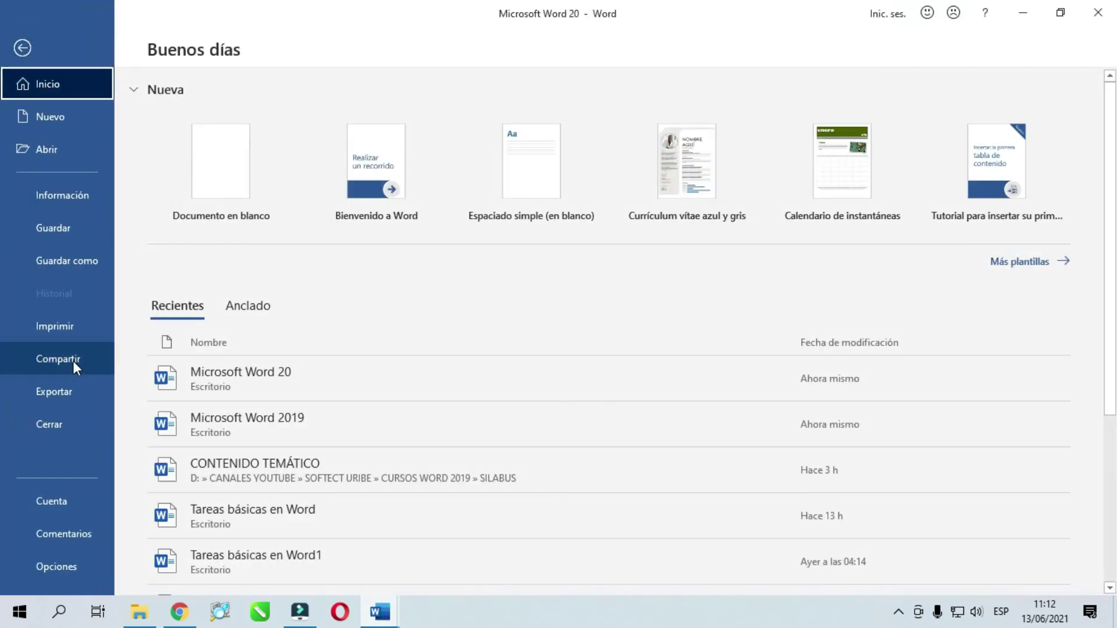
click(61, 327)
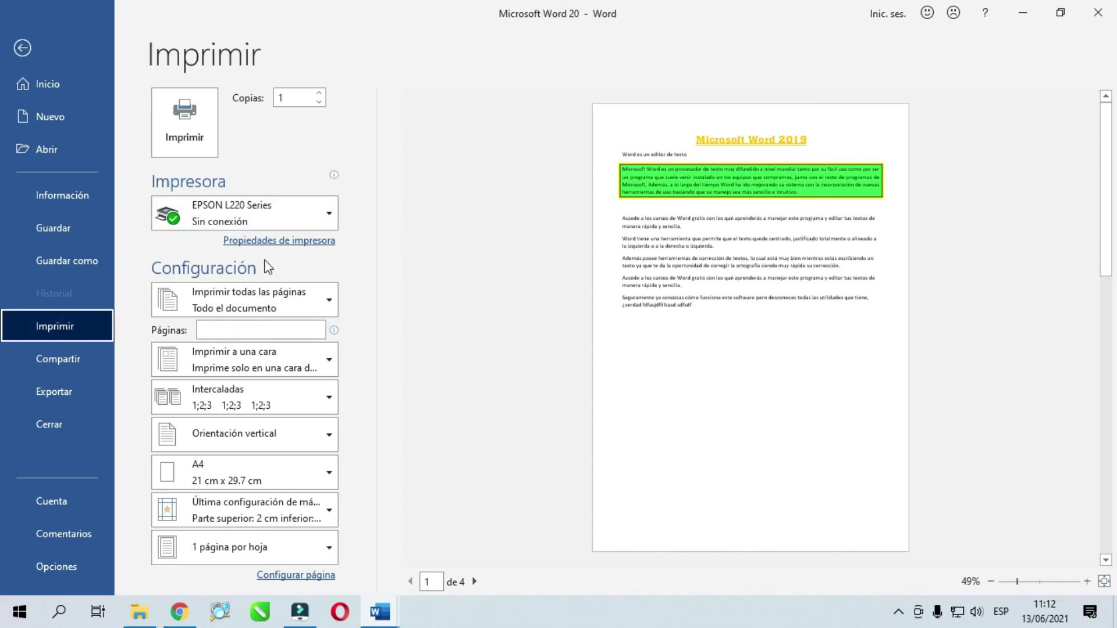
click(336, 218)
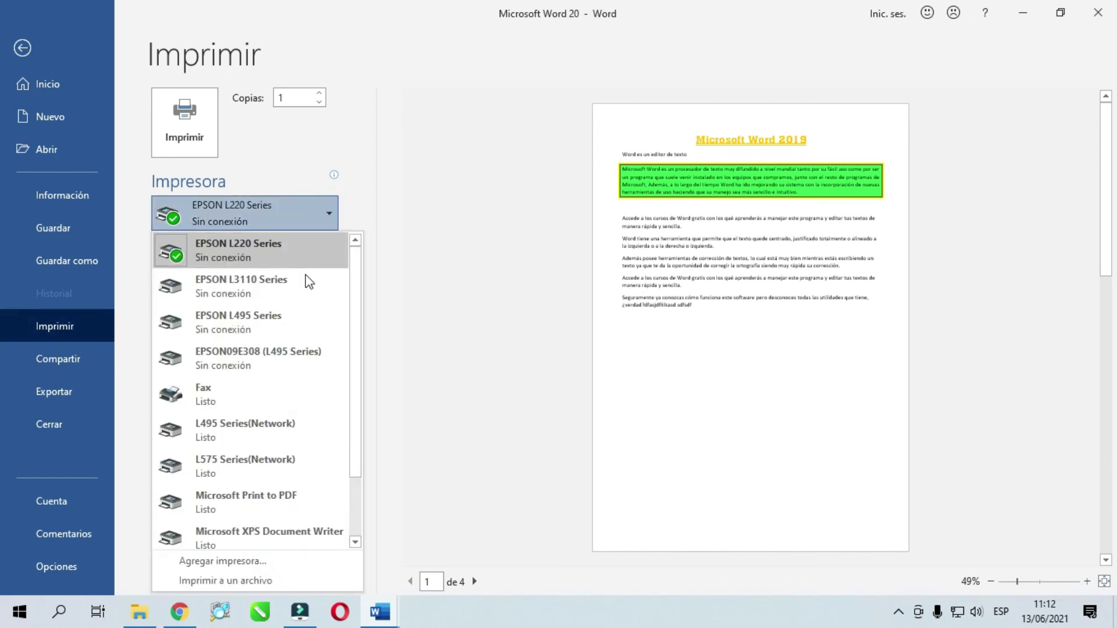
mouse_move(362, 300)
mouse_down()
mouse_move(361, 442)
mouse_move(358, 286)
mouse_up()
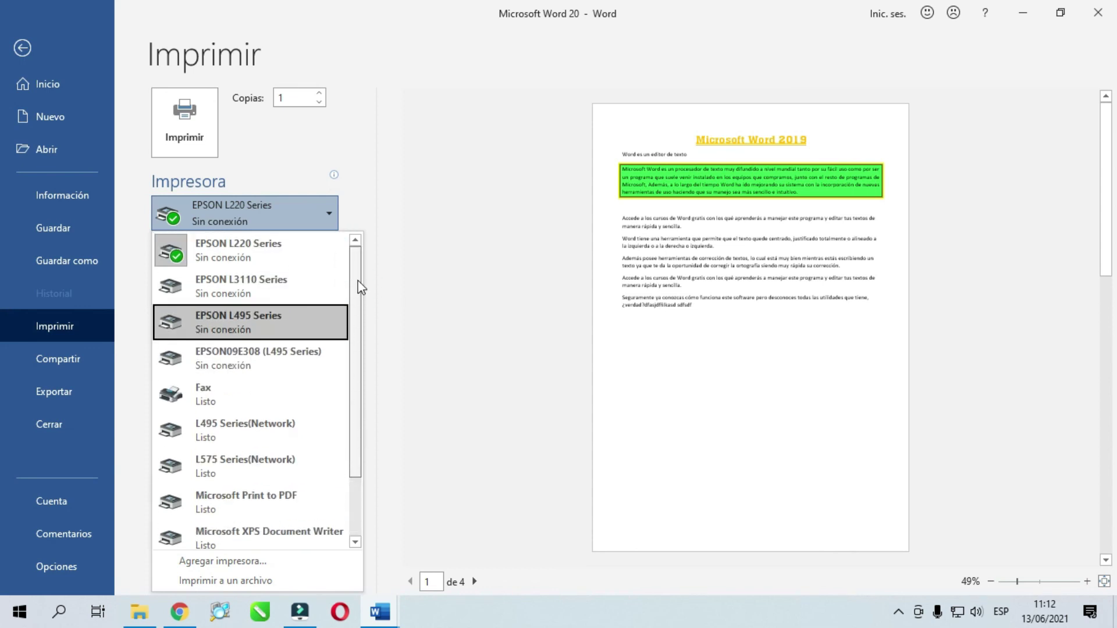
click(235, 256)
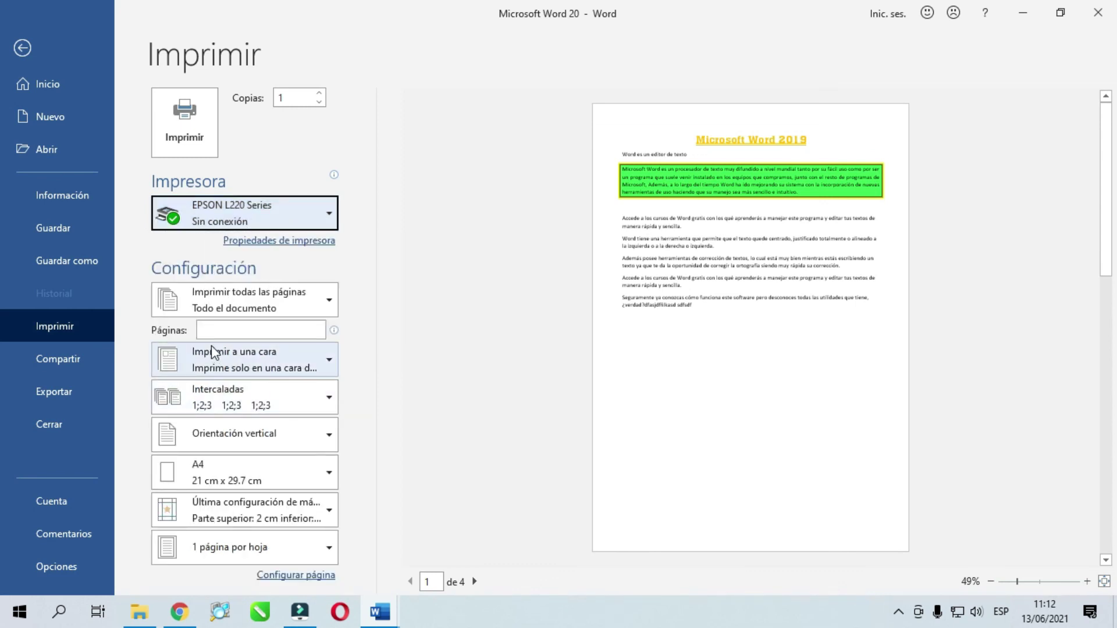
click(216, 330)
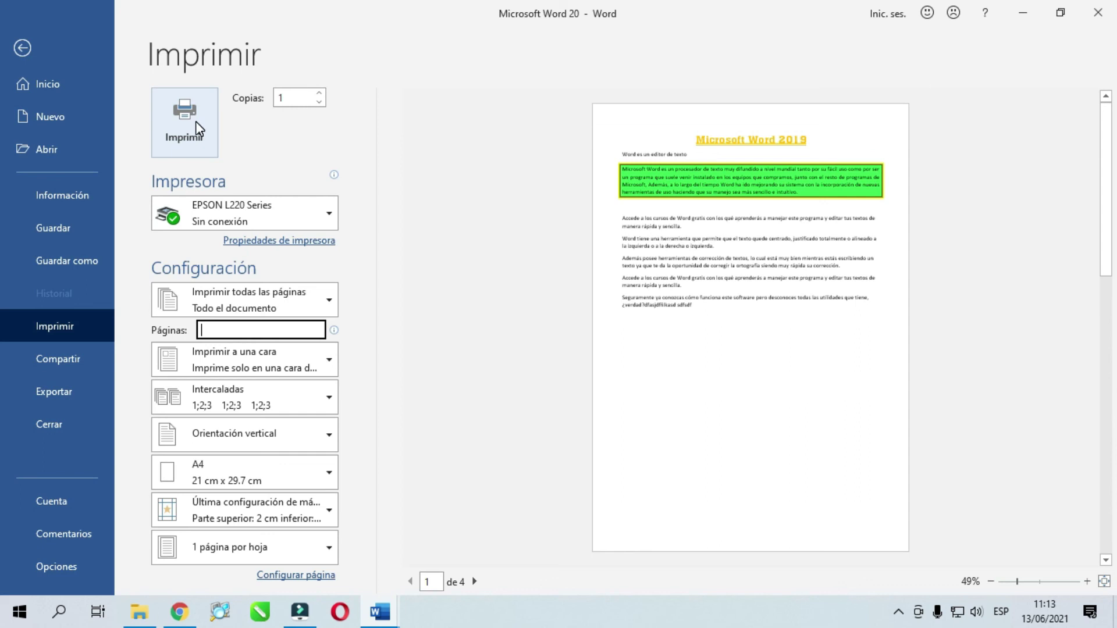
Set 2 copies and page range 10-20, then return to the document.
click(319, 94)
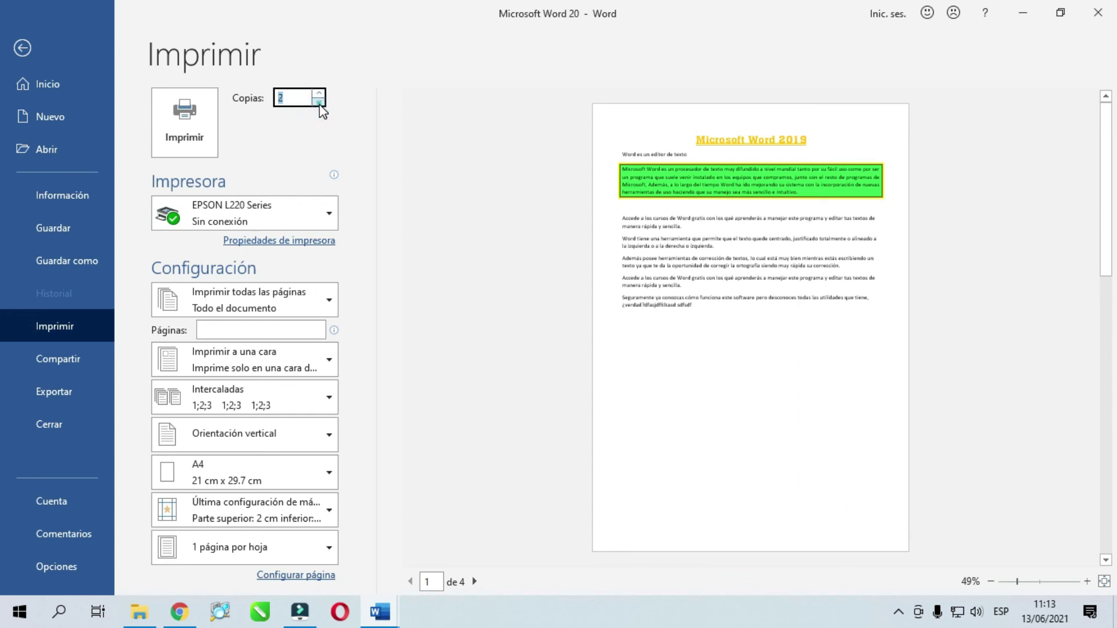
click(261, 333)
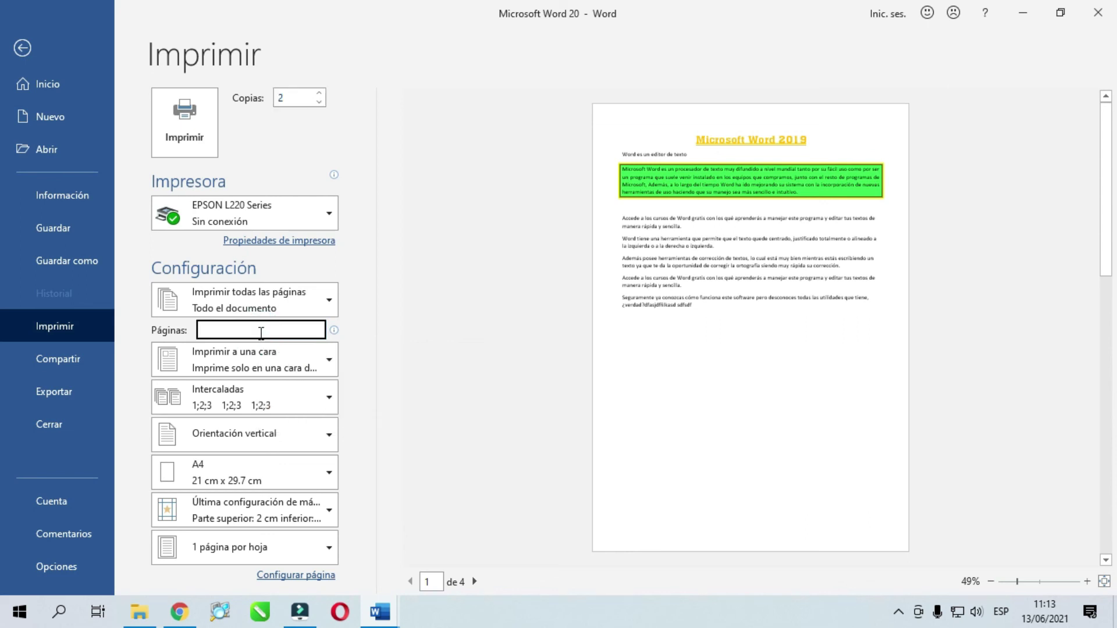
text(1,2)
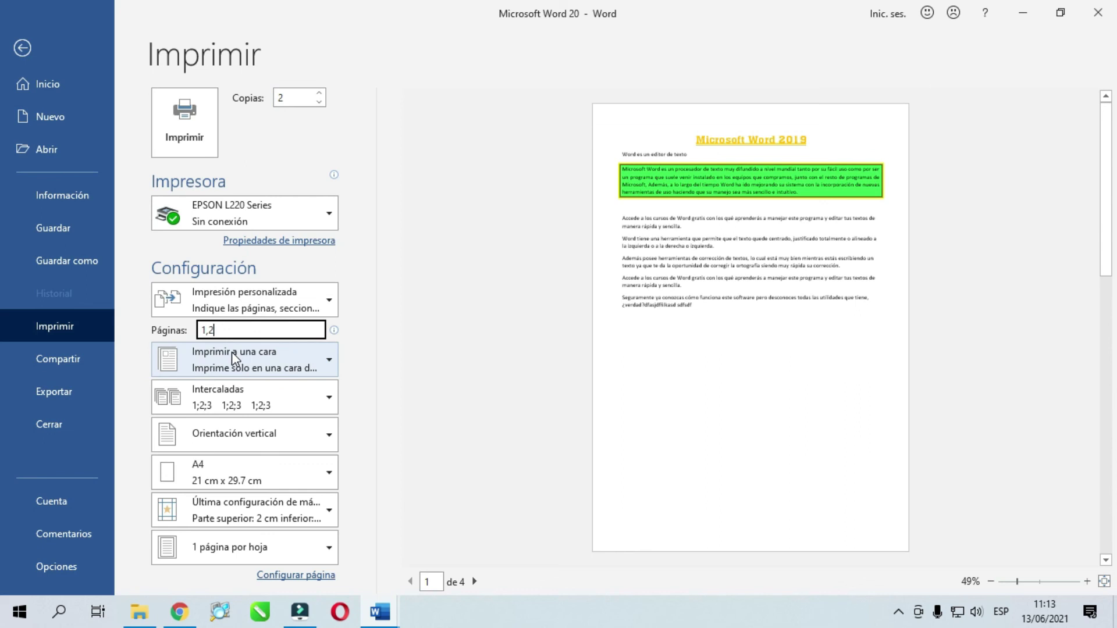
text(,10)
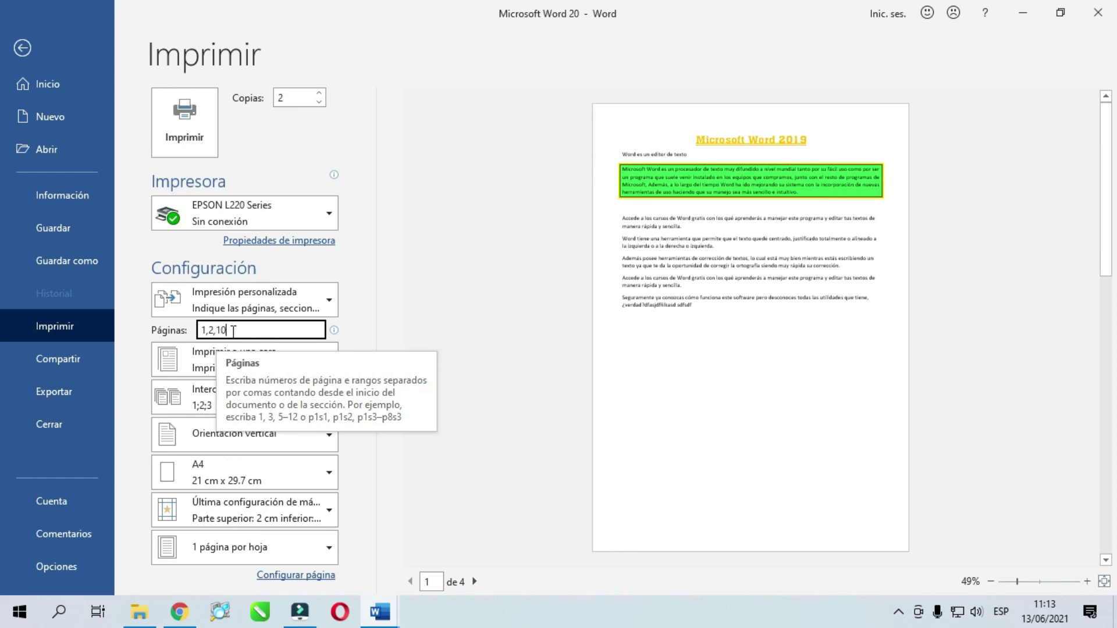
drag(232, 330, 179, 339)
key(BackSpace)
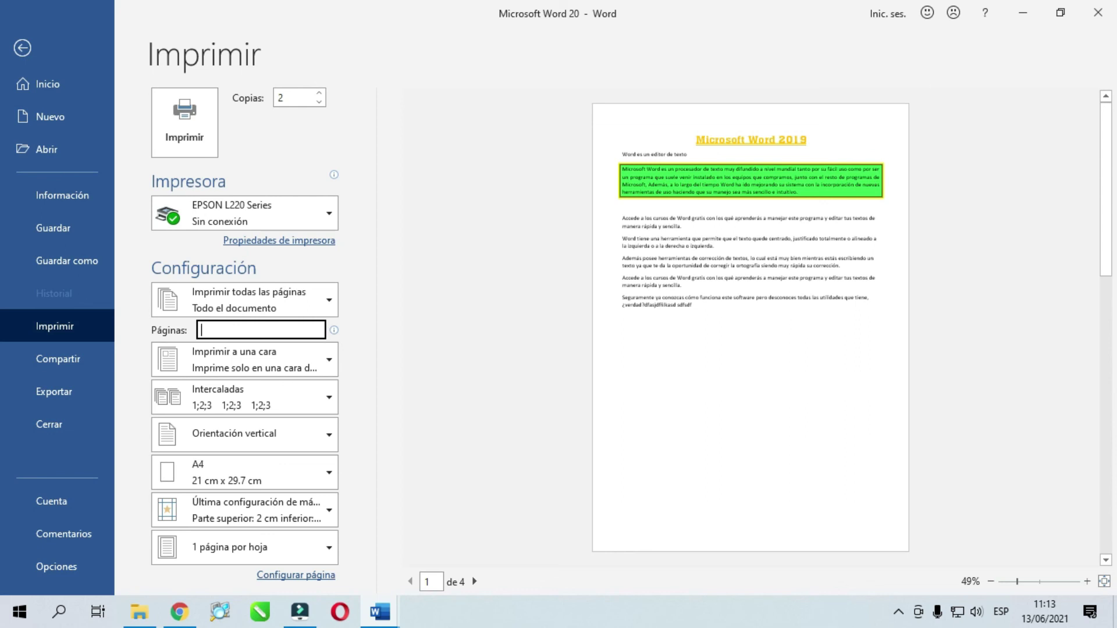
text(10-20)
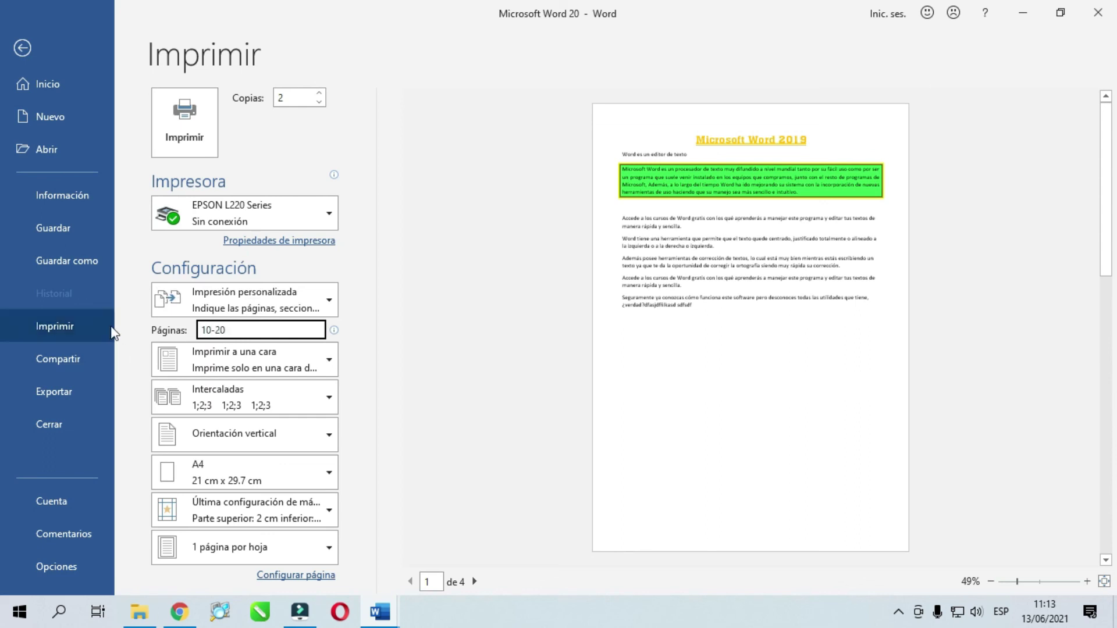
drag(239, 330, 201, 331)
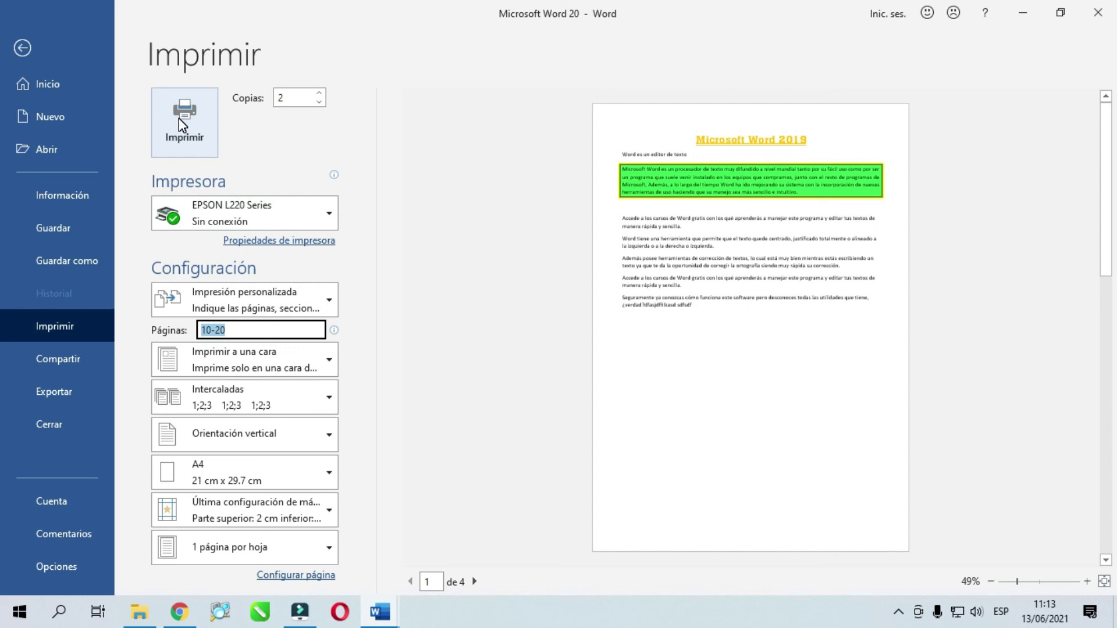
click(26, 49)
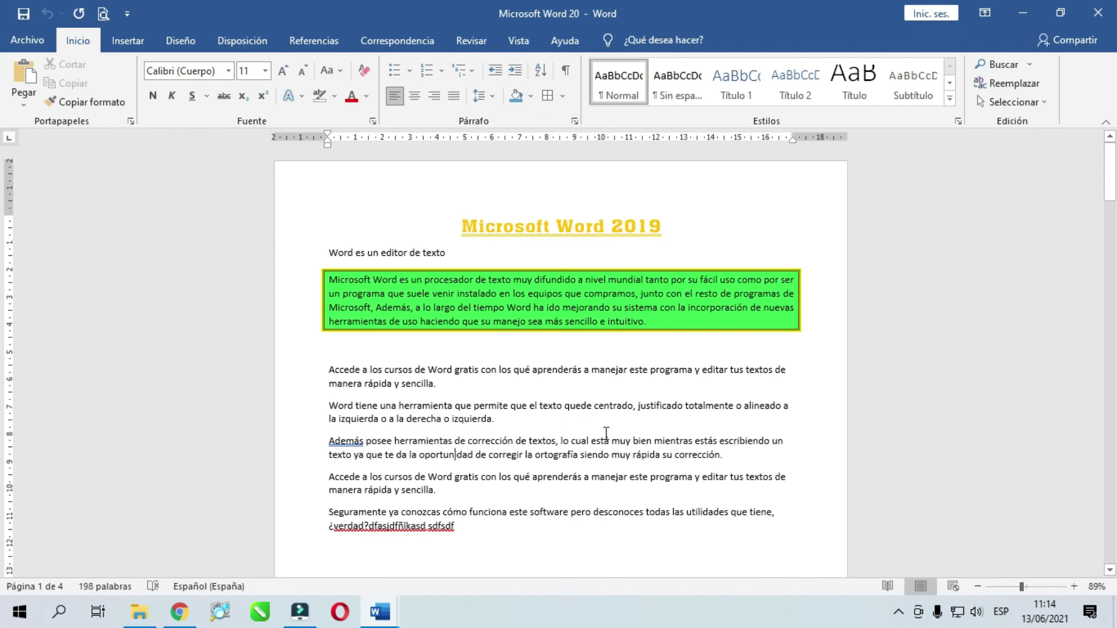
Switch to CONTENIDO TEMÁTICO and scroll through its 'CLASE 2.- SANGRIA, VIÑETAS, INTERLINEADOS' topics.
click(385, 621)
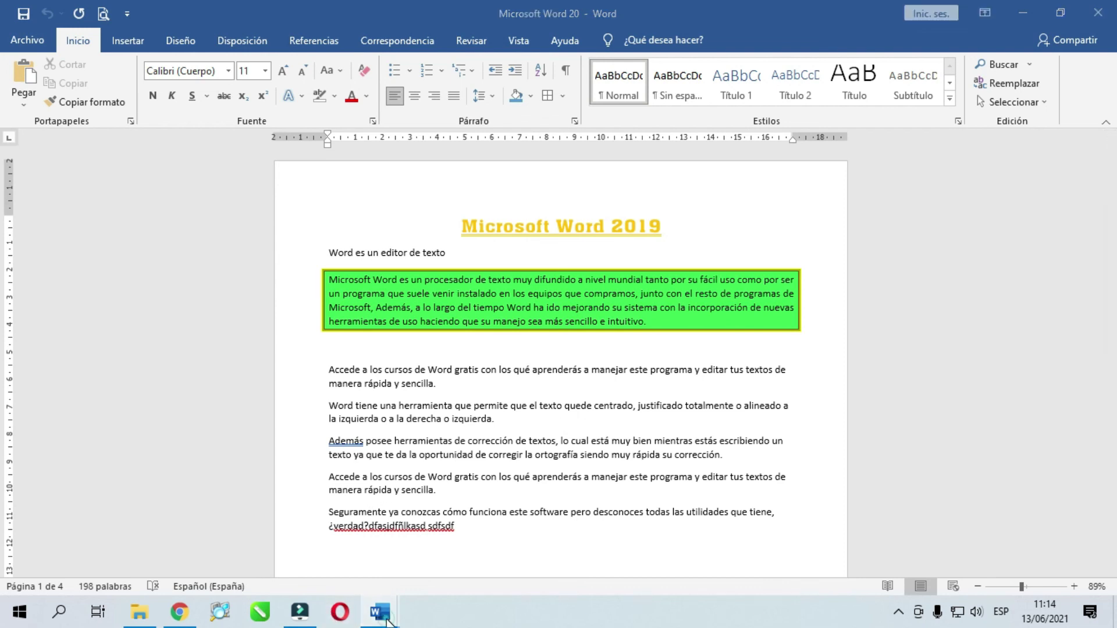
mouse_move(379, 612)
click(299, 553)
scroll(532, 401, down, 3)
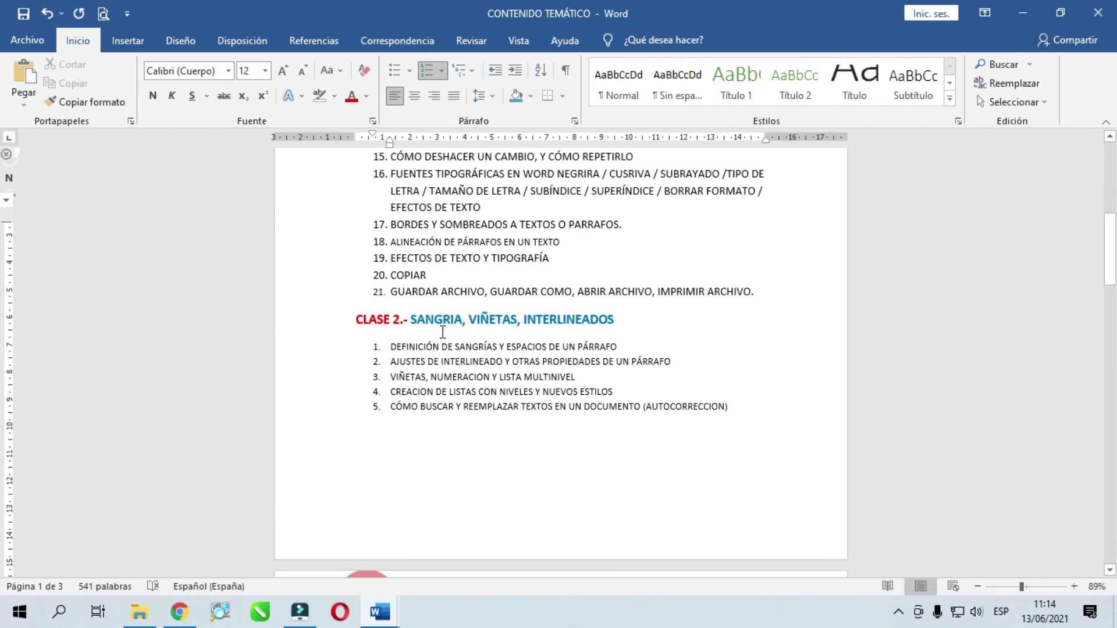
drag(410, 320, 614, 320)
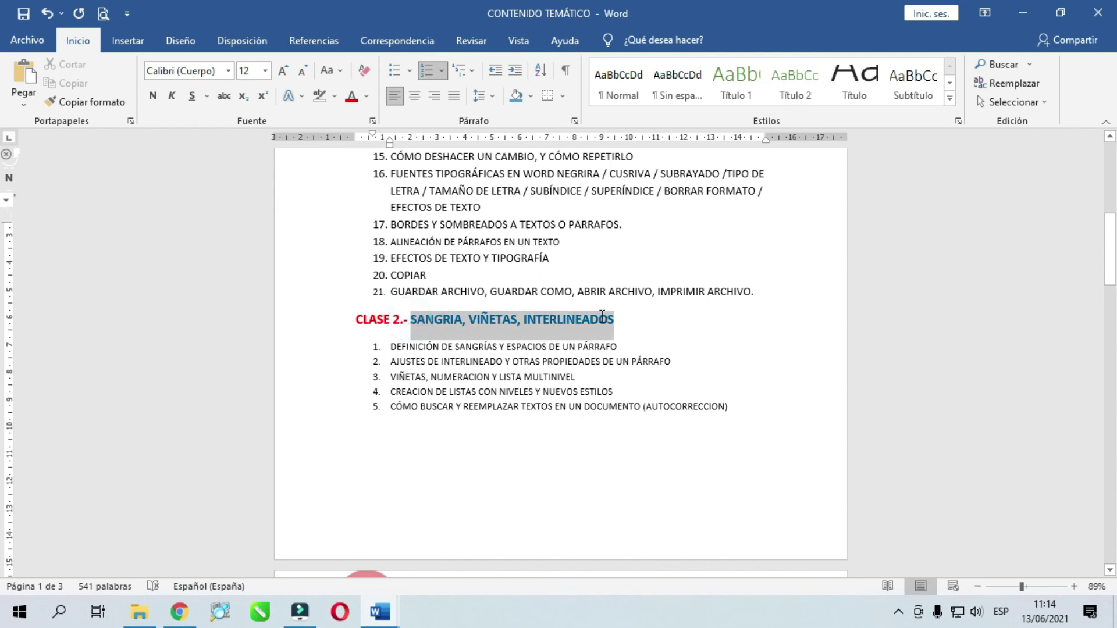
click(501, 373)
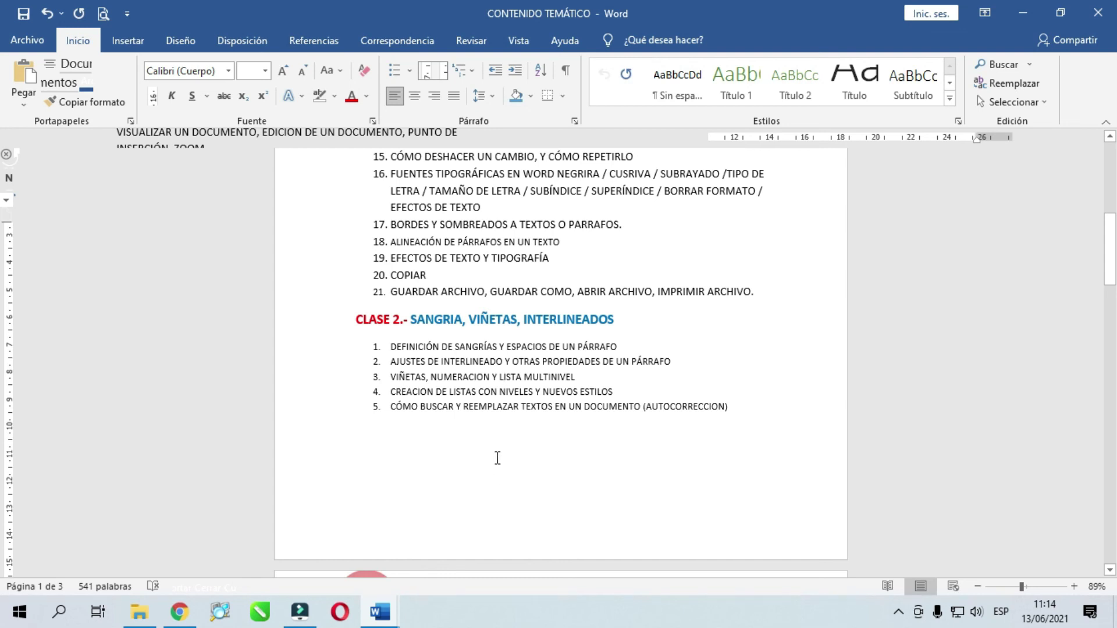
scroll(520, 440, down, 5)
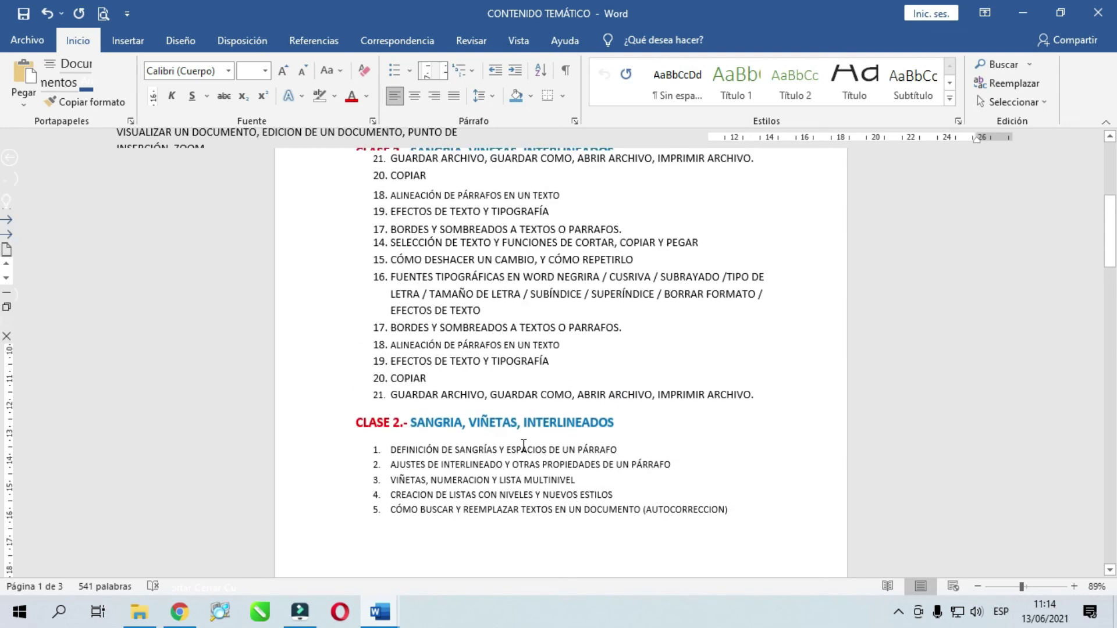